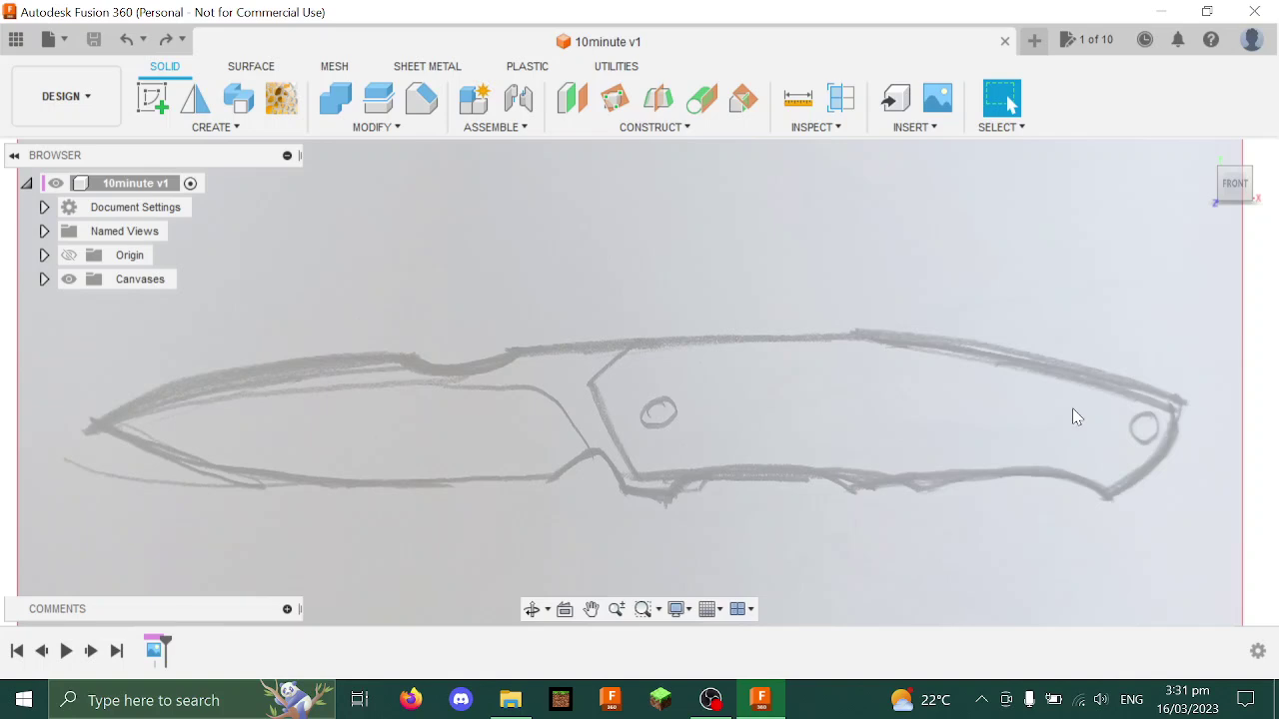
# Start a sketch on the front plane and draw a line about 90 mm long along the knife's spine
pyautogui.click(152, 97)
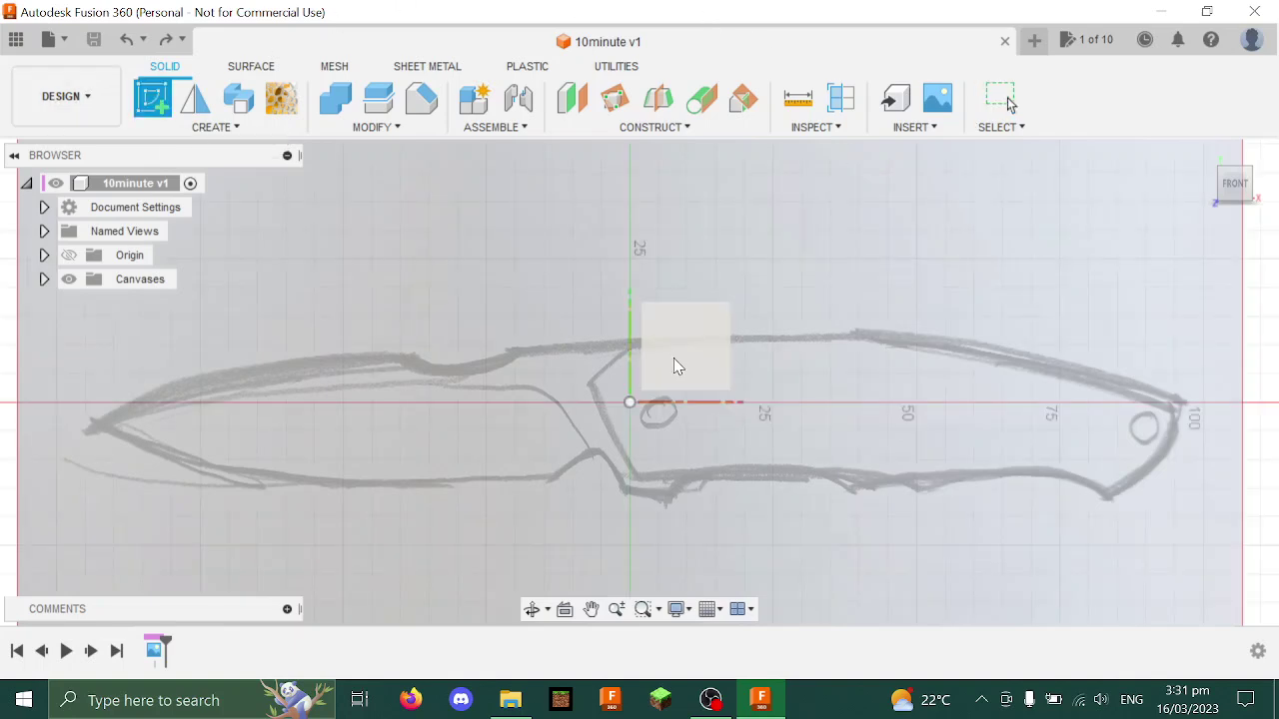
pyautogui.click(708, 351)
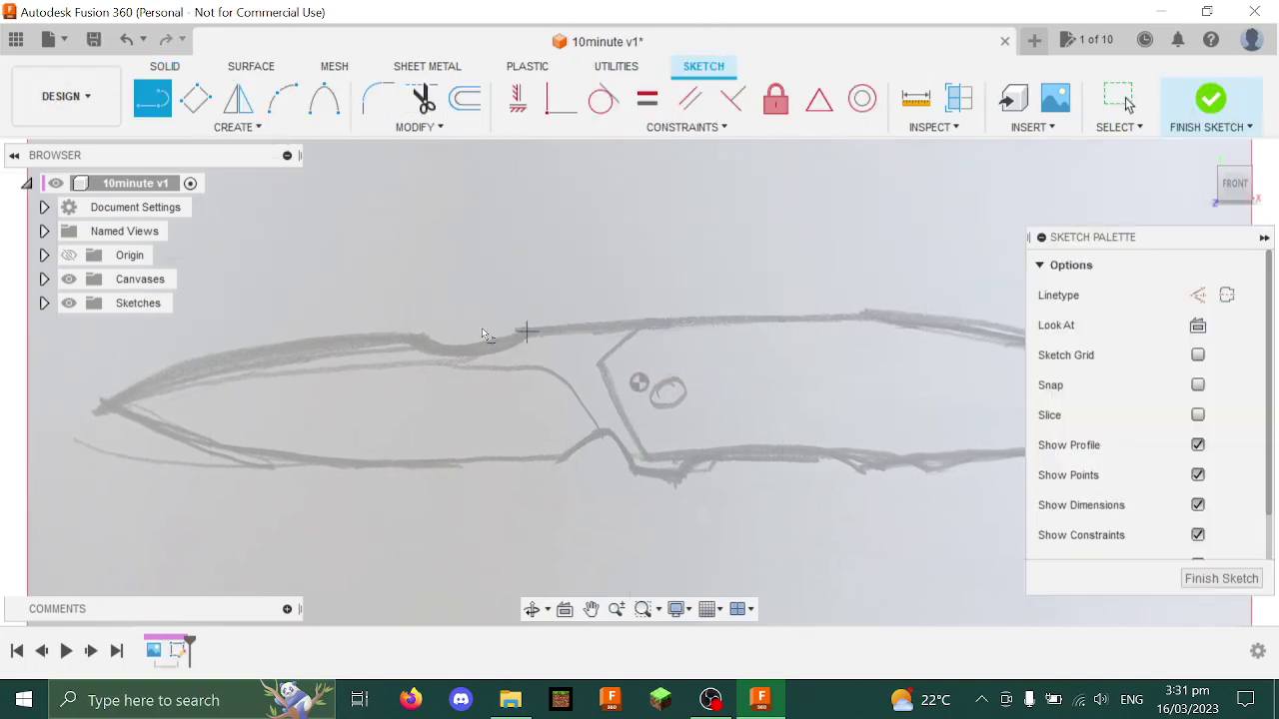
pyautogui.click(342, 340)
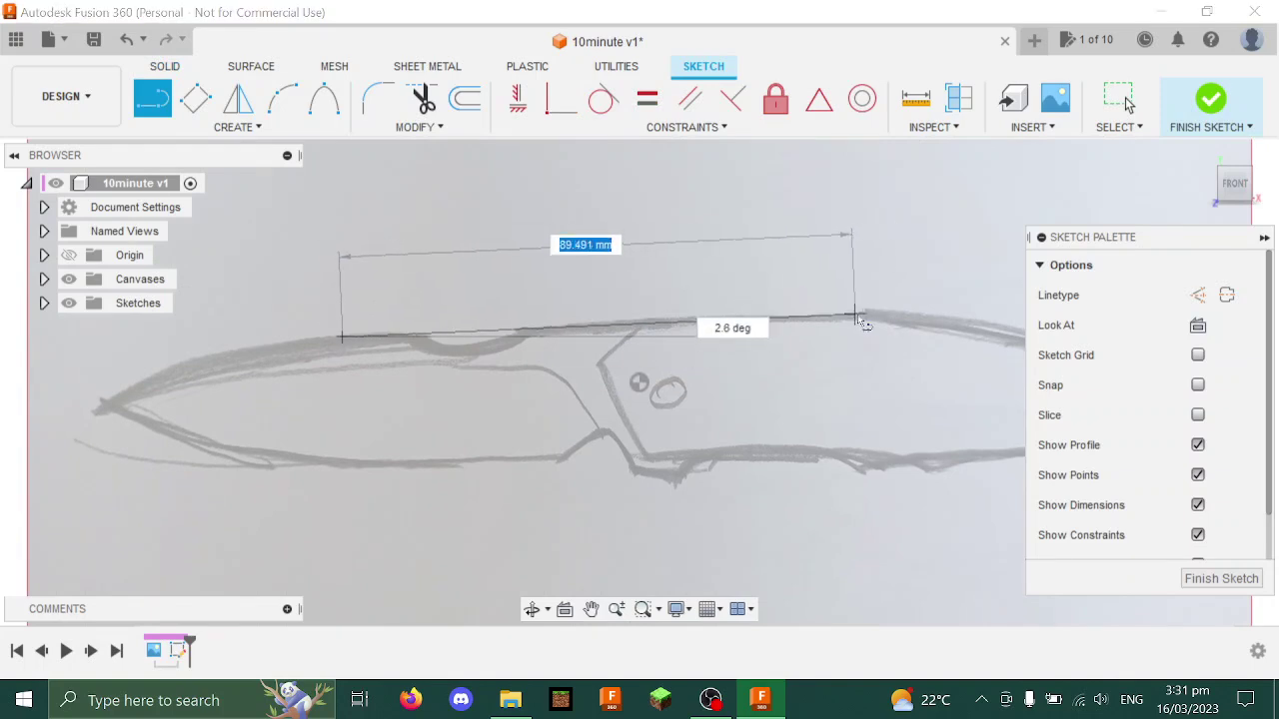
pyautogui.click(871, 320)
pyautogui.press('Escape')
pyautogui.moveTo(878, 260); pyautogui.dragTo(514, 207, button='middle')
pyautogui.click(281, 97)
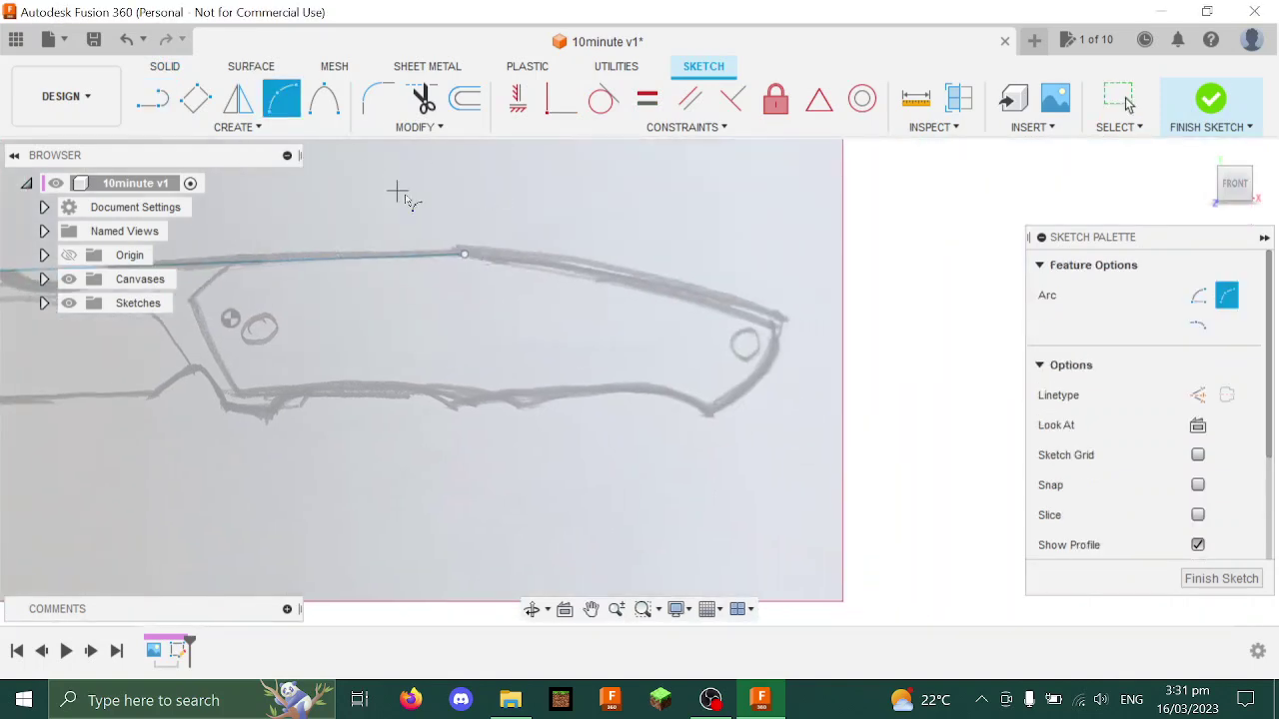
pyautogui.click(464, 254)
pyautogui.scroll(2, 726, 310)
pyautogui.press('Escape')
pyautogui.press('Escape')
# Sketch a three-point arc along the handle's back, from the spine line's rear end to the butt corner
pyautogui.click(284, 100)
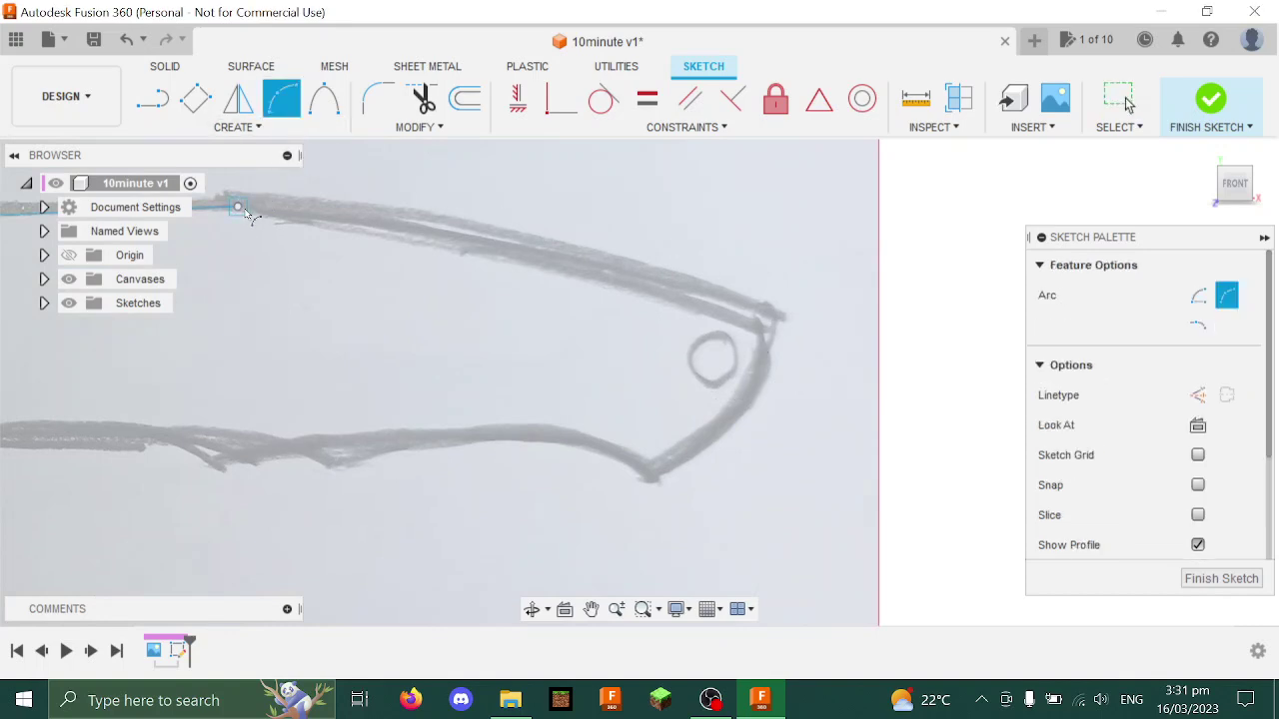
pyautogui.click(238, 207)
pyautogui.click(770, 323)
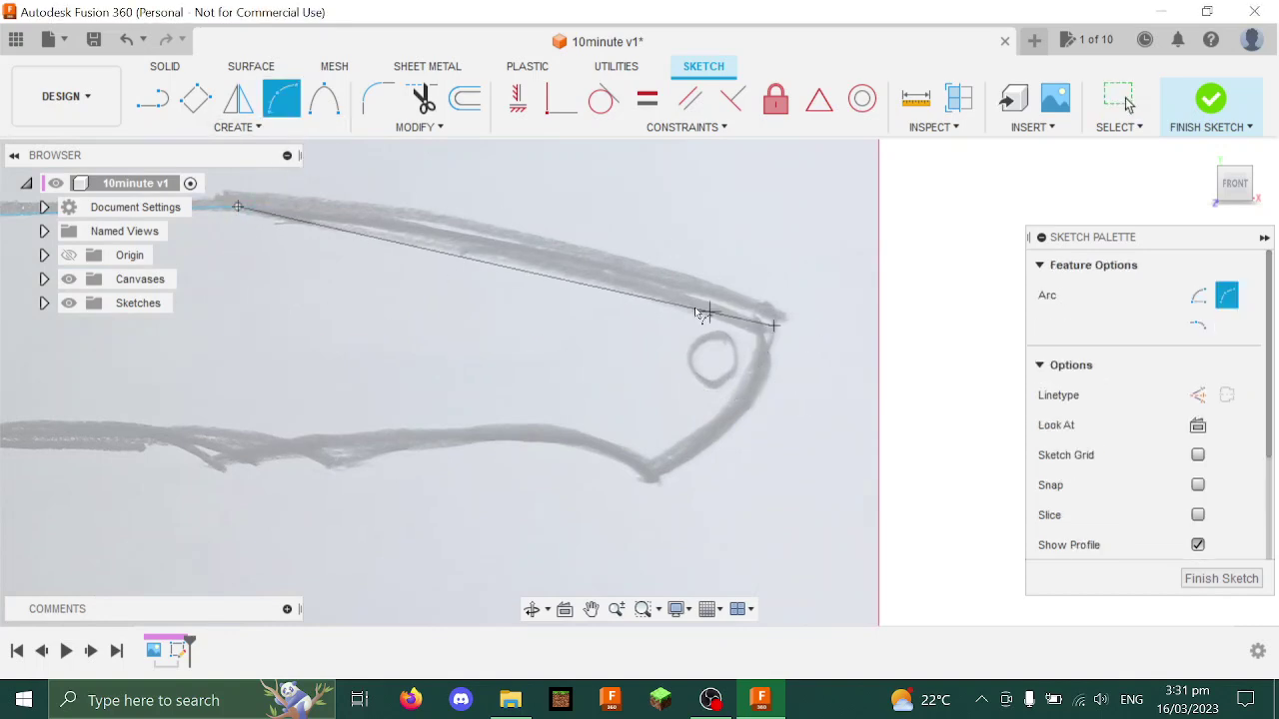
pyautogui.click(642, 287)
# Sketch a conic curve around the butt from the back arc's end to the handle's lower rear tip, with a rho of about 0.67
pyautogui.click(324, 100)
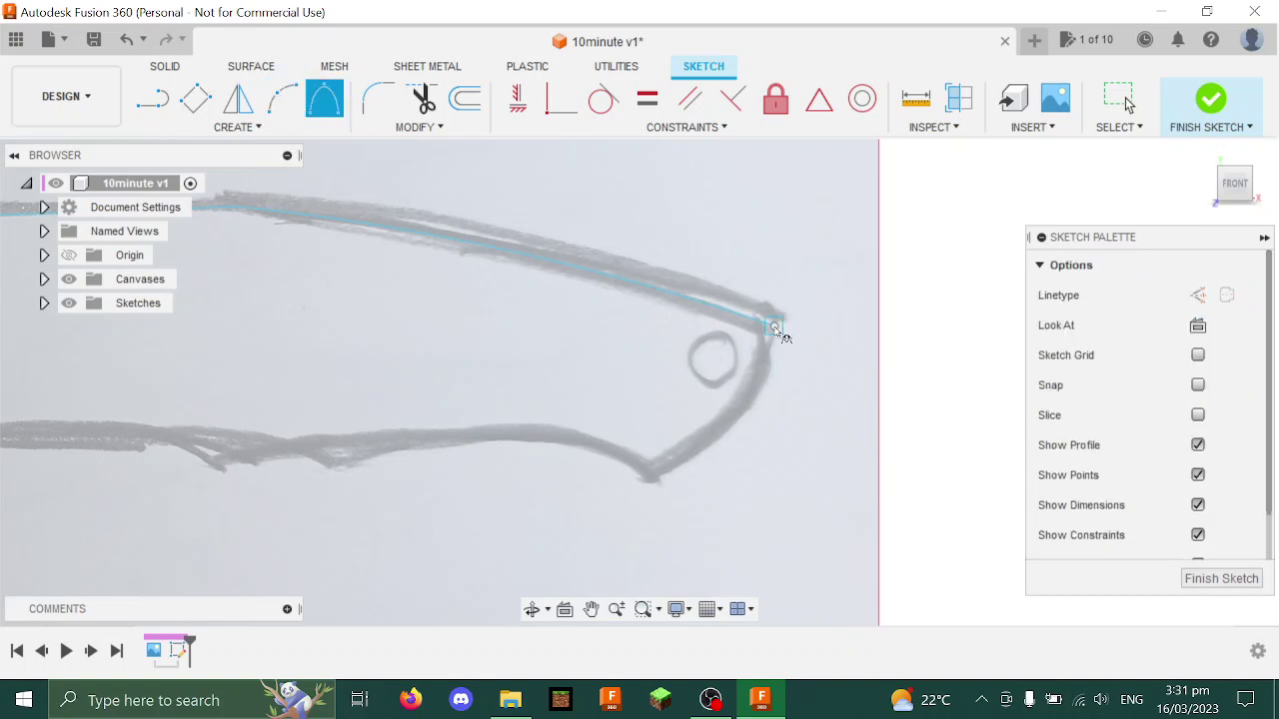
pyautogui.click(774, 326)
pyautogui.click(646, 475)
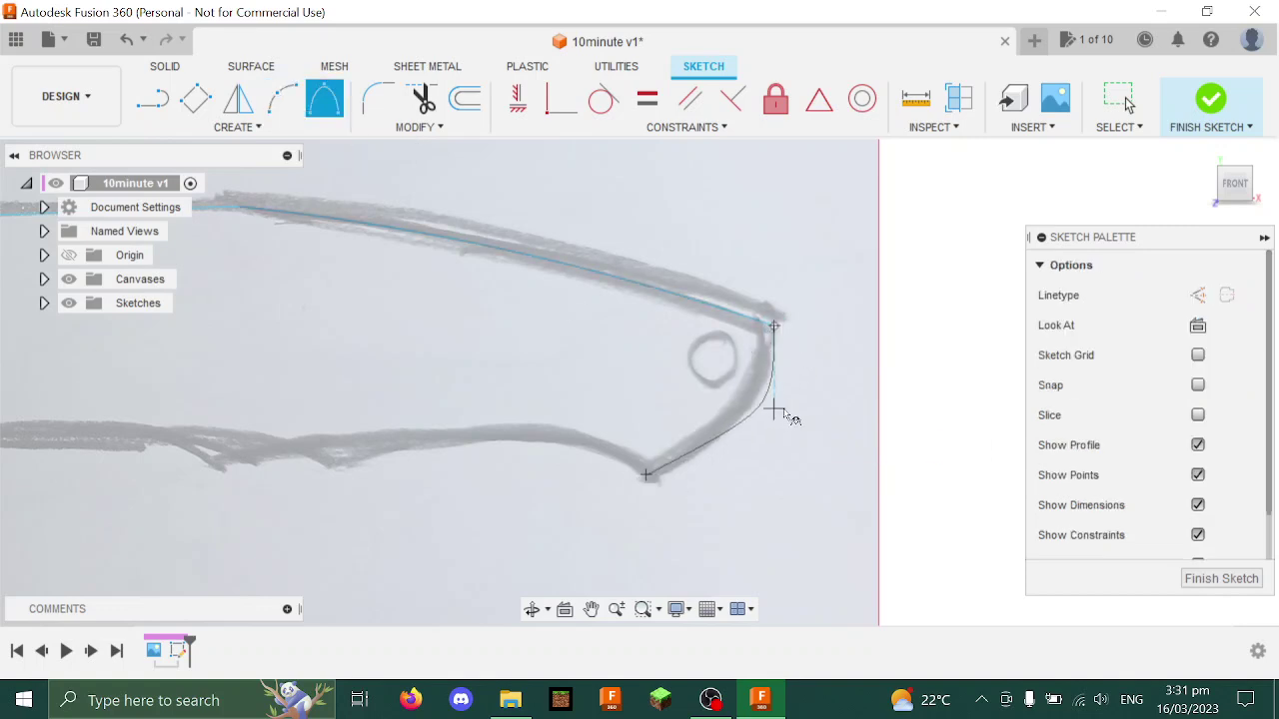
pyautogui.scroll(3, 749, 387)
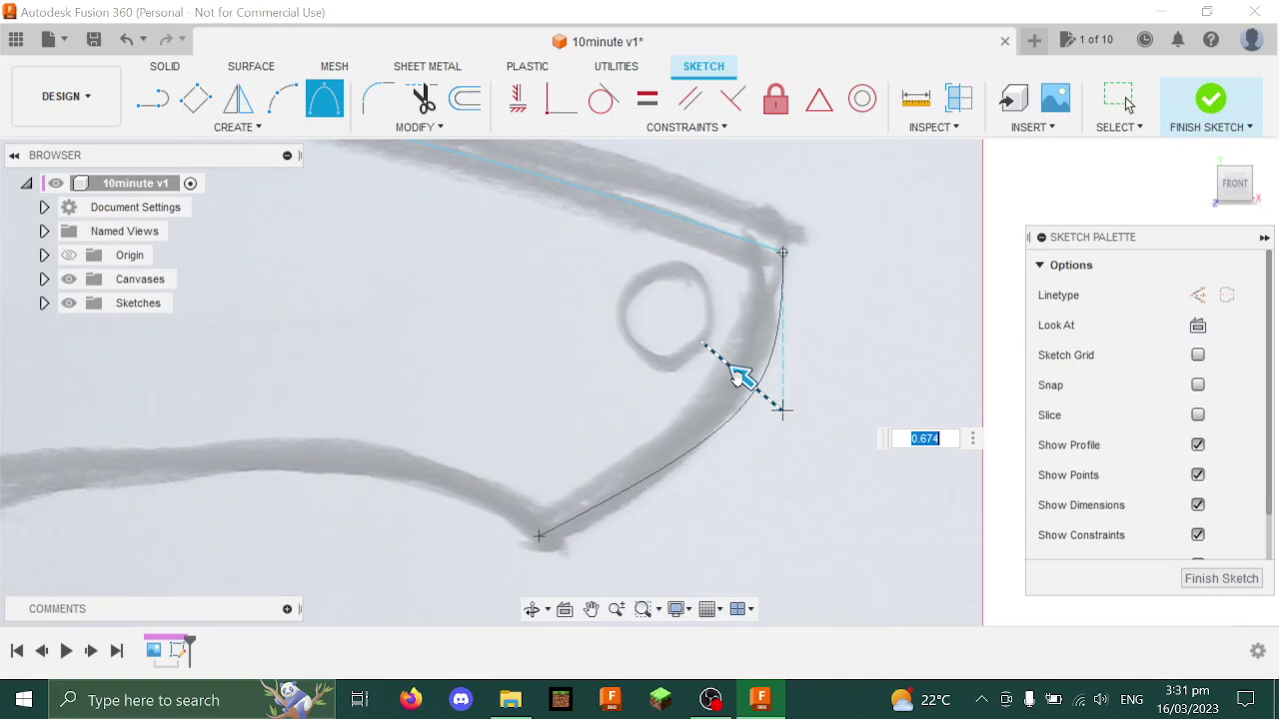
pyautogui.press('Return')
pyautogui.scroll(-3, 964, 506)
pyautogui.moveTo(465, 426); pyautogui.dragTo(822, 334, button='middle')
pyautogui.moveTo(519, 212); pyautogui.dragTo(309, 203, button='middle')
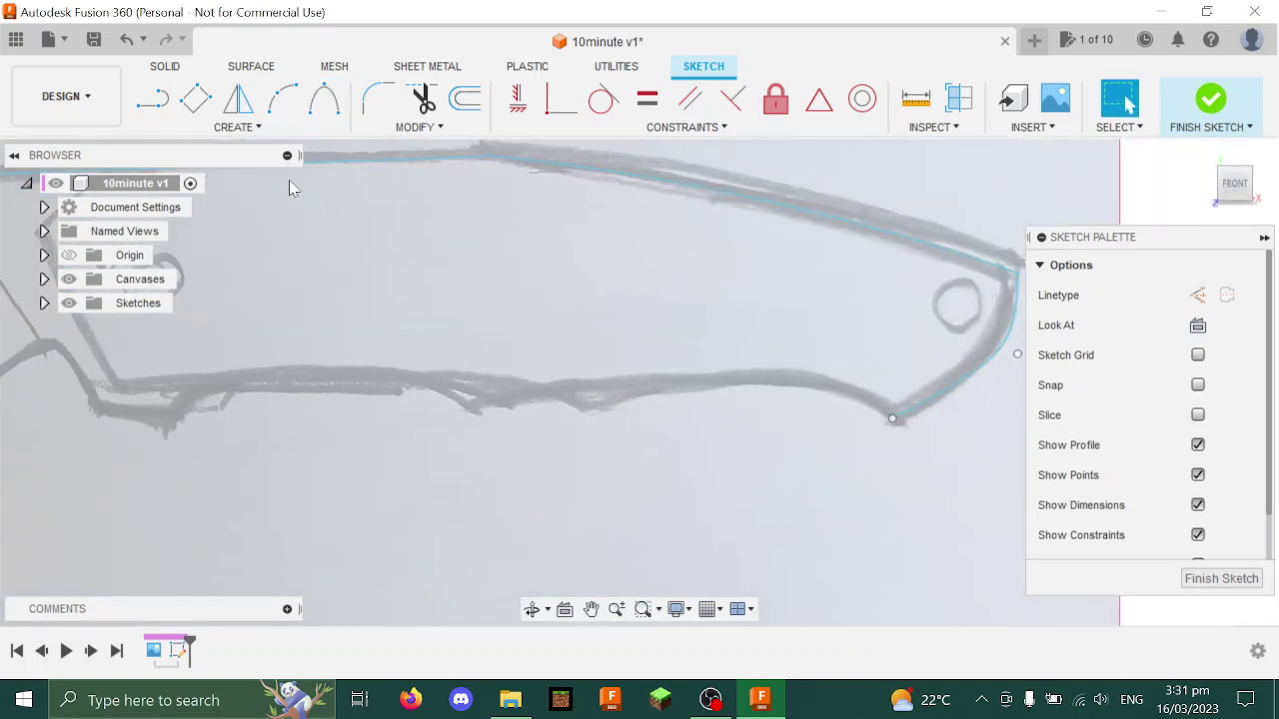
# Sketch a conic curve along the rear of the handle's underside, from the grip notch to the lower rear tip, adjusting its rho to the drawing
pyautogui.click(324, 98)
pyautogui.click(470, 396)
pyautogui.click(892, 418)
pyautogui.click(844, 352)
pyautogui.moveTo(842, 384); pyautogui.dragTo(841, 399)
pyautogui.press('Return')
# Draw a straight line along the front part of the handle's underside, from its lower front corner to the grip notch
pyautogui.moveTo(554, 436); pyautogui.dragTo(757, 447, button='middle')
pyautogui.click(152, 98)
pyautogui.click(325, 405)
pyautogui.scroll(3, 645, 396)
pyautogui.click(652, 392)
pyautogui.press('Escape')
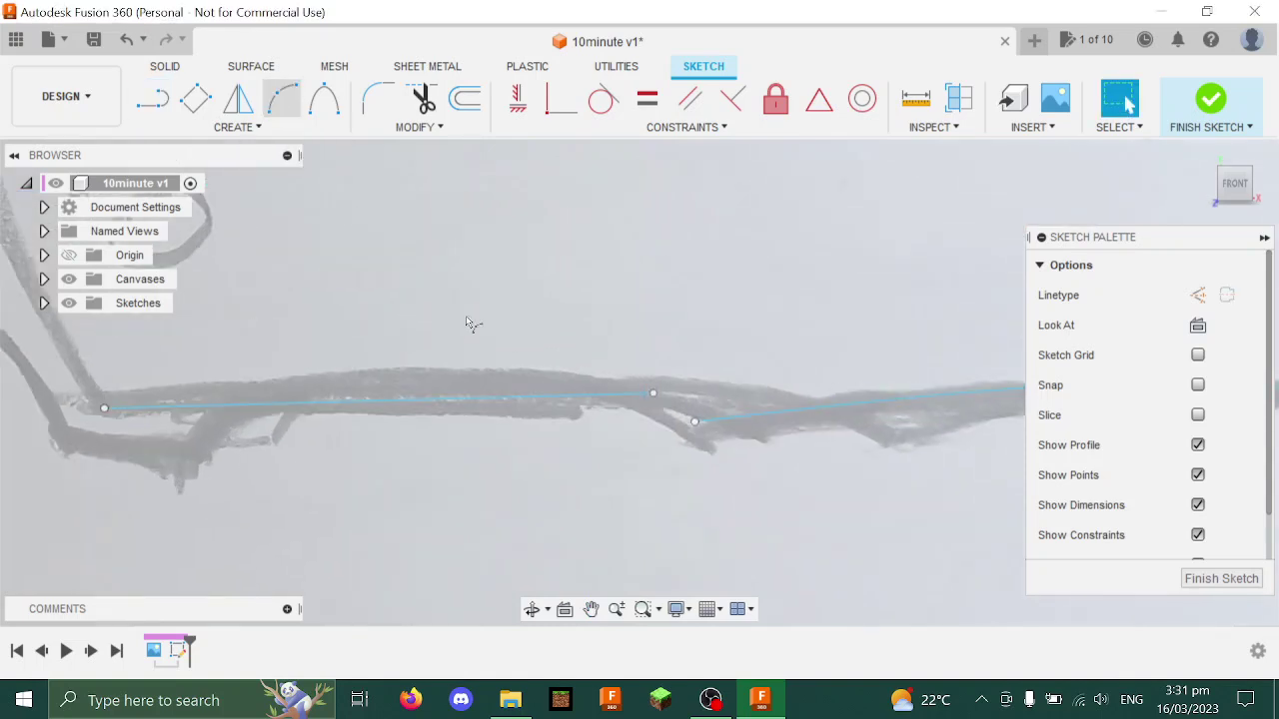
# Bridge the front underside line to the start of the rear conic curve with a three-point arc at the grip notch
pyautogui.click(281, 97)
pyautogui.click(570, 396)
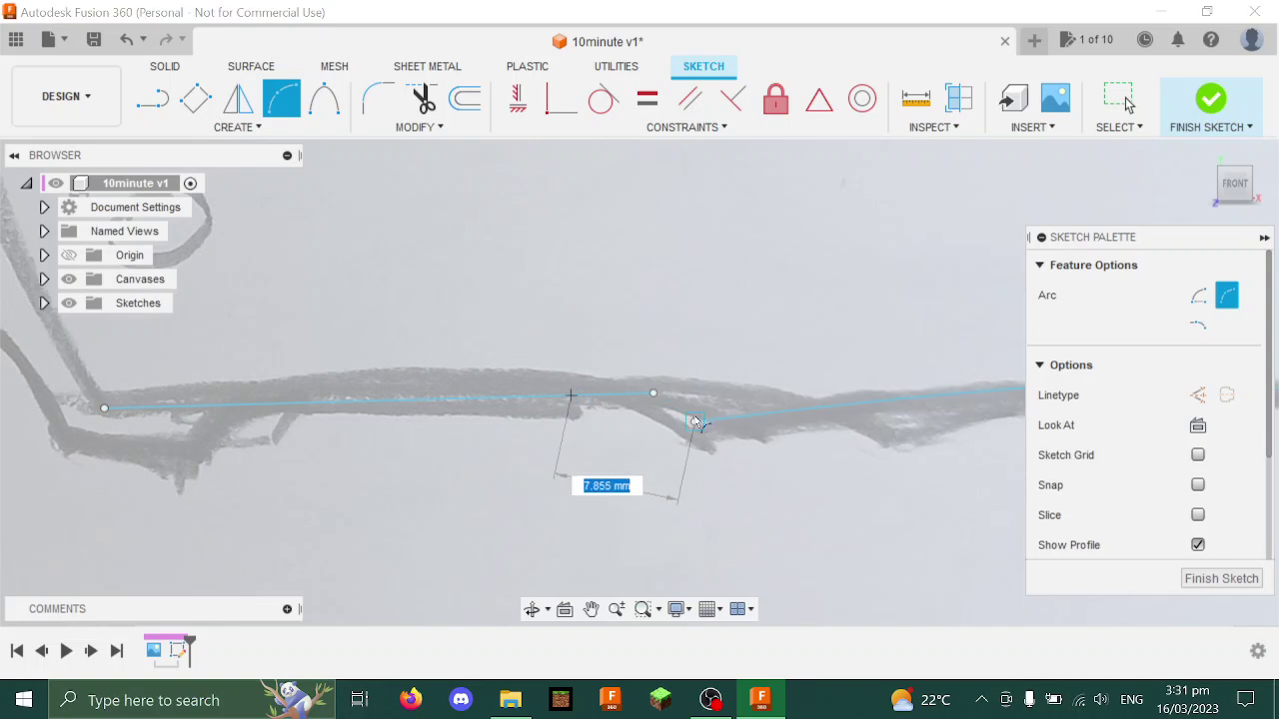
pyautogui.click(696, 420)
pyautogui.scroll(2, 661, 413)
pyautogui.click(659, 411)
# Sketch a three-point arc up the handle's front edge, starting at the front end of the underside line
pyautogui.scroll(-3, 645, 399)
pyautogui.moveTo(434, 303); pyautogui.dragTo(752, 369, button='middle')
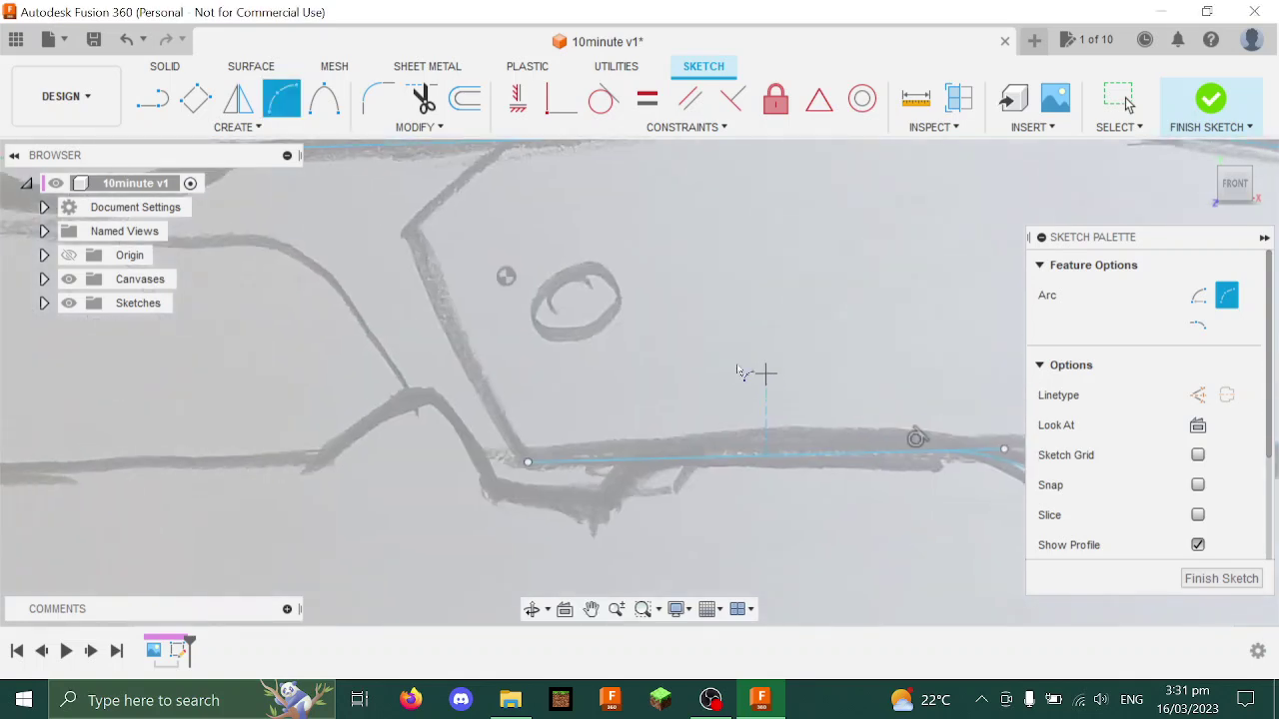
pyautogui.scroll(-1, 558, 342)
pyautogui.click(527, 450)
pyautogui.click(420, 232)
pyautogui.scroll(2, 449, 329)
pyautogui.click(450, 332)
pyautogui.moveTo(450, 332); pyautogui.dragTo(529, 530, button='middle')
pyautogui.press('Escape')
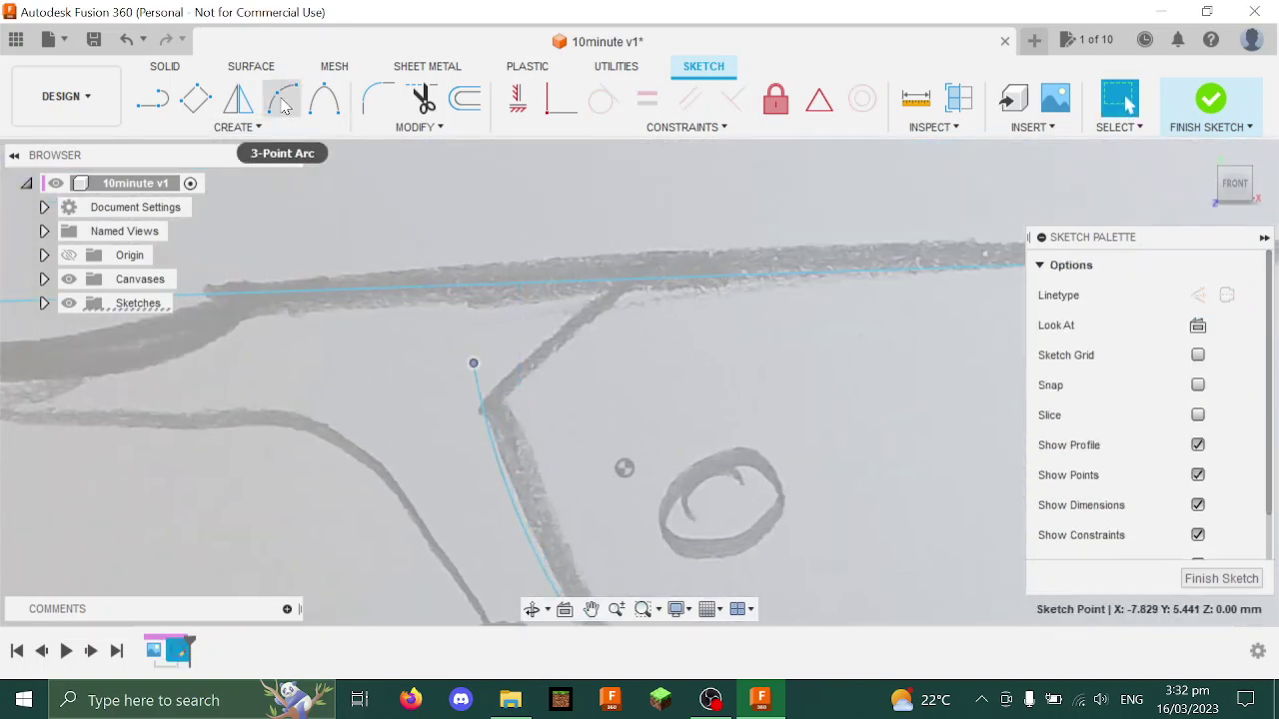
# Sketch a three-point arc from the top of the handle's front edge to the spine line, closing the handle profile
pyautogui.click(282, 100)
pyautogui.click(475, 364)
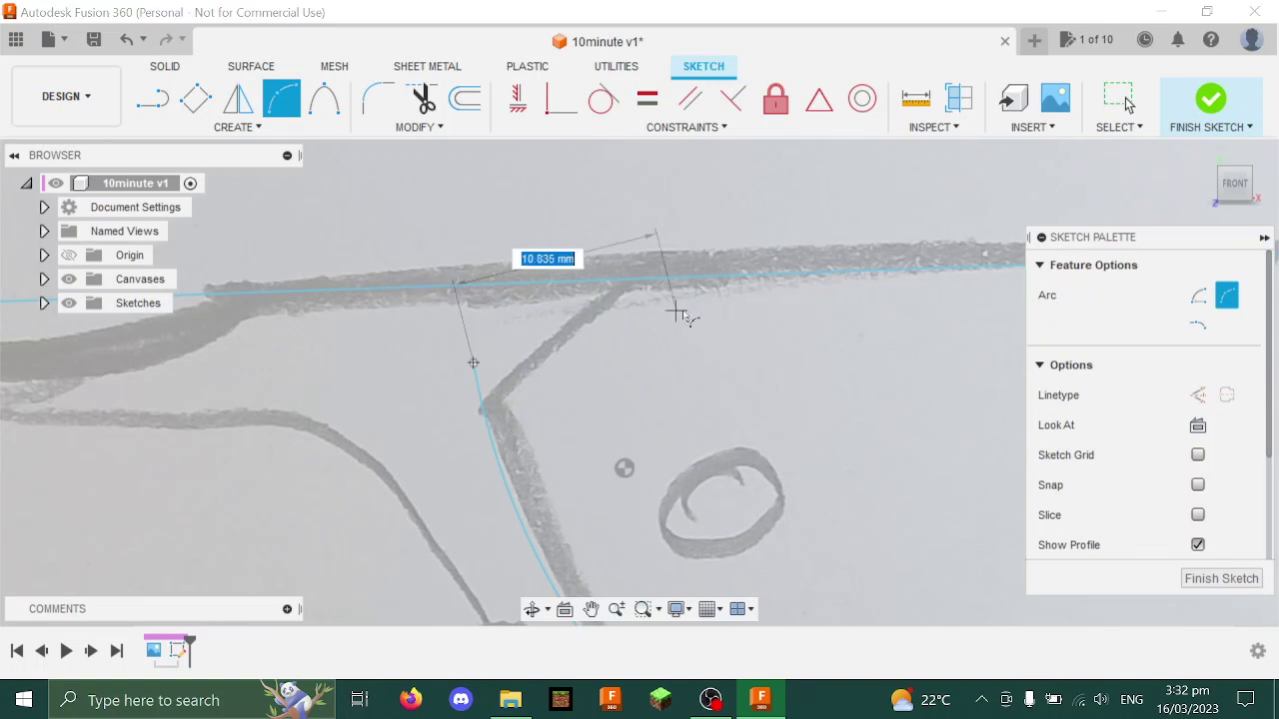
pyautogui.click(718, 277)
pyautogui.scroll(1, 583, 318)
pyautogui.scroll(1, 582, 314)
pyautogui.click(583, 314)
pyautogui.scroll(-3, 734, 228)
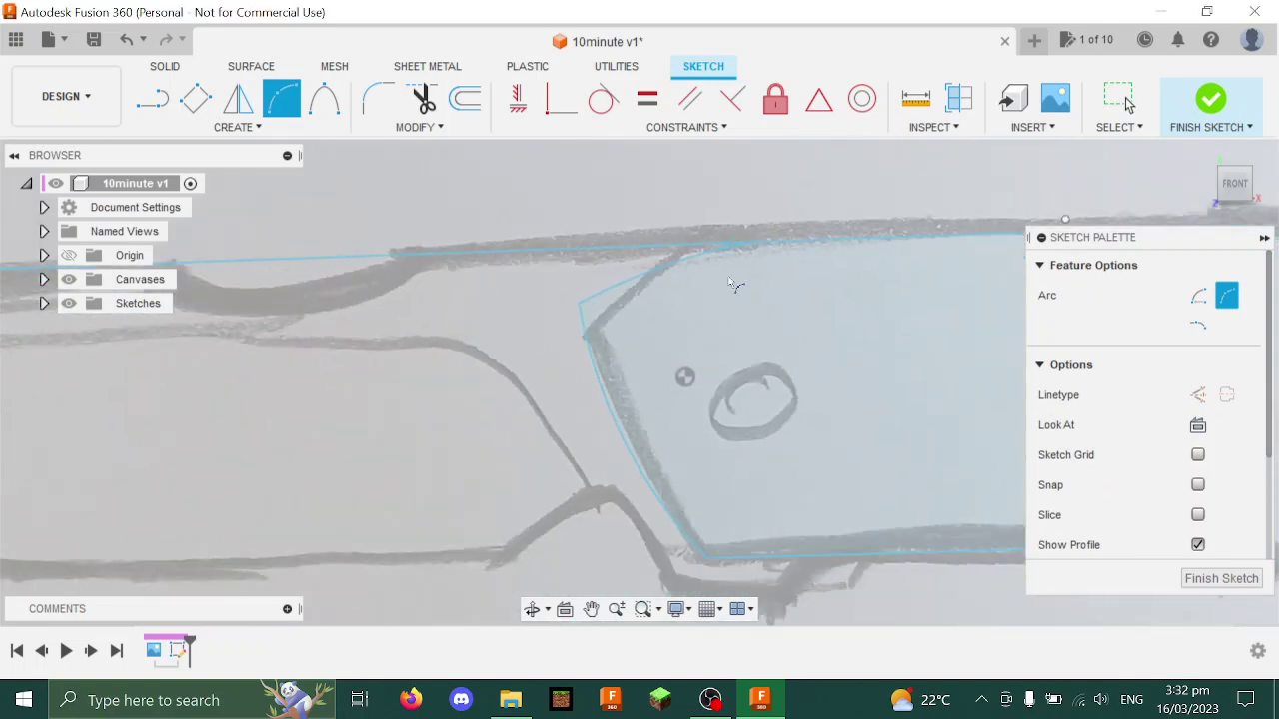
# Sketch two concentric circles at the pivot location, with diameters of 10 mm and 5 mm
pyautogui.moveTo(754, 370); pyautogui.dragTo(649, 316, button='middle')
pyautogui.press('c')
pyautogui.click(643, 352)
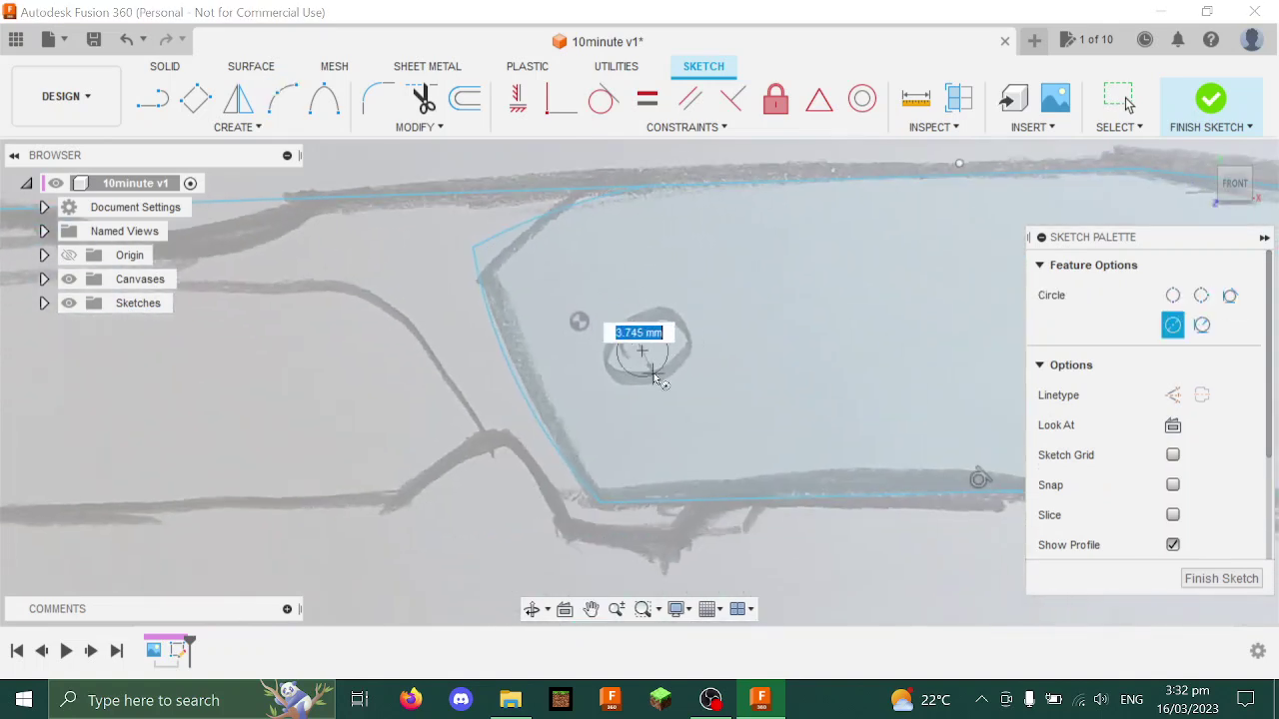
pyautogui.write('10')
pyautogui.press('Return')
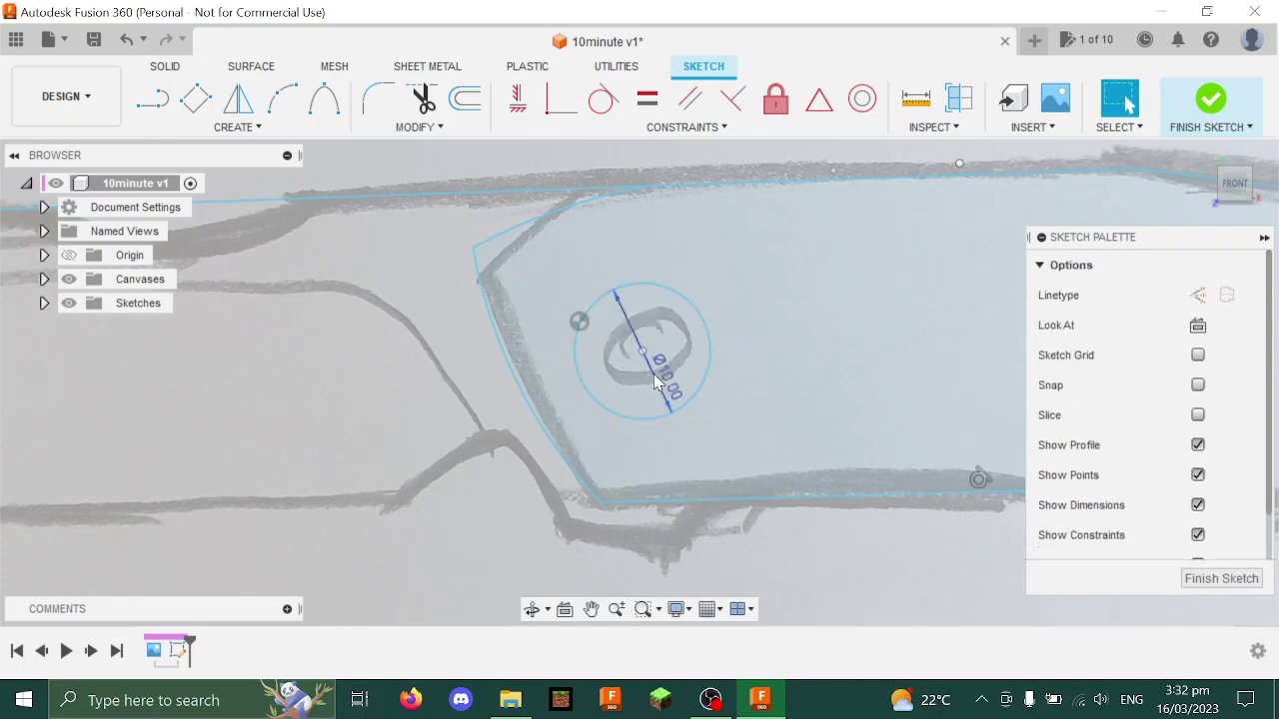
pyautogui.click(642, 353)
pyautogui.write('5')
pyautogui.press('Return')
pyautogui.press('Escape')
# Convert the 10 mm pivot circle to construction geometry
pyautogui.click(645, 282)
pyautogui.press('x')
pyautogui.scroll(-2, 653, 260)
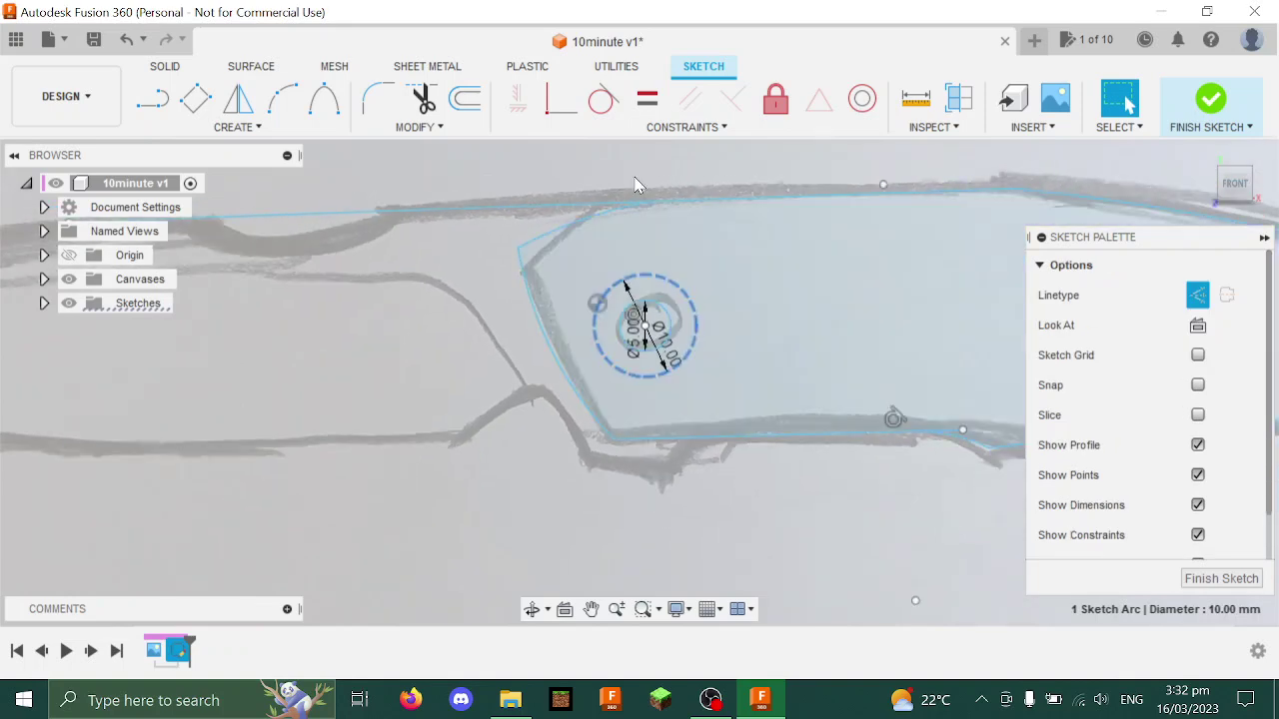
pyautogui.click(664, 445)
# Draw a line along the blade's cutting edge, from the handle's lower front corner toward the tip
pyautogui.moveTo(616, 476); pyautogui.dragTo(729, 427, button='middle')
pyautogui.press('l')
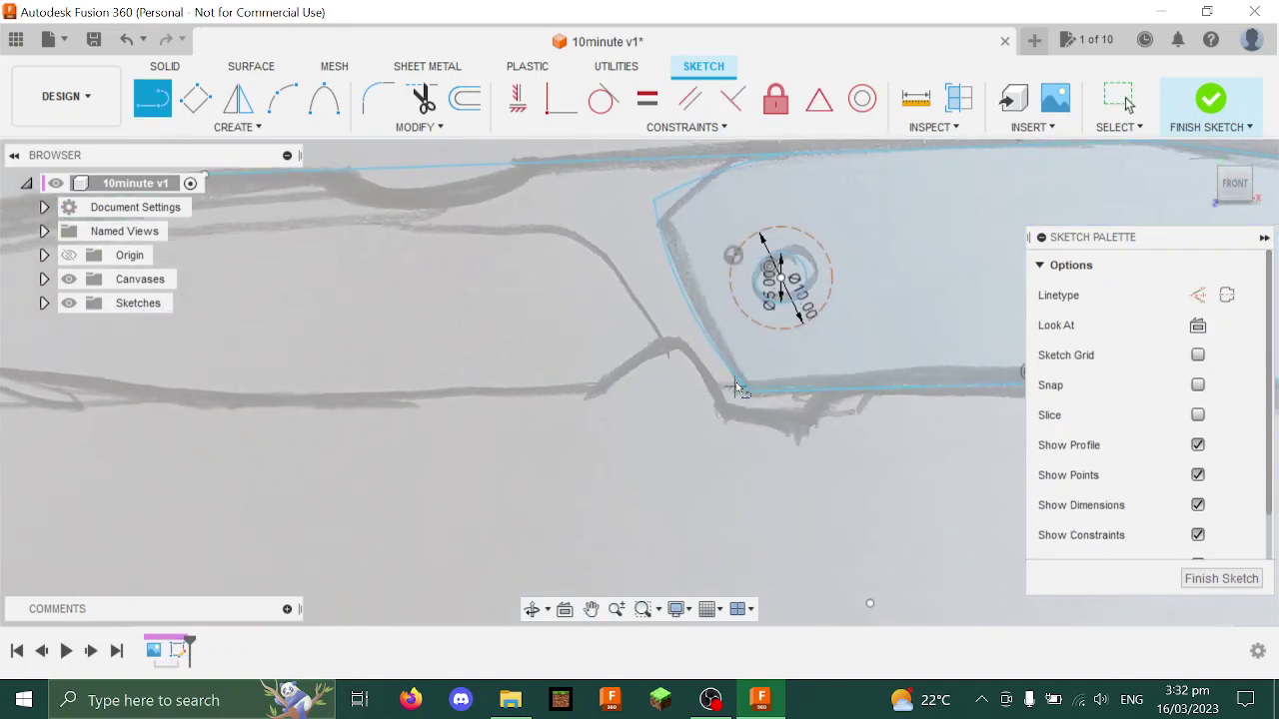
pyautogui.scroll(2, 640, 391)
pyautogui.click(762, 380)
pyautogui.scroll(-2, 560, 369)
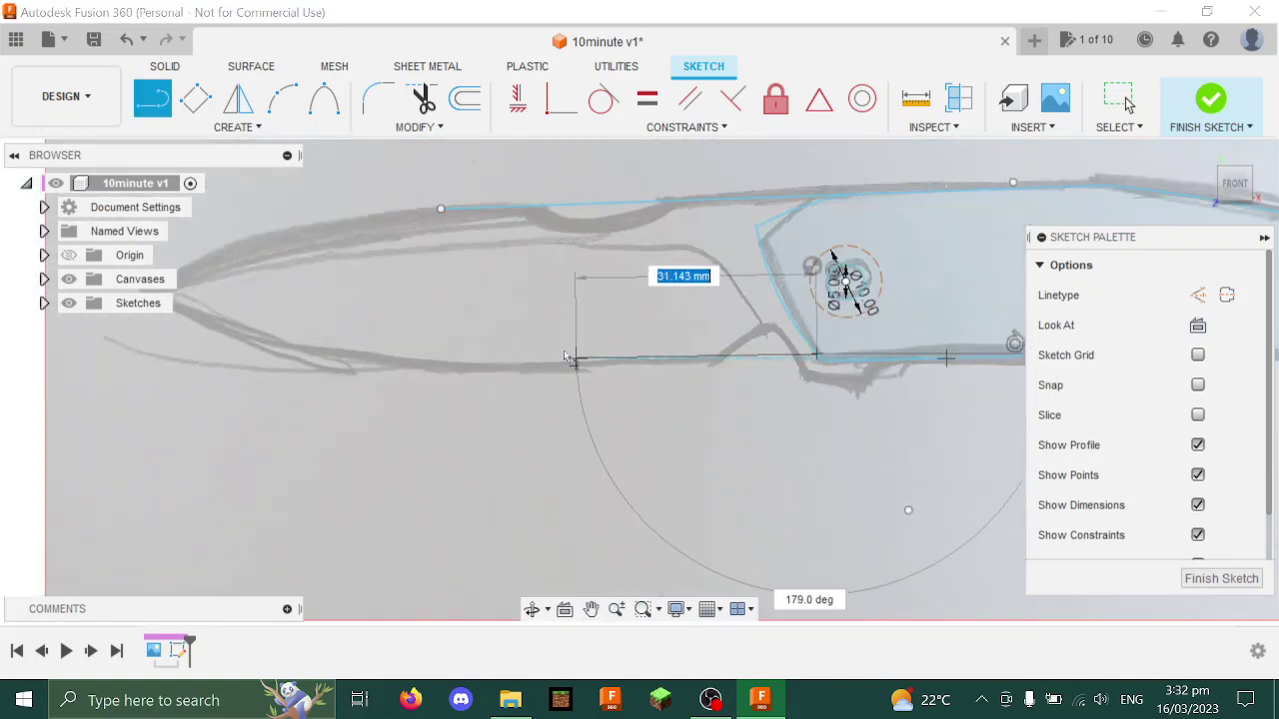
pyautogui.click(424, 367)
pyautogui.press('Escape')
# Sketch a three-point arc for the blade's belly, from the tip to the front end of the cutting-edge line
pyautogui.moveTo(446, 337); pyautogui.dragTo(579, 353, button='middle')
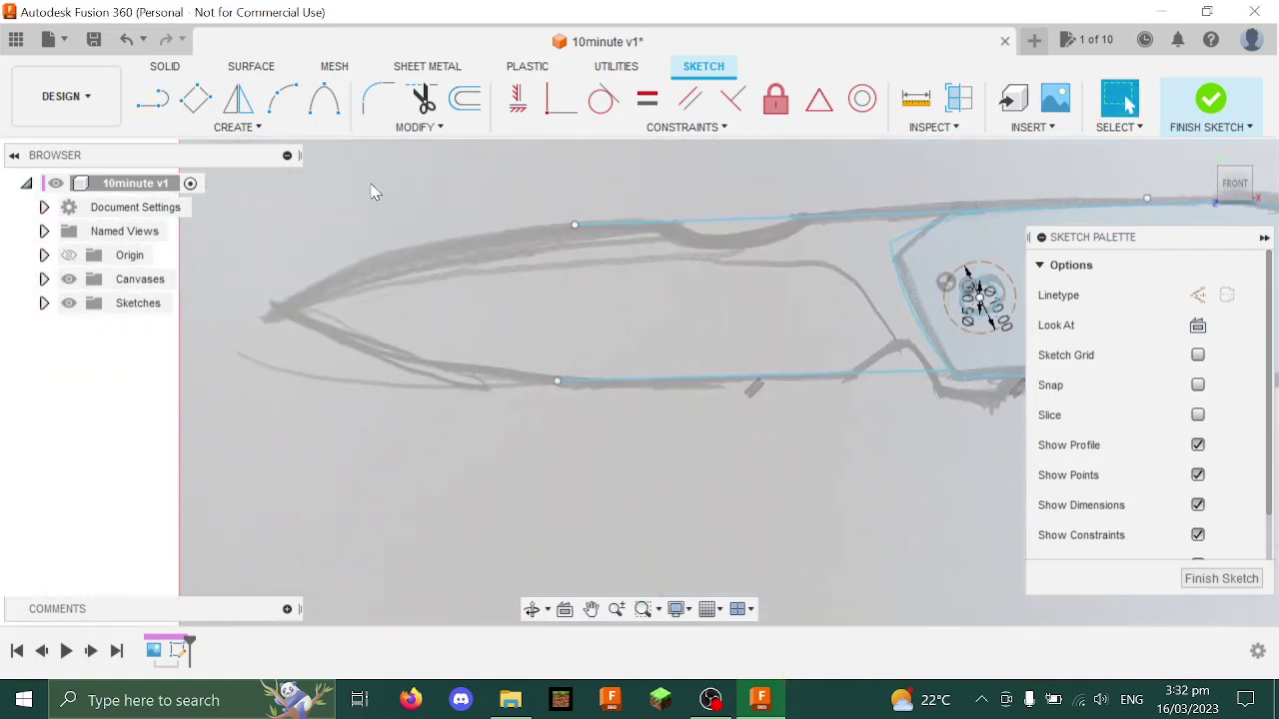
pyautogui.click(281, 98)
pyautogui.click(277, 311)
pyautogui.click(557, 381)
pyautogui.click(419, 352)
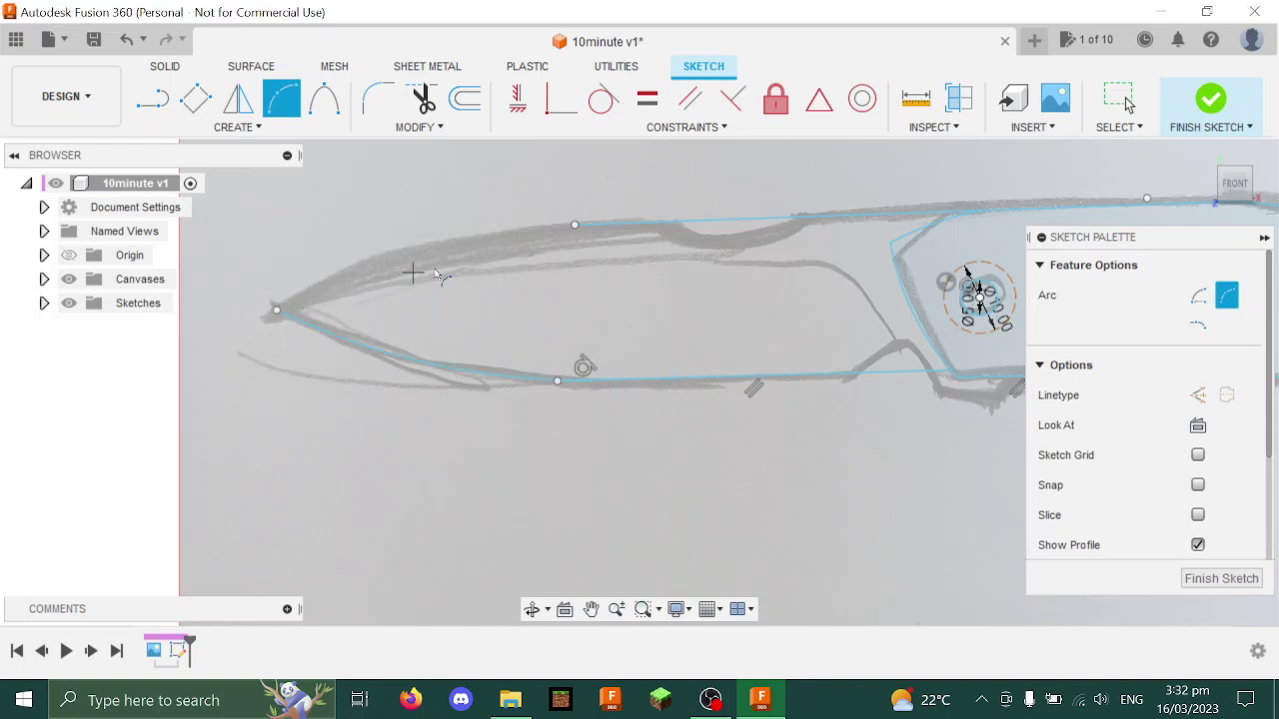
pyautogui.press('l')
pyautogui.click(575, 225)
pyautogui.press('Escape')
# Move the spine line's front endpoint closer to the tip and connect it to the blade tip with a three-point arc
pyautogui.moveTo(572, 228); pyautogui.dragTo(504, 231)
pyautogui.click(291, 110)
pyautogui.click(277, 311)
pyautogui.click(504, 231)
pyautogui.scroll(3, 441, 242)
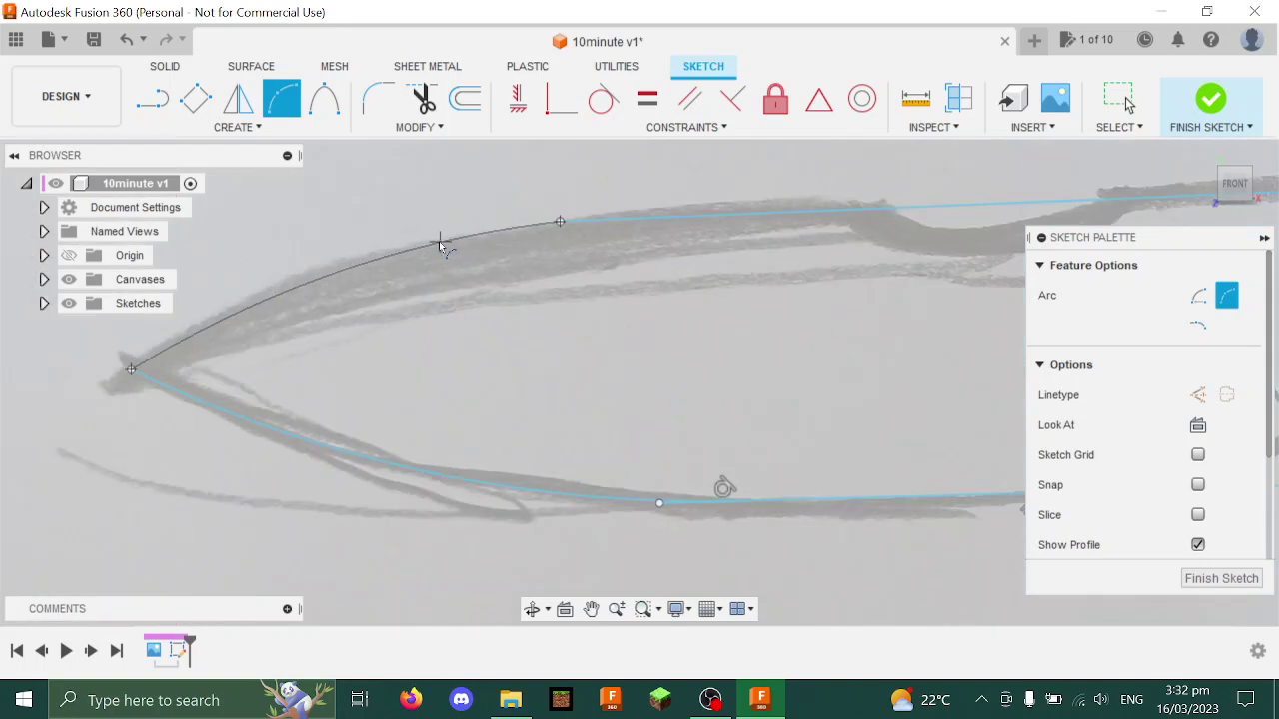
pyautogui.click(440, 240)
pyautogui.press('Escape')
# Make the blade's upper tip arc tangent to the spine line
pyautogui.click(602, 114)
pyautogui.click(509, 231)
pyautogui.click(607, 221)
pyautogui.press('Escape')
pyautogui.scroll(-3, 462, 263)
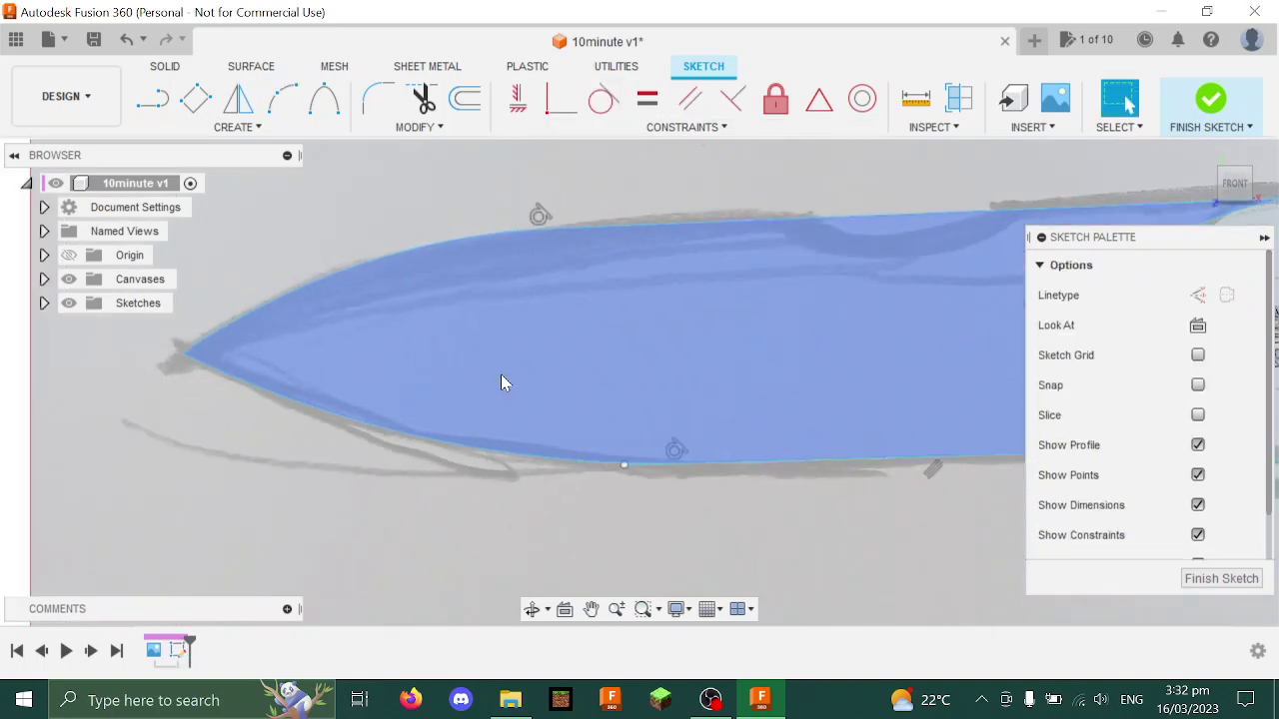
# Draw a line about 12 mm long along the bottom of the guard tab below the handle's lower front corner
pyautogui.moveTo(717, 342); pyautogui.dragTo(308, 297, button='middle')
pyautogui.moveTo(525, 285); pyautogui.dragTo(413, 325, button='middle')
pyautogui.scroll(3, 650, 445)
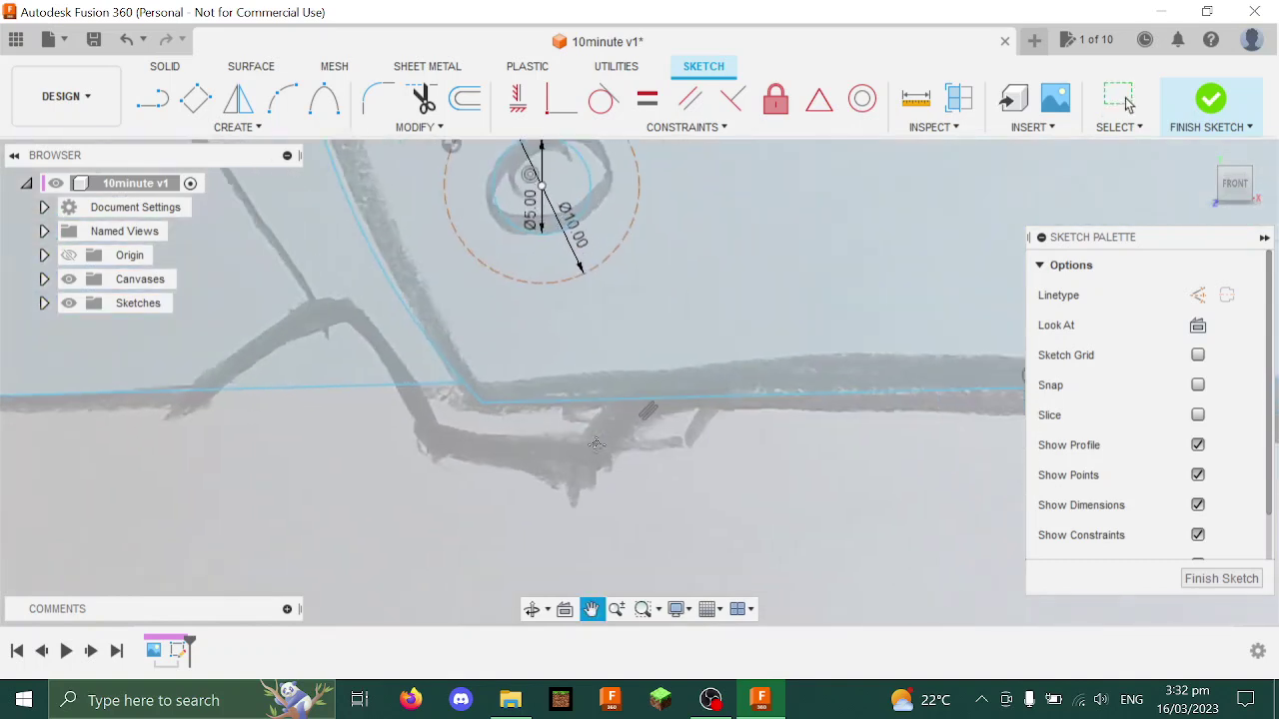
pyautogui.press('l')
pyautogui.click(418, 429)
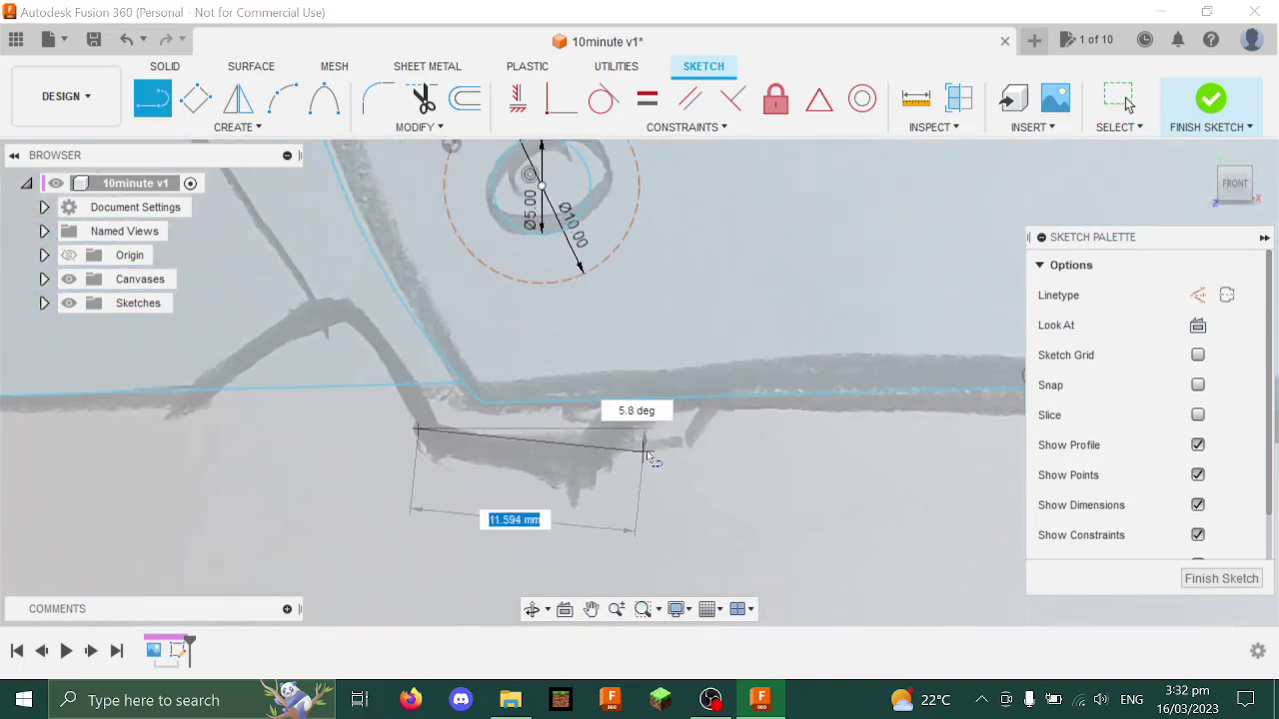
pyautogui.click(654, 448)
pyautogui.press('Escape')
# Sketch a three-point arc joining the rear end of the guard tab line to the handle's underside line
pyautogui.click(280, 97)
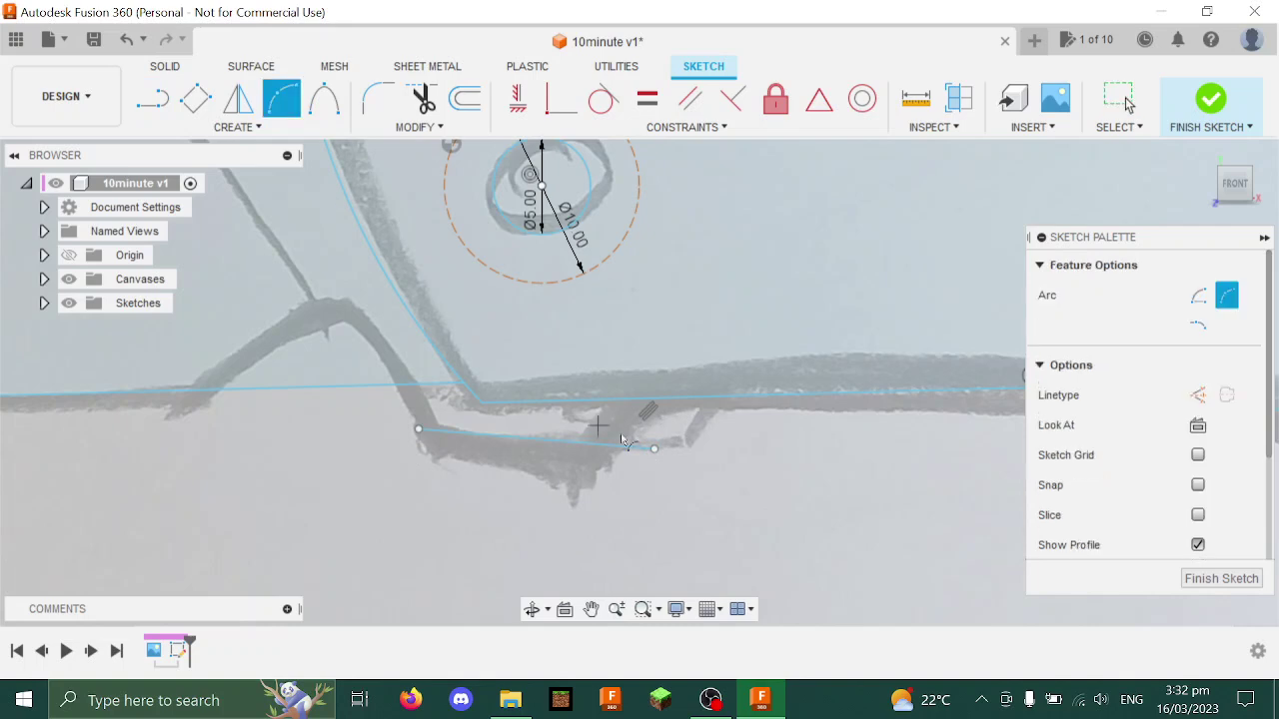
pyautogui.click(649, 445)
pyautogui.click(725, 396)
pyautogui.scroll(2, 669, 422)
pyautogui.moveTo(466, 423); pyautogui.dragTo(715, 428, button='middle')
pyautogui.scroll(-2, 715, 427)
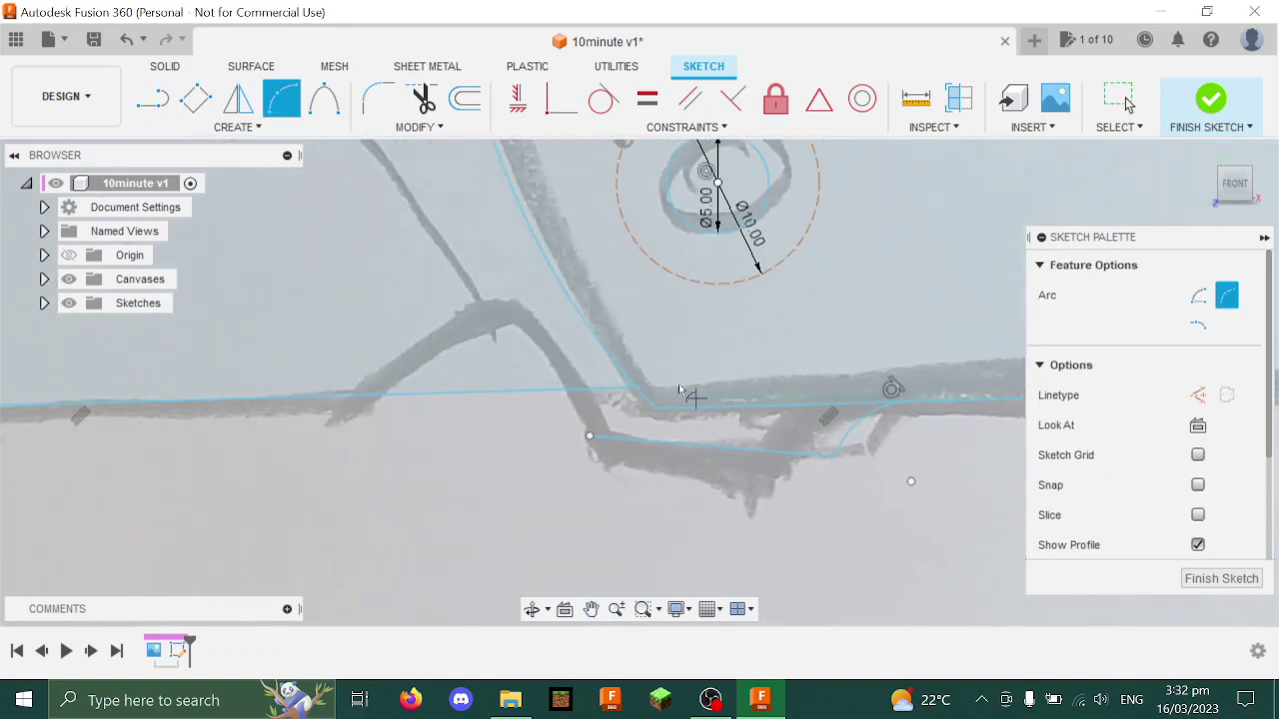
# Sketch a conic curve for the notch between guard tab and cutting edge, with a rho of about 0.7
pyautogui.click(326, 100)
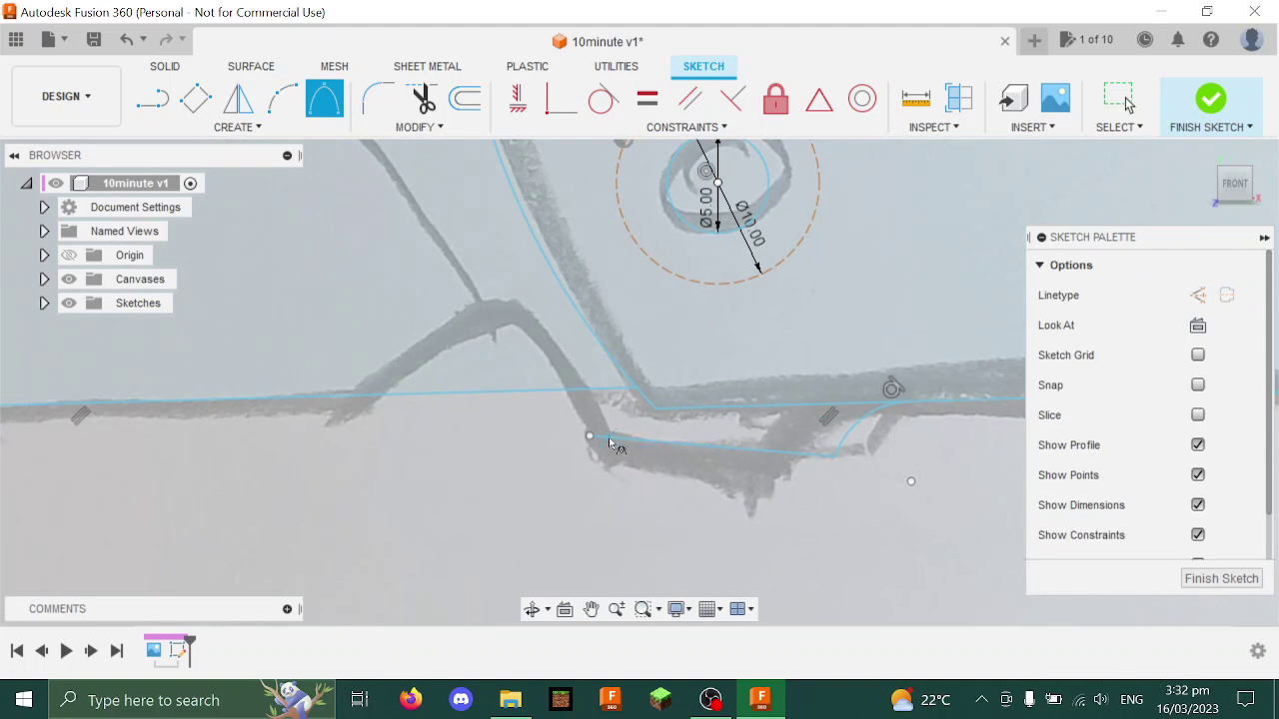
pyautogui.click(607, 436)
pyautogui.click(354, 395)
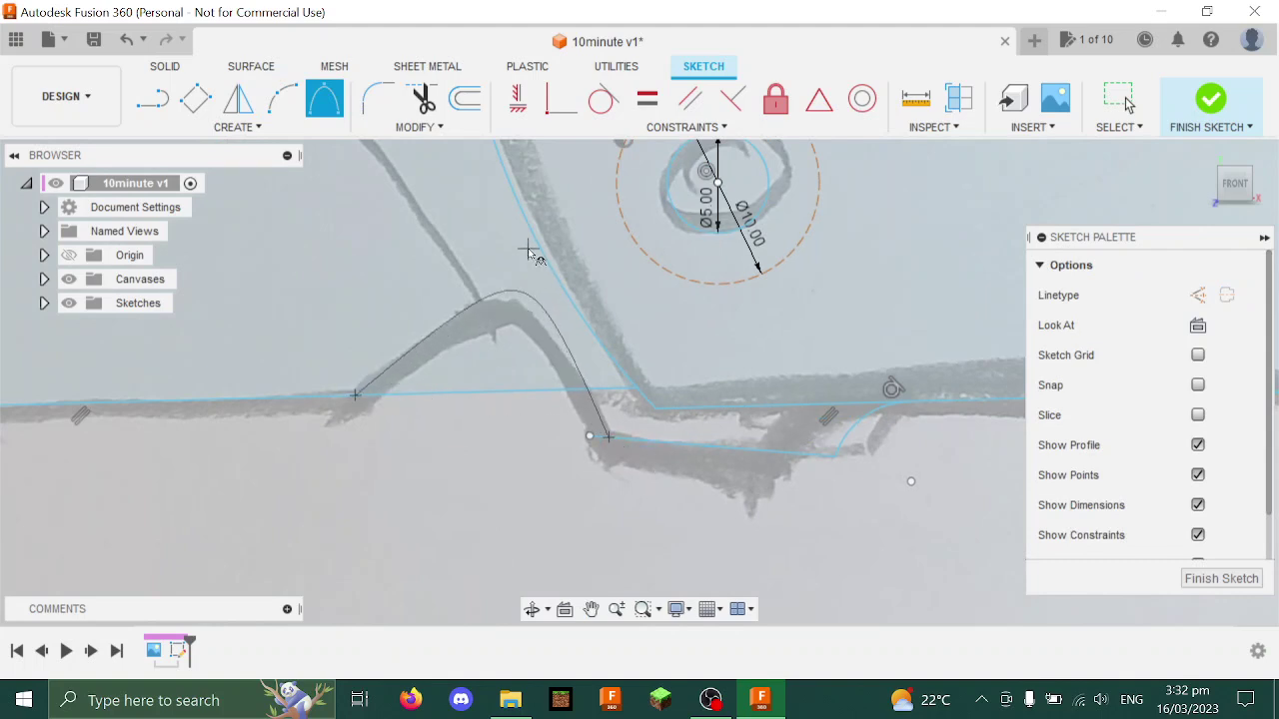
pyautogui.click(529, 250)
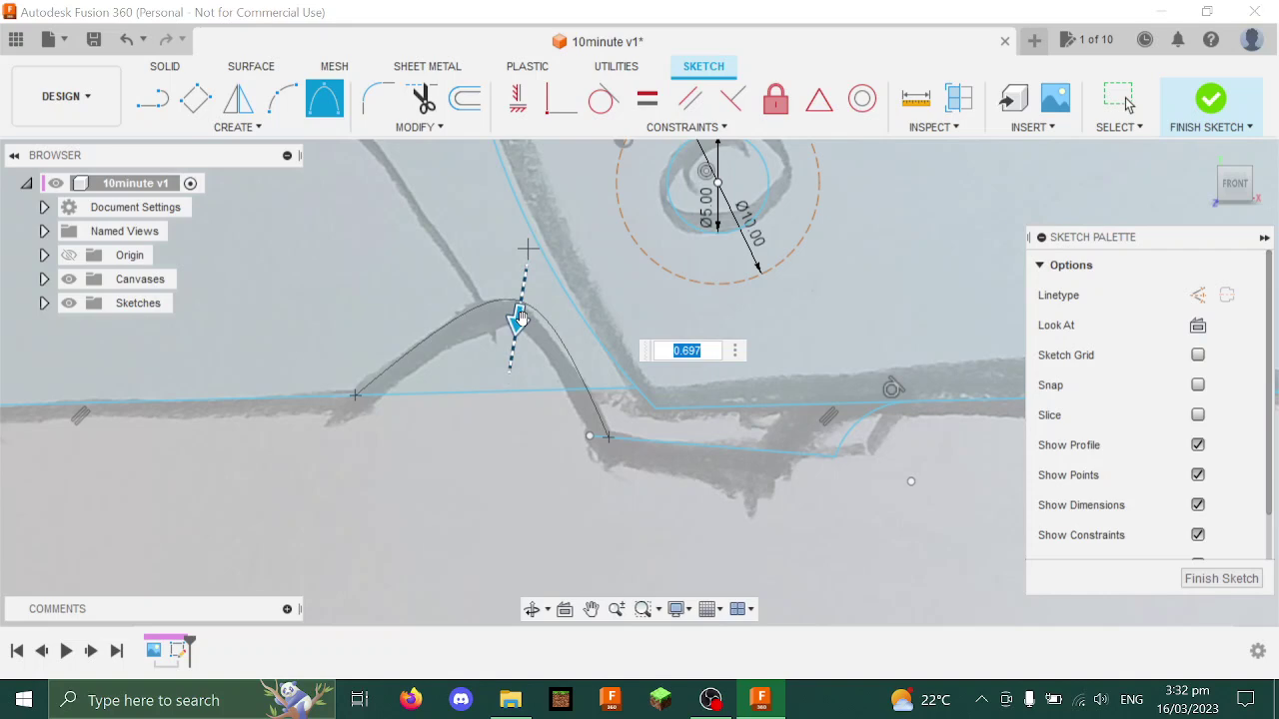
pyautogui.press('Return')
# Draw a line about 26 mm long behind the pivot from the handle's underside up past the spine, and hide the canvases
pyautogui.scroll(-3, 475, 411)
pyautogui.scroll(-2, 571, 317)
pyautogui.moveTo(850, 463); pyautogui.dragTo(582, 439, button='middle')
pyautogui.scroll(-1, 582, 439)
pyautogui.moveTo(677, 406); pyautogui.dragTo(730, 429, button='middle')
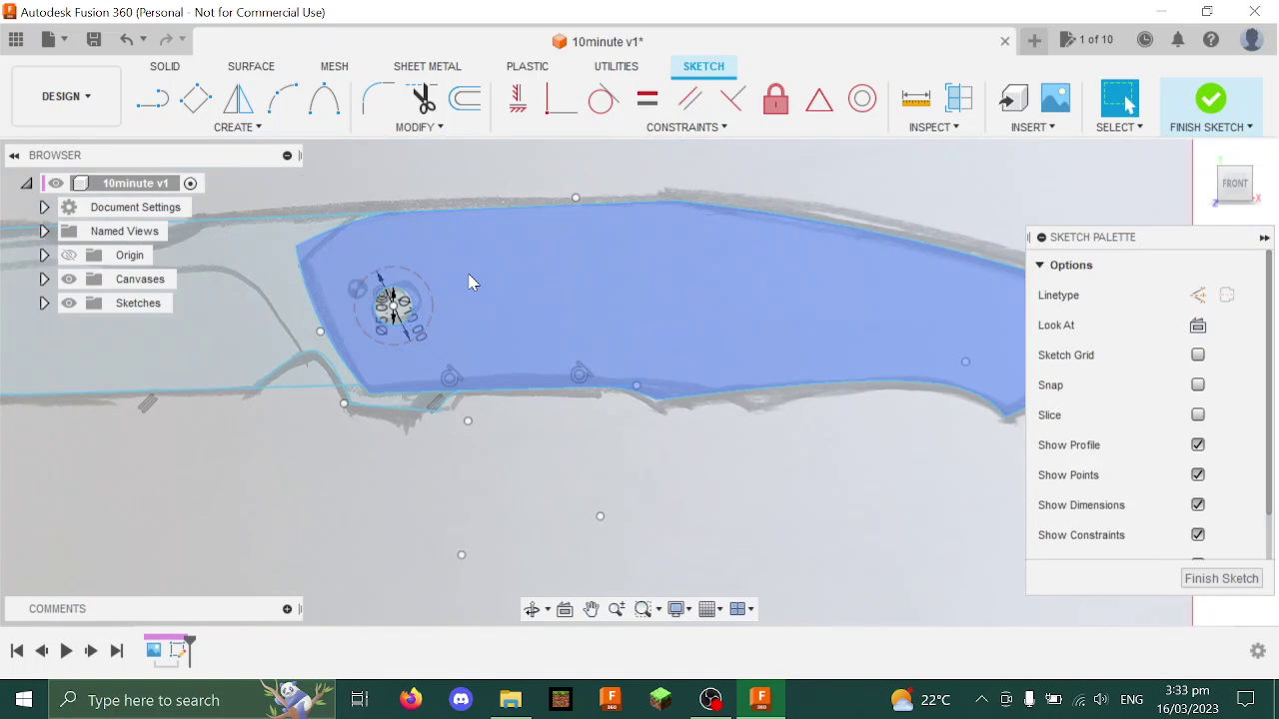
pyautogui.scroll(4, 469, 390)
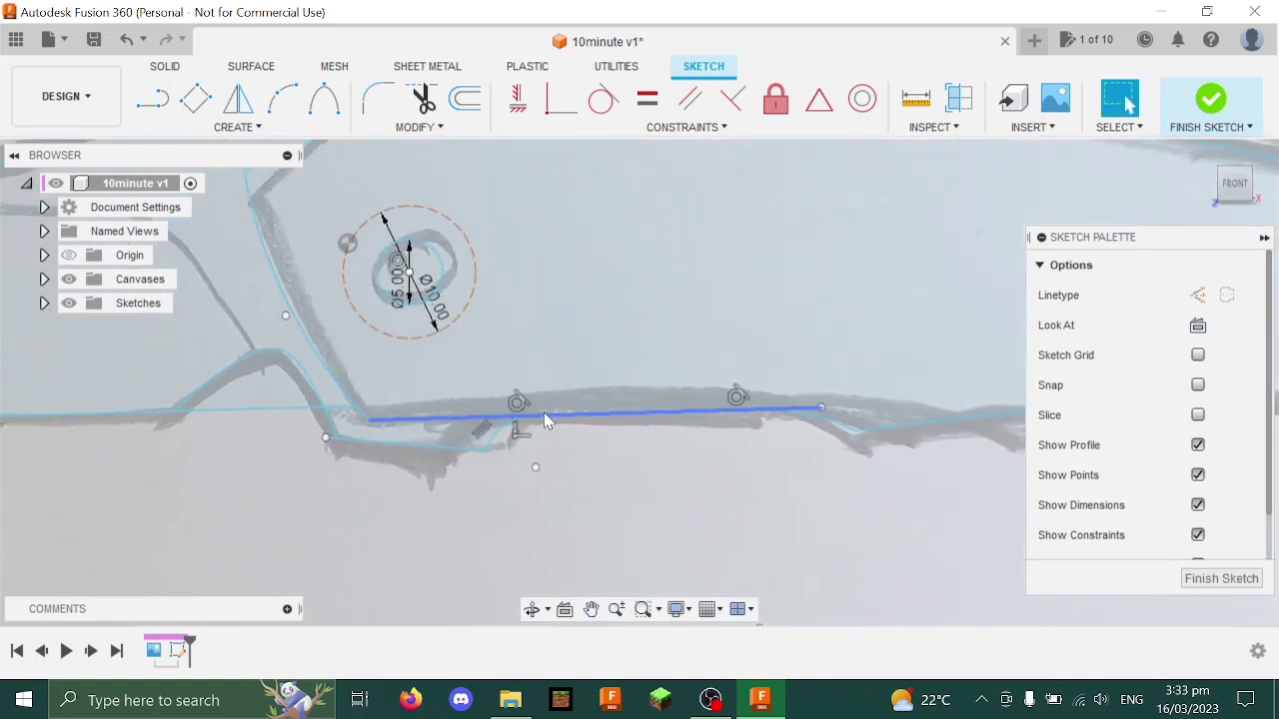
pyautogui.press('l')
pyautogui.click(530, 400)
pyautogui.scroll(-2, 545, 360)
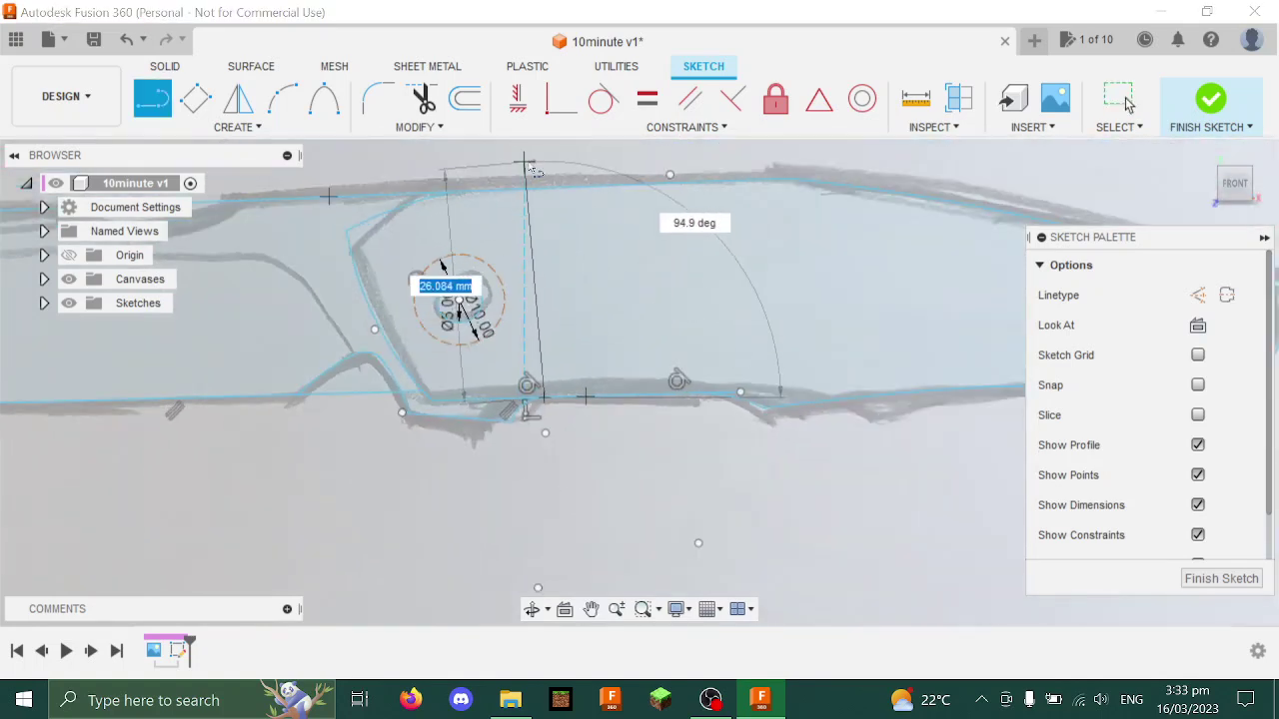
pyautogui.click(535, 165)
pyautogui.press('Escape')
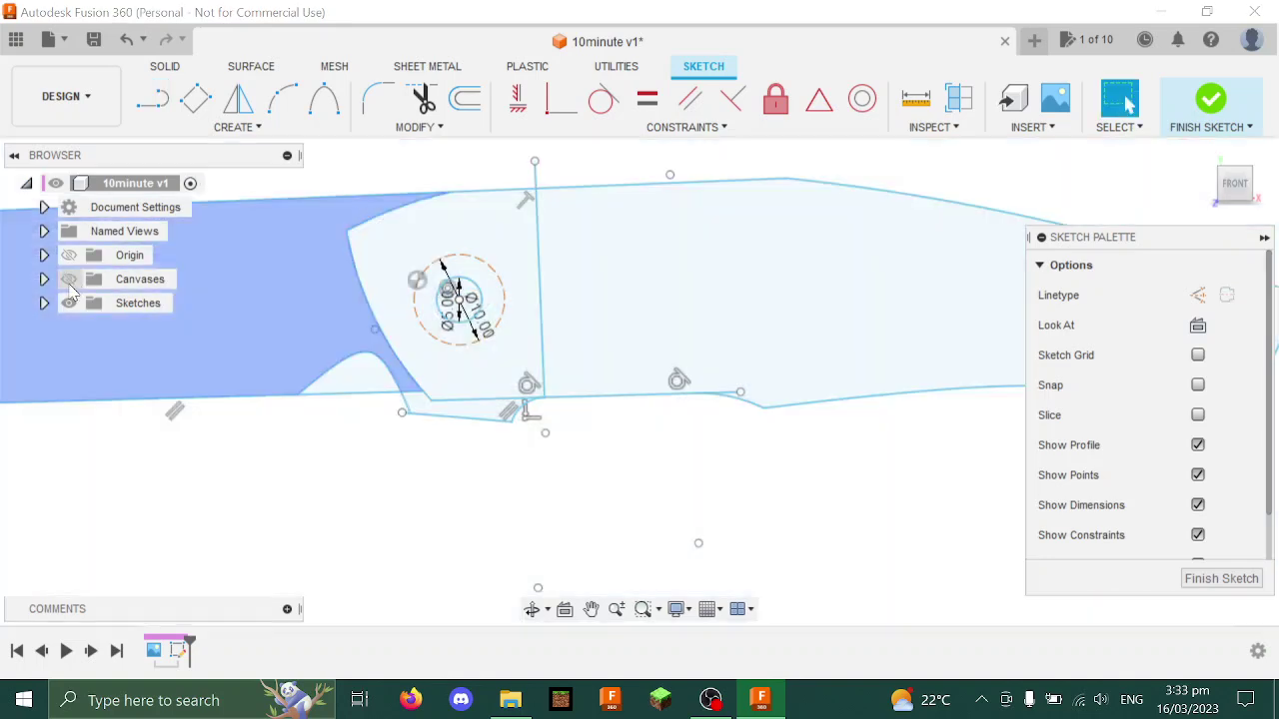
# Extrude the three blade profiles, excluding the pivot hole, symmetrically by 1.5 mm as a new body
pyautogui.scroll(-2, 630, 212)
pyautogui.moveTo(640, 165); pyautogui.dragTo(668, 203, button='middle')
pyautogui.moveTo(584, 483); pyautogui.dragTo(590, 489, button='middle')
pyautogui.press('e')
pyautogui.click(567, 287)
pyautogui.click(486, 323)
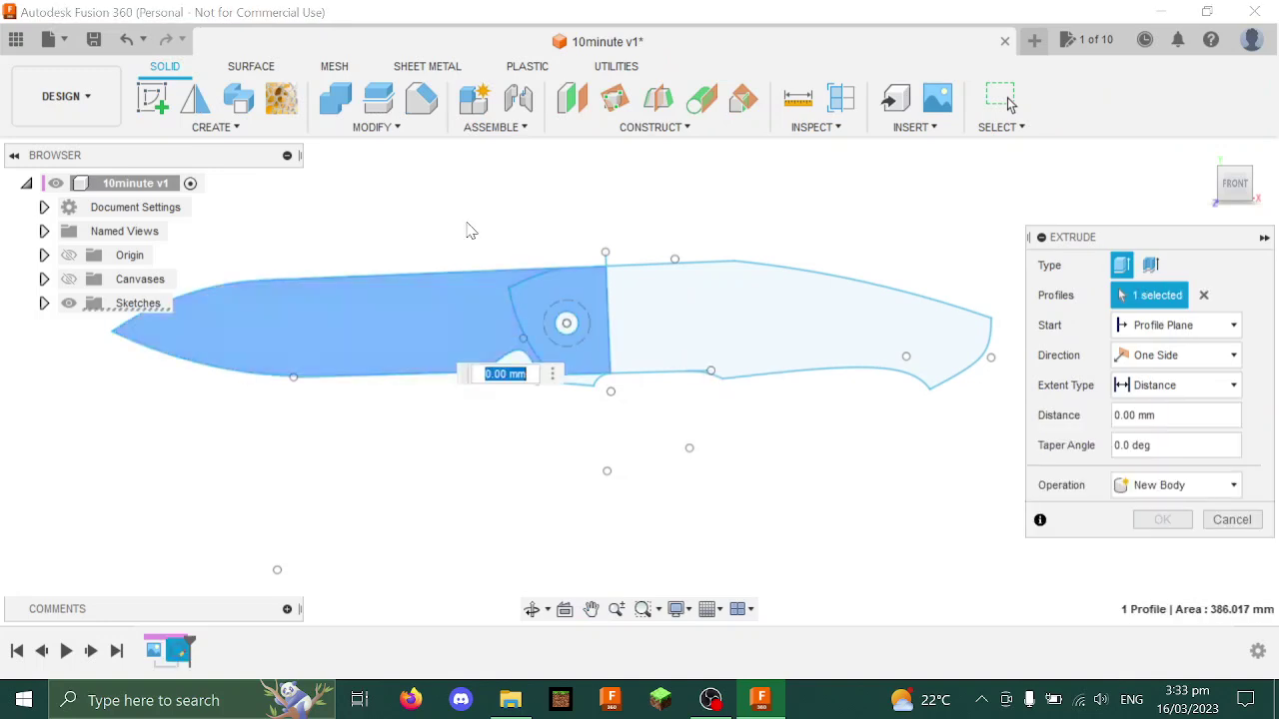
pyautogui.click(584, 386)
pyautogui.keyDown('shift'); pyautogui.moveTo(508, 466); pyautogui.dragTo(538, 473, button='middle'); pyautogui.keyUp('shift')
pyautogui.press('Return')
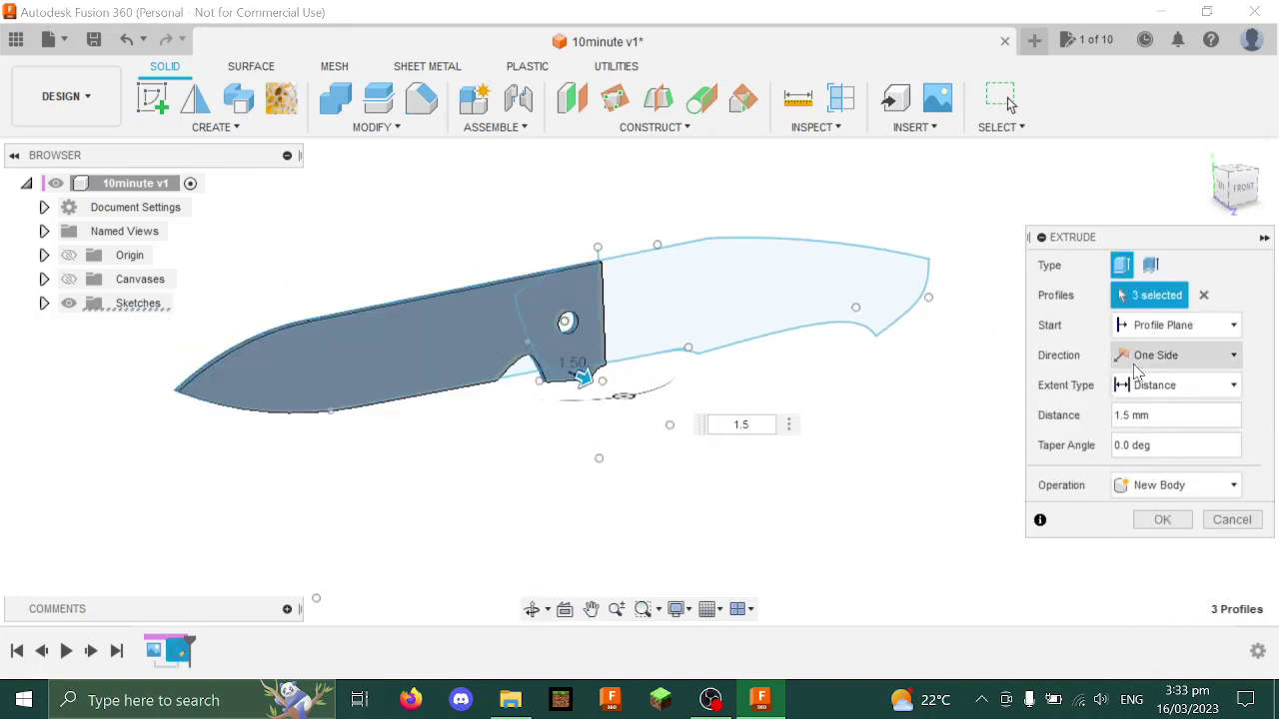
pyautogui.click(1164, 354)
pyautogui.click(1159, 422)
pyautogui.click(1171, 514)
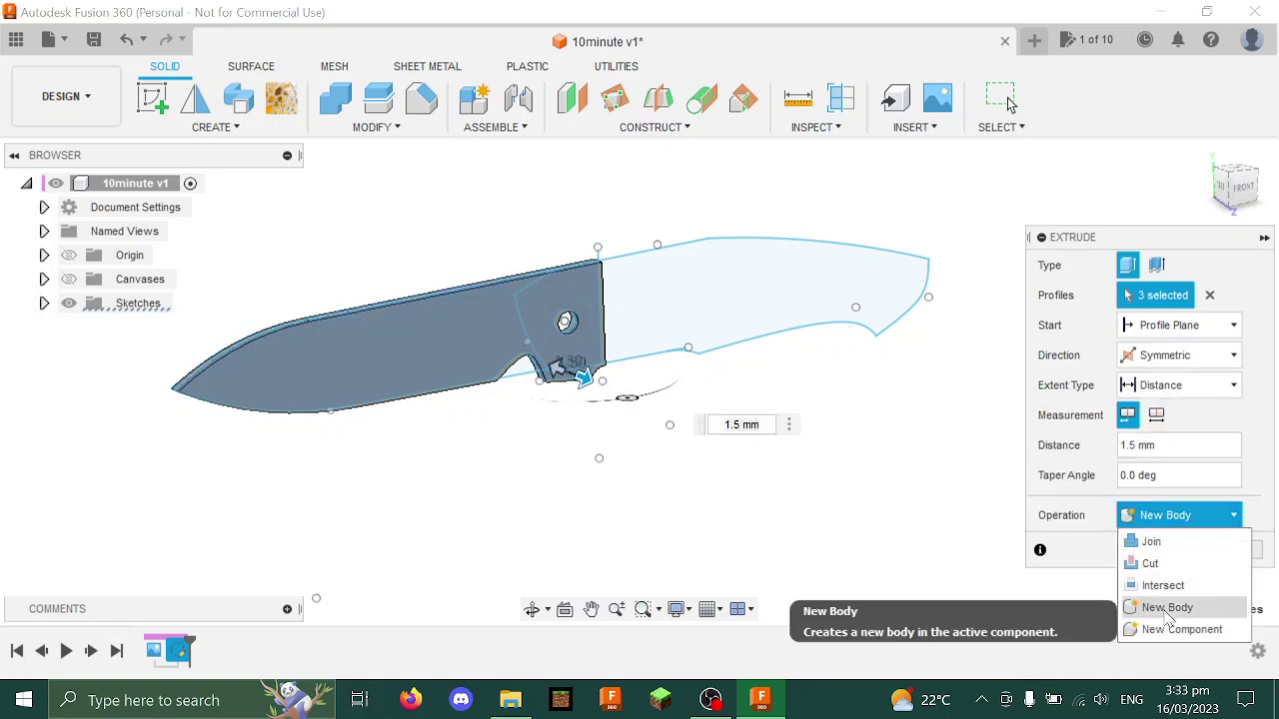
pyautogui.click(1167, 608)
pyautogui.click(1164, 553)
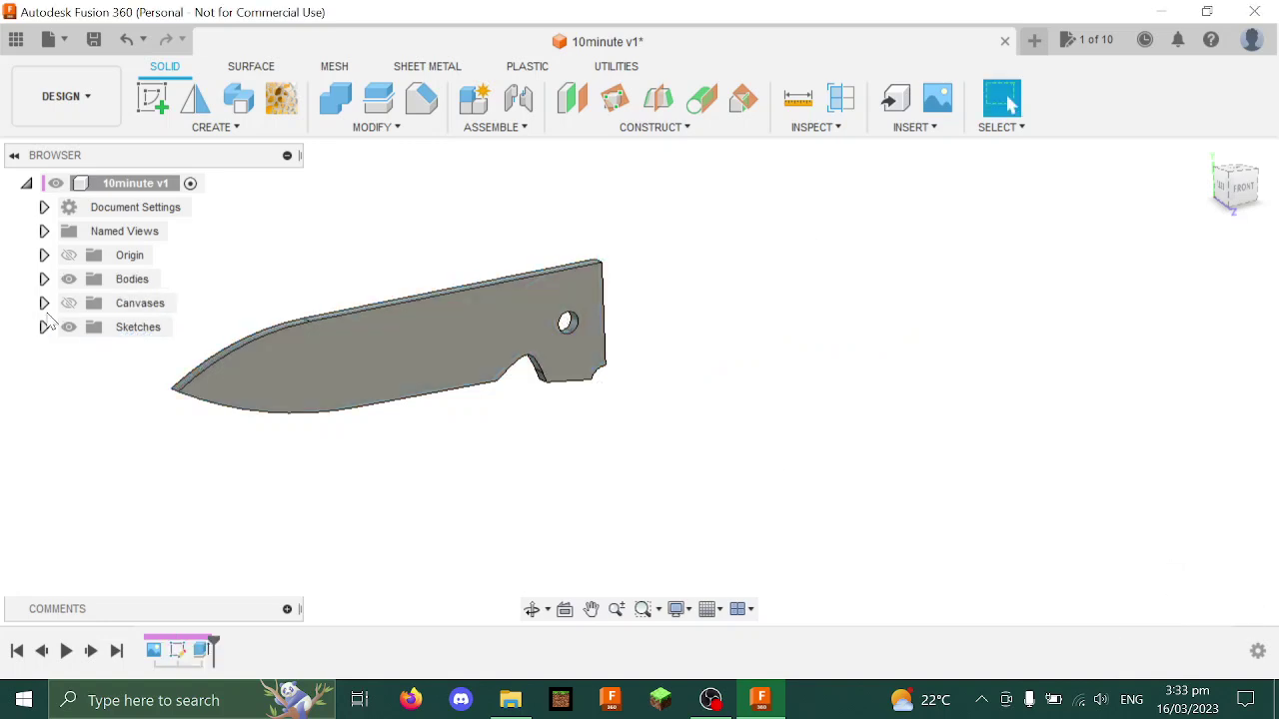
# Show Sketch1 again and undo the blade extrusion
pyautogui.click(44, 327)
pyautogui.click(87, 351)
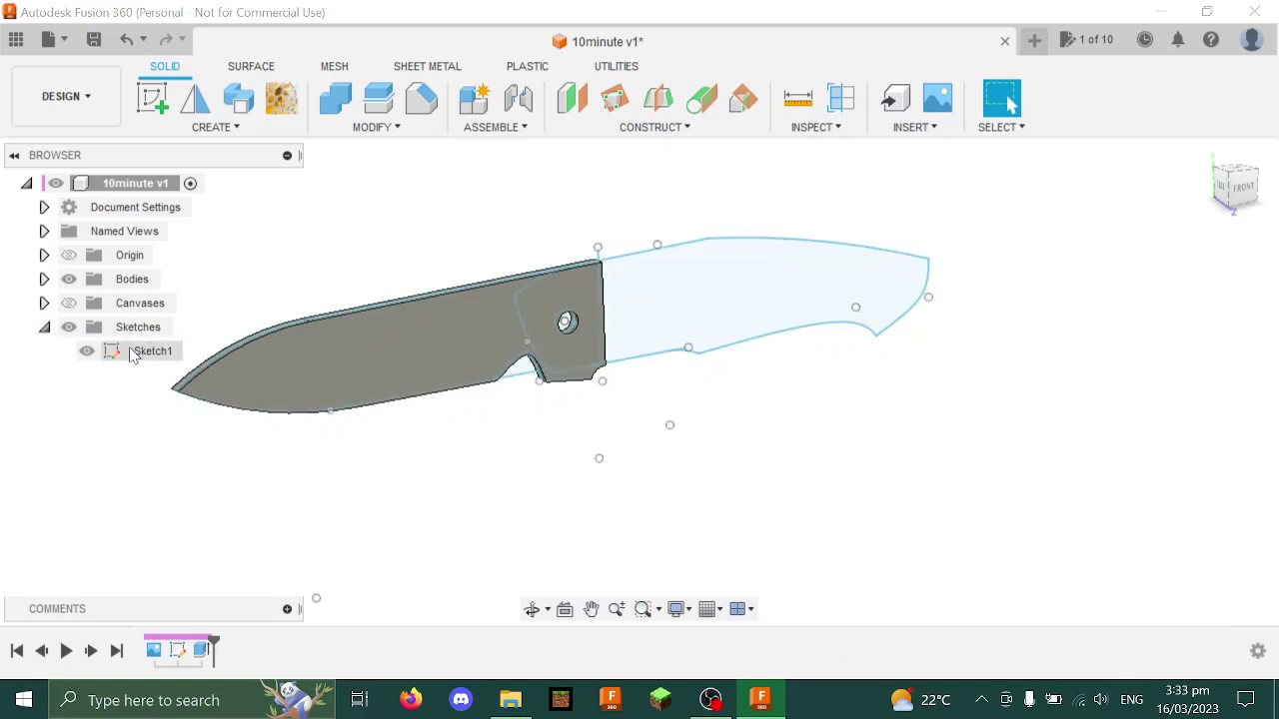
pyautogui.press('e')
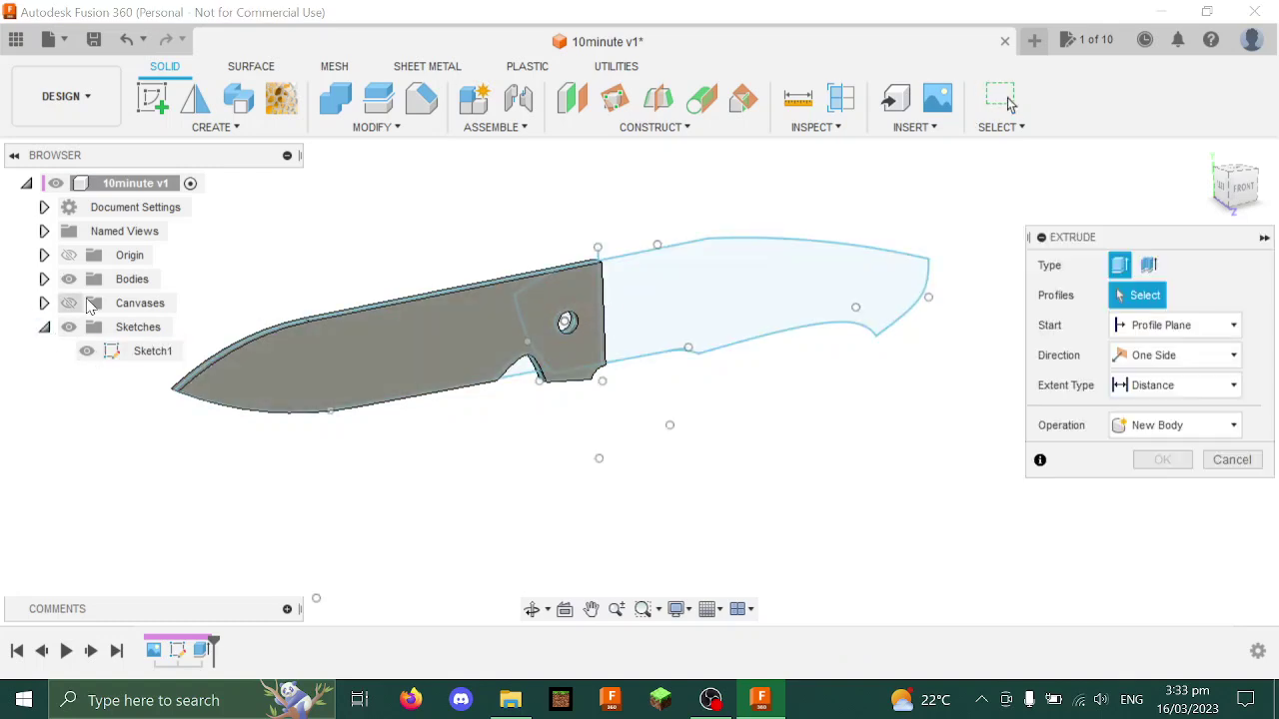
pyautogui.press('Escape')
pyautogui.click(87, 351)
pyautogui.hotkey('ctrl', 'z')
# Extrude the three blade profiles, excluding the pivot hole, symmetrically by 1.5 mm as a new component
pyautogui.press('e')
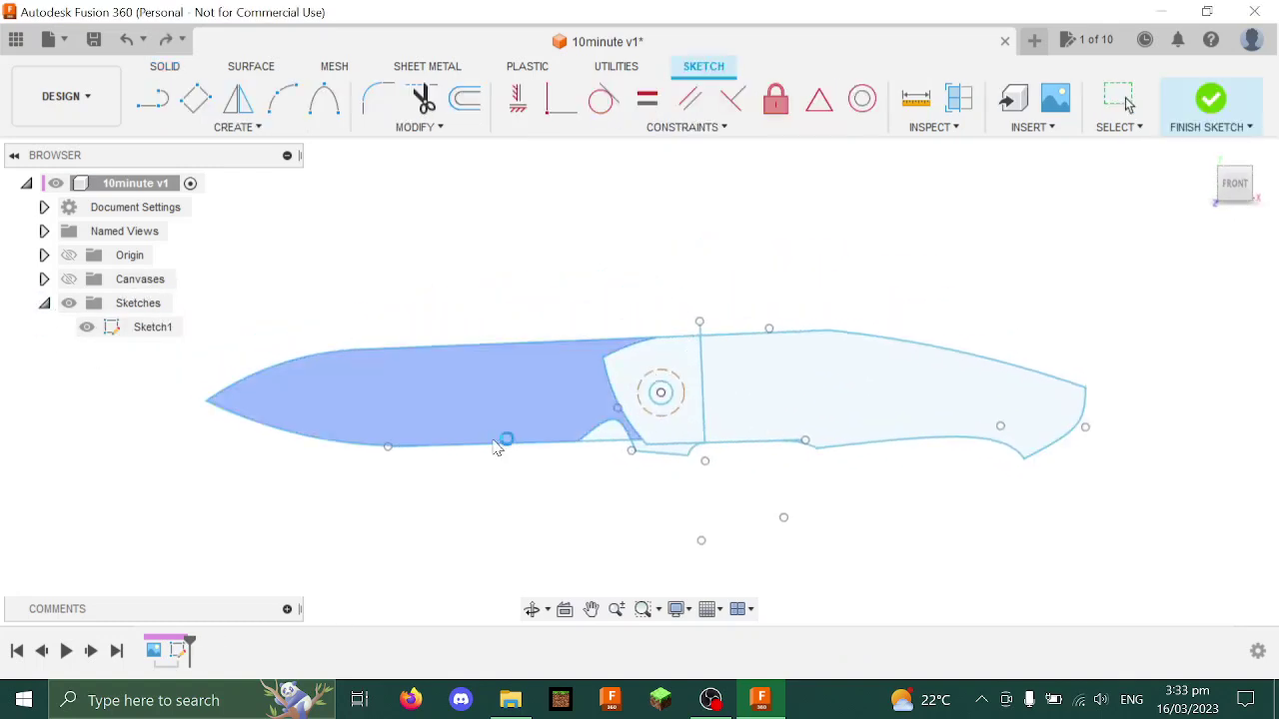
pyautogui.click(489, 345)
pyautogui.click(563, 320)
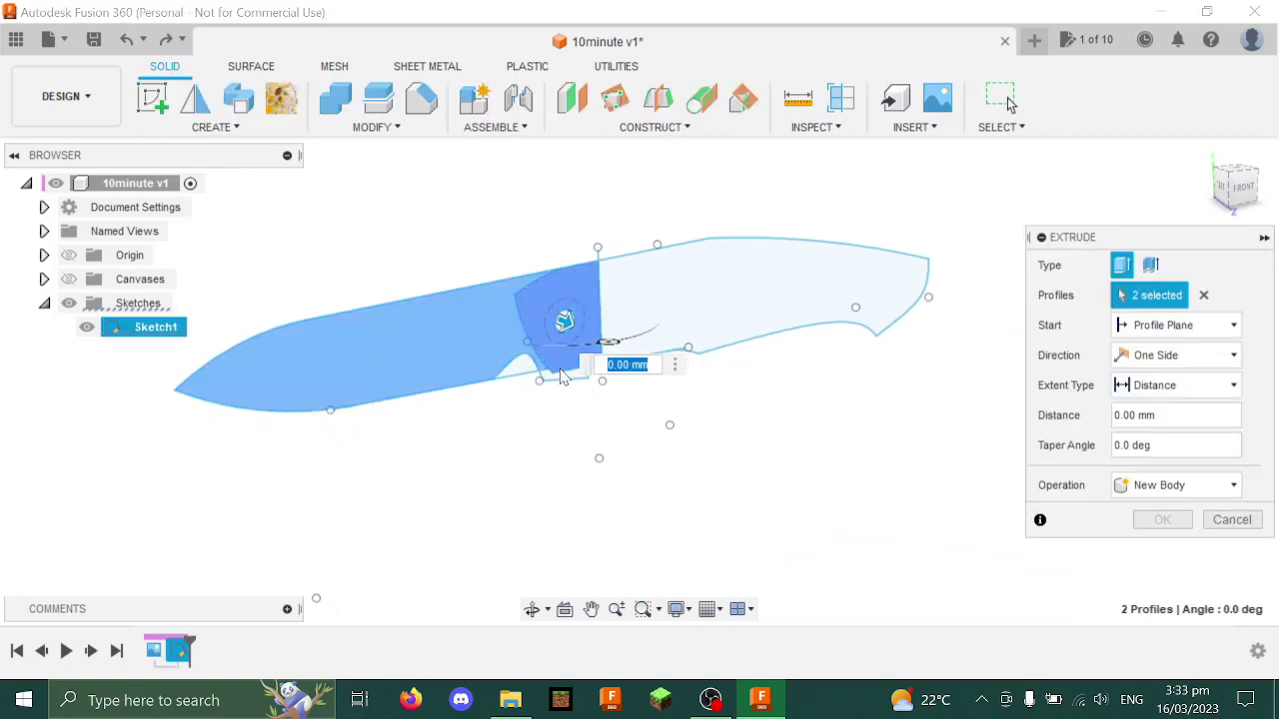
pyautogui.click(565, 372)
pyautogui.click(1168, 485)
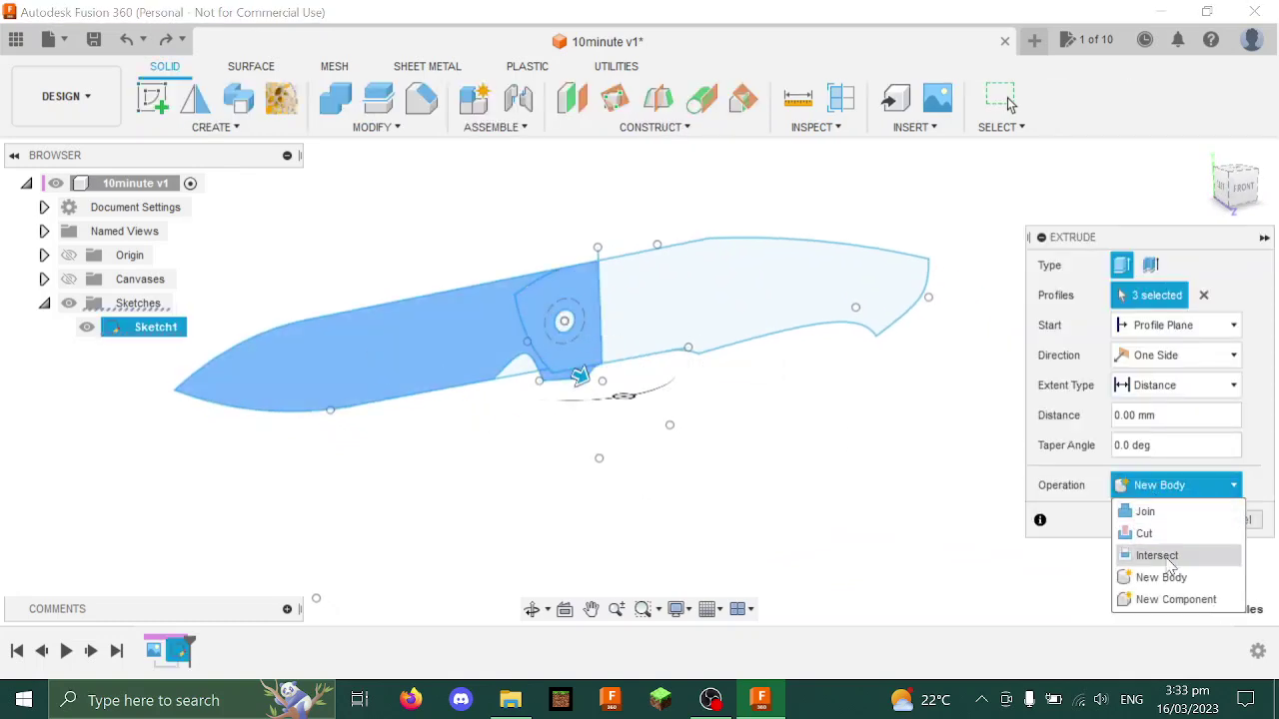
pyautogui.click(1164, 597)
pyautogui.click(1151, 362)
pyautogui.click(1199, 422)
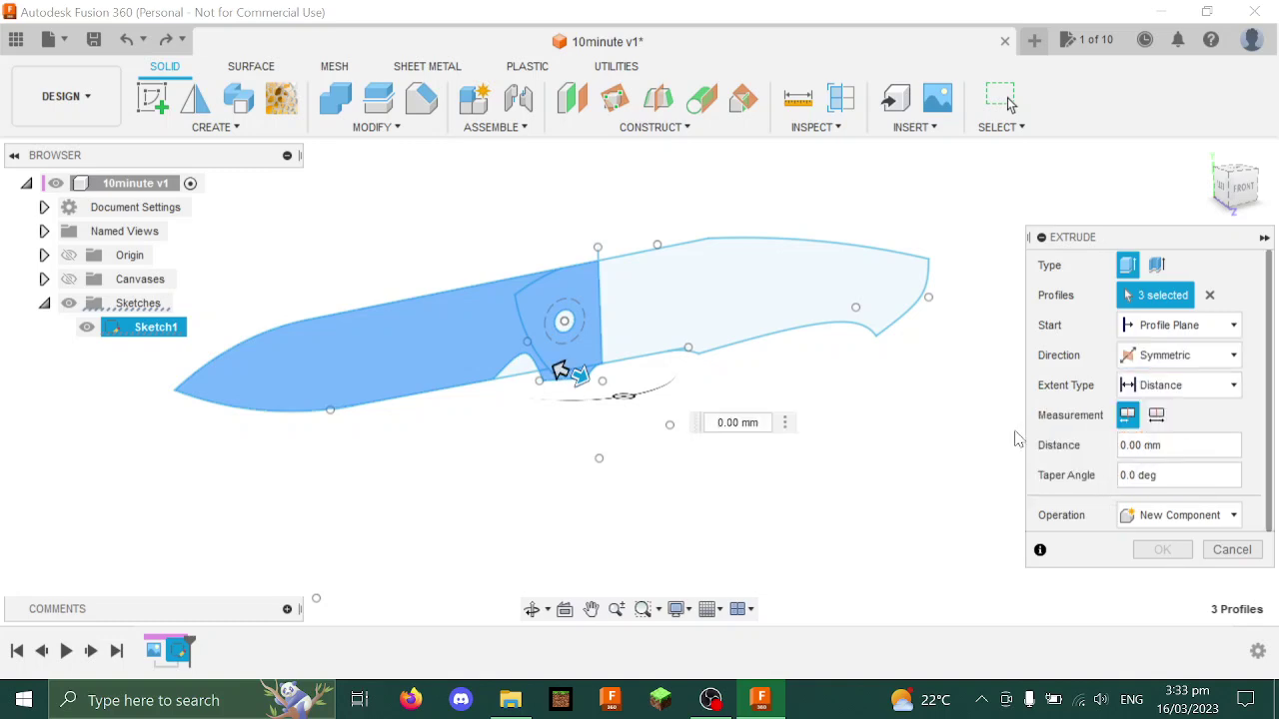
pyautogui.write('1.5')
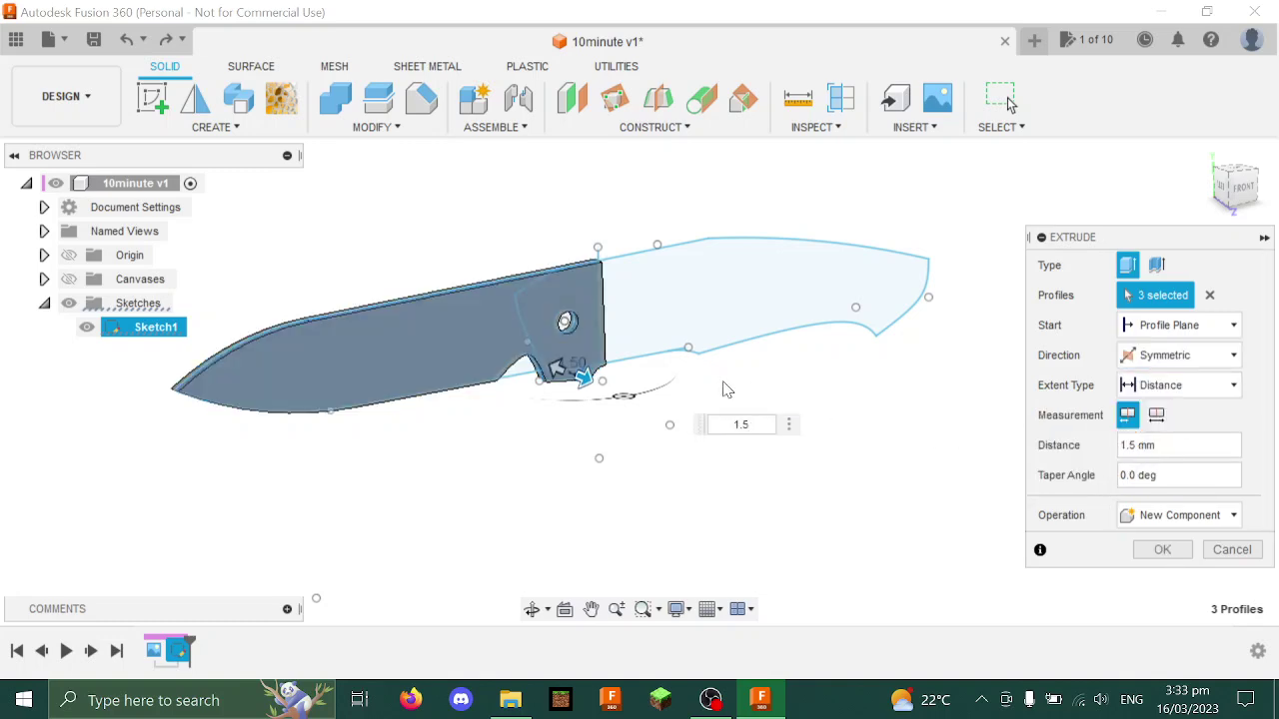
pyautogui.press('Return')
# Extrude the two handle profiles from Sketch1 by 3 mm as a new component, starting from the blade's front face
pyautogui.click(74, 350)
pyautogui.click(87, 326)
pyautogui.press('e')
pyautogui.click(574, 296)
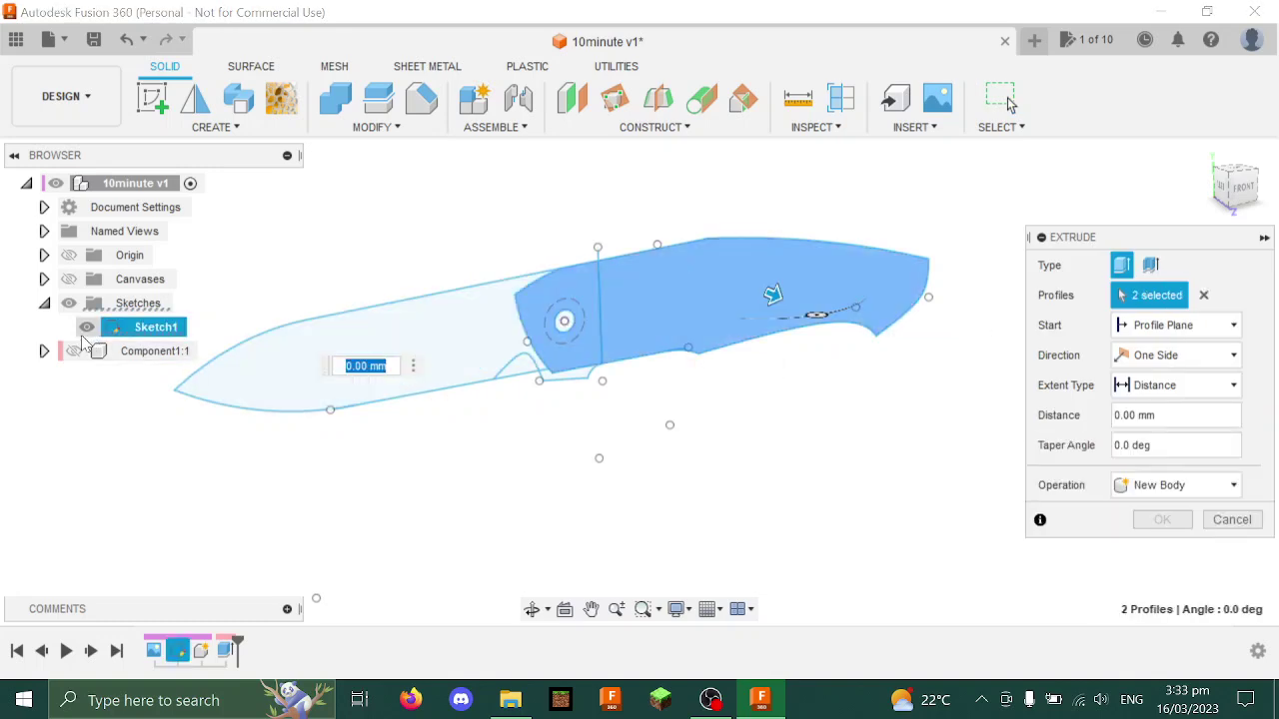
pyautogui.click(345, 360)
pyautogui.click(1121, 321)
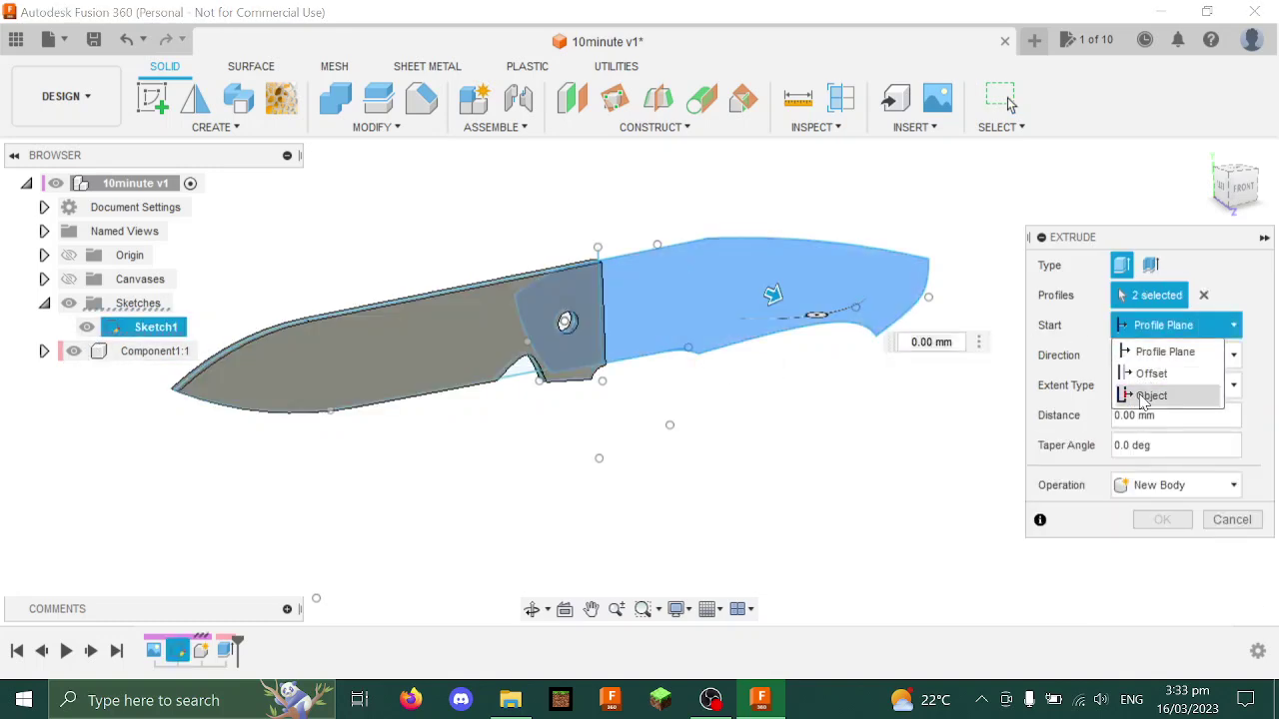
pyautogui.click(1164, 393)
pyautogui.click(478, 360)
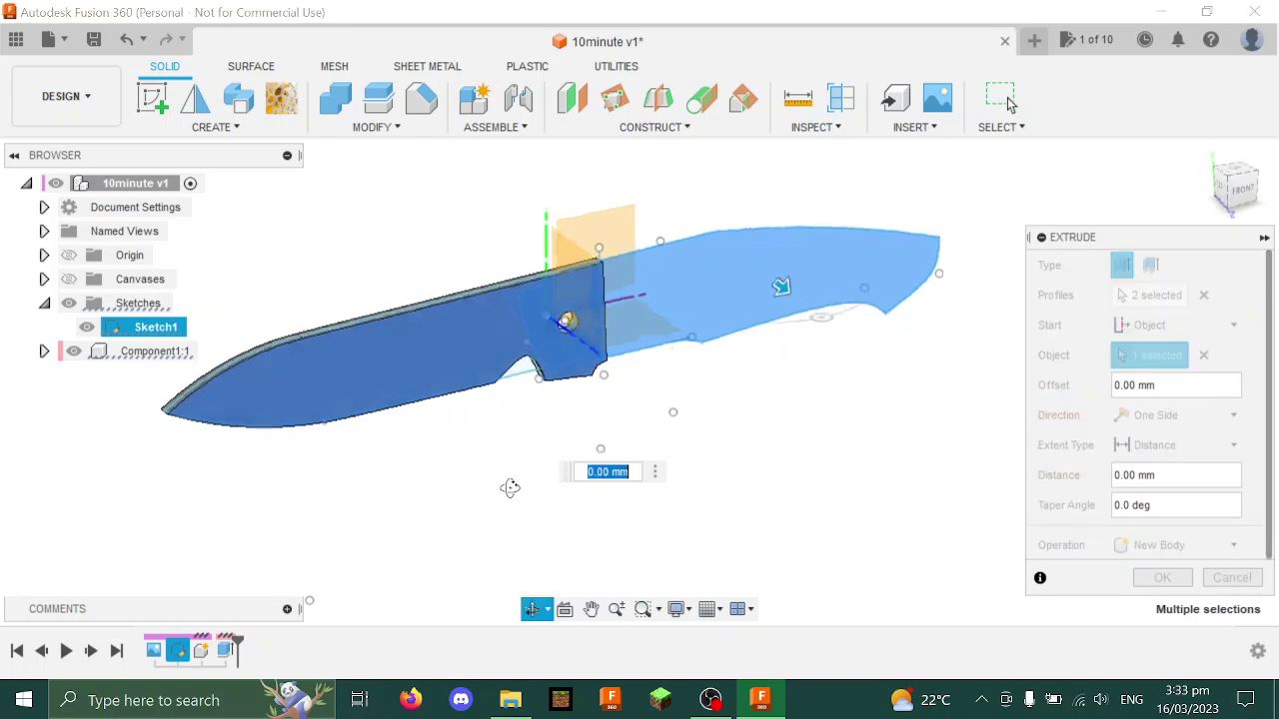
pyautogui.press('Return')
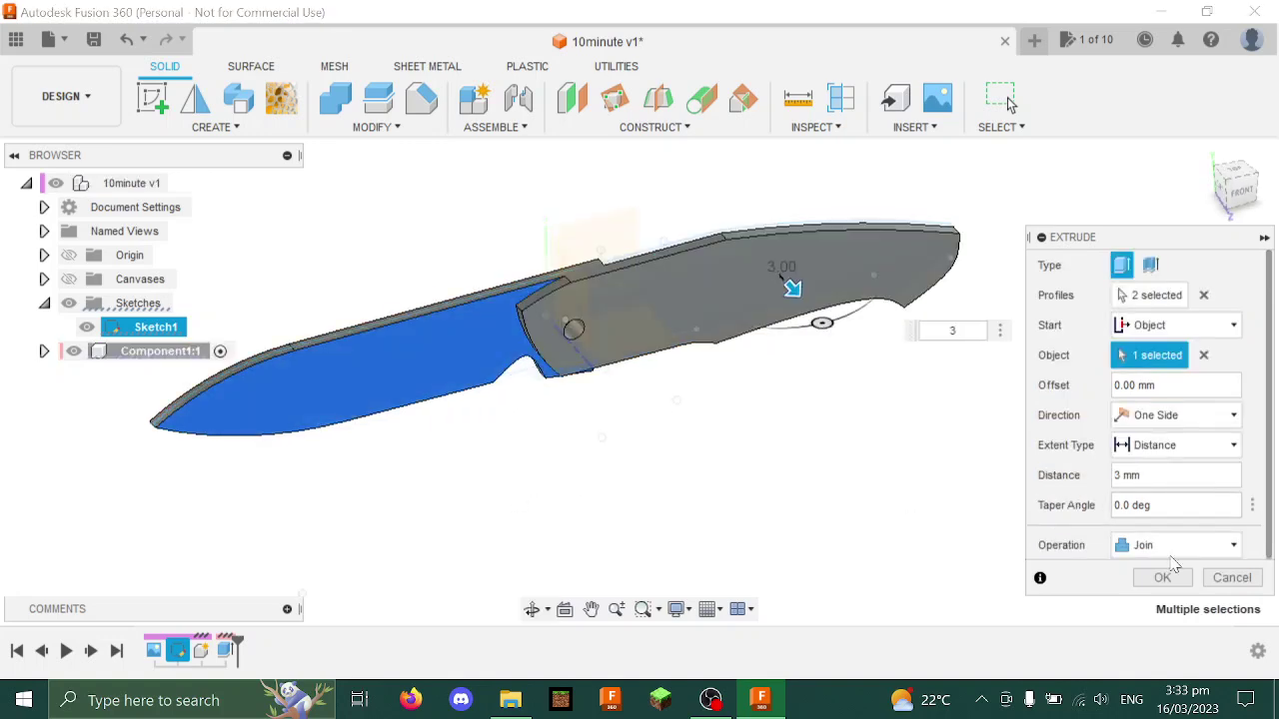
pyautogui.click(1174, 545)
pyautogui.click(1169, 648)
pyautogui.click(1162, 579)
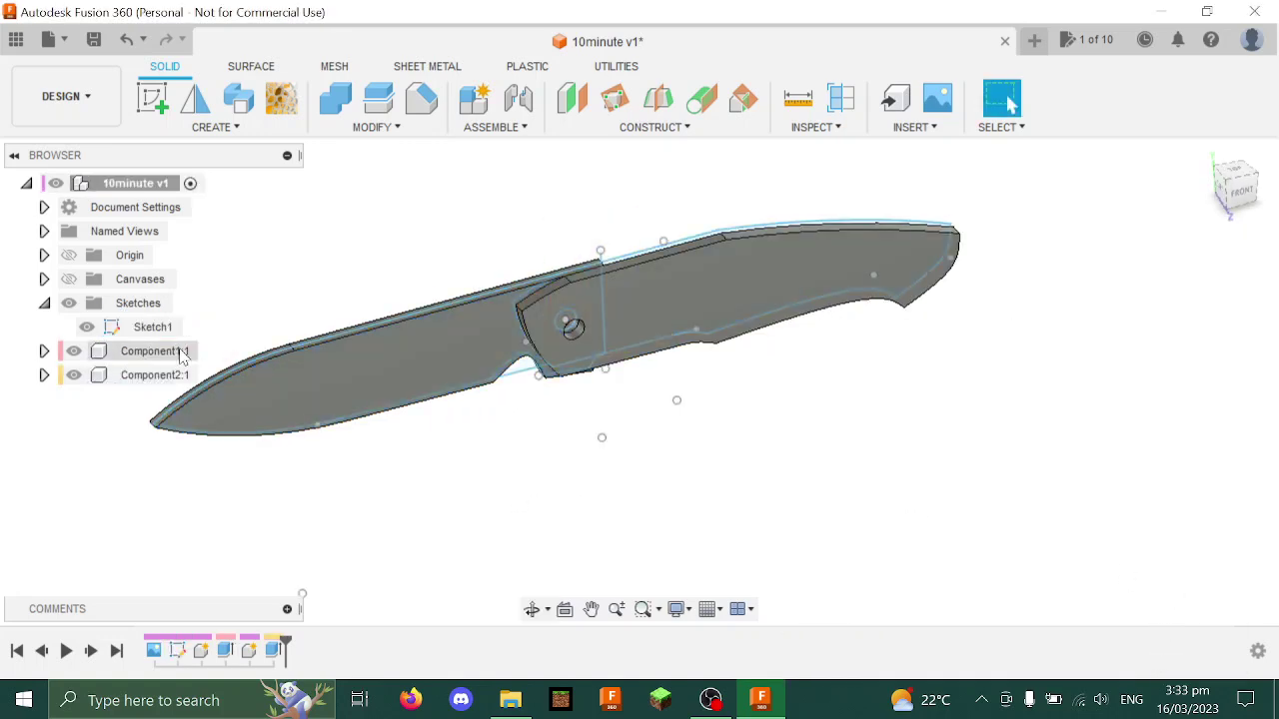
# Hide Sketch1 and move the handle body slightly outward from the blade's face
pyautogui.click(87, 326)
pyautogui.click(45, 303)
pyautogui.press('m')
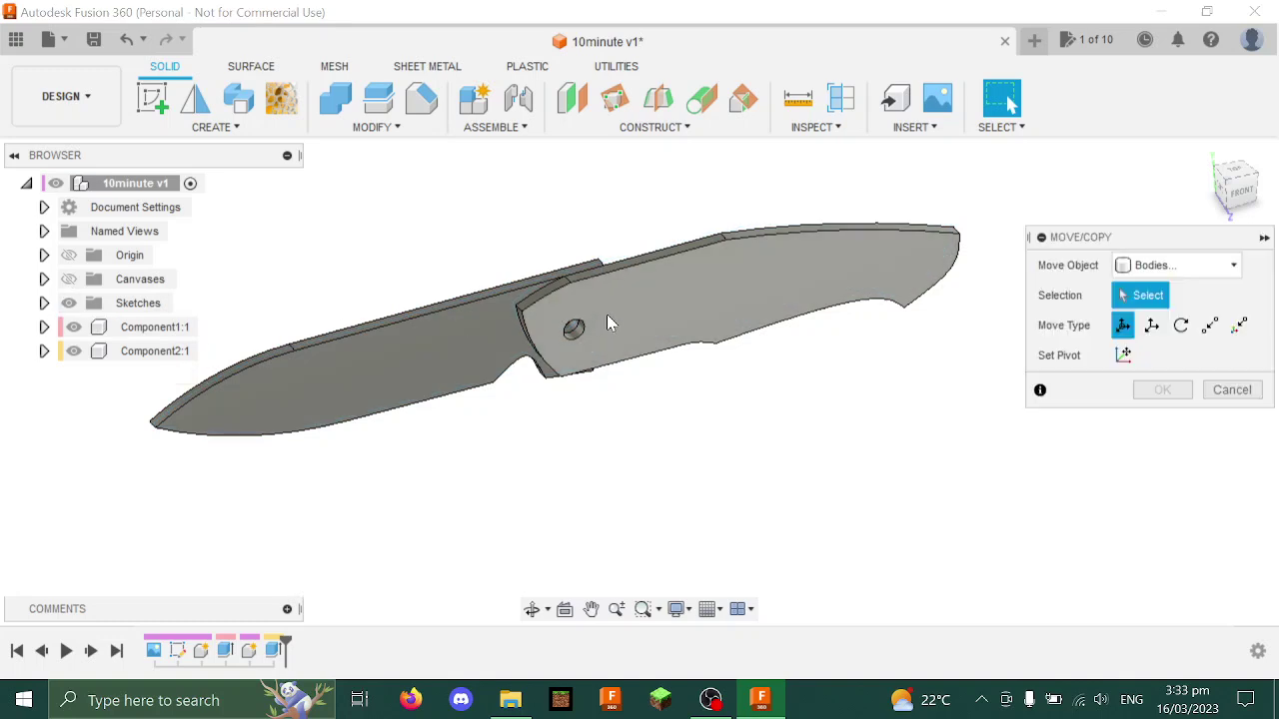
pyautogui.click(657, 337)
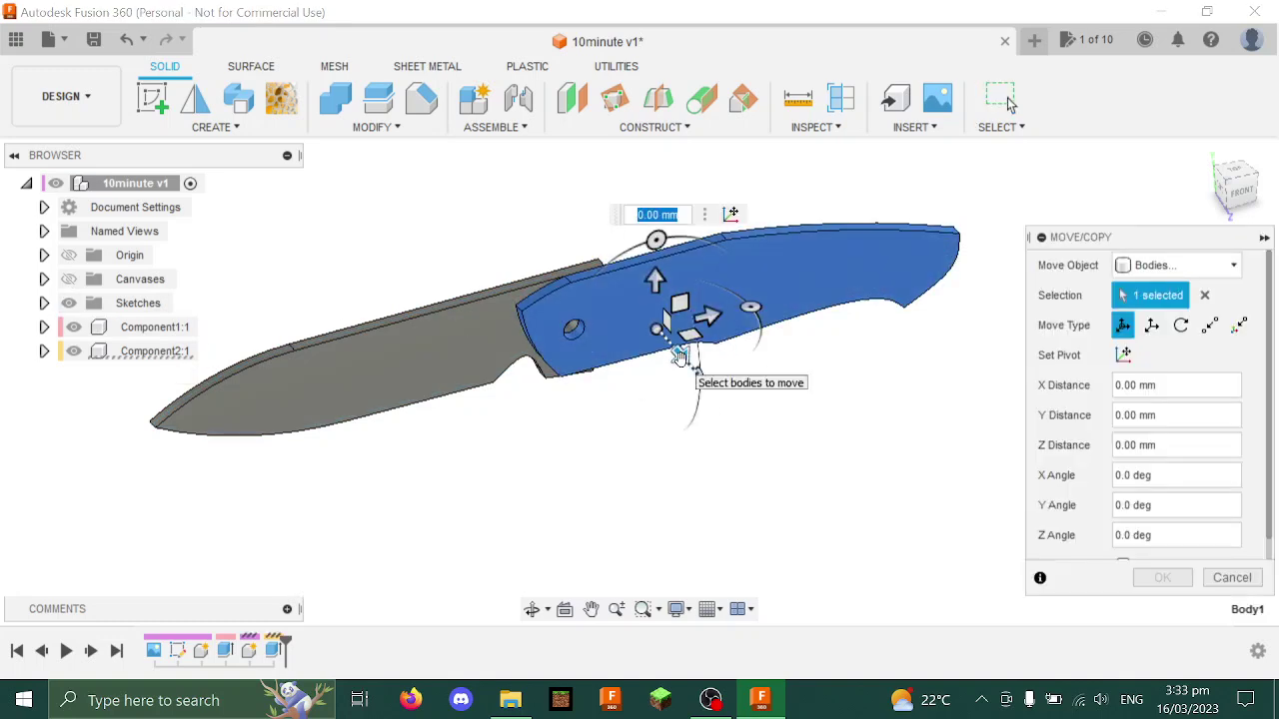
pyautogui.press('Escape')
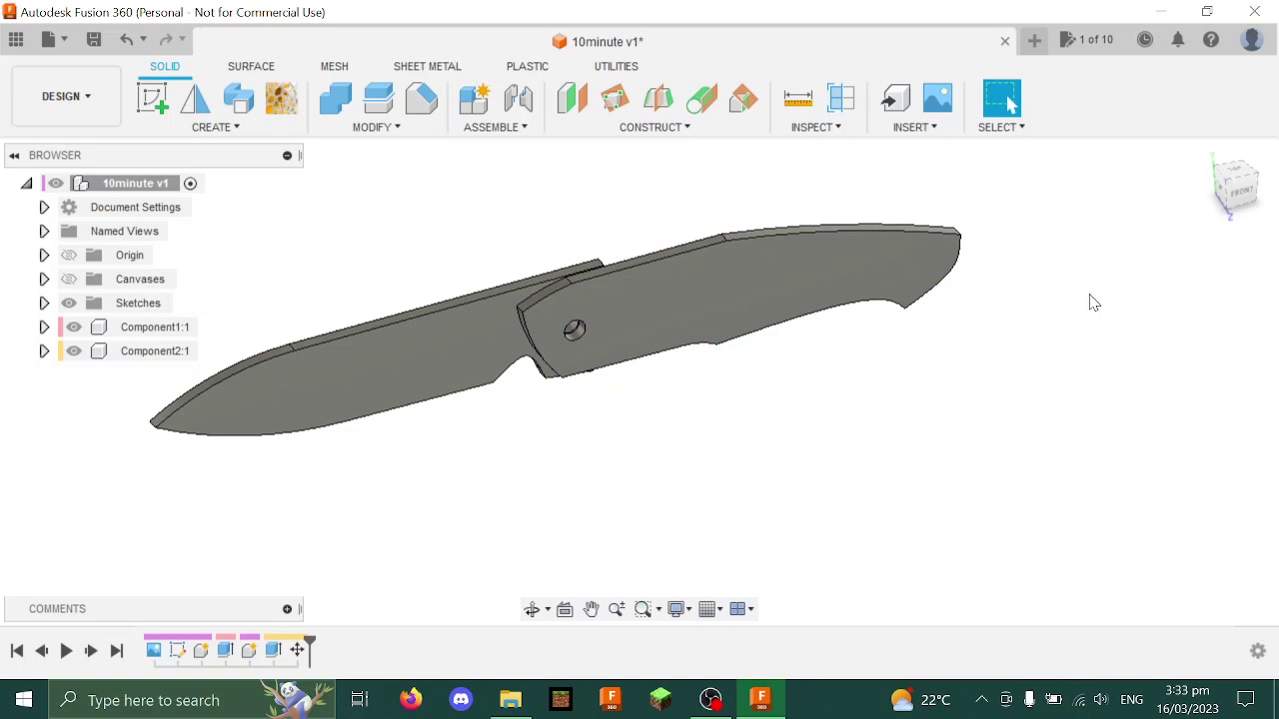
# Apply library appearances to the handle and the blade
pyautogui.press('a')
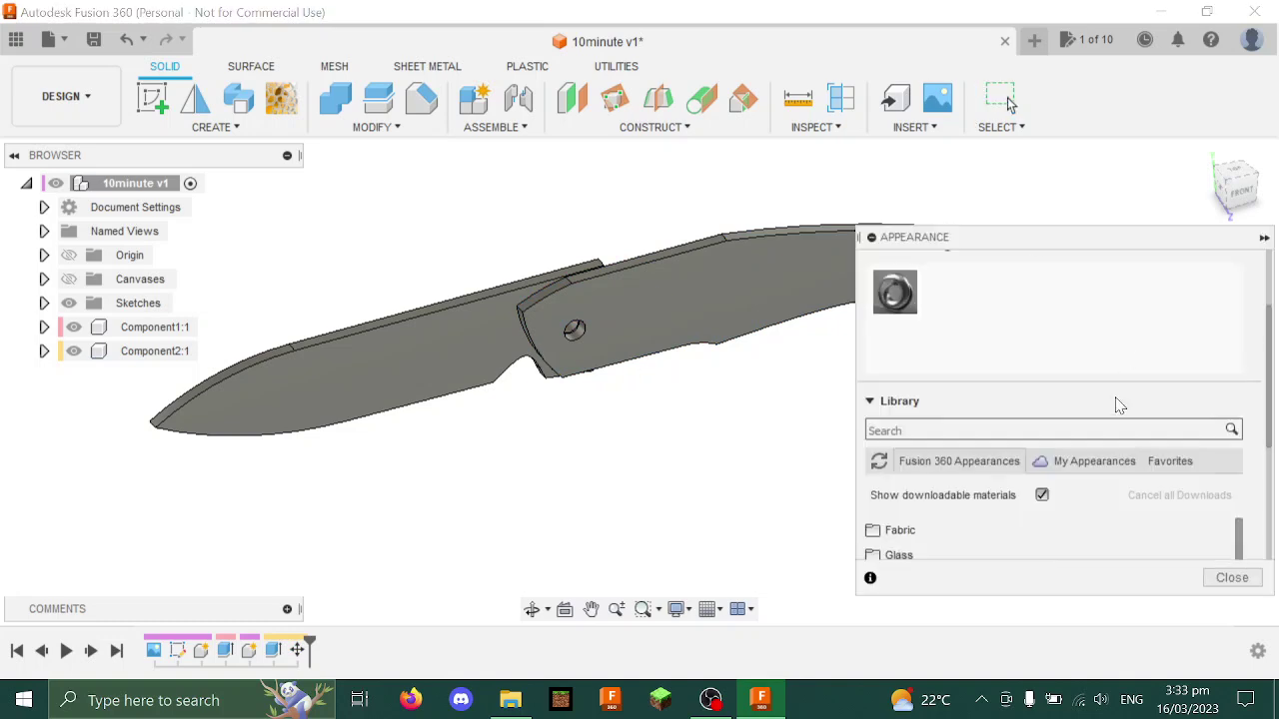
pyautogui.scroll(-5, 1169, 469)
pyautogui.moveTo(974, 522); pyautogui.dragTo(682, 306)
pyautogui.scroll(-2, 1048, 447)
pyautogui.moveTo(973, 511); pyautogui.dragTo(463, 370)
pyautogui.keyDown('shift'); pyautogui.moveTo(466, 374); pyautogui.dragTo(597, 456, button='middle'); pyautogui.keyUp('shift')
# Reposition the handle body once more with a small move relative to the blade
pyautogui.press('m')
pyautogui.click(674, 320)
pyautogui.click(692, 345)
pyautogui.press('Escape')
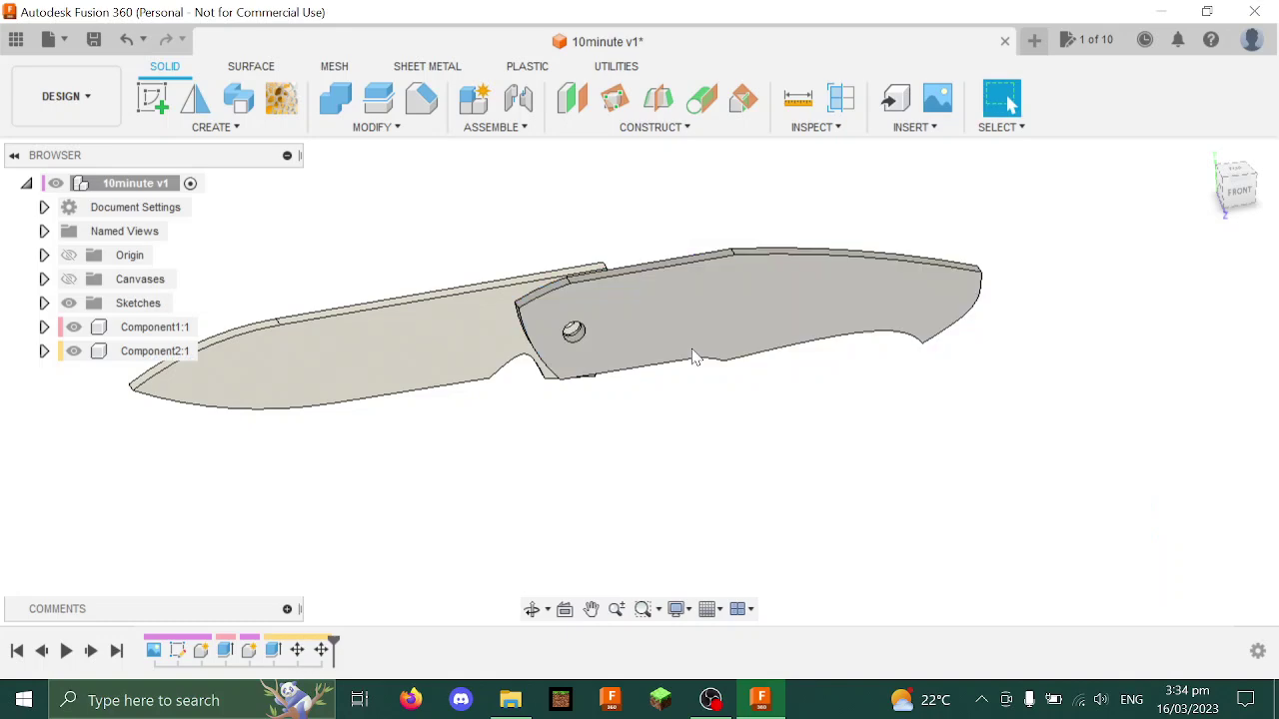
# Join the blade to the handle with a revolute joint centred on their pivot holes
pyautogui.click(519, 98)
pyautogui.scroll(10, 580, 339)
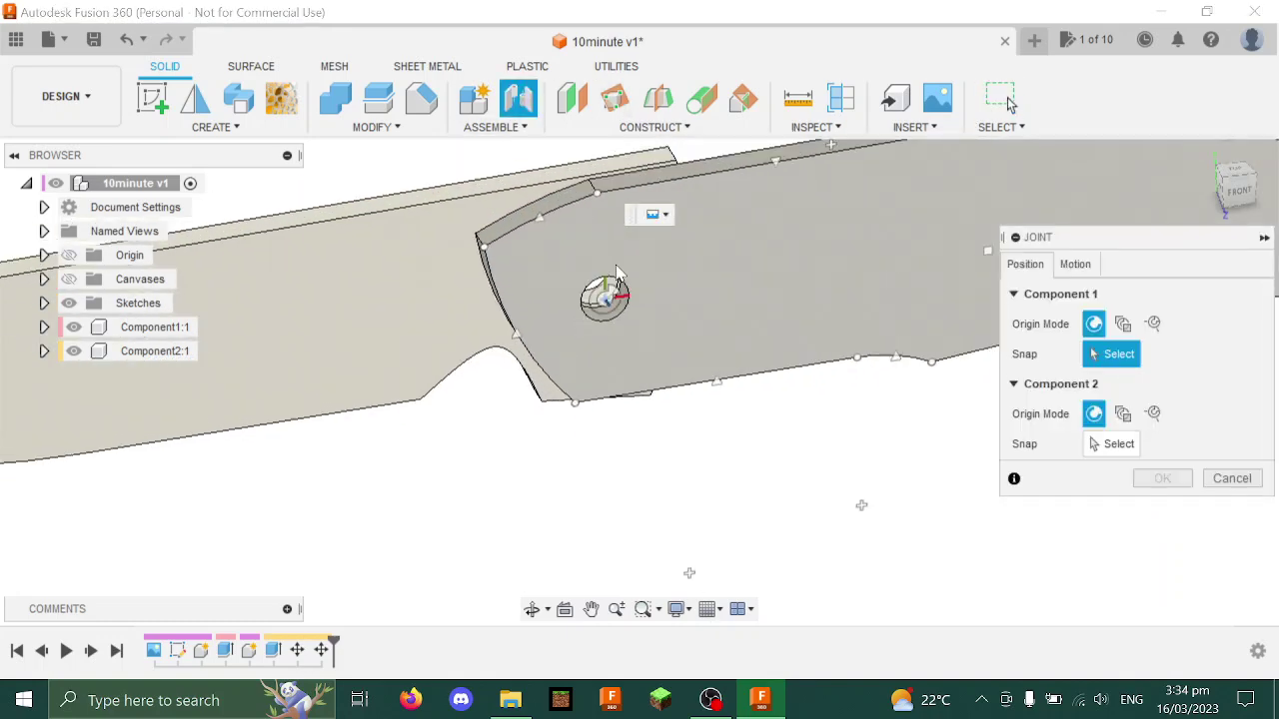
pyautogui.click(615, 355)
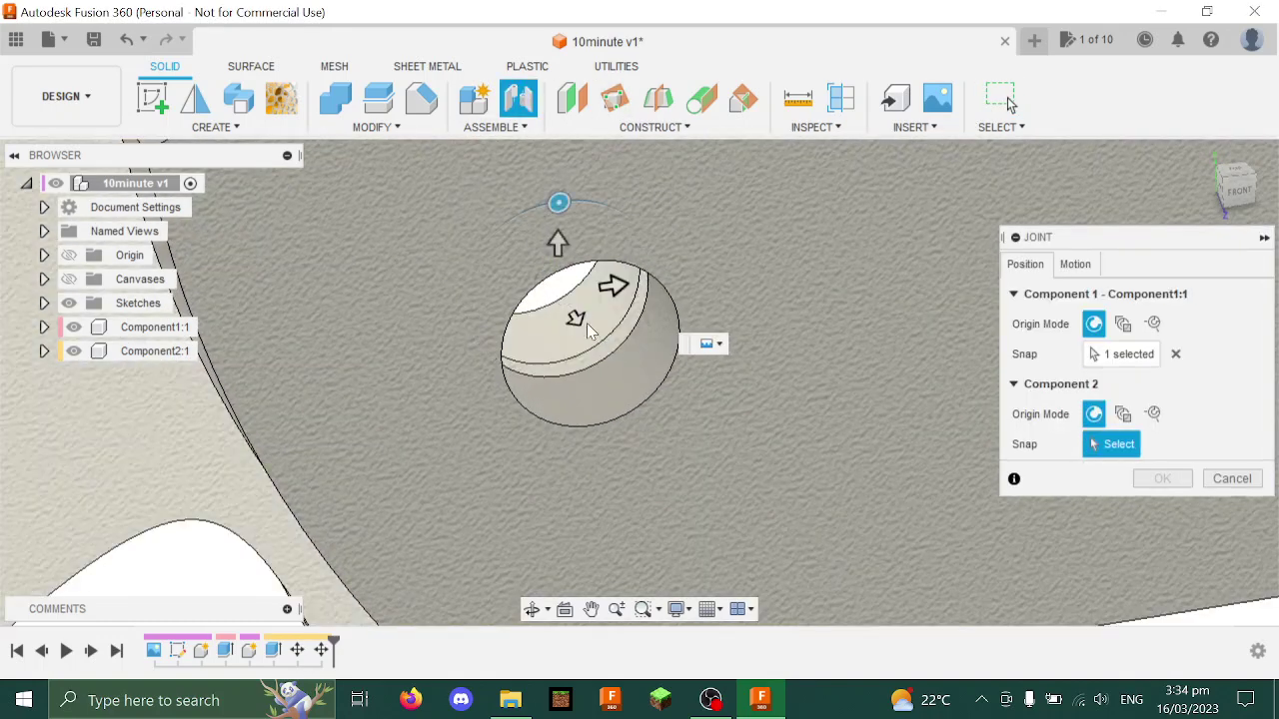
pyautogui.click(615, 354)
pyautogui.click(575, 321)
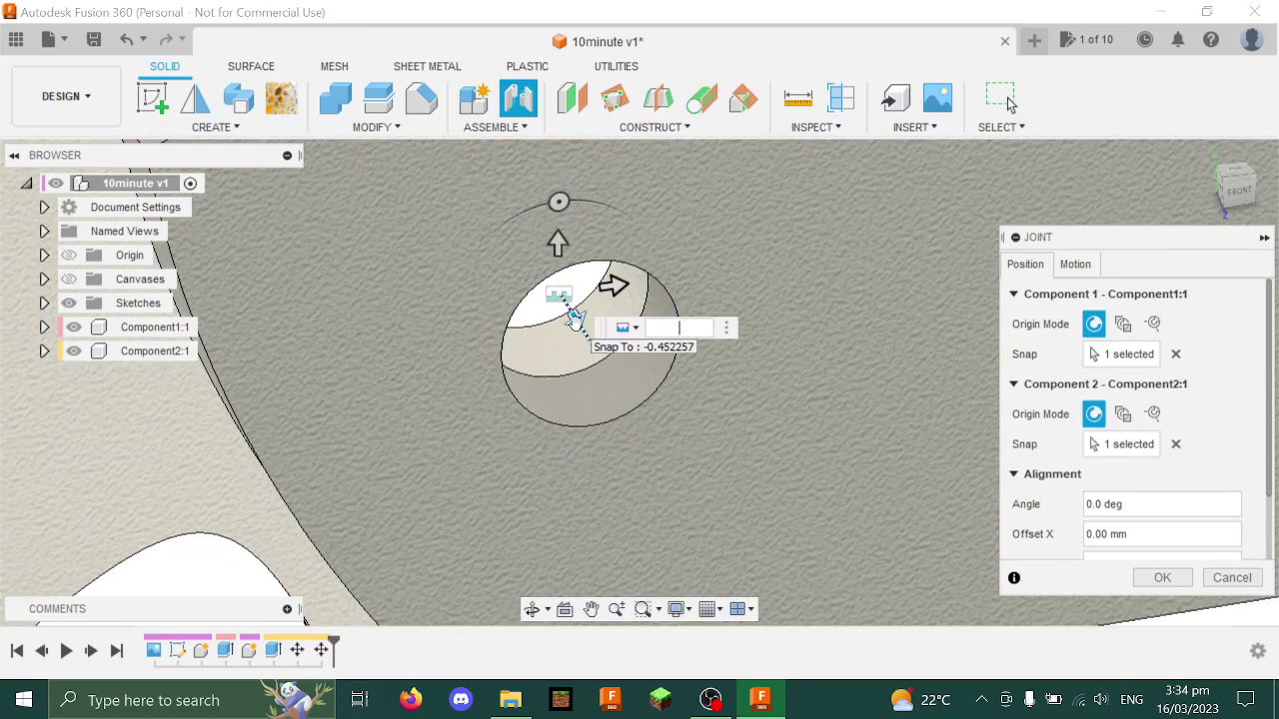
pyautogui.click(702, 340)
pyautogui.click(732, 378)
pyautogui.click(1162, 578)
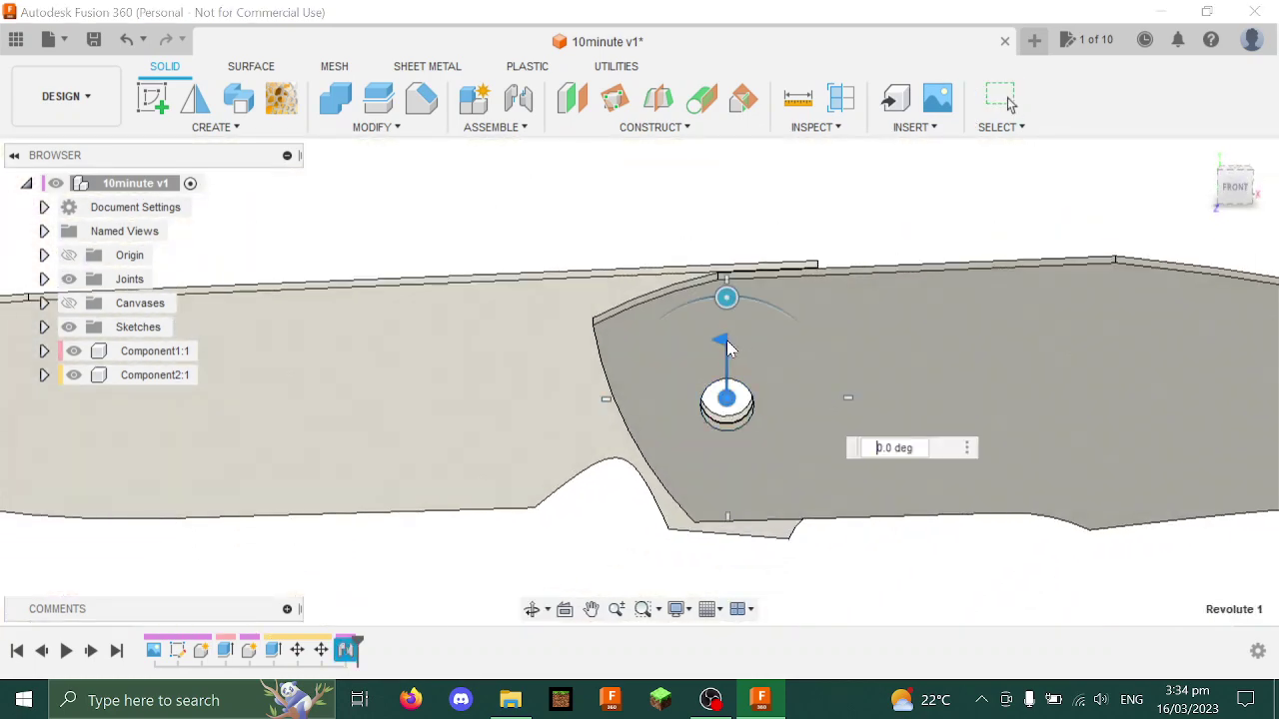
# Rotate the blade 174 degrees about the revolute joint to fold it against the handle
pyautogui.click(729, 405)
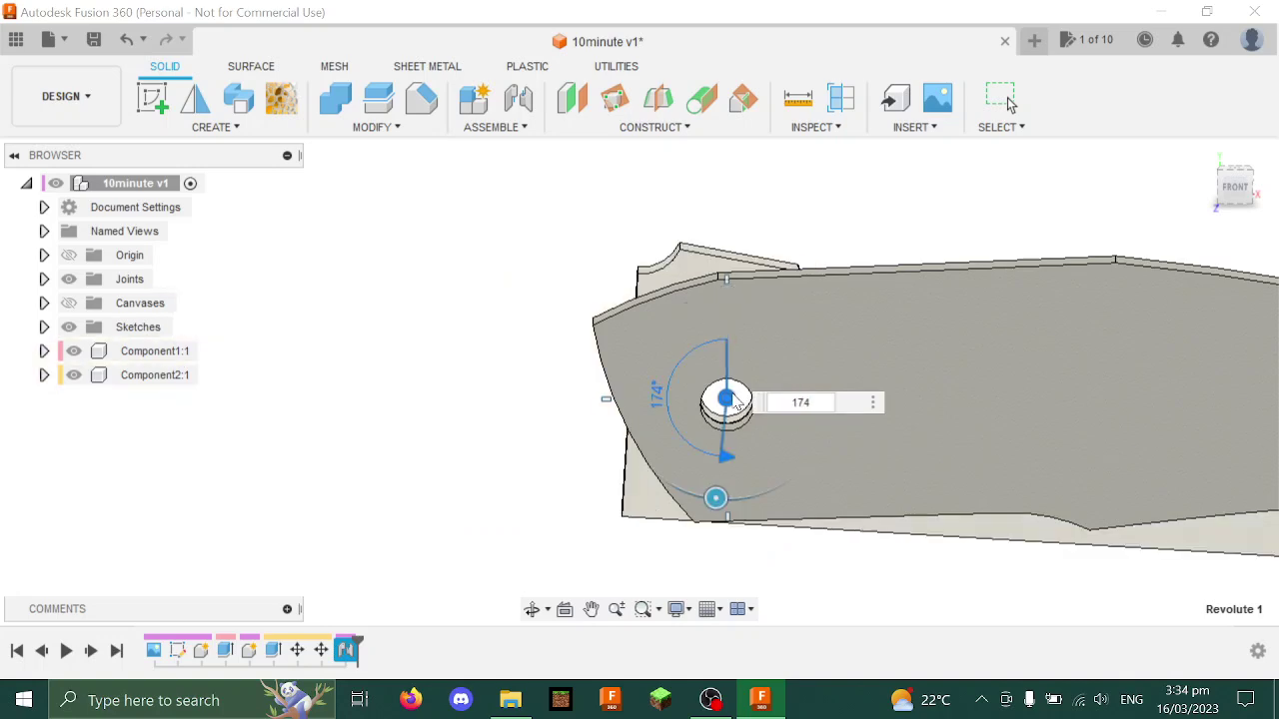
pyautogui.keyDown('shift'); pyautogui.moveTo(736, 400); pyautogui.dragTo(477, 374, button='middle'); pyautogui.keyUp('shift')
pyautogui.click(1238, 193)
pyautogui.scroll(-3, 759, 400)
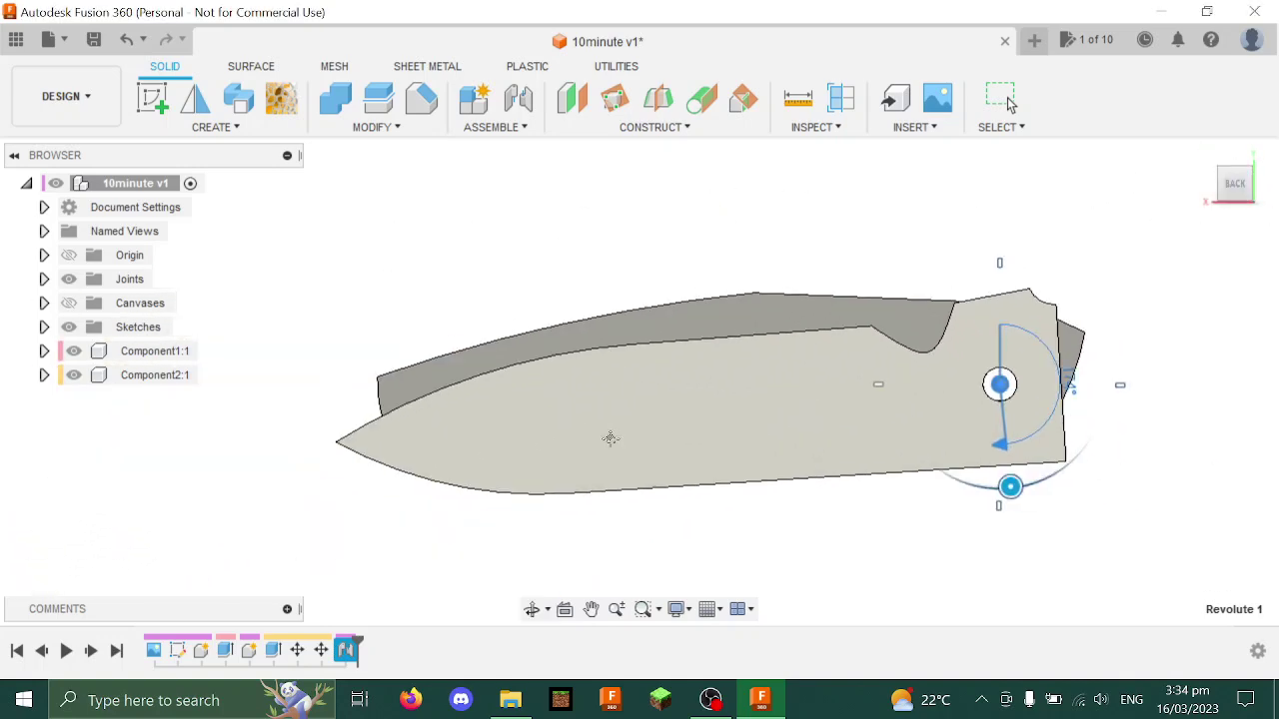
# Edit the knife profile sketch and fix the handle's straight lower edge line in place
pyautogui.doubleClick(178, 651)
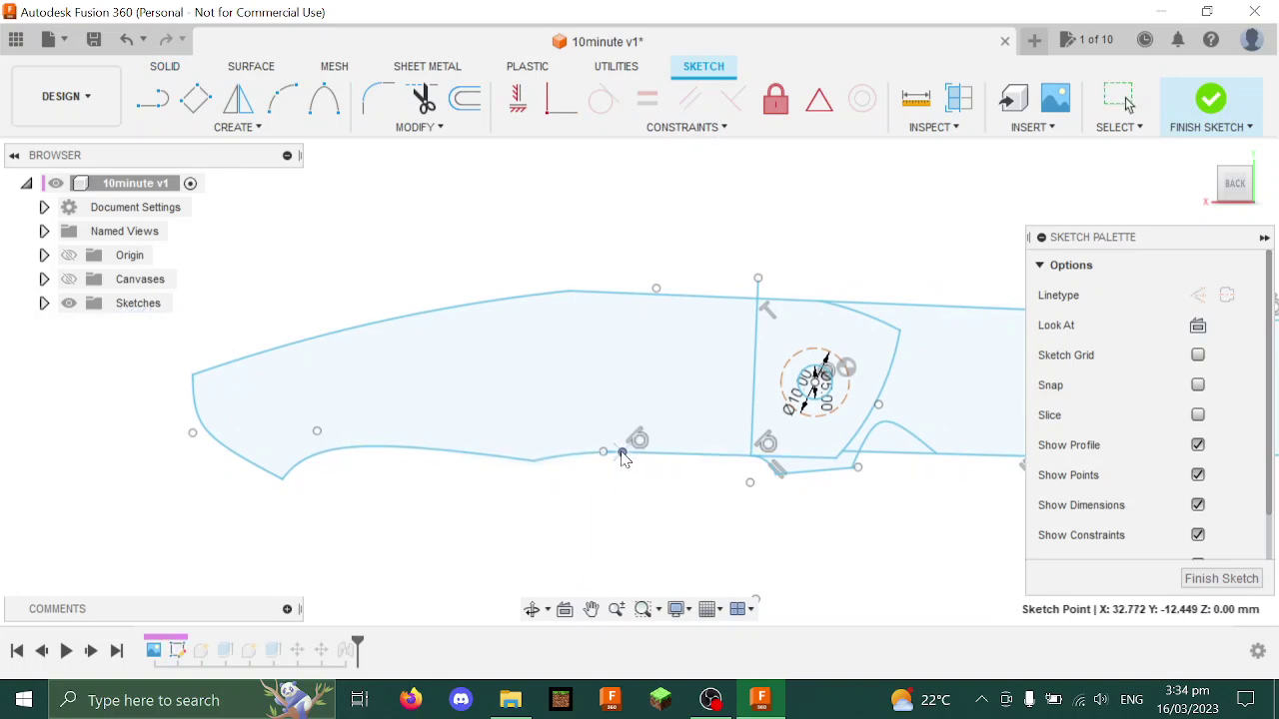
pyautogui.click(599, 469)
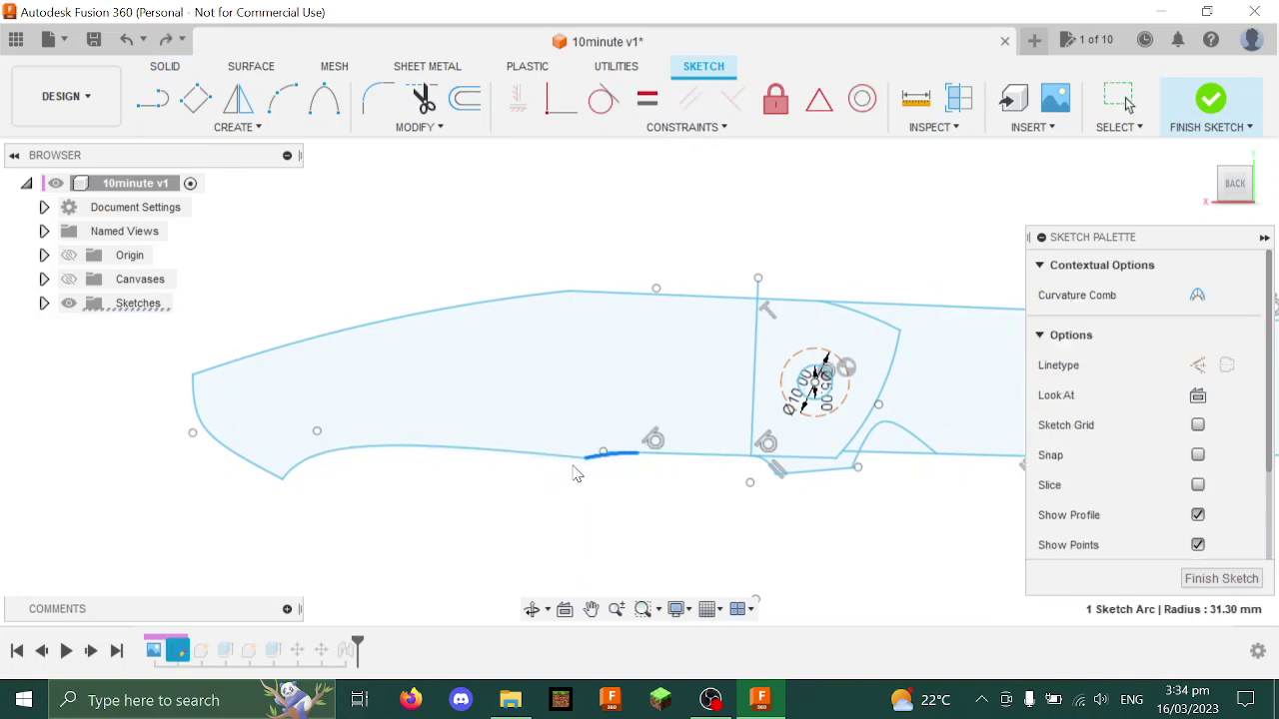
pyautogui.click(586, 464)
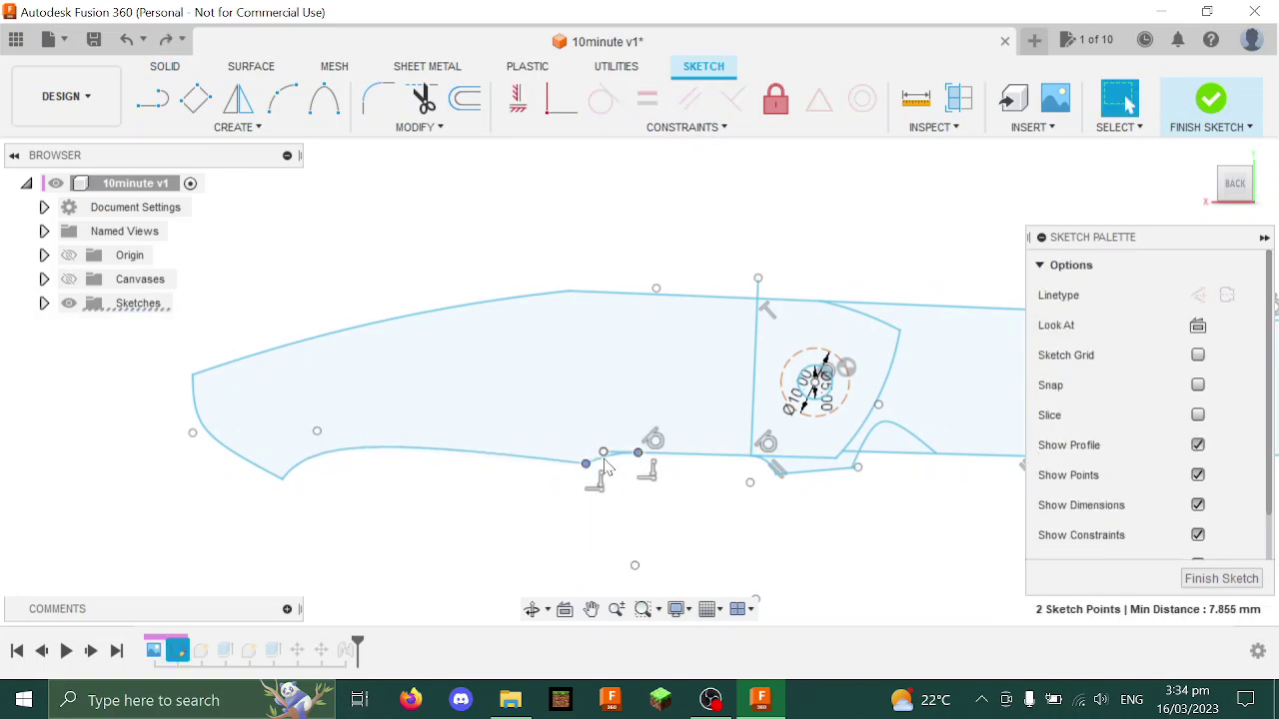
pyautogui.click(612, 462)
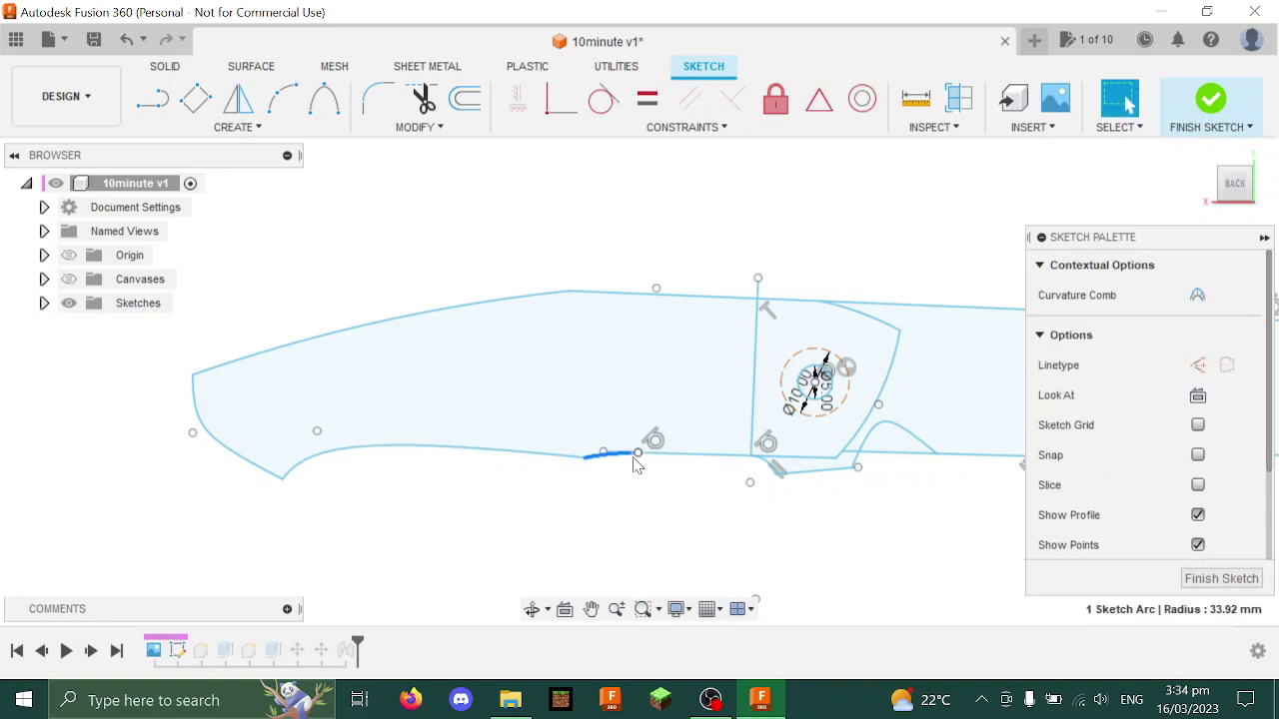
pyautogui.click(605, 453)
pyautogui.click(705, 461)
pyautogui.hotkey('ctrl', 'z')
pyautogui.rightClick(699, 462)
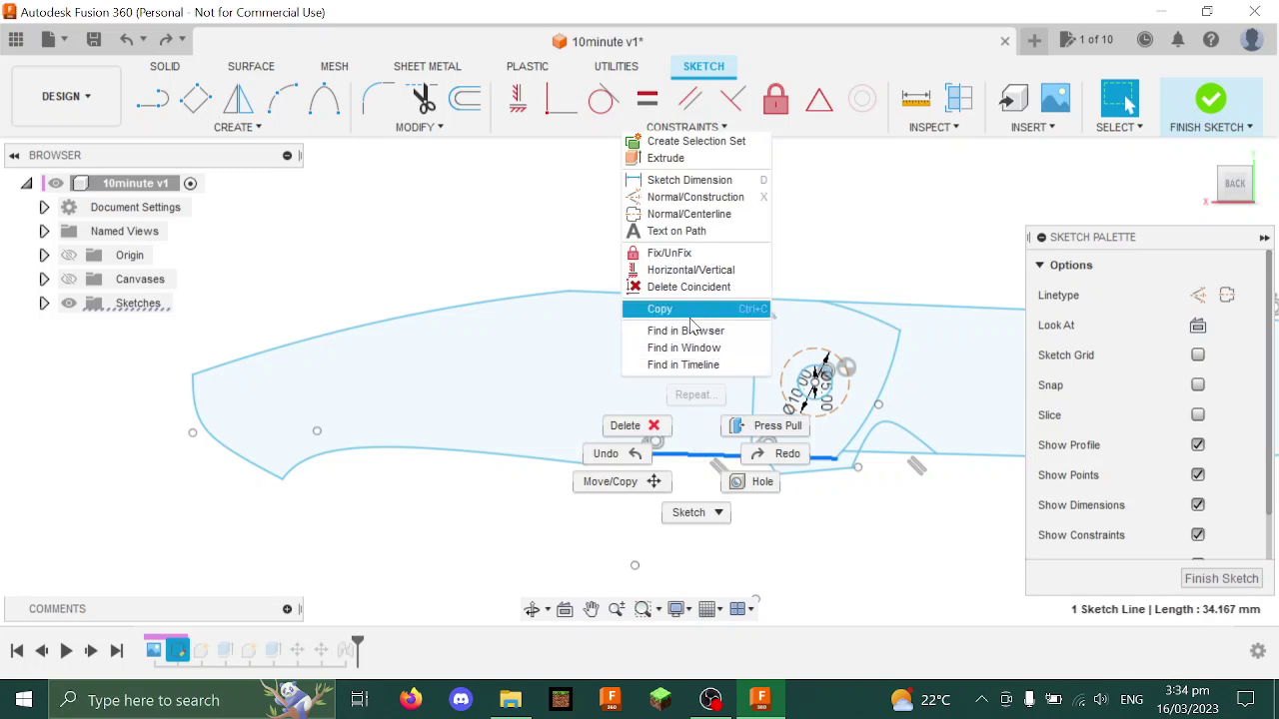
pyautogui.click(682, 253)
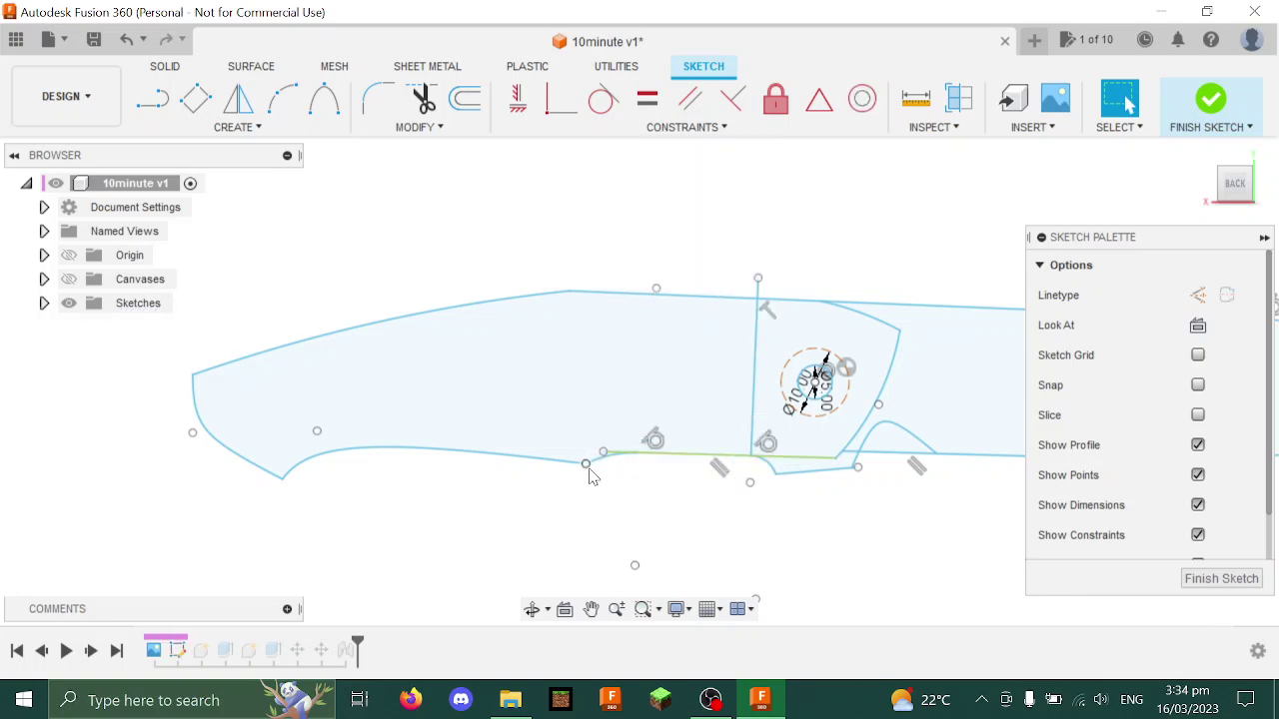
# Lengthen the handle profile by moving the lower notch corner, both butt corners and the neighbouring curve points away from the pivot
pyautogui.moveTo(586, 465); pyautogui.dragTo(576, 470)
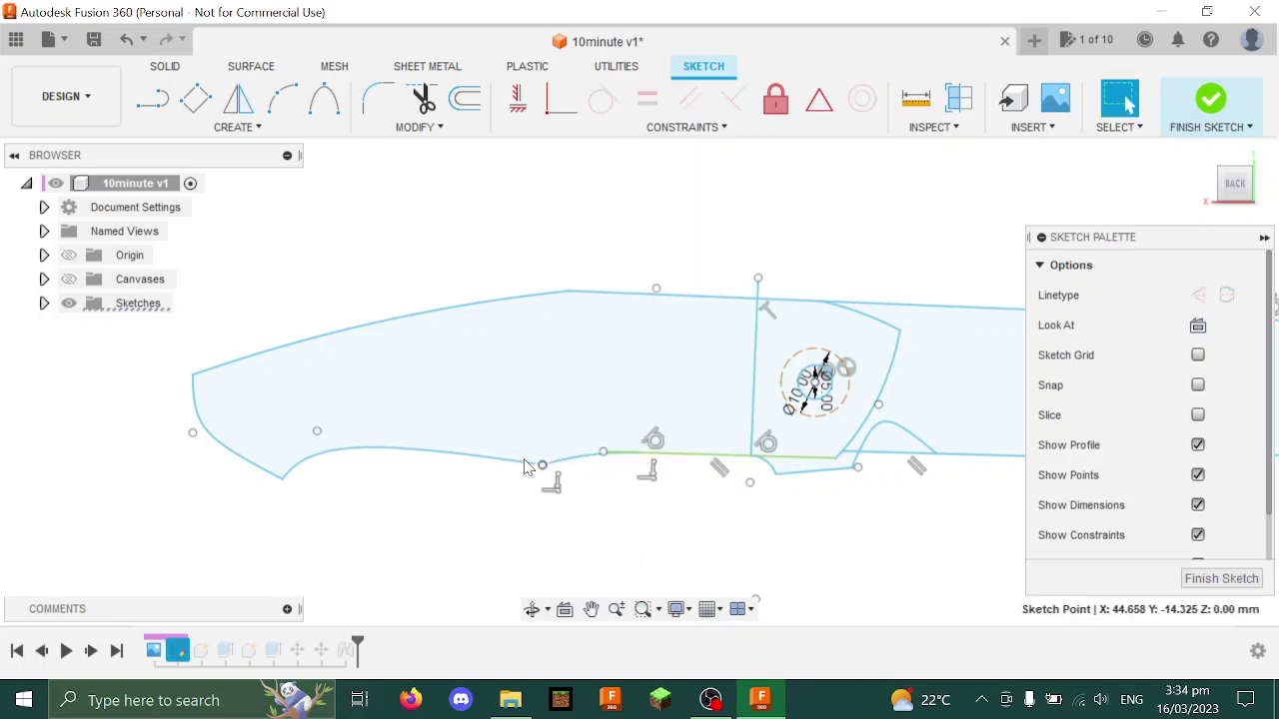
pyautogui.moveTo(284, 480); pyautogui.dragTo(256, 482)
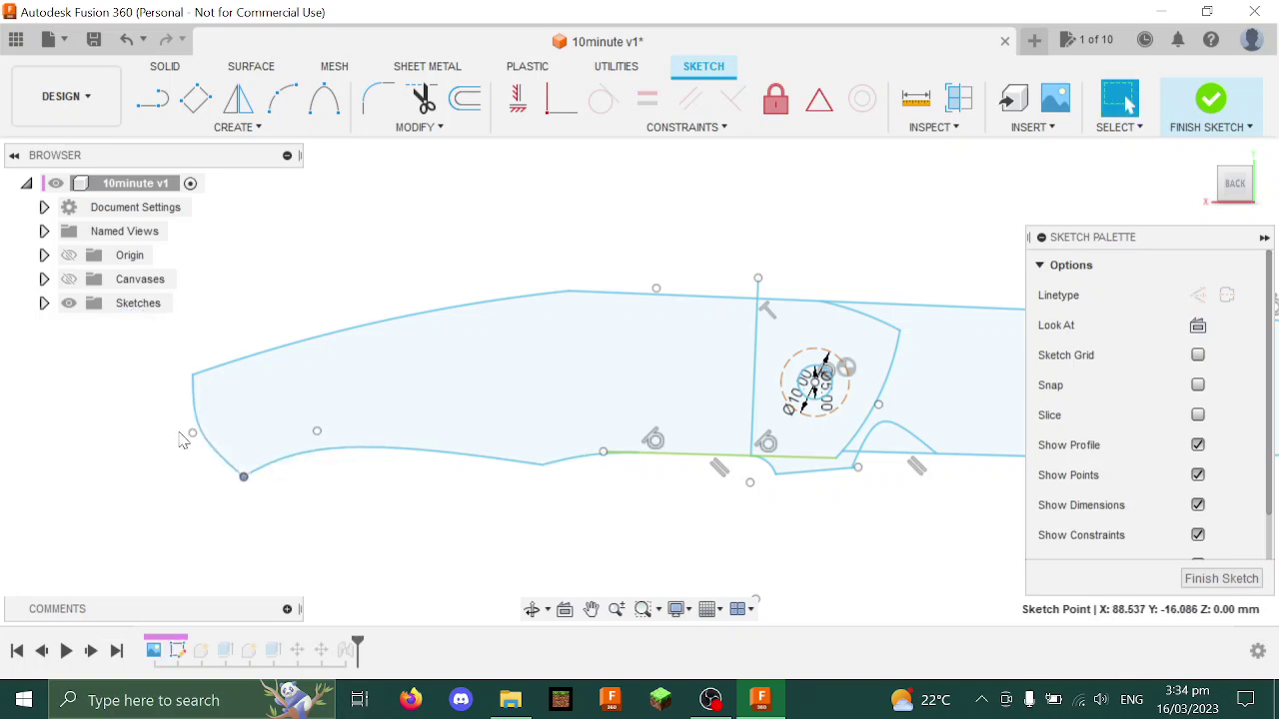
pyautogui.moveTo(193, 436); pyautogui.dragTo(150, 440)
pyautogui.moveTo(193, 376); pyautogui.dragTo(182, 382)
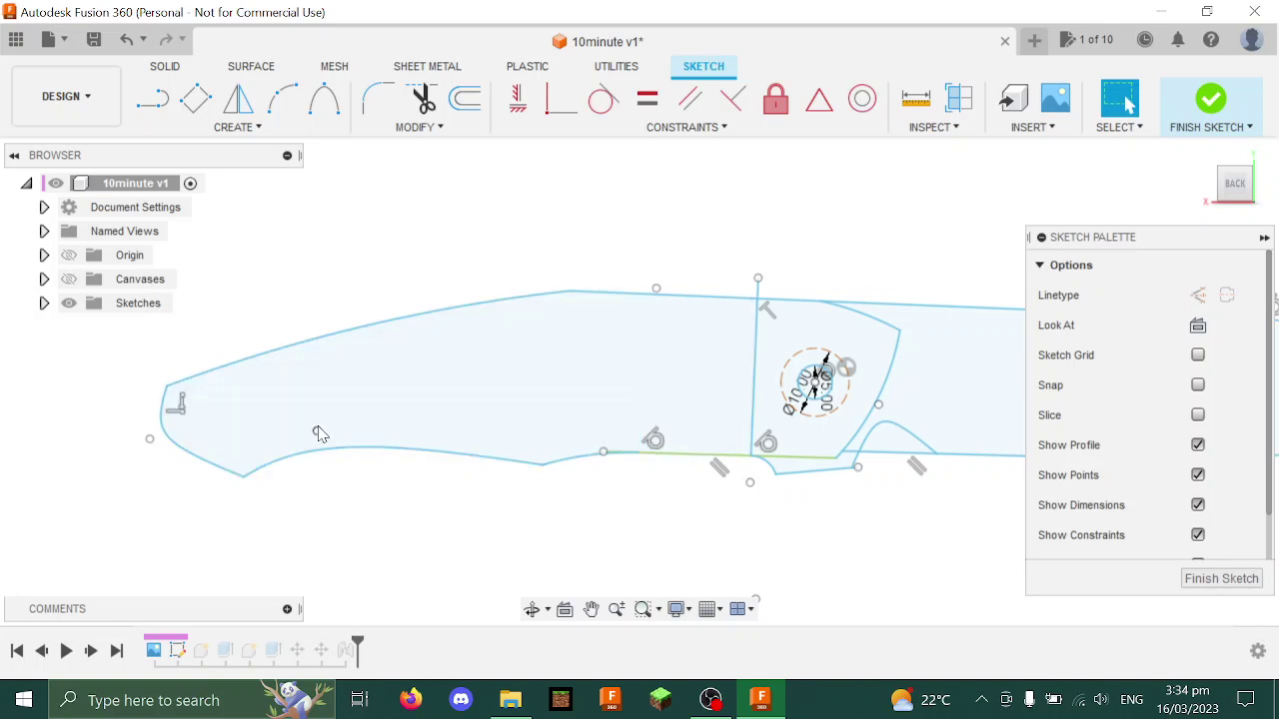
pyautogui.moveTo(318, 432); pyautogui.dragTo(270, 437)
# Move the lower notch corner to about X 49.1, Y -14.0 mm, shift the adjoining arc's end toward the butt, and finish the sketch
pyautogui.click(525, 471)
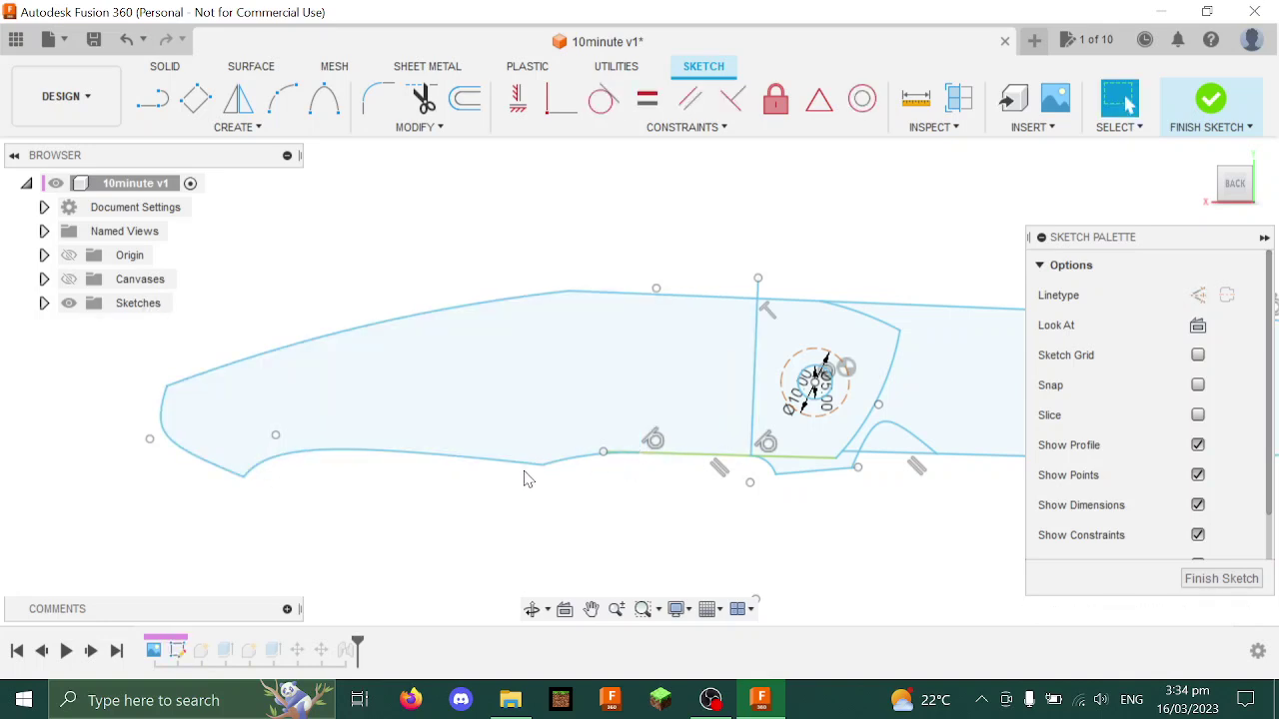
pyautogui.moveTo(508, 465); pyautogui.dragTo(493, 464)
pyautogui.moveTo(639, 453); pyautogui.dragTo(605, 452)
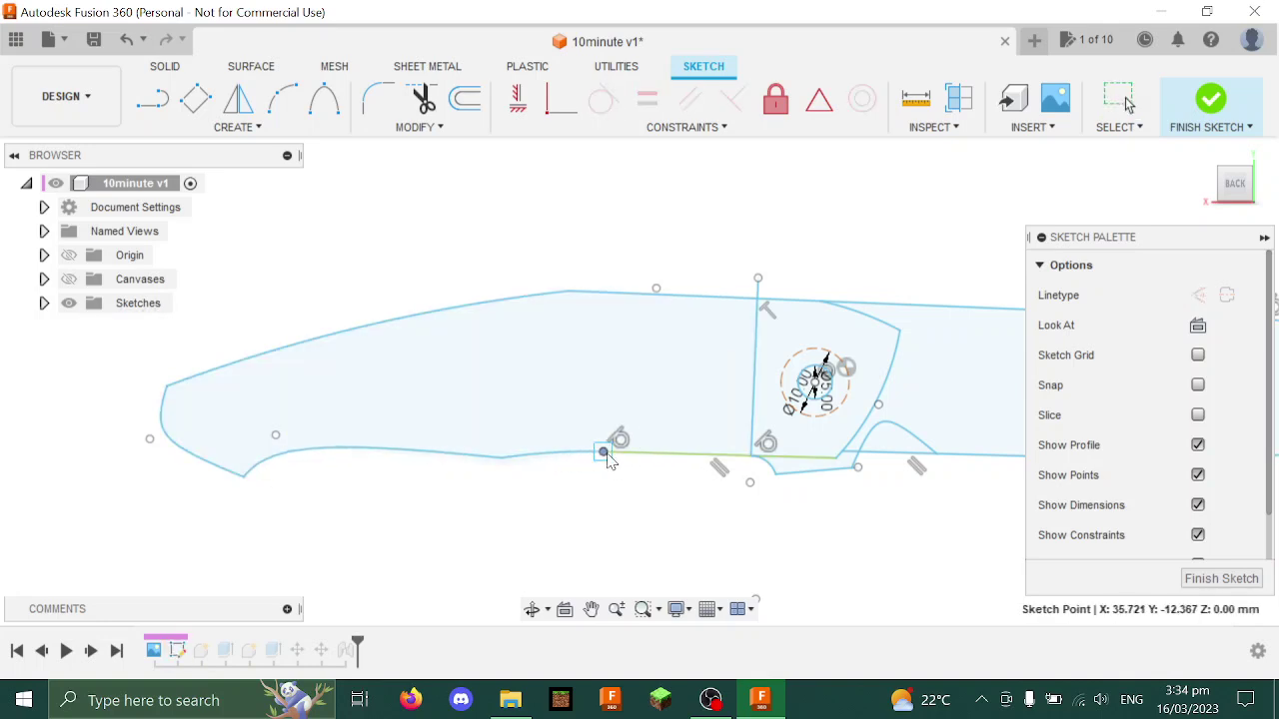
pyautogui.moveTo(504, 464); pyautogui.dragTo(517, 466)
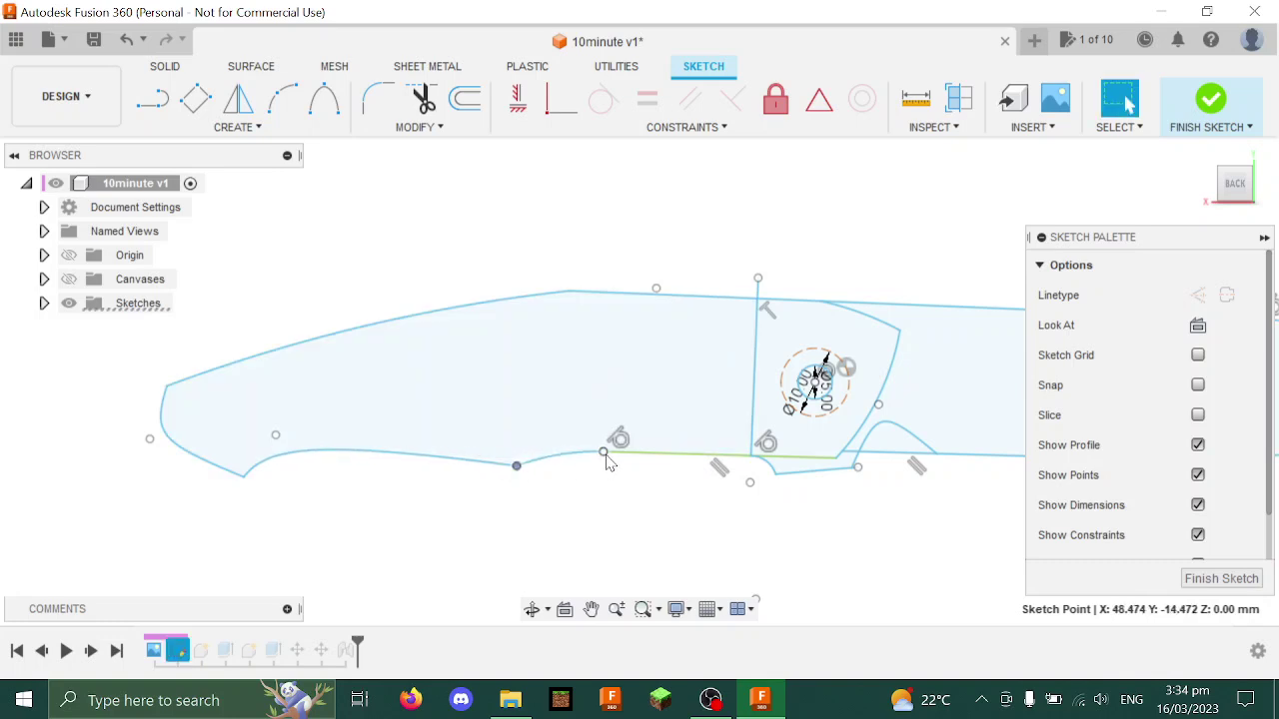
pyautogui.moveTo(604, 454); pyautogui.dragTo(511, 462)
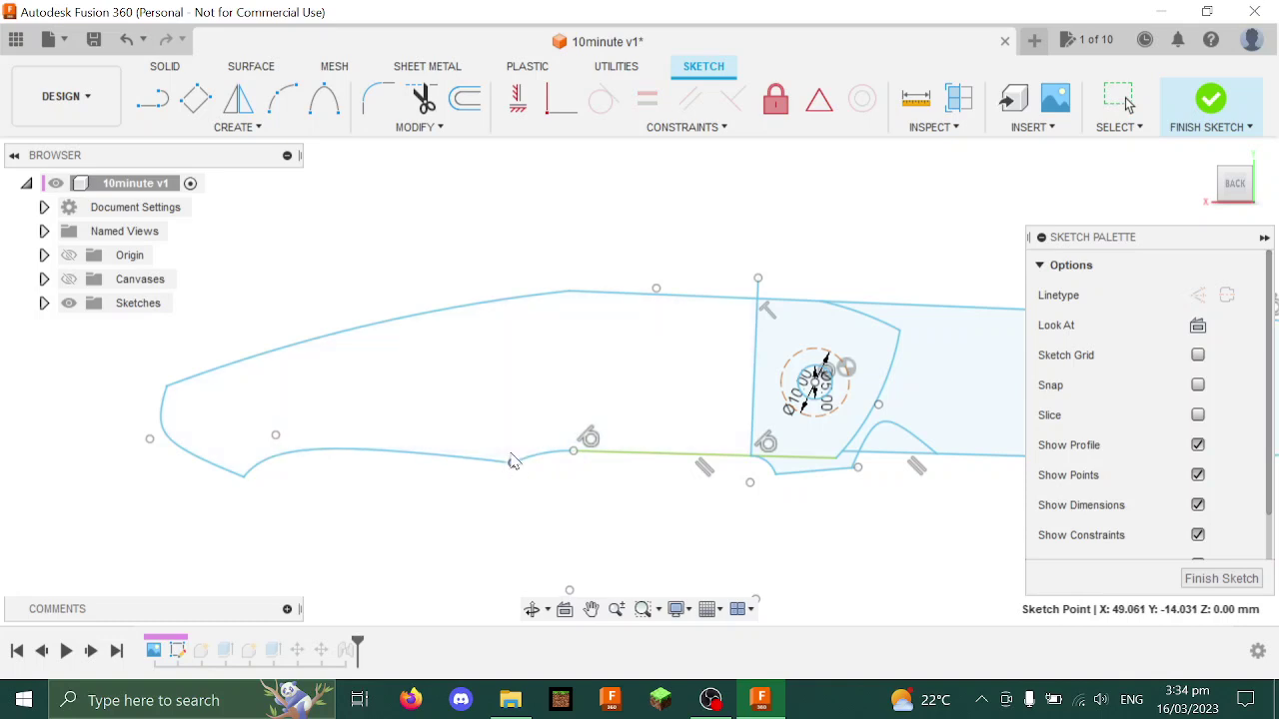
pyautogui.press('Escape')
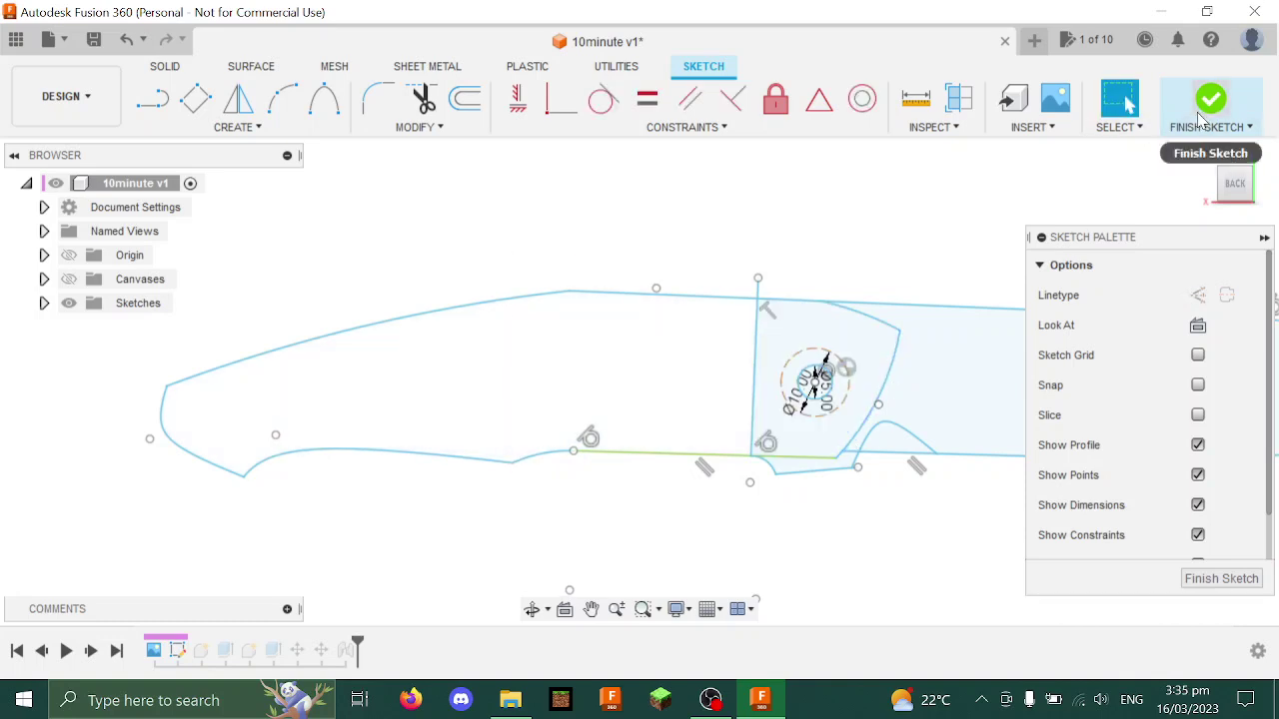
pyautogui.click(1207, 105)
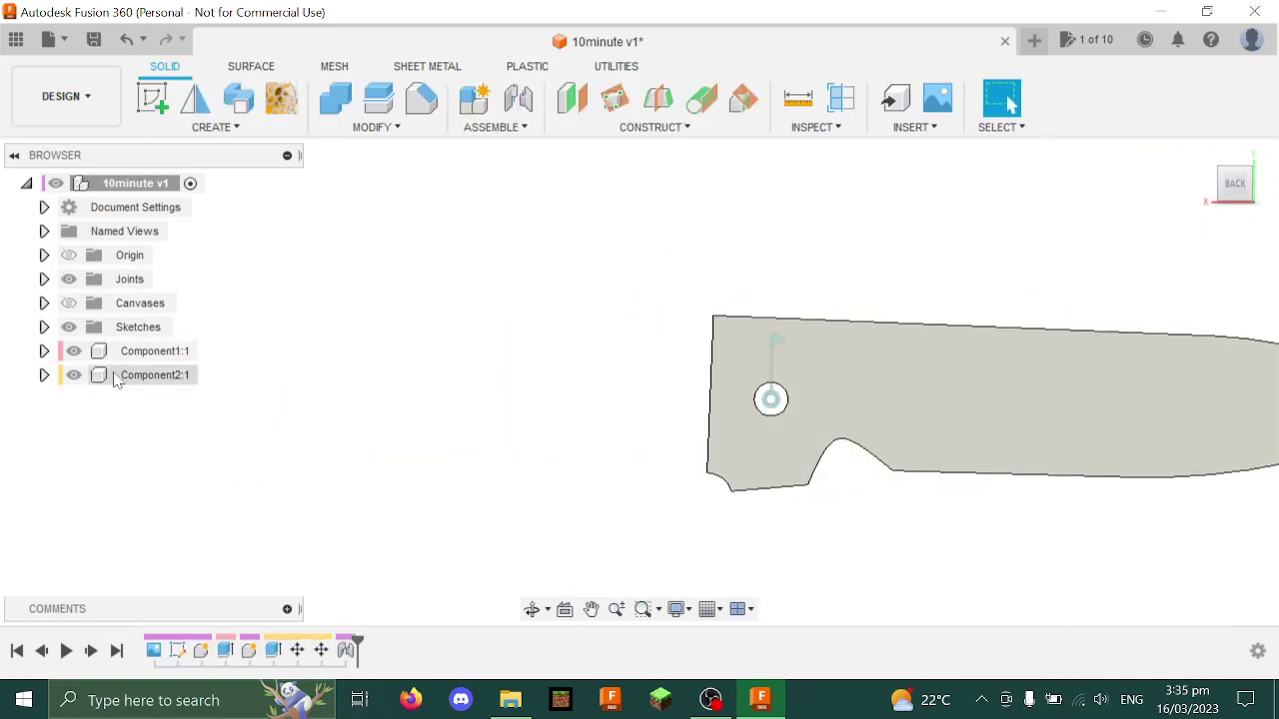
# Restore the handle body by closing the gap between the lower notch arc and the fixed edge line in the profile sketch
pyautogui.doubleClick(274, 652)
pyautogui.press('Return')
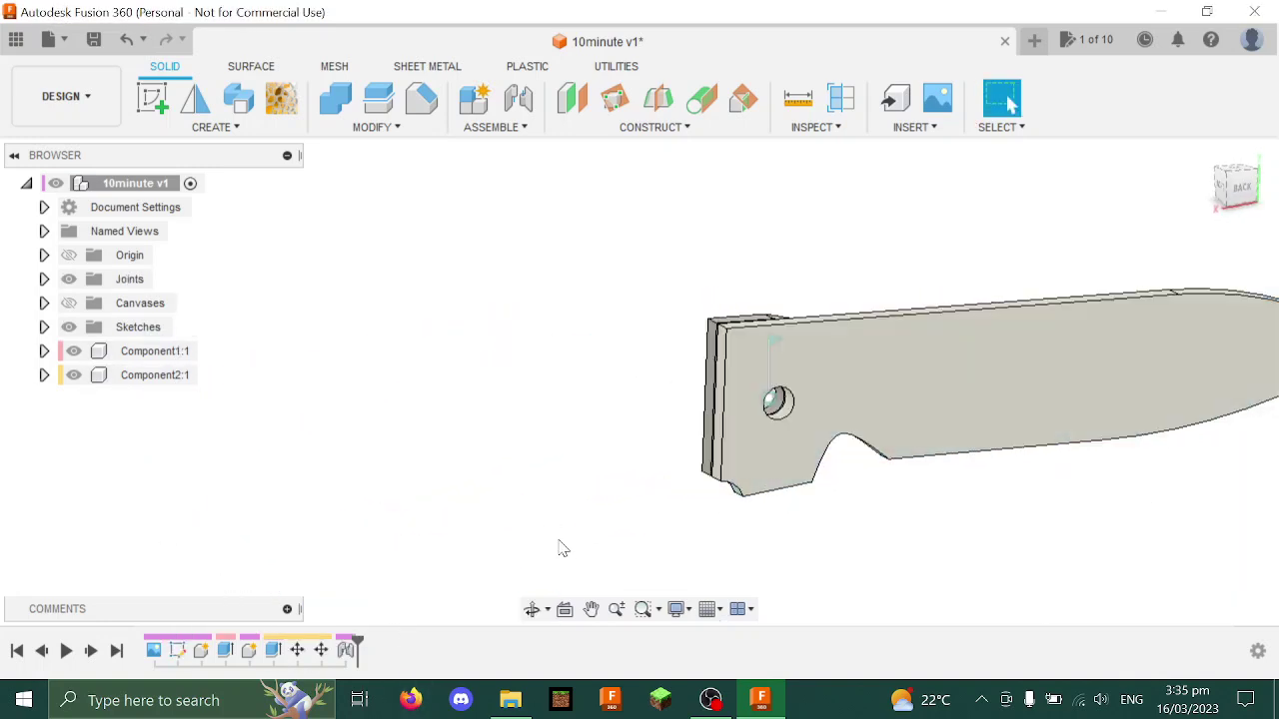
pyautogui.doubleClick(174, 651)
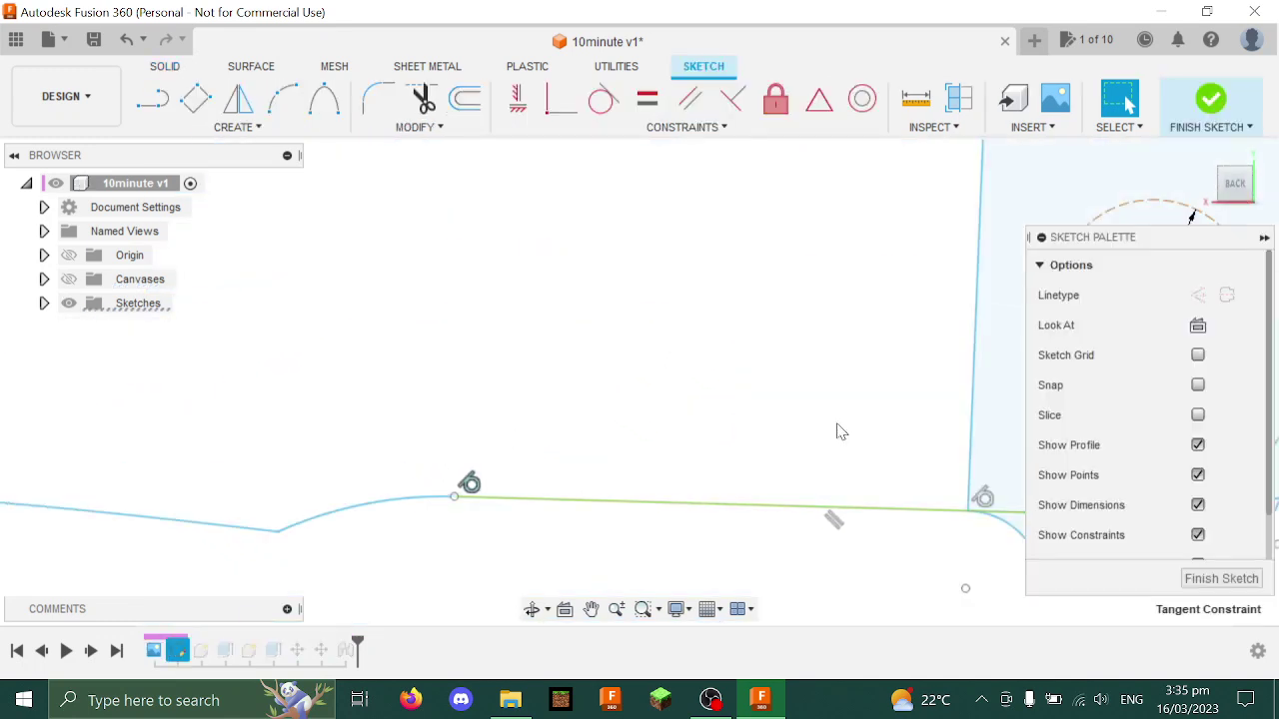
pyautogui.moveTo(400, 373); pyautogui.dragTo(420, 378)
pyautogui.hotkey('ctrl', 'z')
pyautogui.click(569, 97)
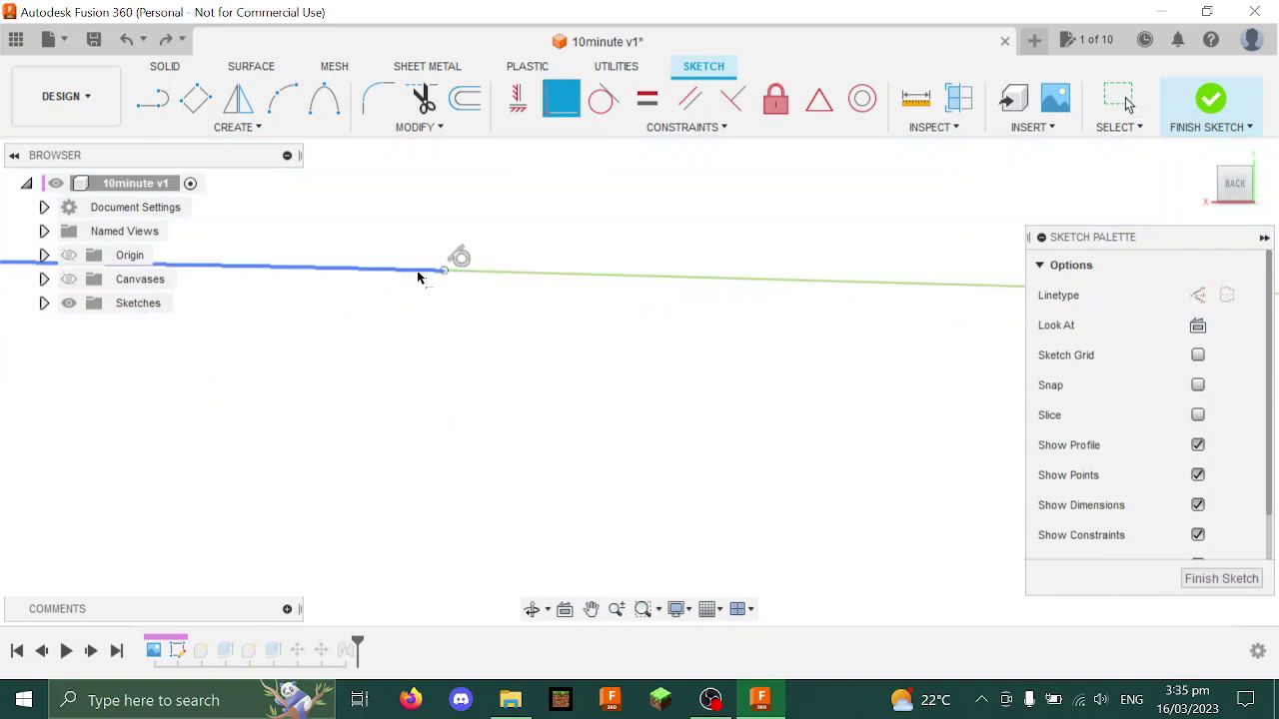
pyautogui.press('Escape')
pyautogui.moveTo(434, 271); pyautogui.dragTo(442, 271)
pyautogui.hotkey('ctrl', 'z')
pyautogui.click(442, 271)
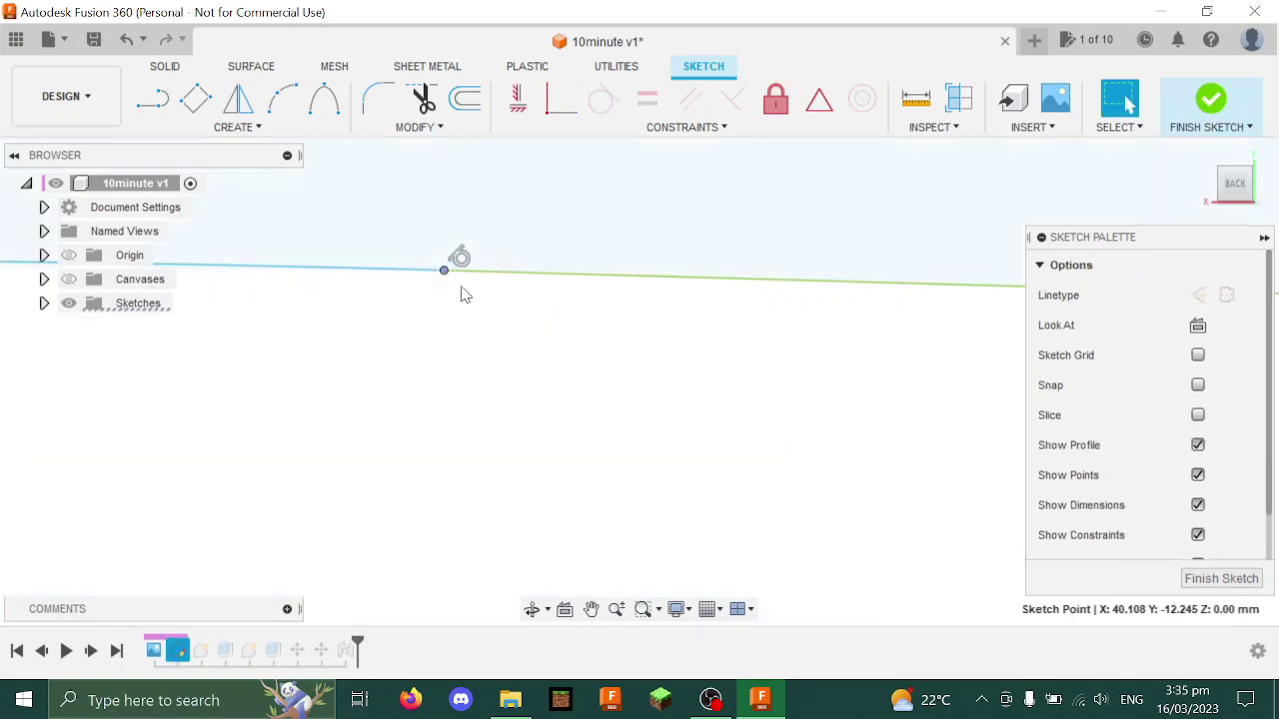
pyautogui.click(1204, 96)
# Drive the revolute joint to check how the blade folds against the lengthened handle, and cancel the rotation
pyautogui.scroll(-12, 523, 449)
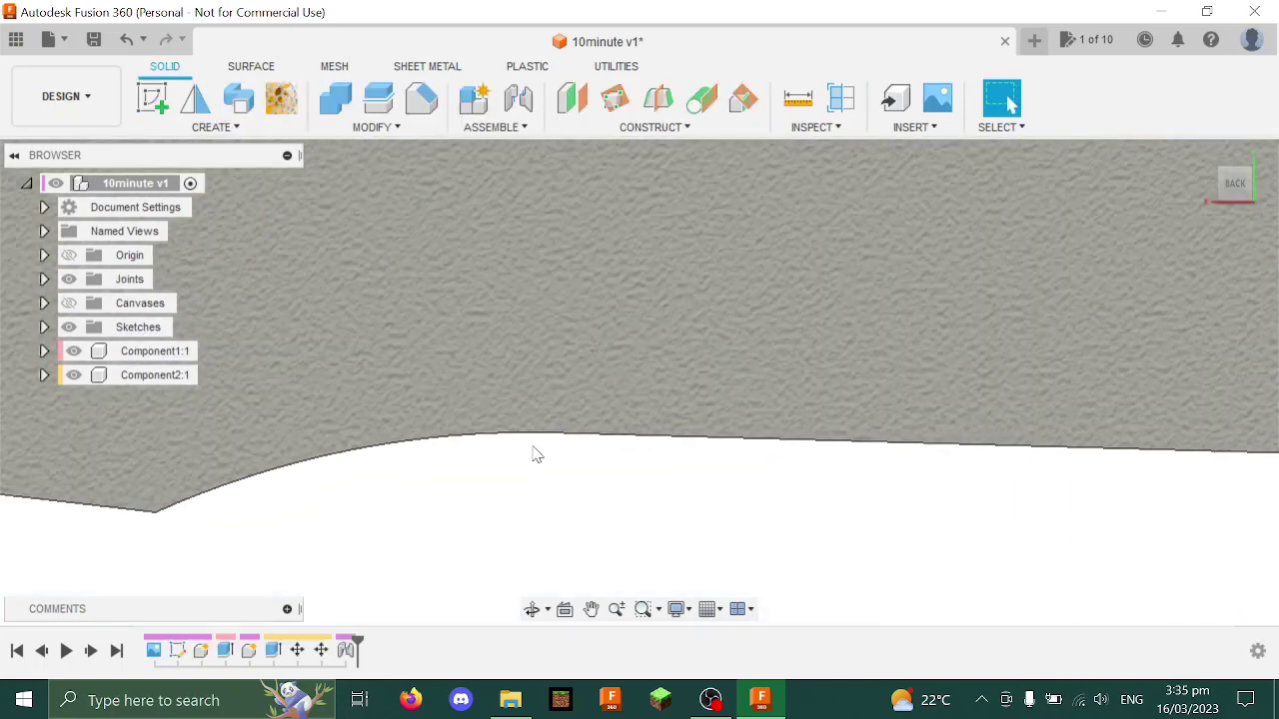
pyautogui.keyDown('shift'); pyautogui.moveTo(569, 471); pyautogui.dragTo(1099, 440, button='middle'); pyautogui.keyUp('shift')
pyautogui.moveTo(1221, 196); pyautogui.dragTo(784, 356)
pyautogui.doubleClick(810, 376)
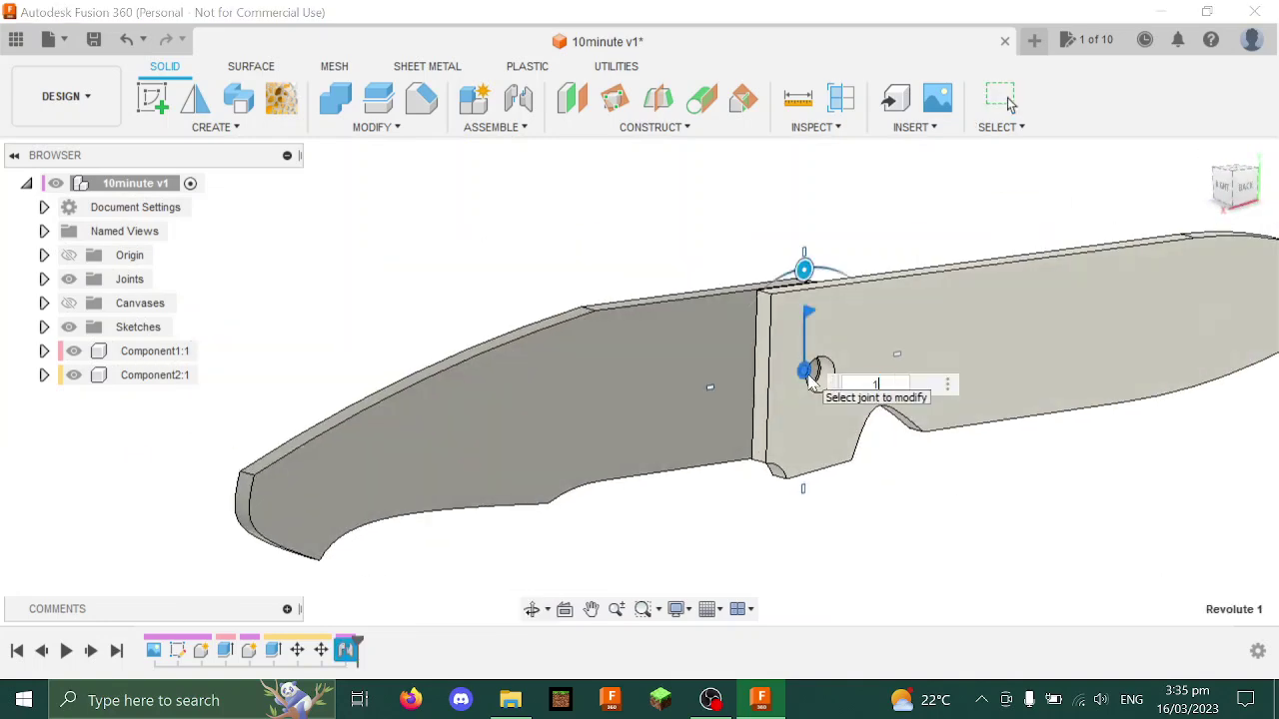
pyautogui.keyDown('shift'); pyautogui.moveTo(811, 383); pyautogui.dragTo(178, 530, button='middle'); pyautogui.keyUp('shift')
pyautogui.scroll(-2, 160, 514)
pyautogui.press('Escape')
# Shorten the blade by pulling its tip point inward in the sketch, and check the fit with the joint at 174 degrees
pyautogui.doubleClick(178, 651)
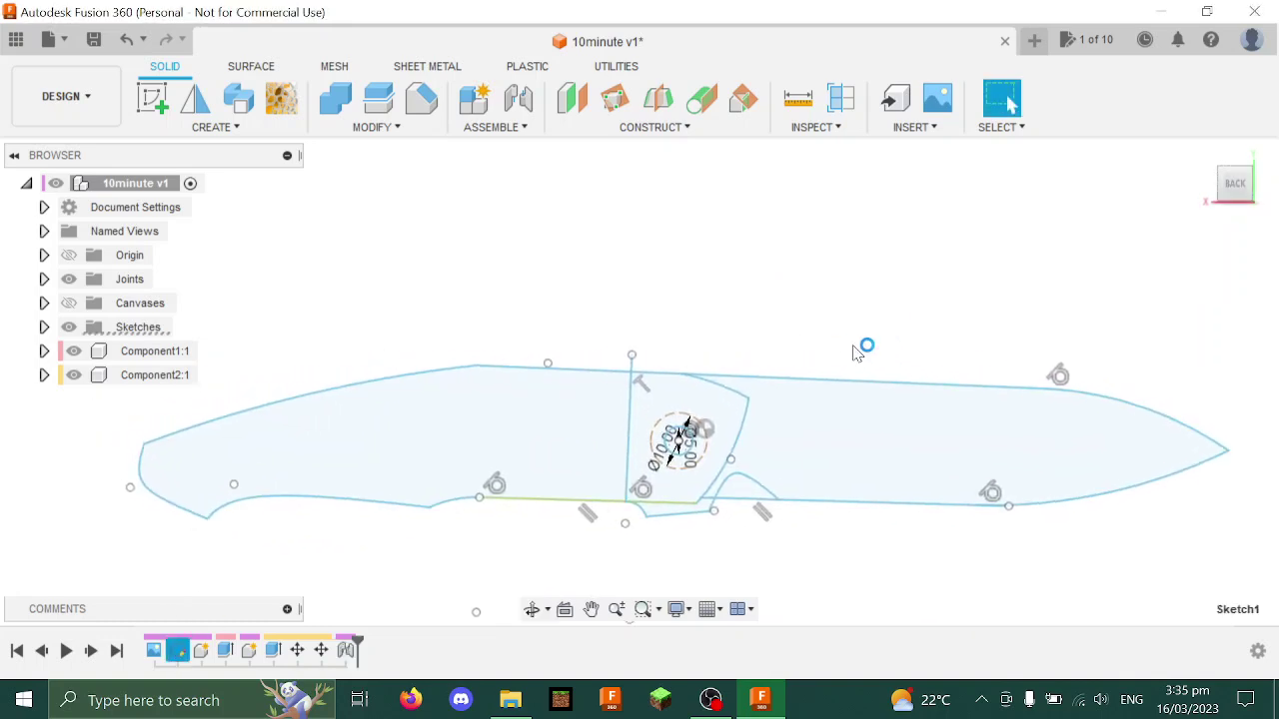
pyautogui.moveTo(869, 362); pyautogui.dragTo(542, 332, button='middle')
pyautogui.moveTo(875, 414); pyautogui.dragTo(840, 432)
pyautogui.click(1207, 102)
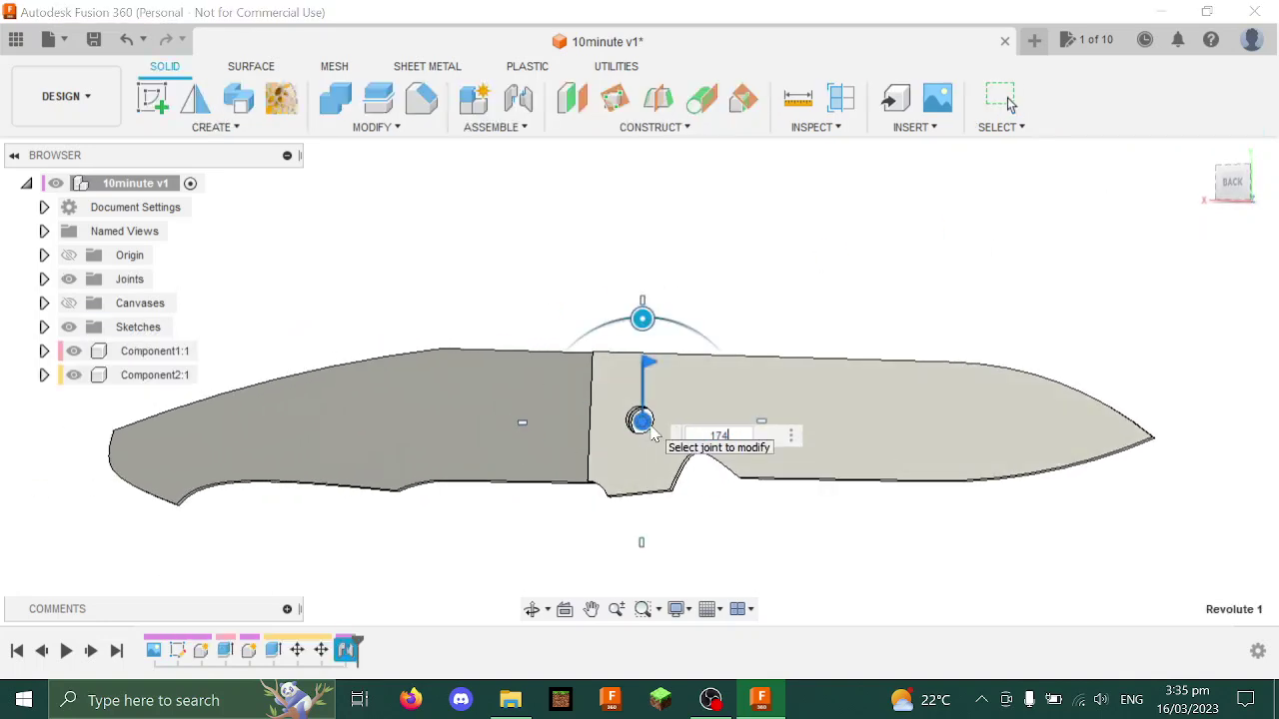
pyautogui.press('Escape')
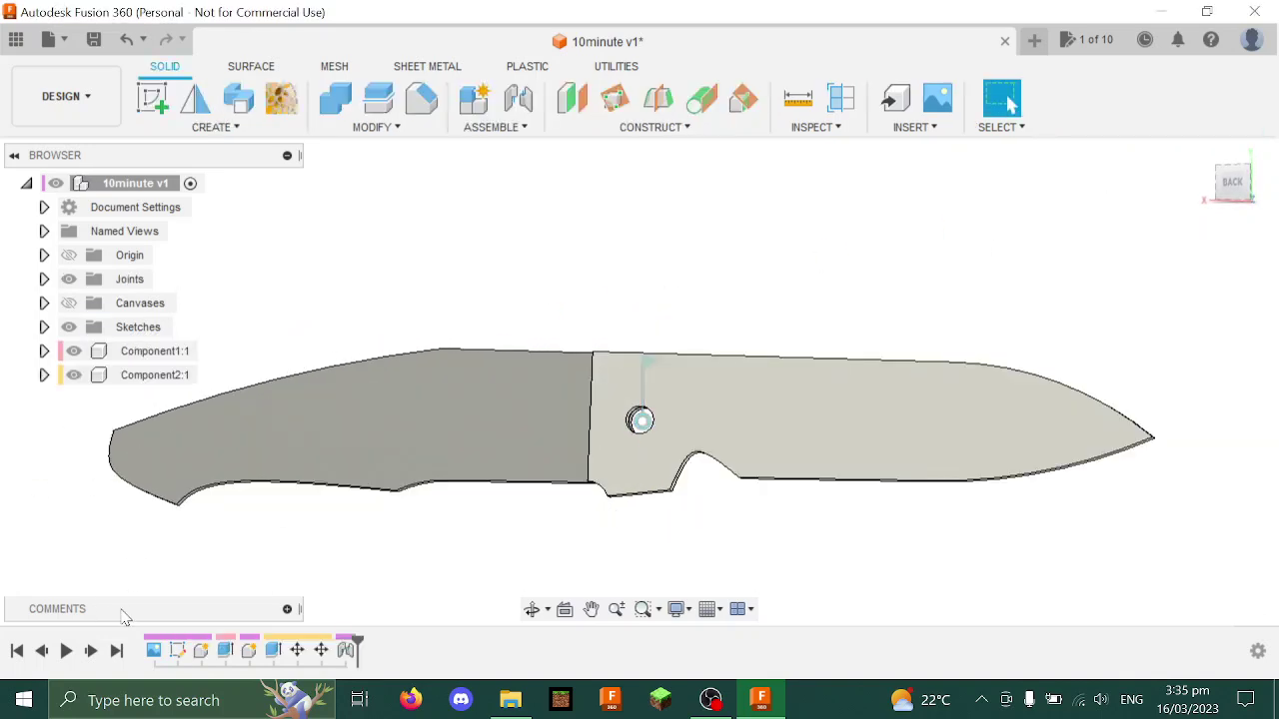
# Edit the sketch to move the blade tip slightly outward to about X -89.6, Y -6.1 mm, and finish the sketch
pyautogui.doubleClick(180, 651)
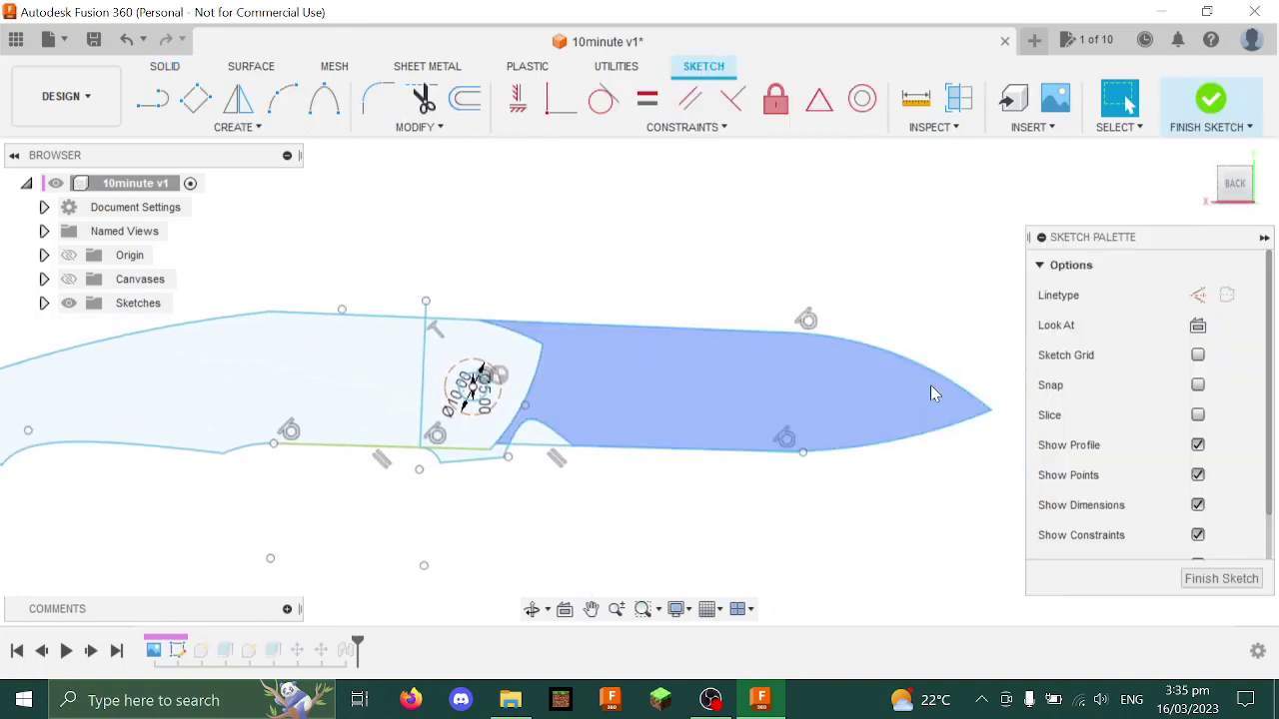
pyautogui.moveTo(992, 411); pyautogui.dragTo(1000, 412)
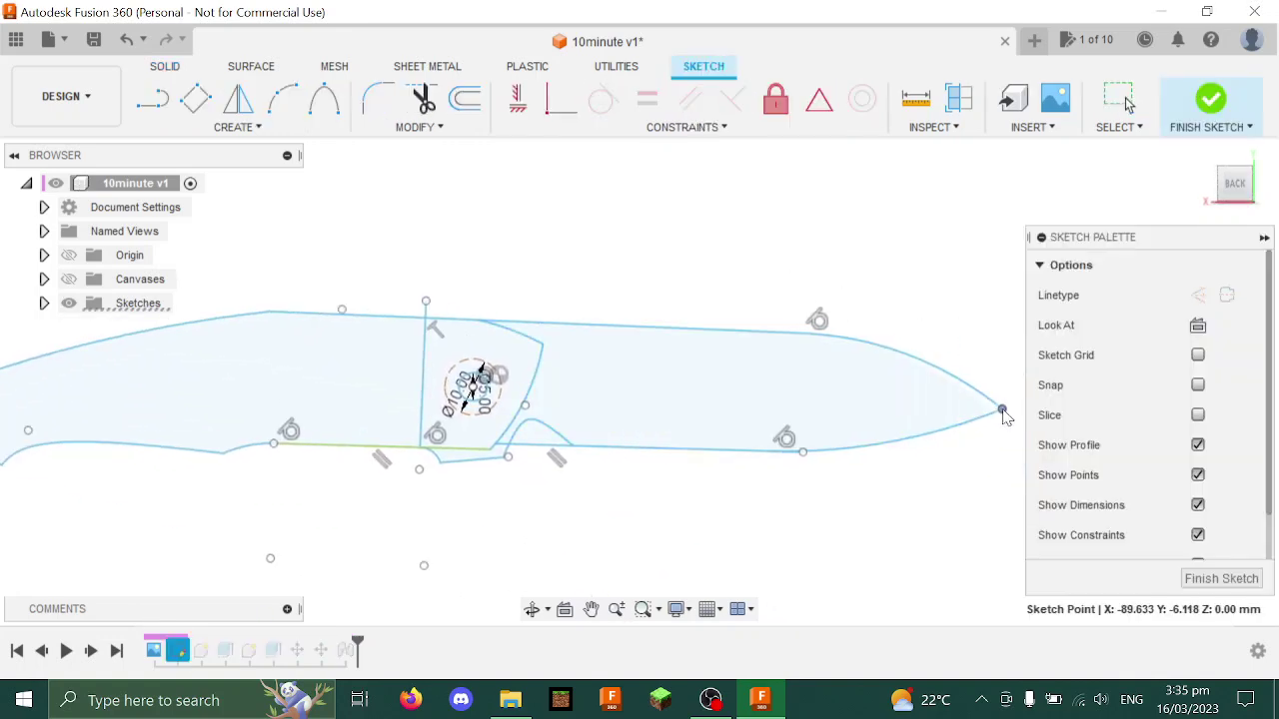
pyautogui.click(997, 357)
pyautogui.click(1210, 100)
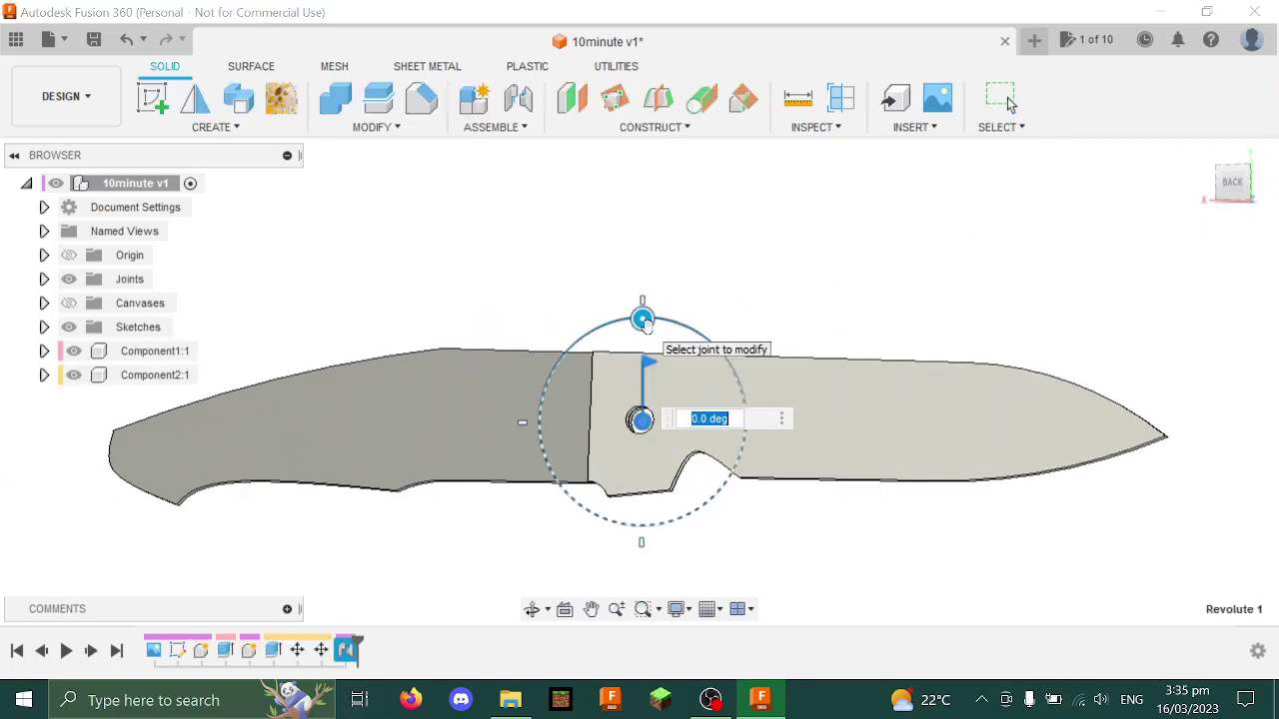
# Drive the revolute joint to 174 degrees to check the adjusted blade's folding fit, and cancel the rotation
pyautogui.write('173')
pyautogui.press('BackSpace')
pyautogui.write('4')
pyautogui.scroll(1, 611, 303)
pyautogui.keyDown('shift'); pyautogui.moveTo(409, 246); pyautogui.dragTo(422, 251, button='middle'); pyautogui.keyUp('shift')
pyautogui.press('Escape')
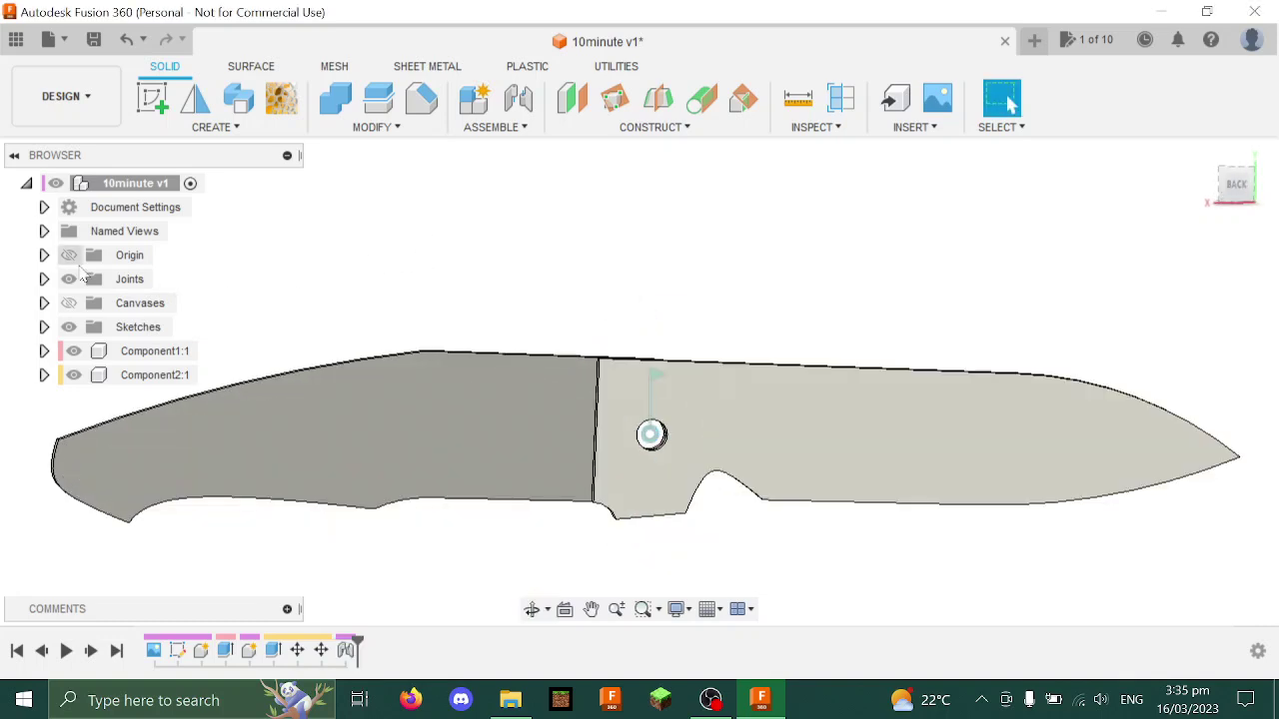
# Edit the revolute joint's motion limits, enabling a minimum of 0 degrees and a maximum of 174 degrees
pyautogui.click(44, 279)
pyautogui.rightClick(160, 303)
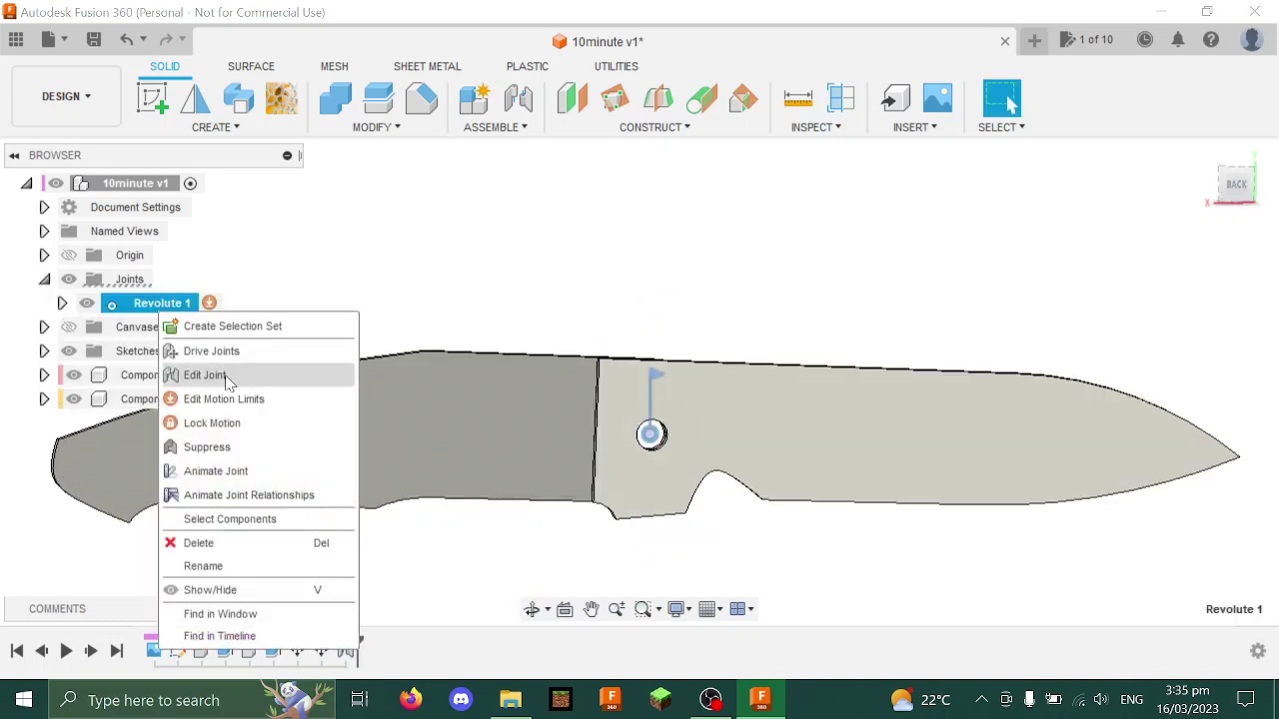
pyautogui.click(229, 400)
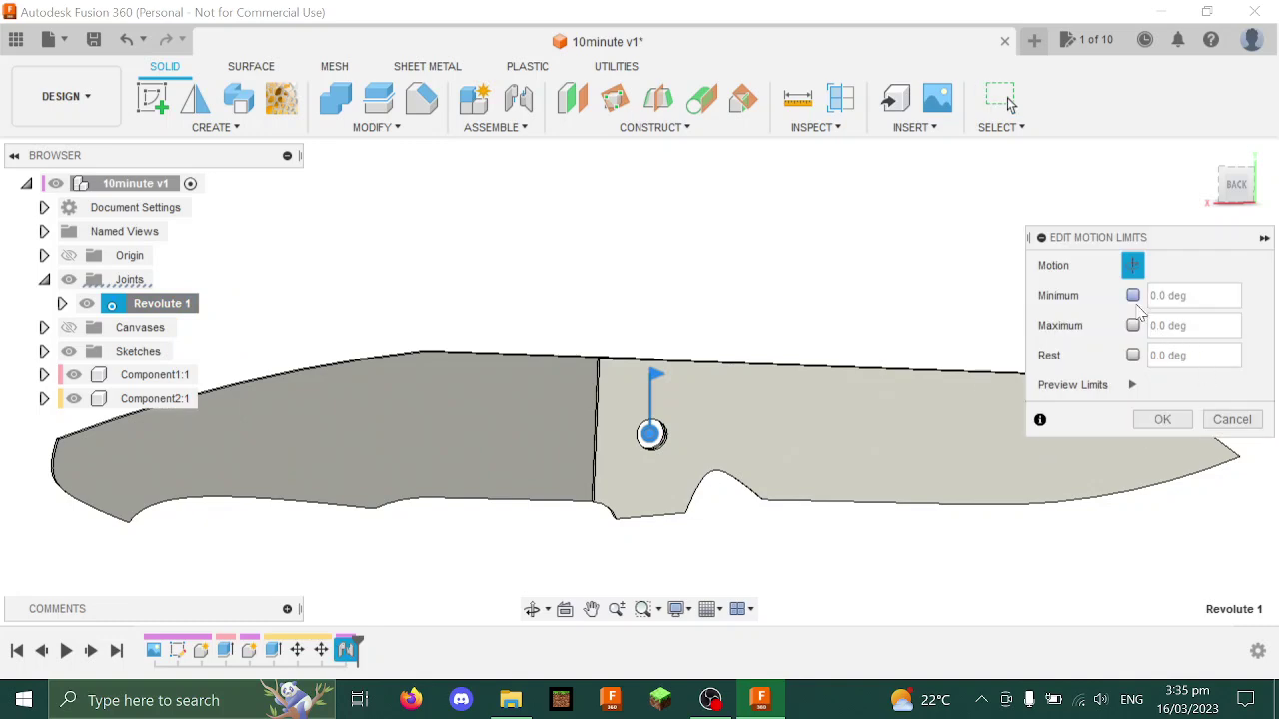
pyautogui.click(1133, 295)
pyautogui.click(1199, 324)
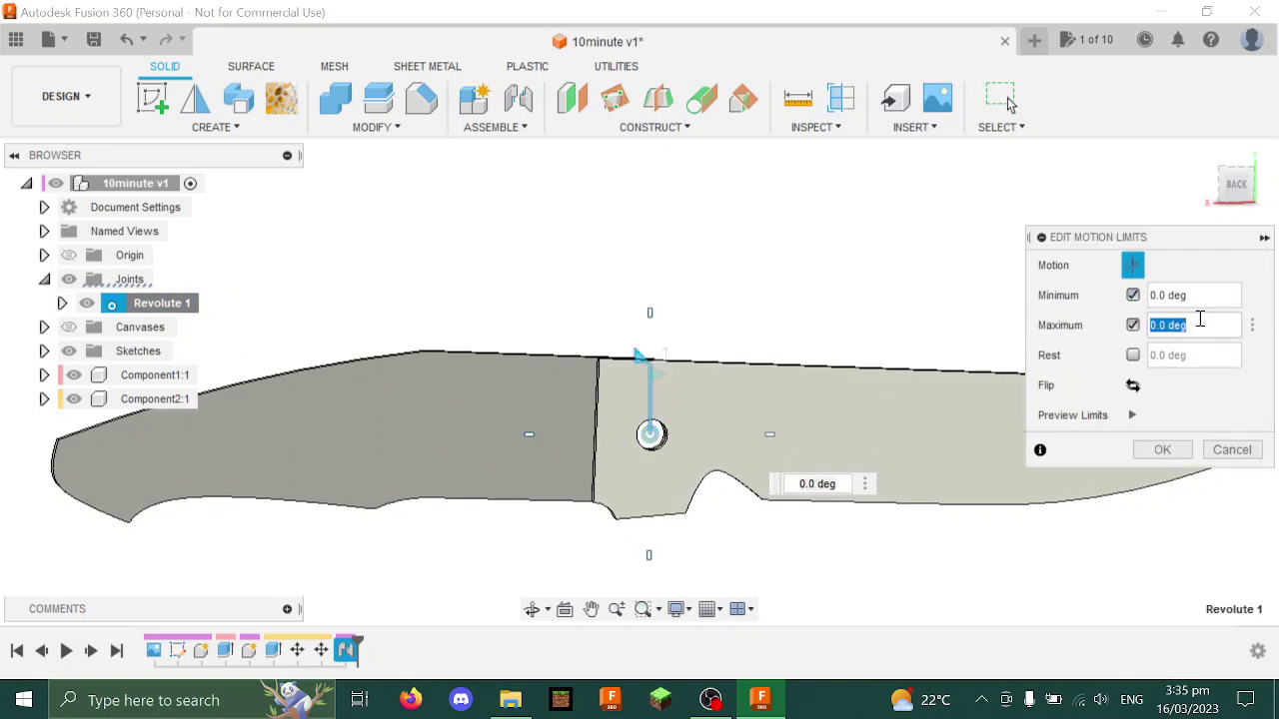
pyautogui.write('170')
pyautogui.press('Return')
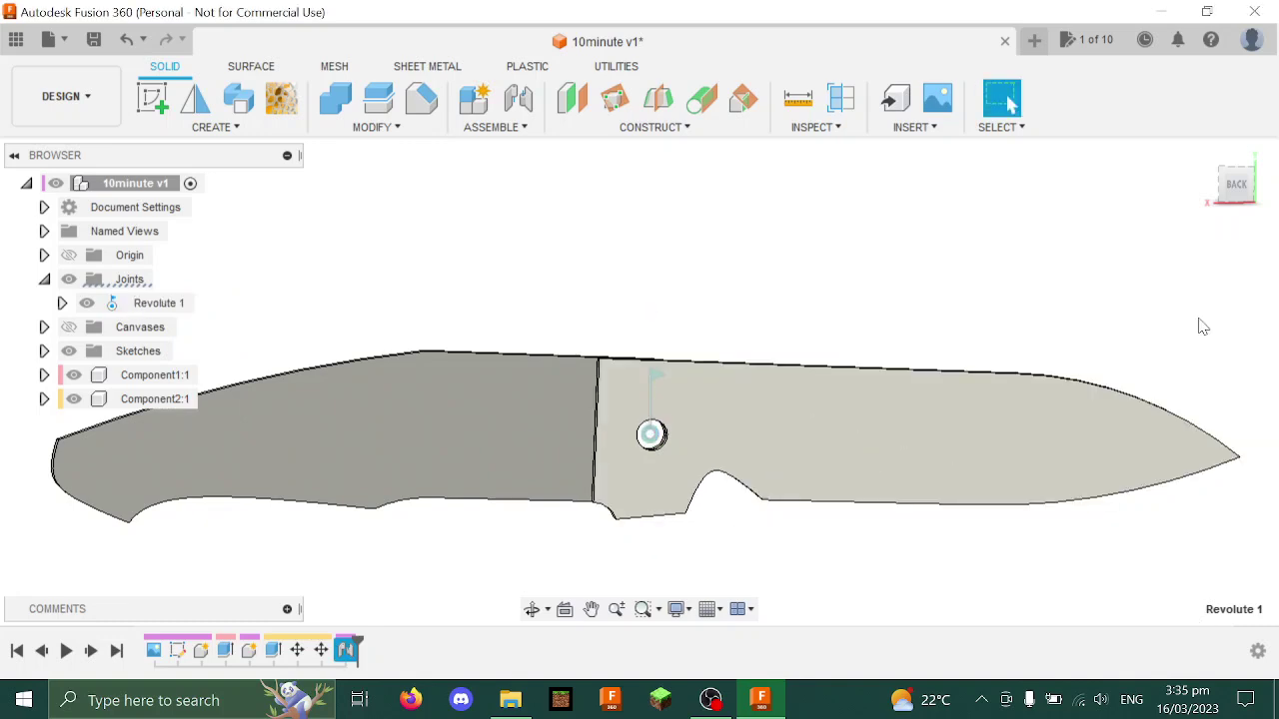
# Fold the blade to its 174-degree limit about the revolute joint and inspect the closed knife from the front
pyautogui.click(648, 445)
pyautogui.moveTo(650, 331); pyautogui.dragTo(731, 370)
pyautogui.keyDown('shift'); pyautogui.moveTo(730, 370); pyautogui.dragTo(280, 294, button='middle'); pyautogui.keyUp('shift')
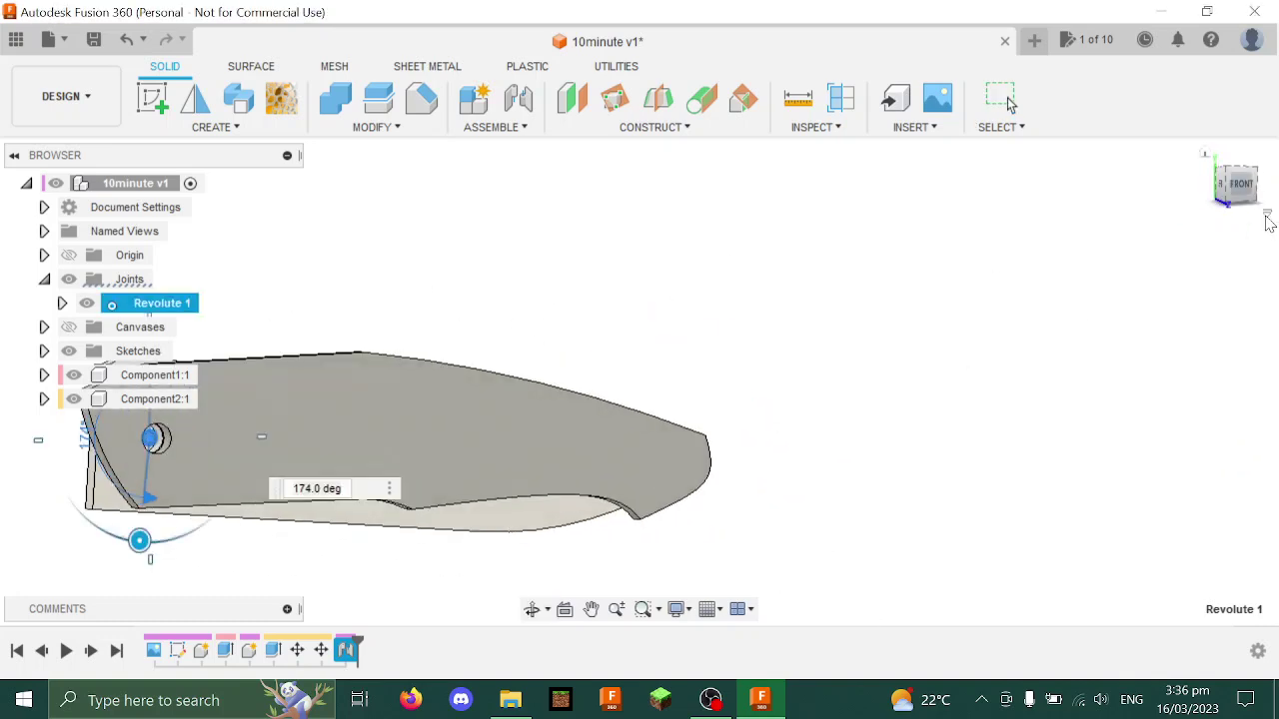
pyautogui.click(1237, 189)
pyautogui.moveTo(383, 297); pyautogui.dragTo(785, 271, button='middle')
pyautogui.scroll(2, 442, 359)
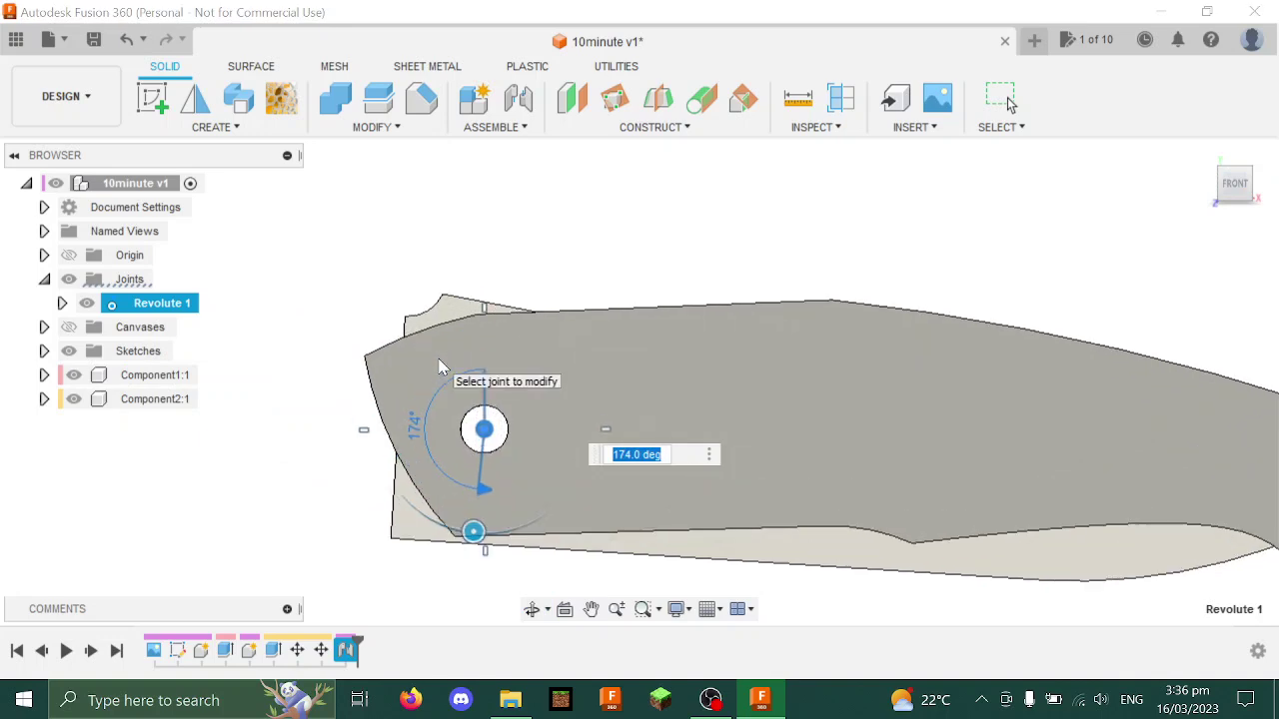
pyautogui.moveTo(440, 365); pyautogui.dragTo(470, 302, button='middle')
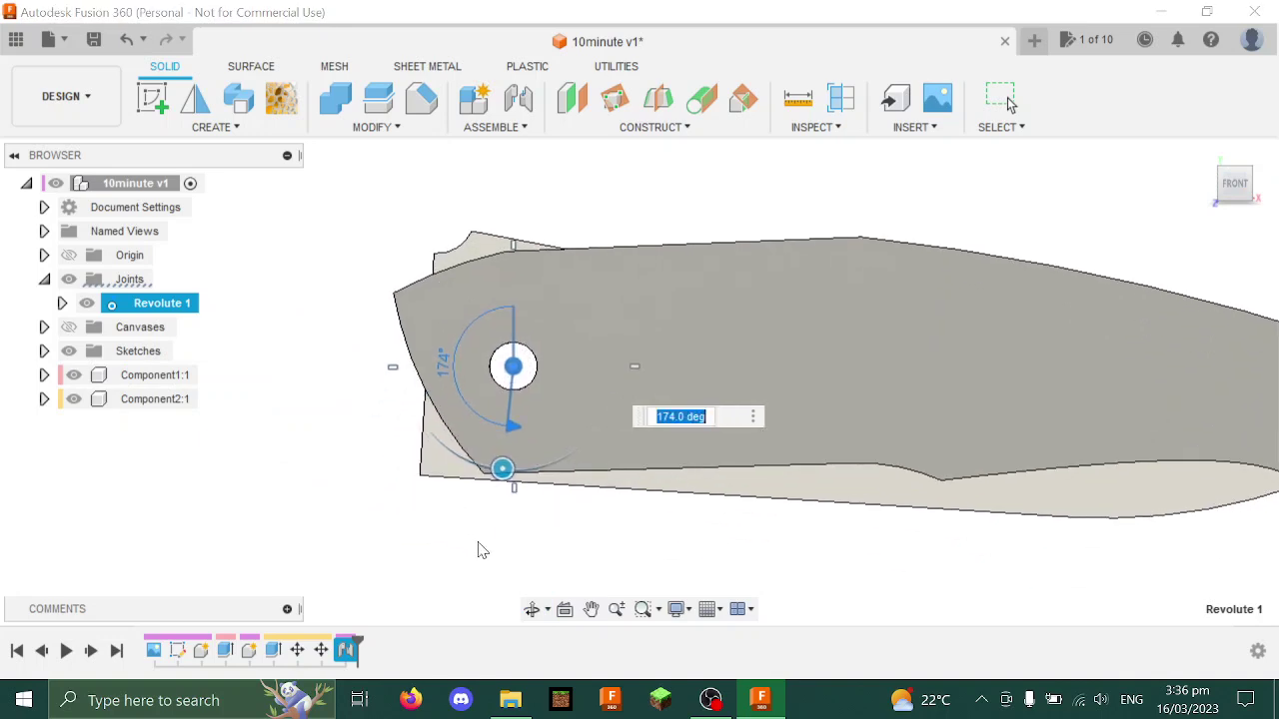
# Edit the sketch to shift the tang's near-vertical rear line closer to the pivot circle, and finish the sketch
pyautogui.moveTo(512, 553); pyautogui.dragTo(470, 544, button='middle')
pyautogui.press('Escape')
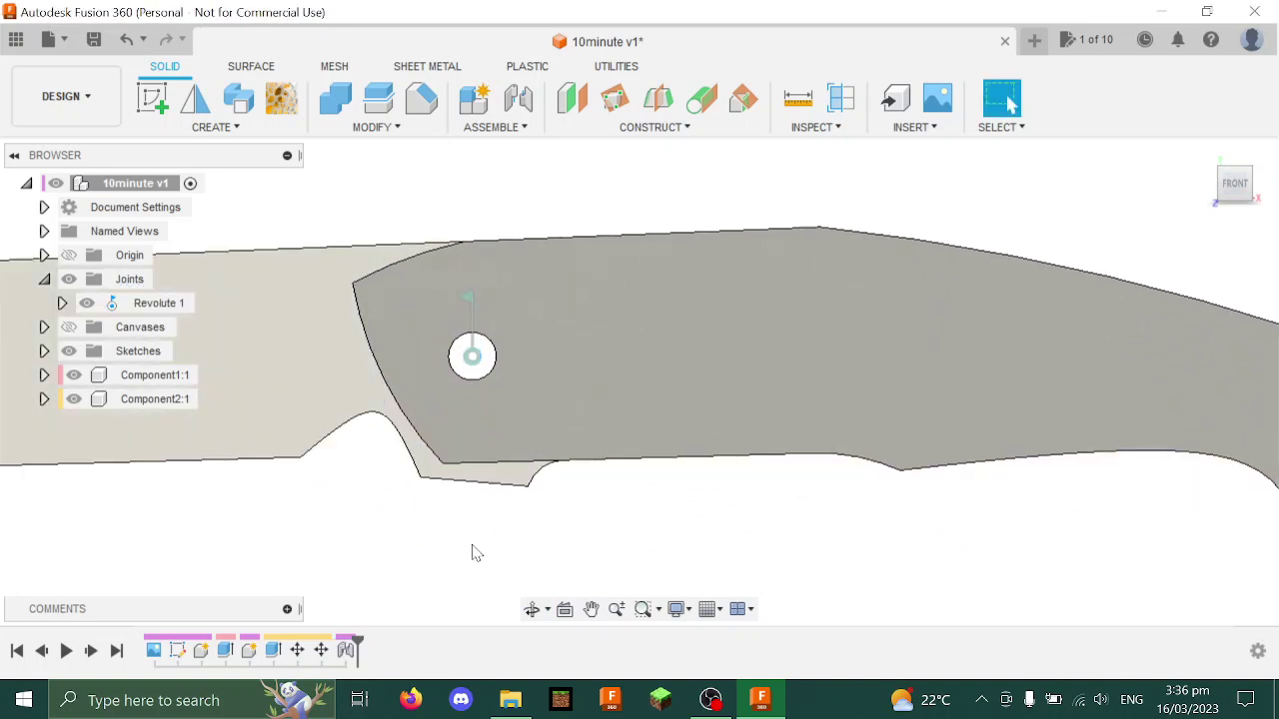
pyautogui.doubleClick(180, 651)
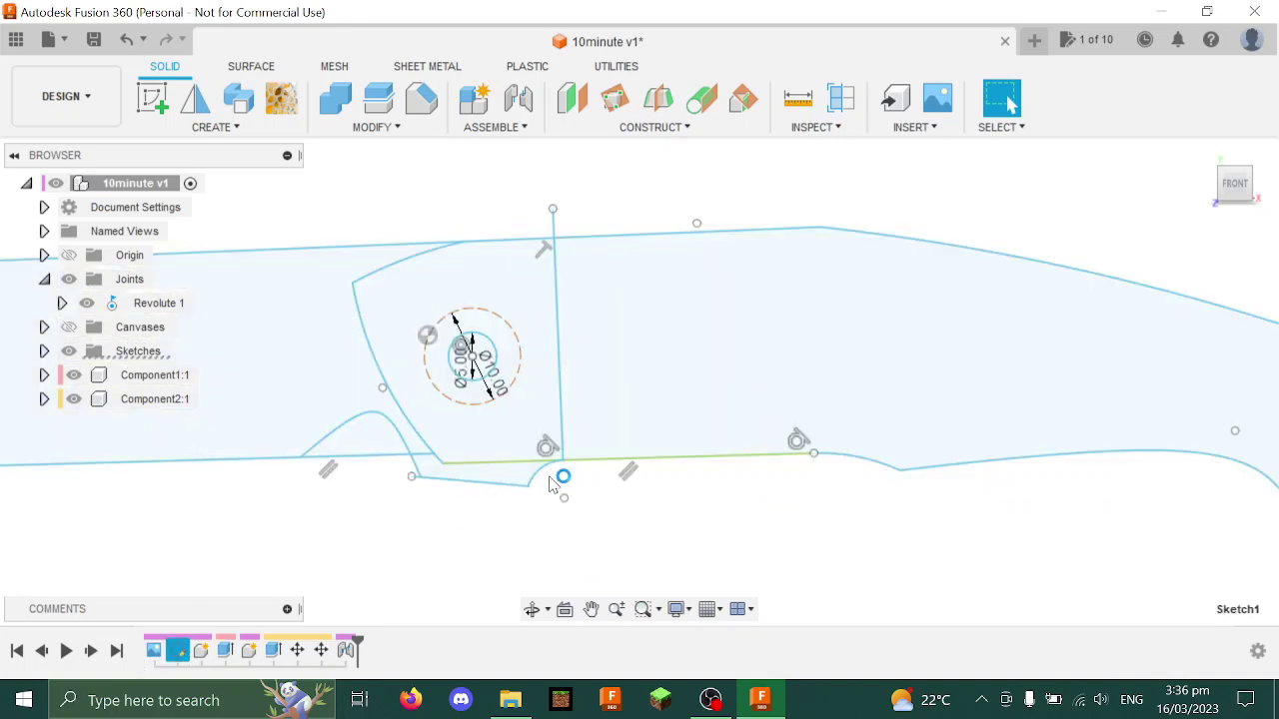
pyautogui.scroll(3, 556, 485)
pyautogui.click(555, 418)
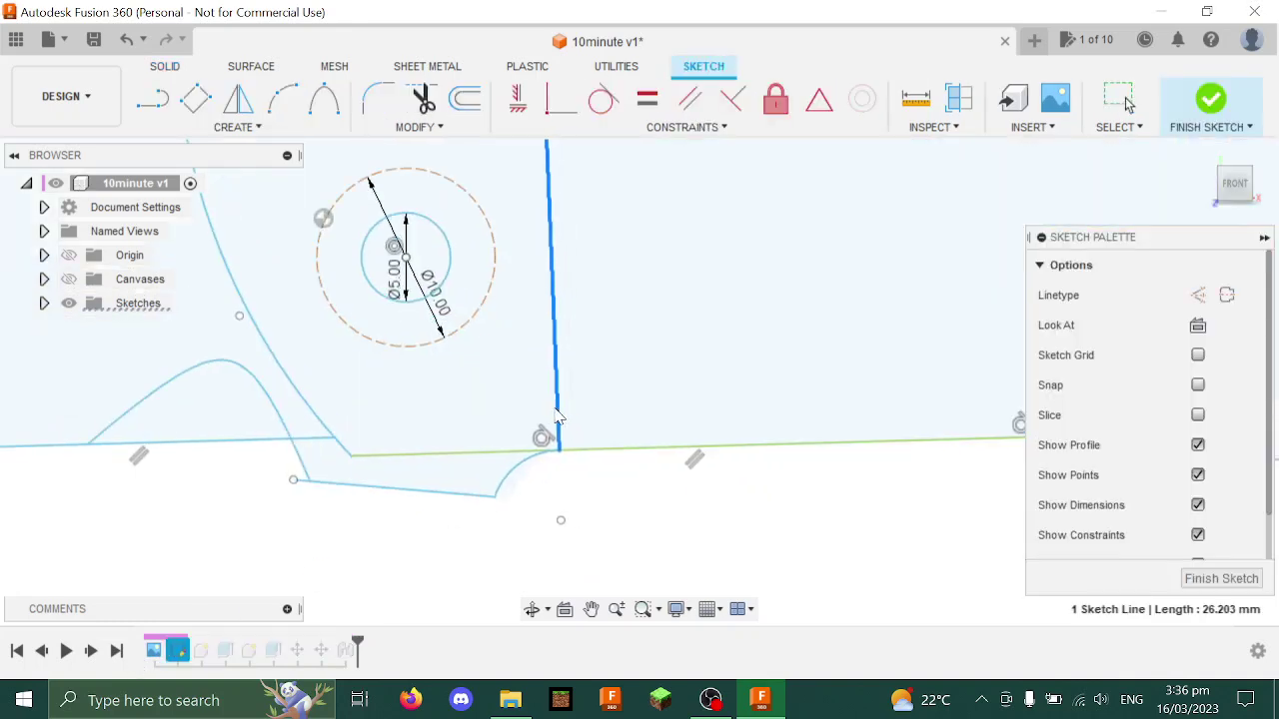
pyautogui.moveTo(556, 417); pyautogui.dragTo(513, 435)
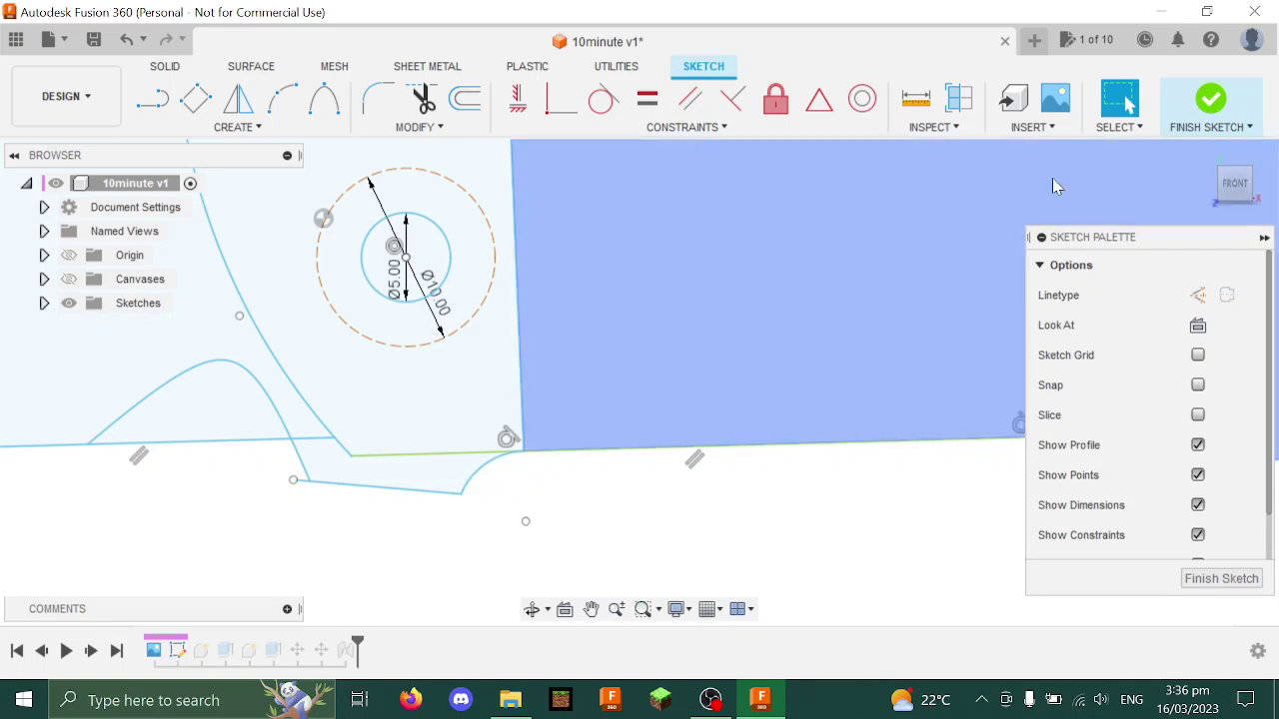
pyautogui.click(1210, 99)
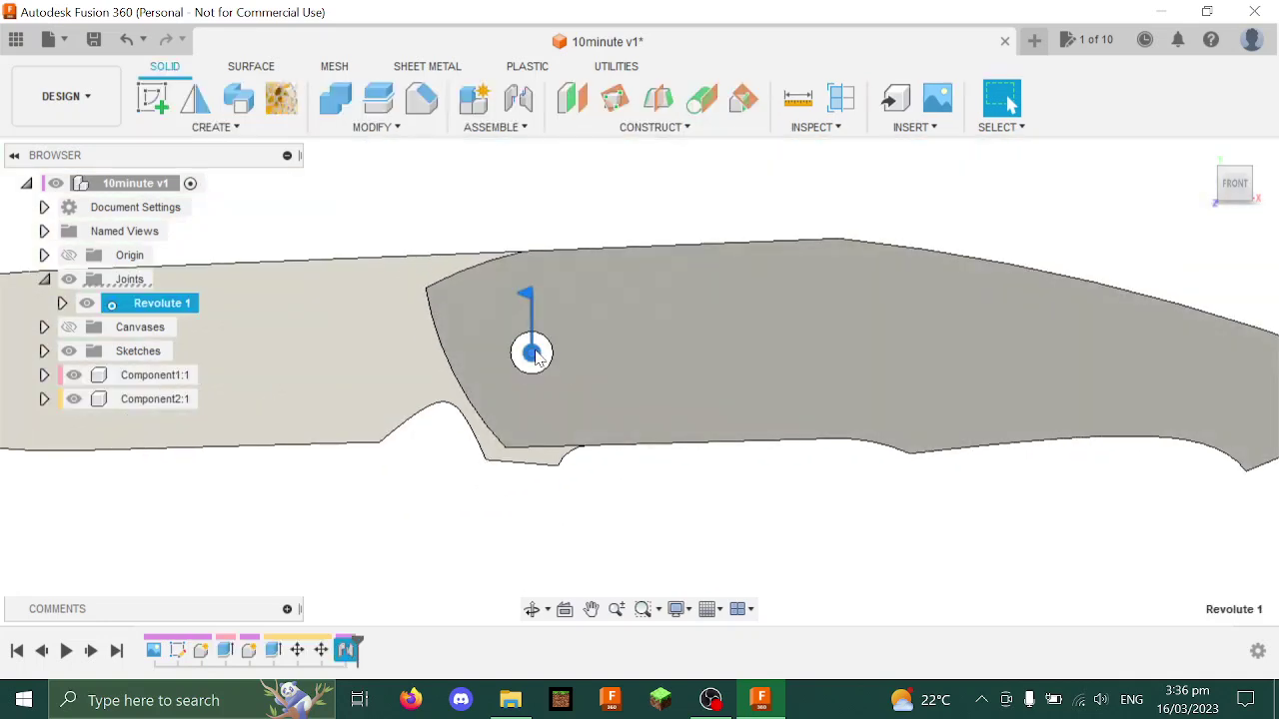
# Rotate the revolute joint to 174 degrees to check the shortened tang against the handle, and cancel the rotation
pyautogui.click(534, 351)
pyautogui.moveTo(531, 248); pyautogui.dragTo(508, 455)
pyautogui.scroll(1, 541, 240)
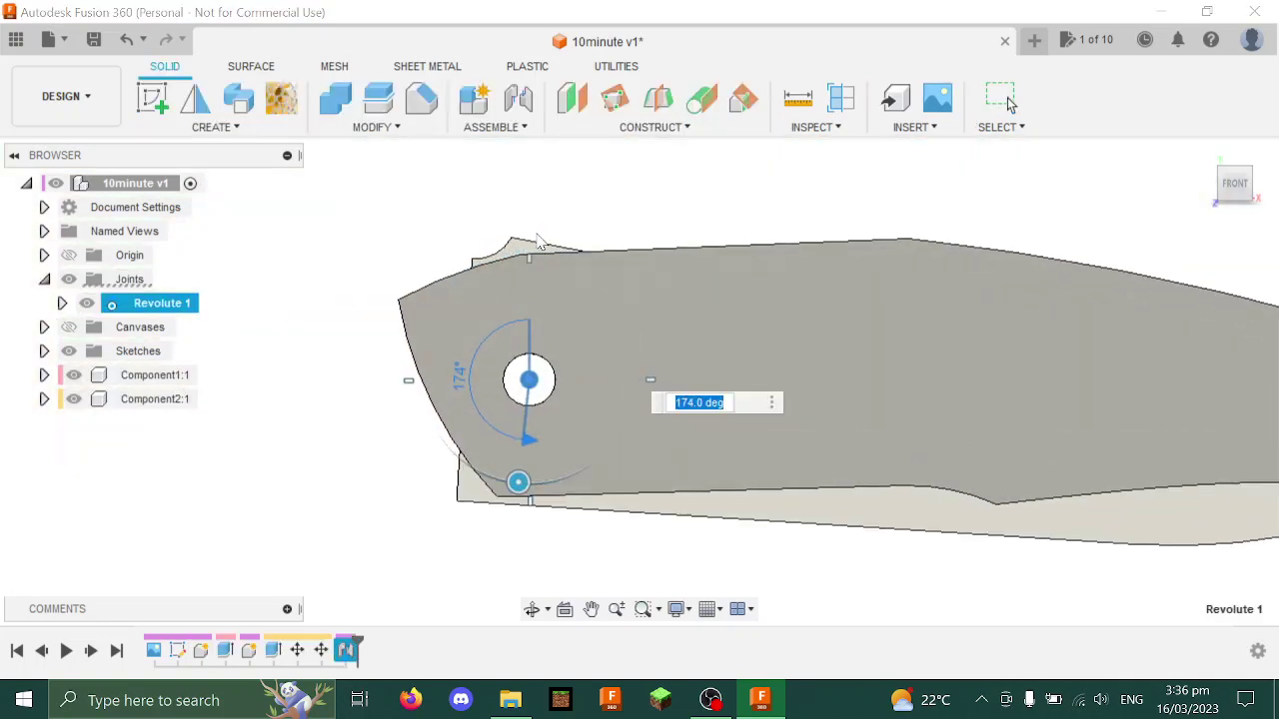
pyautogui.press('Escape')
pyautogui.doubleClick(178, 650)
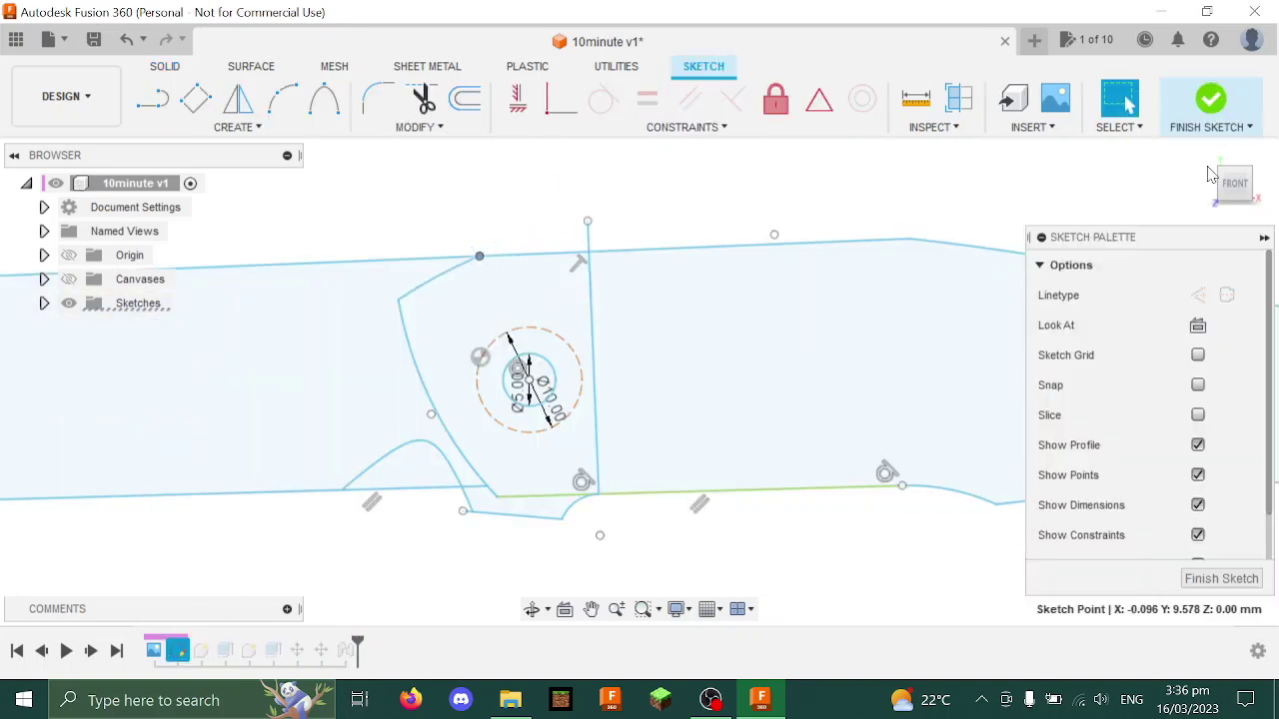
pyautogui.click(1212, 105)
# Fold the blade to the 174-degree limit, inspect the tang around the handle's pivot end, and apply the rotation
pyautogui.click(523, 380)
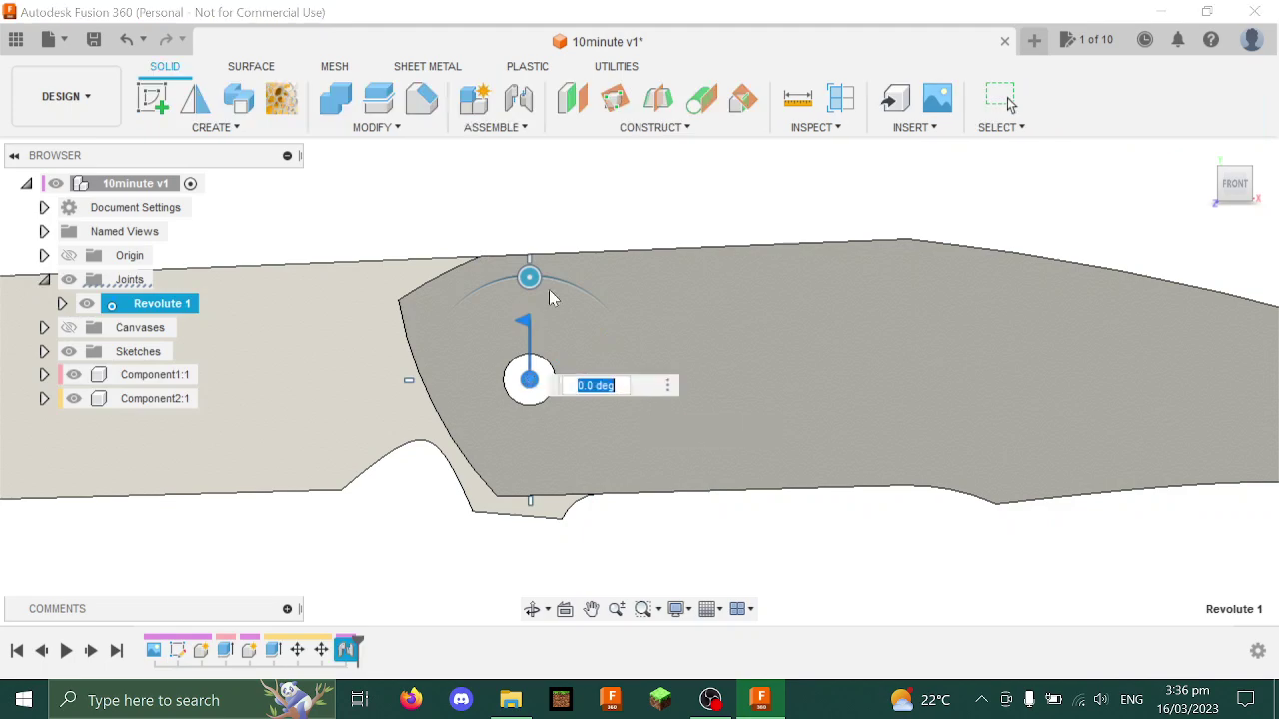
pyautogui.moveTo(531, 278)
pyautogui.mouseDown()
pyautogui.moveTo(713, 404)
pyautogui.moveTo(757, 212)
pyautogui.mouseUp()
pyautogui.scroll(6, 504, 245)
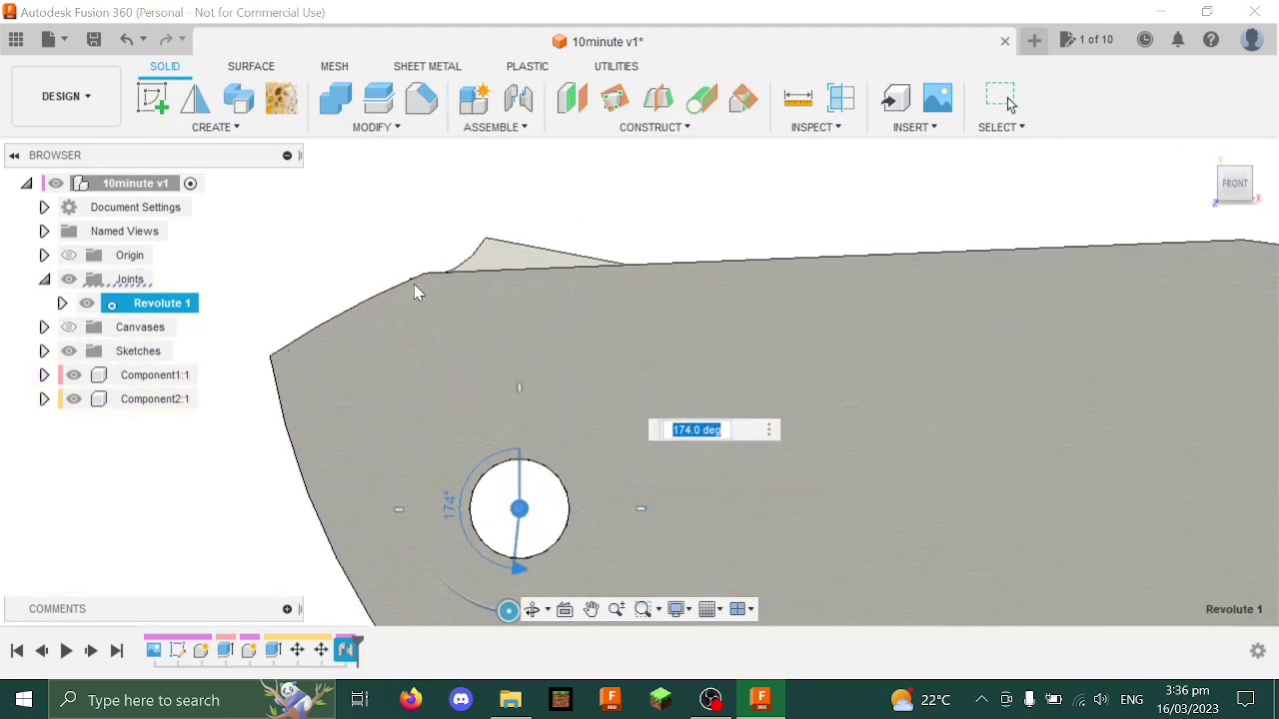
pyautogui.scroll(-6, 456, 232)
pyautogui.moveTo(634, 202); pyautogui.dragTo(618, 204, button='middle')
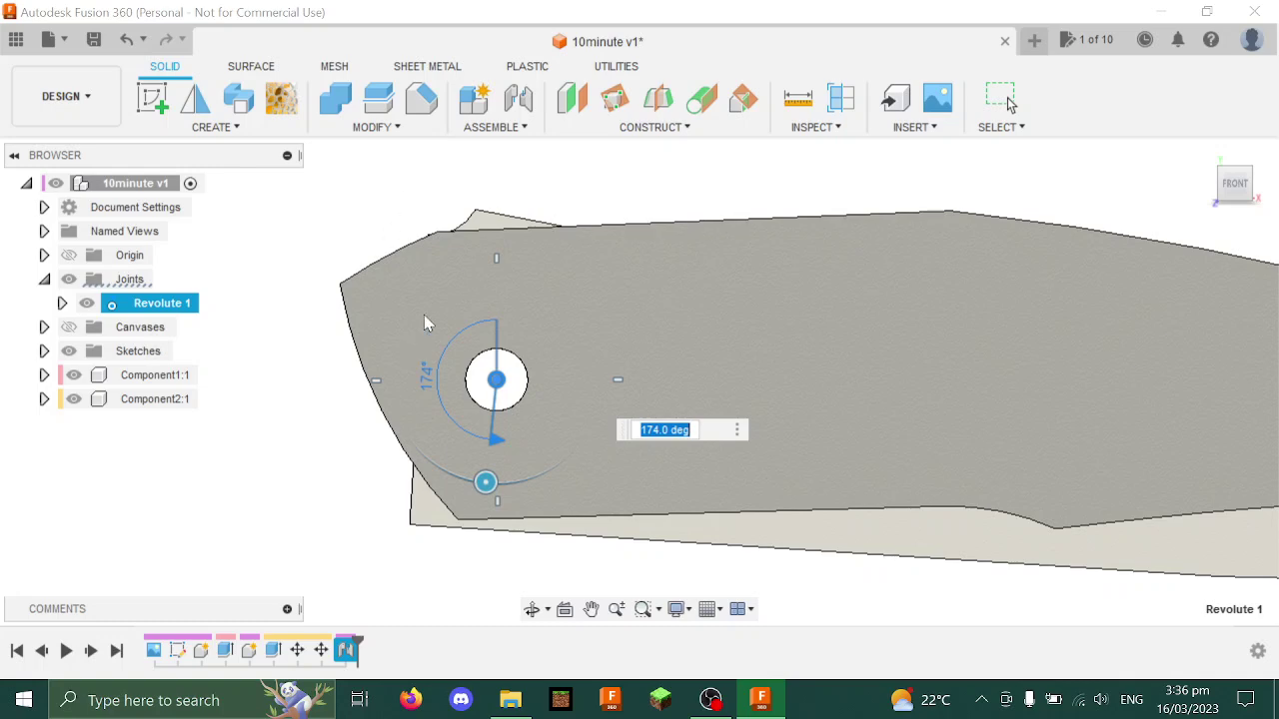
pyautogui.press('Return')
# Capture the folded position and sketch a closed profile on the handle's front face, enclosing the area beyond its pivot end
pyautogui.click(628, 448)
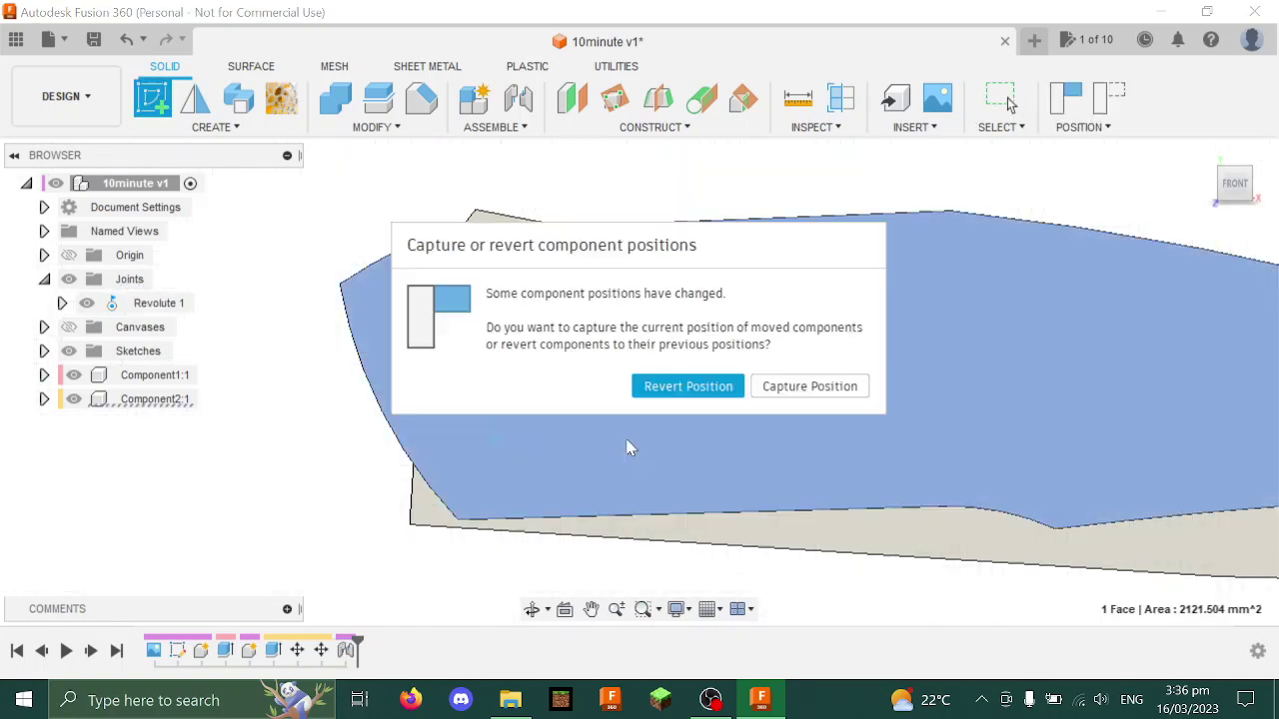
pyautogui.click(815, 389)
pyautogui.press('l')
pyautogui.click(657, 551)
pyautogui.click(543, 560)
pyautogui.moveTo(542, 560); pyautogui.dragTo(645, 265)
pyautogui.click(640, 263)
# Extrude the profile as a cut to trim the blade corner protruding past the handle's pivot end
pyautogui.press('e')
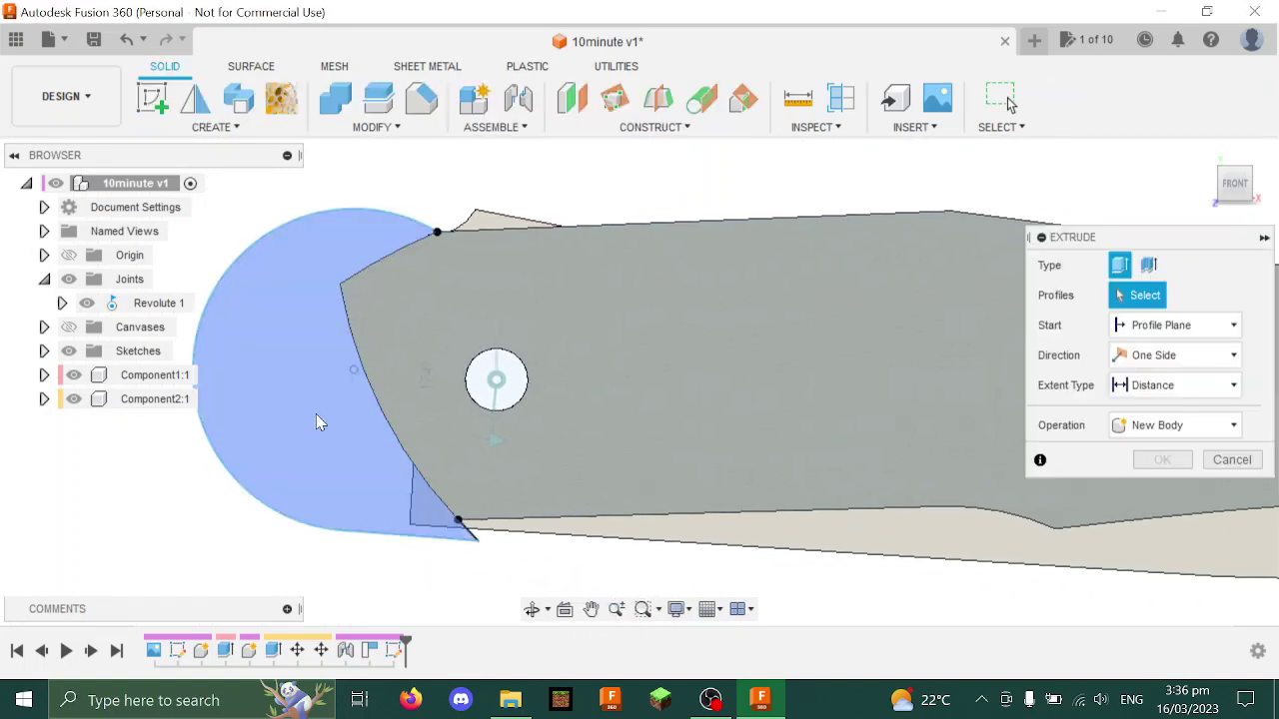
pyautogui.click(317, 420)
pyautogui.press('Escape')
# Unfold the blade by setting the revolute joint's rotation to 0 degrees
pyautogui.scroll(-3, 339, 418)
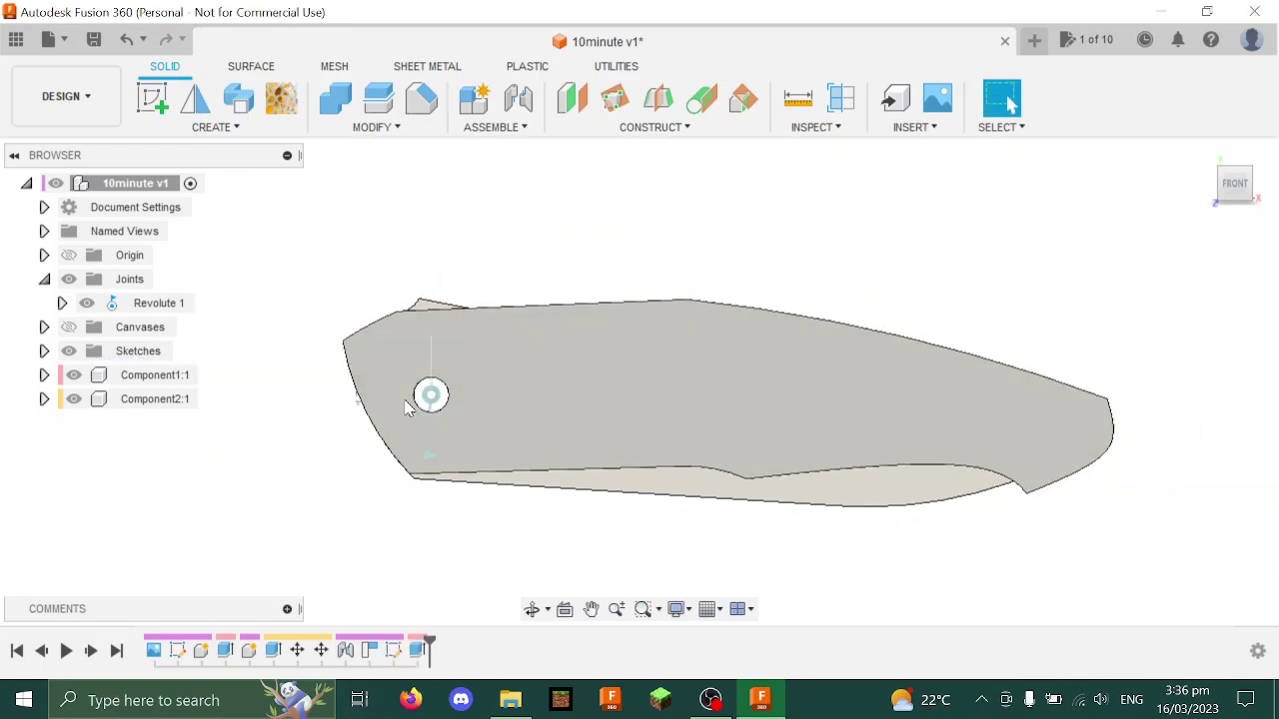
pyautogui.doubleClick(431, 396)
pyautogui.write('0')
pyautogui.press('Return')
# Start a sketch on the blade's back face, capturing the open position, and project the handle's outline into it
pyautogui.scroll(3, 364, 302)
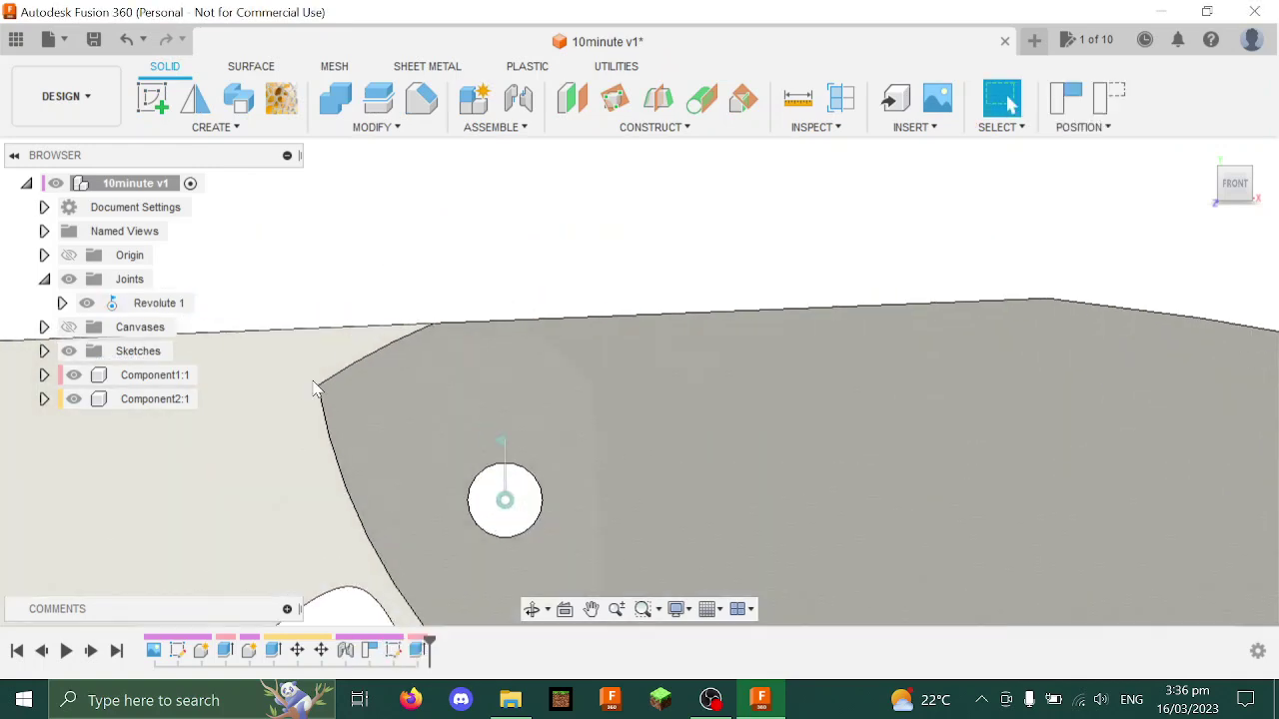
pyautogui.keyDown('shift'); pyautogui.moveTo(315, 390); pyautogui.dragTo(220, 97, button='middle'); pyautogui.keyUp('shift')
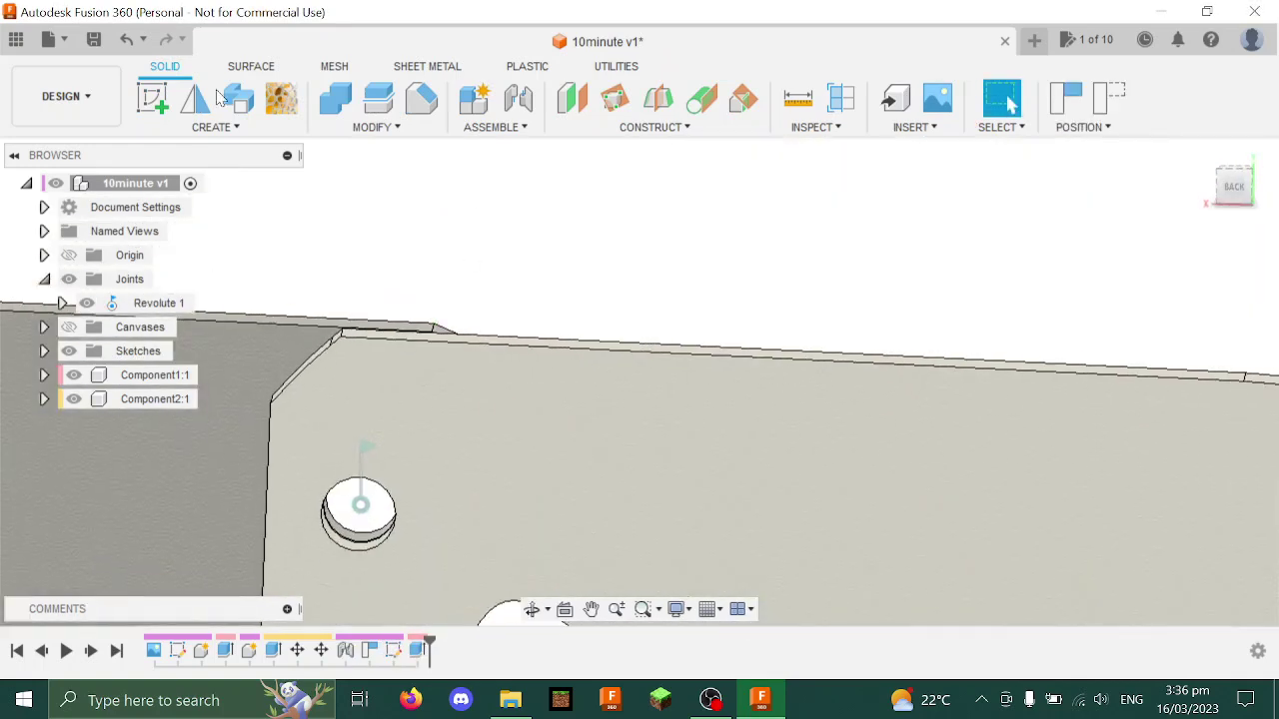
pyautogui.click(152, 98)
pyautogui.click(610, 462)
pyautogui.click(764, 388)
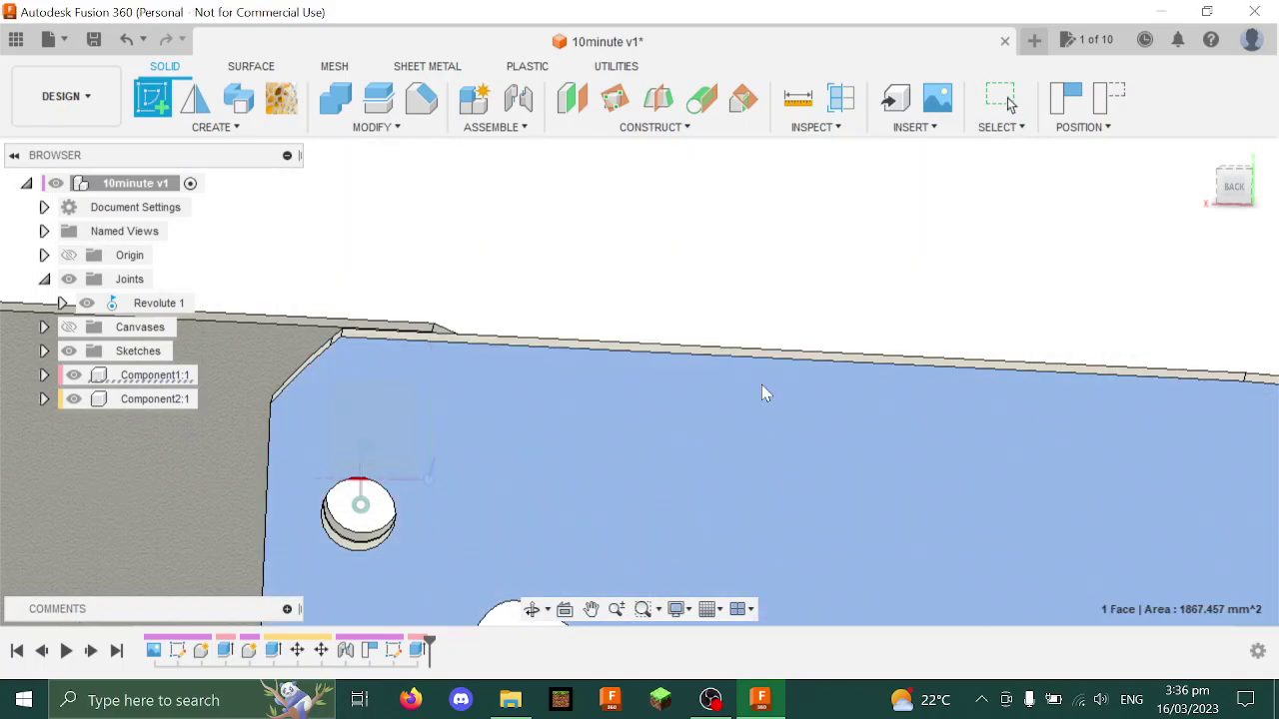
pyautogui.press('p')
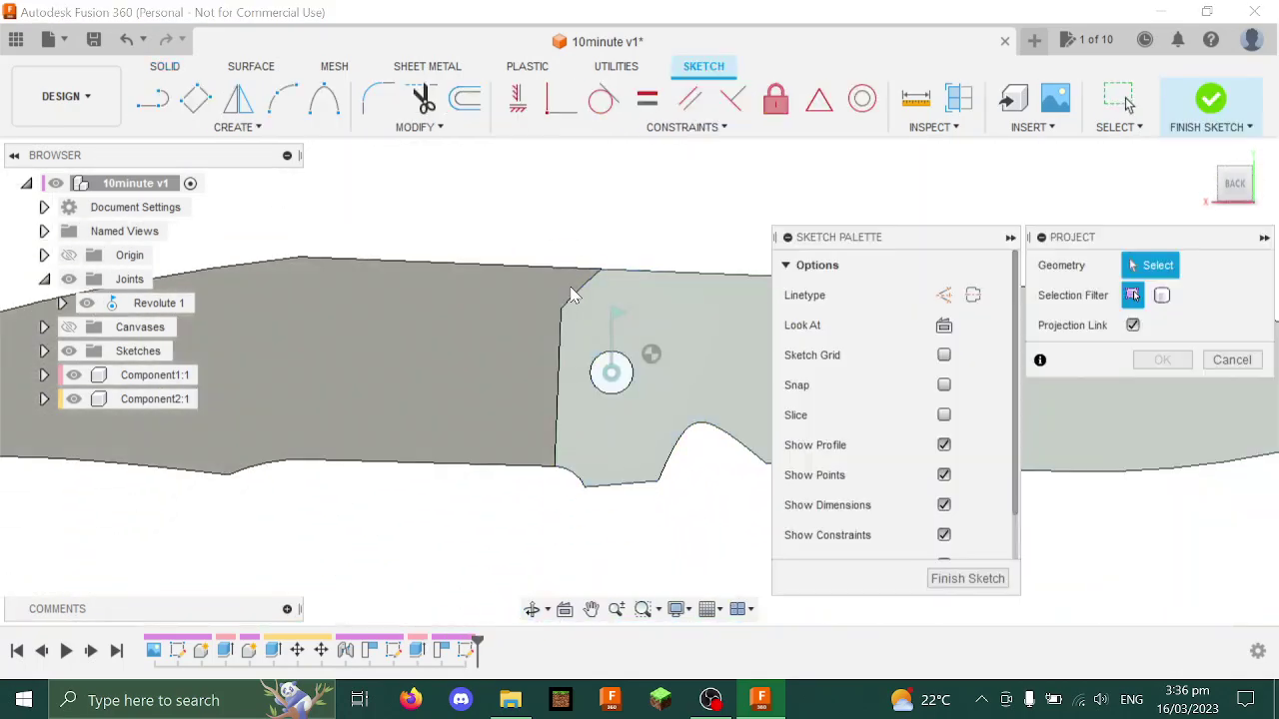
pyautogui.click(594, 441)
pyautogui.press('Return')
# Sketch an 11 mm diameter circle centred on the pivot hole
pyautogui.scroll(5, 597, 441)
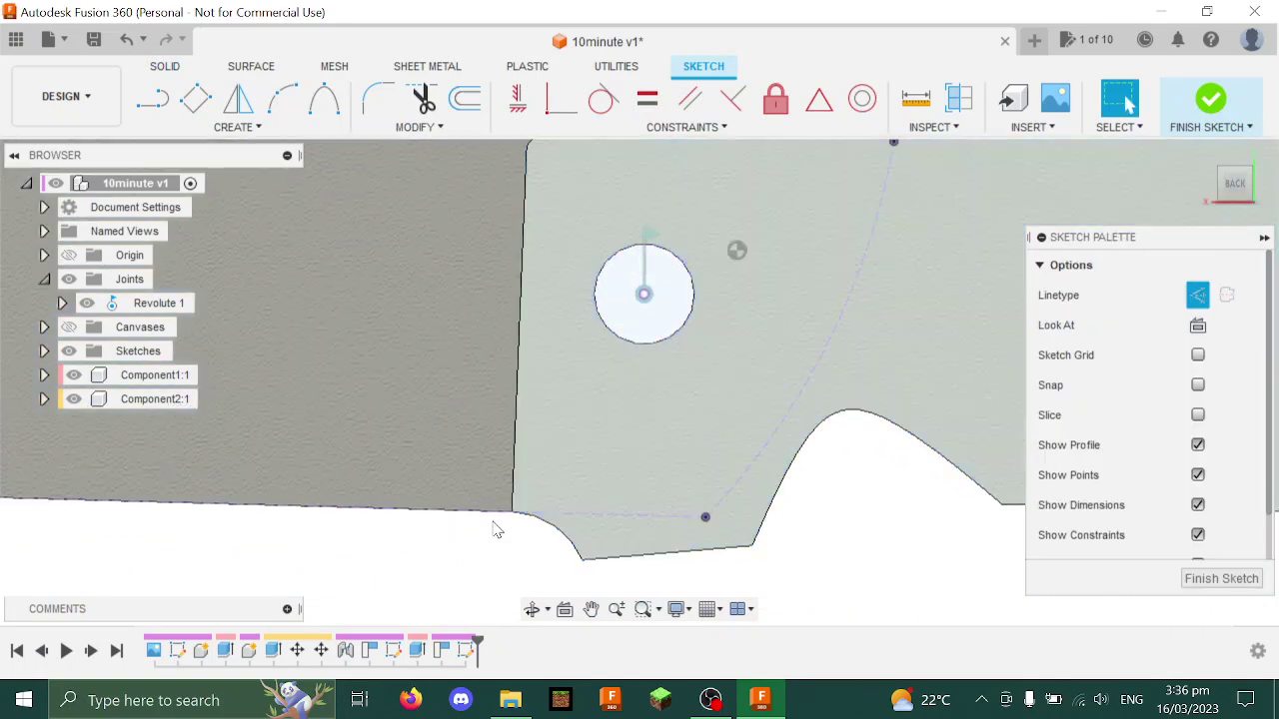
pyautogui.scroll(1, 530, 452)
pyautogui.scroll(-3, 571, 442)
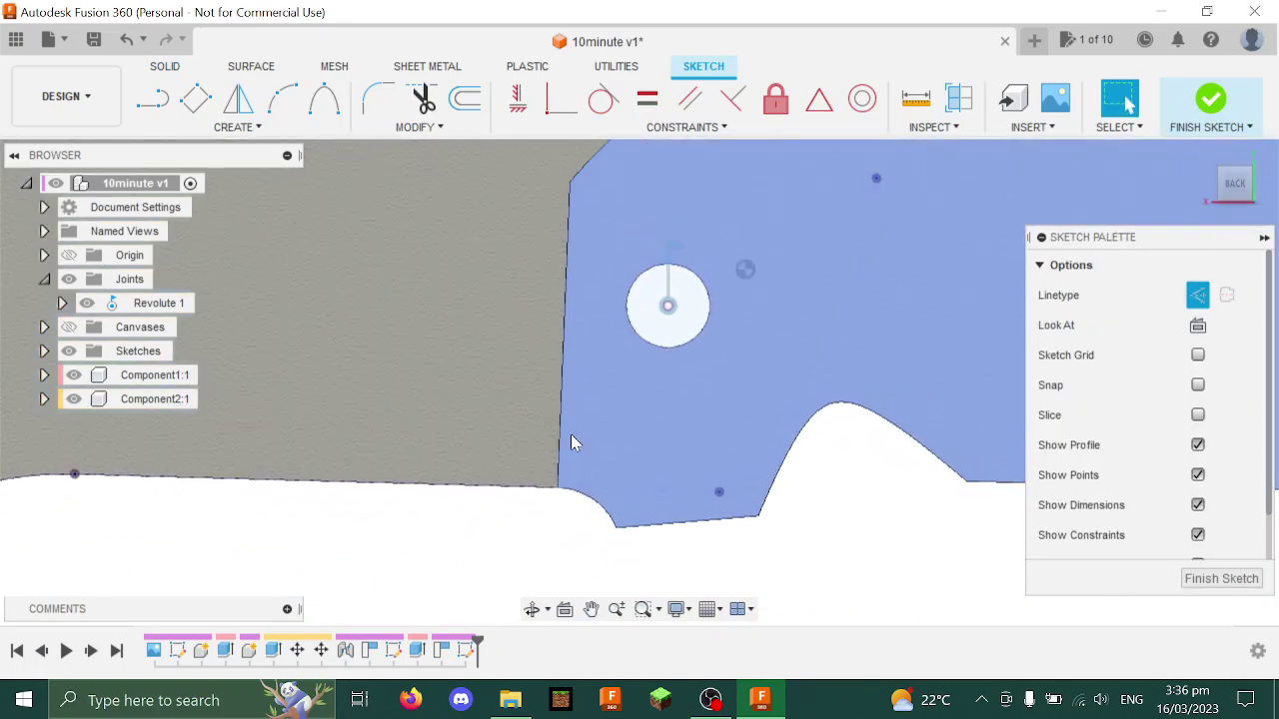
pyautogui.scroll(3, 575, 514)
pyautogui.moveTo(584, 503); pyautogui.dragTo(576, 490, button='middle')
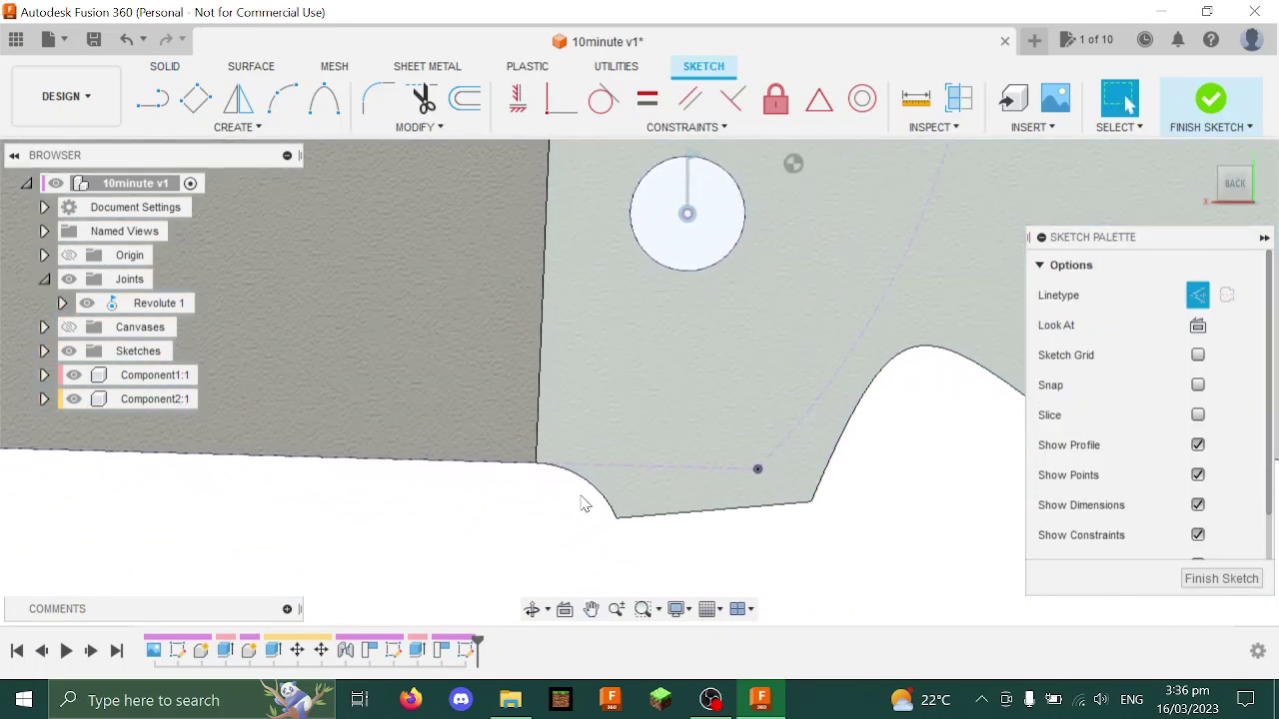
pyautogui.scroll(1, 588, 480)
pyautogui.scroll(-3, 585, 484)
pyautogui.moveTo(616, 343); pyautogui.dragTo(604, 374, button='middle')
pyautogui.press('c')
pyautogui.click(655, 292)
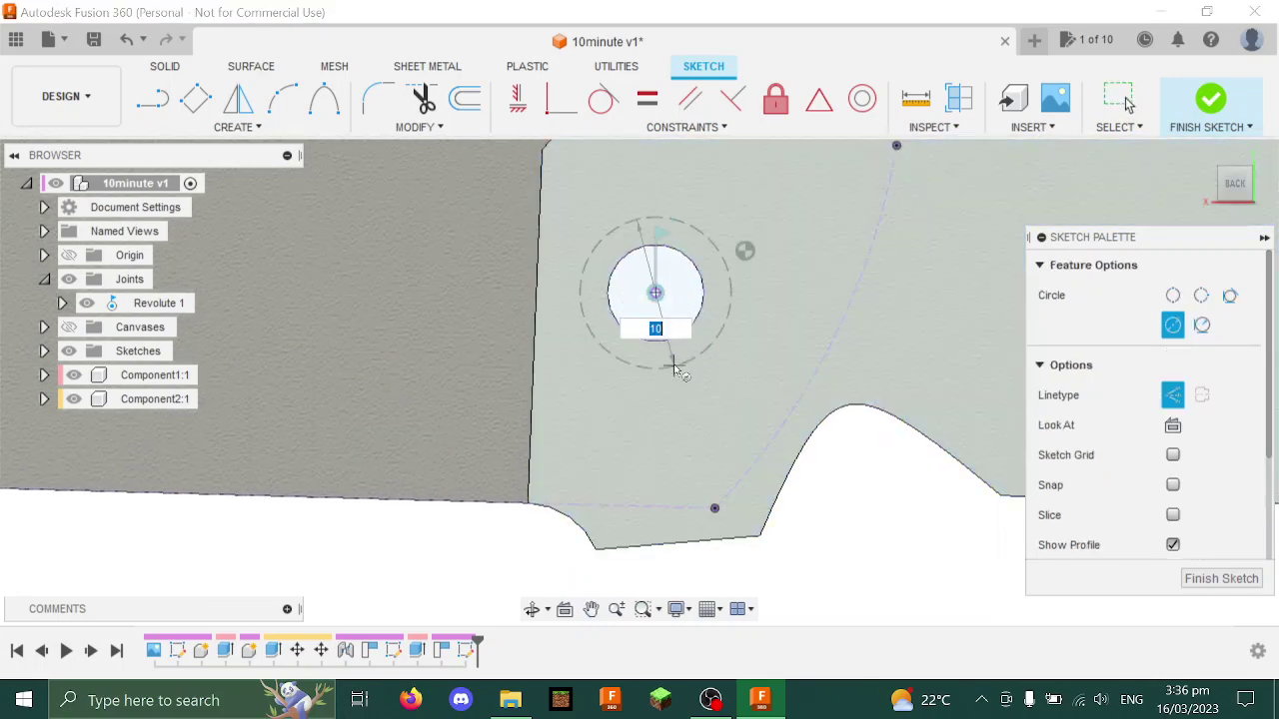
pyautogui.write('11')
pyautogui.press('Return')
pyautogui.press('Escape')
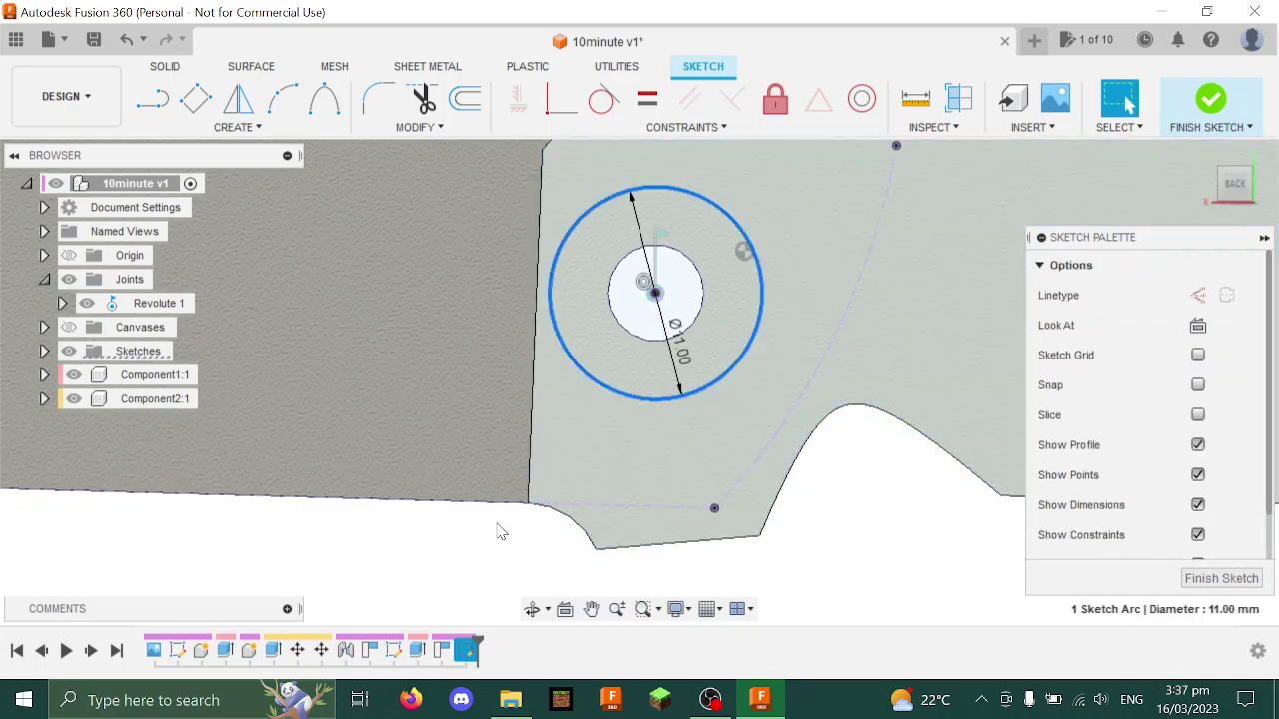
# Sketch a 3 mm diameter circle between the 11 mm circle and the blade's upper edge
pyautogui.click(496, 532)
pyautogui.scroll(-3, 583, 571)
pyautogui.scroll(1, 583, 572)
pyautogui.press('c')
pyautogui.click(622, 195)
pyautogui.write('3')
pyautogui.press('Return')
pyautogui.press('Escape')
# Create a partial circular pattern of the 3 mm circle around the pivot centre with a quantity of 2
pyautogui.click(237, 127)
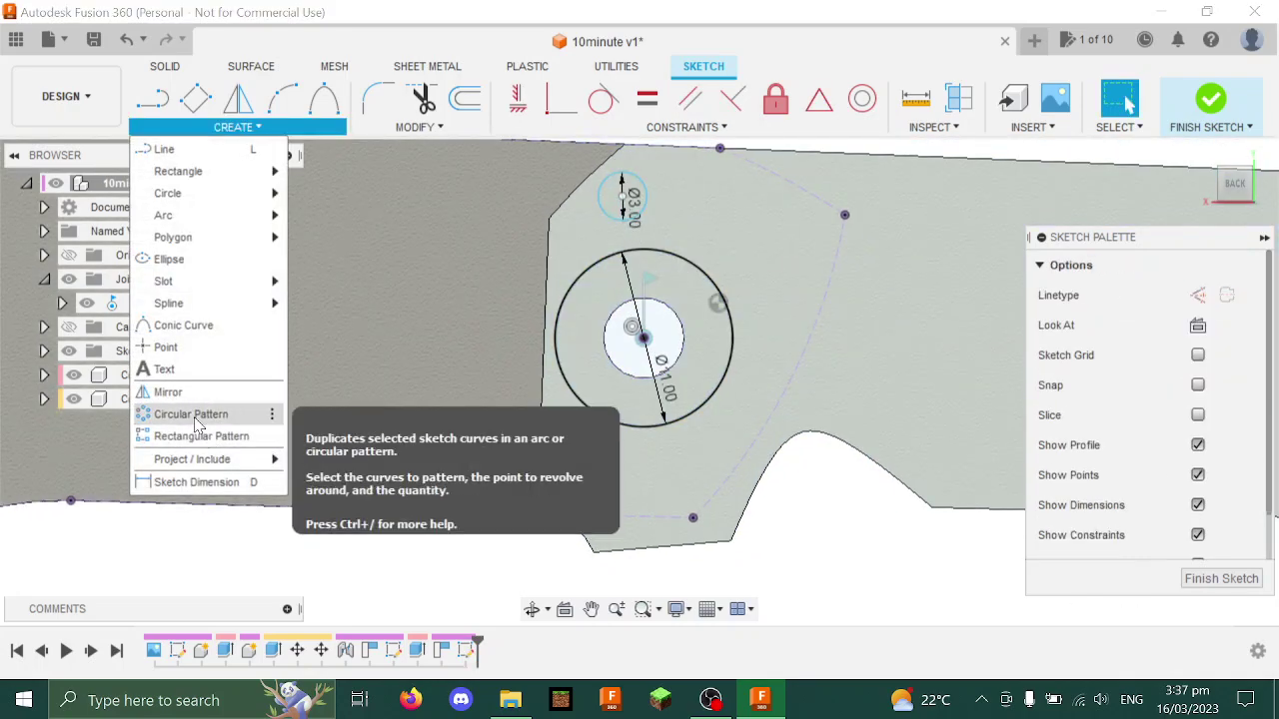
pyautogui.click(192, 416)
pyautogui.click(610, 185)
pyautogui.click(1139, 295)
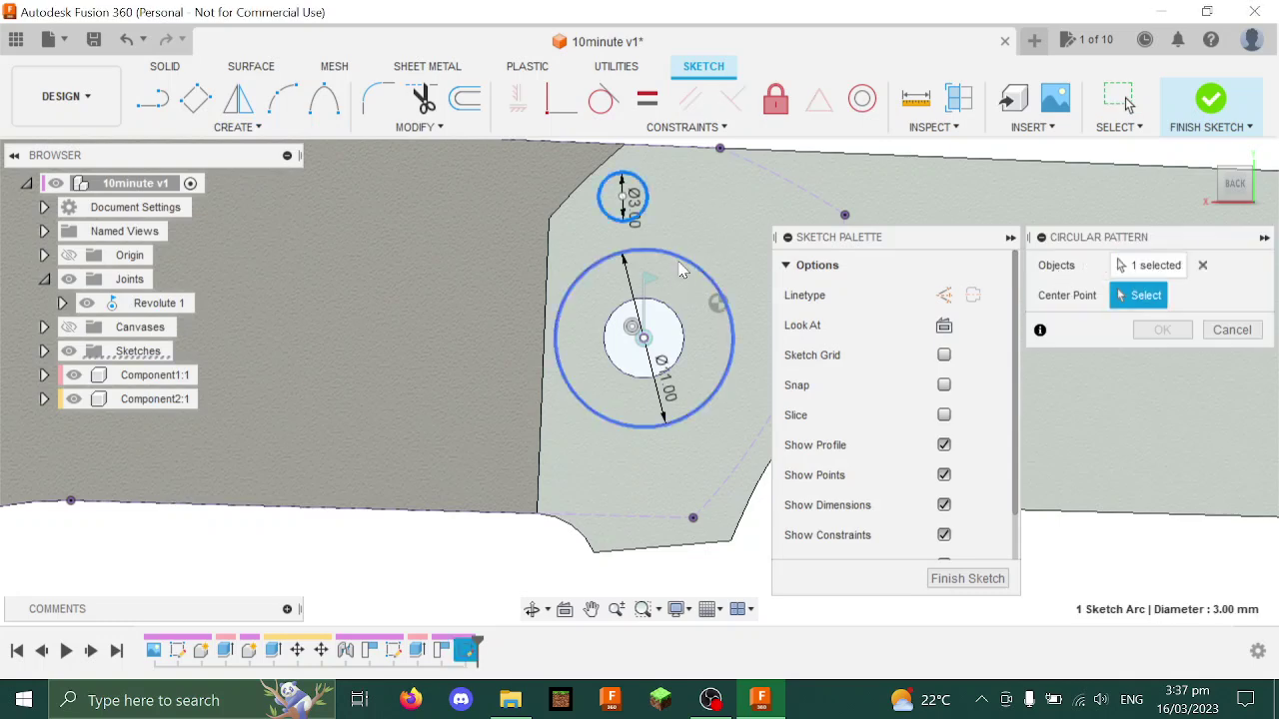
pyautogui.click(643, 337)
pyautogui.click(1177, 325)
pyautogui.click(1149, 371)
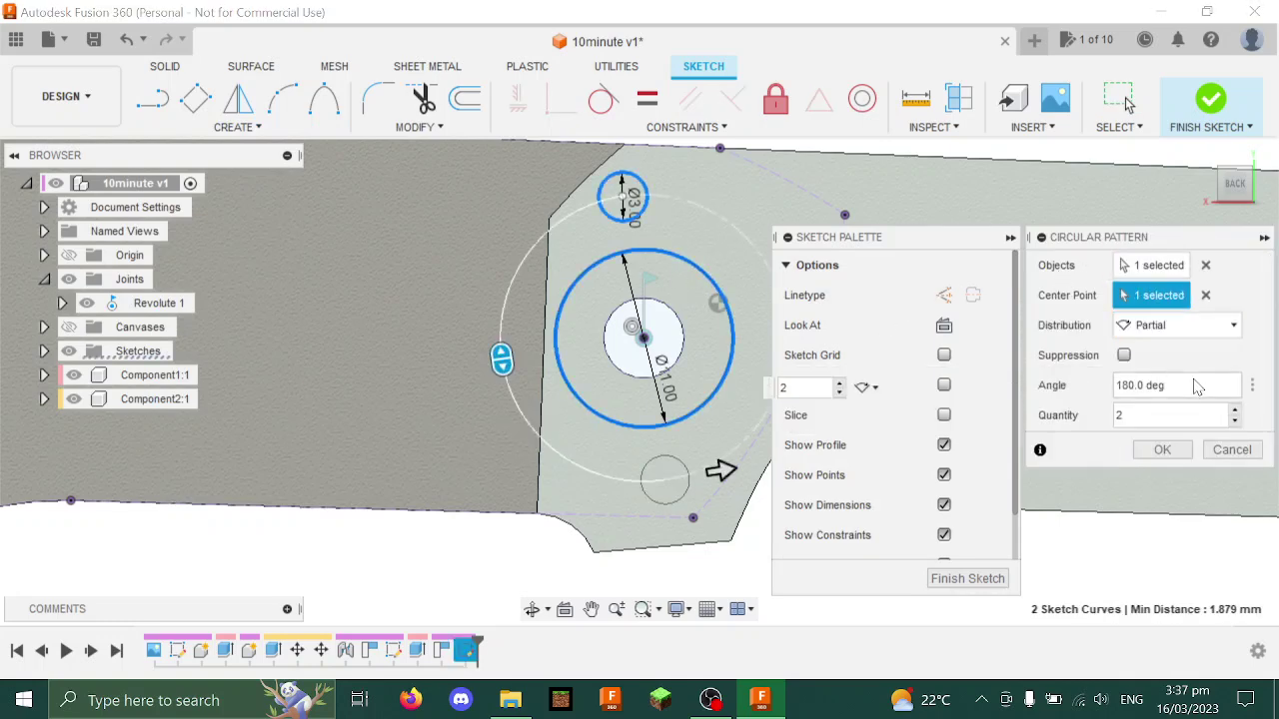
pyautogui.press('Return')
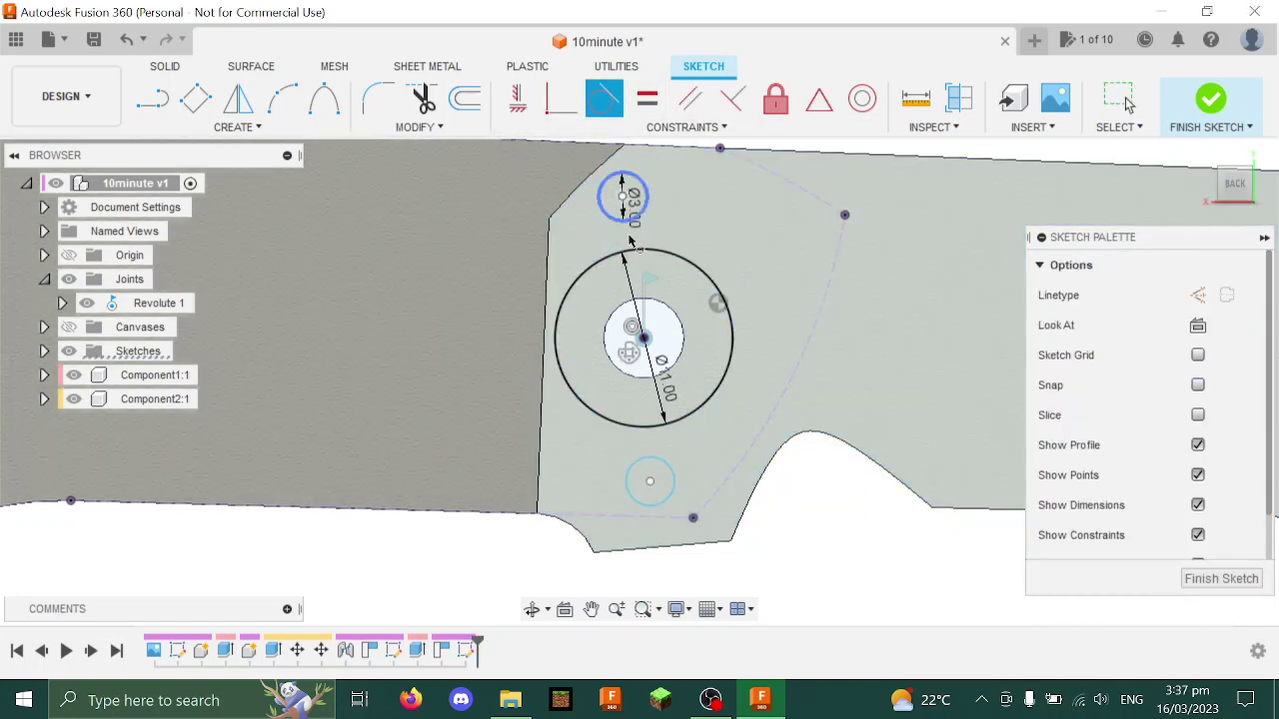
# Make the 3 mm circle tangent to the 11 mm circle, and swing the patterned pair until the lower one overlaps the tang's rear edge
pyautogui.click(619, 205)
pyautogui.click(613, 259)
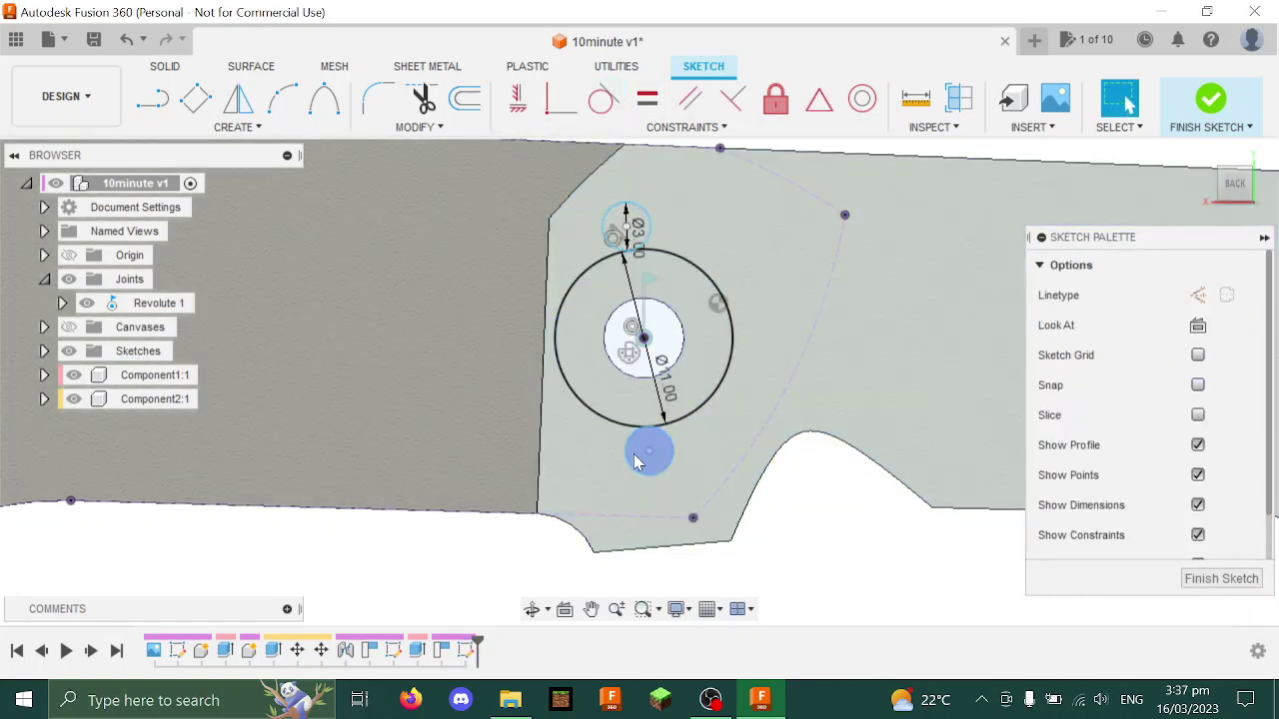
pyautogui.moveTo(638, 460); pyautogui.dragTo(548, 439)
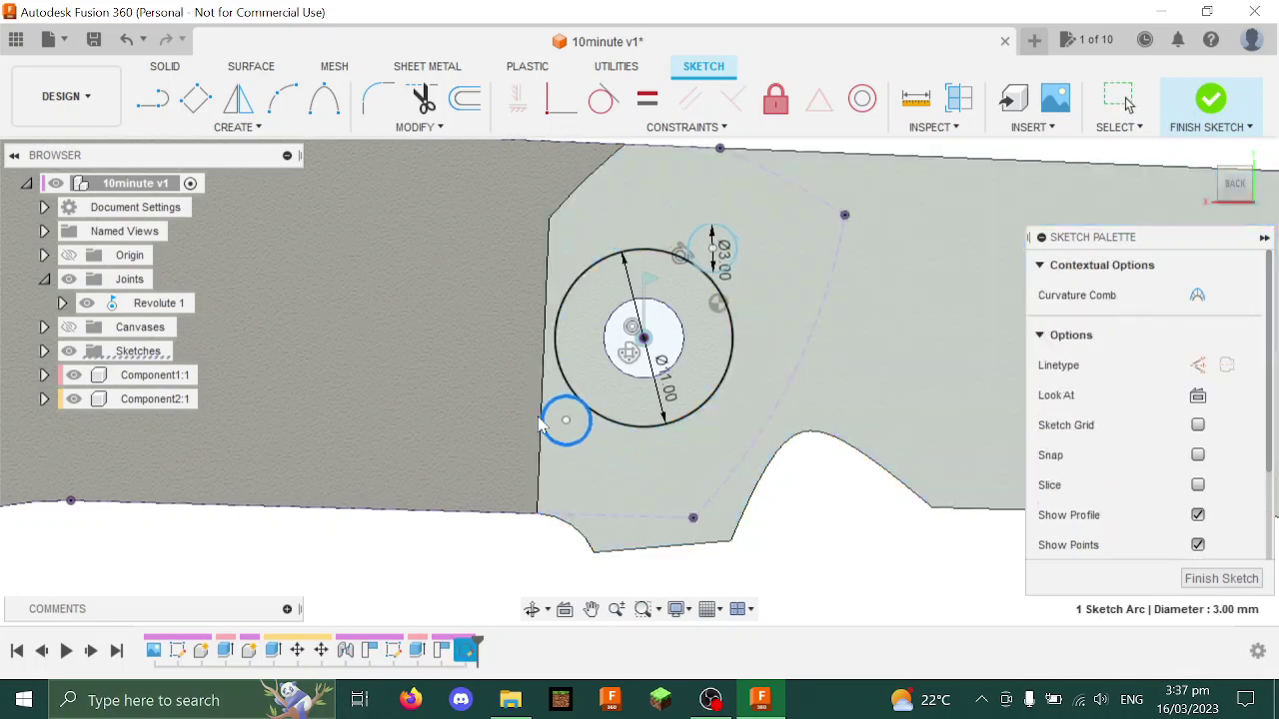
# Sketch a line about 10.9 mm long from the 11 mm circle's rear side down to the projected lower handle edge
pyautogui.scroll(5, 552, 531)
pyautogui.moveTo(555, 532); pyautogui.dragTo(514, 464, button='middle')
pyautogui.scroll(1, 525, 288)
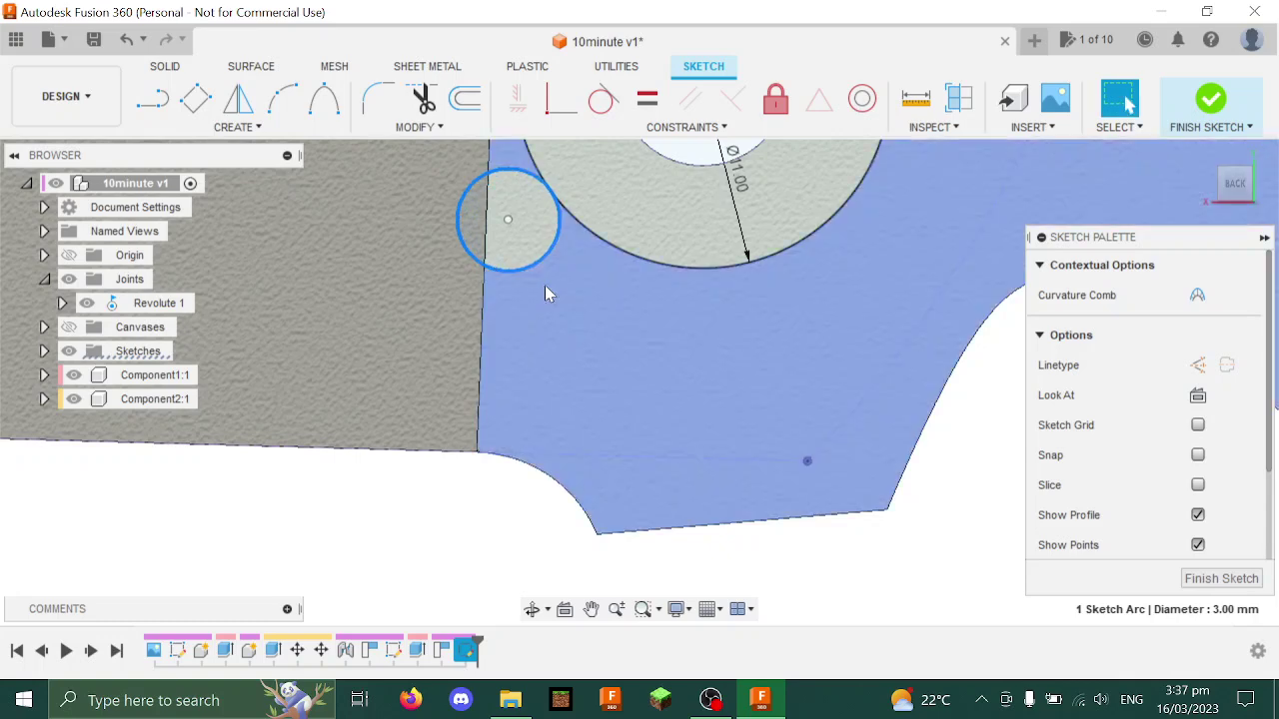
pyautogui.scroll(-2, 549, 299)
pyautogui.press('l')
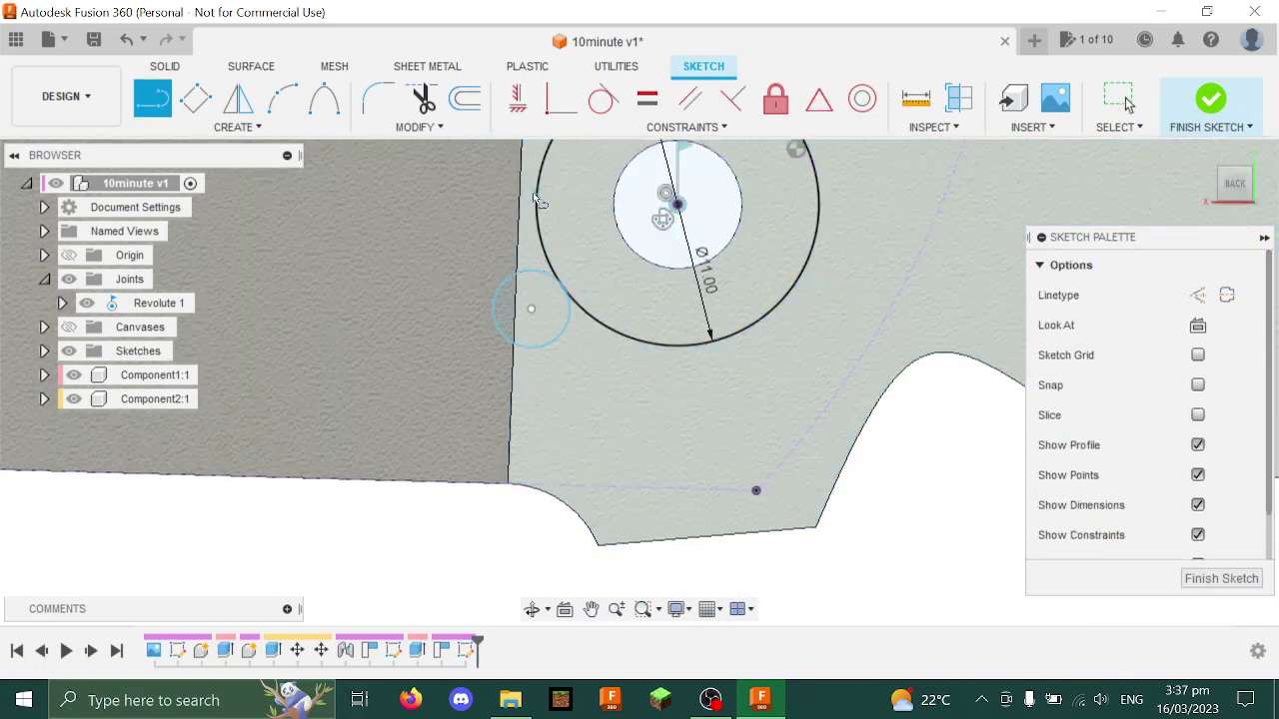
pyautogui.click(536, 202)
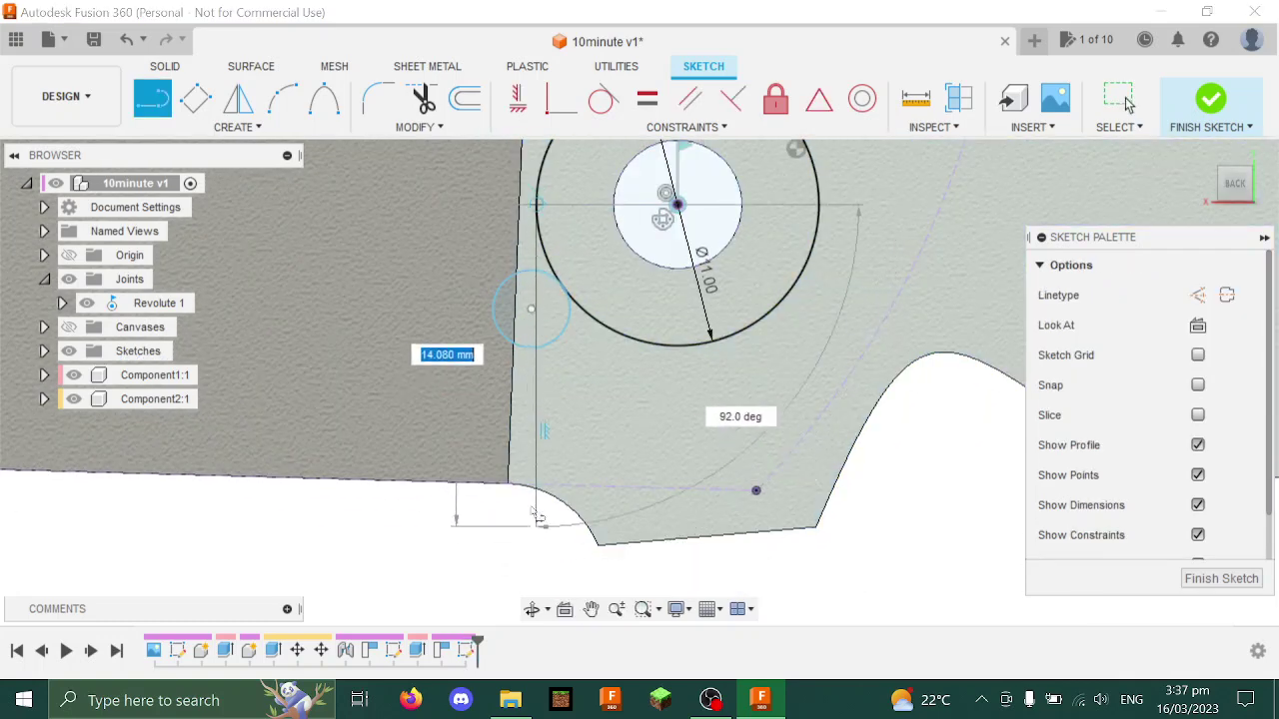
pyautogui.scroll(2, 529, 500)
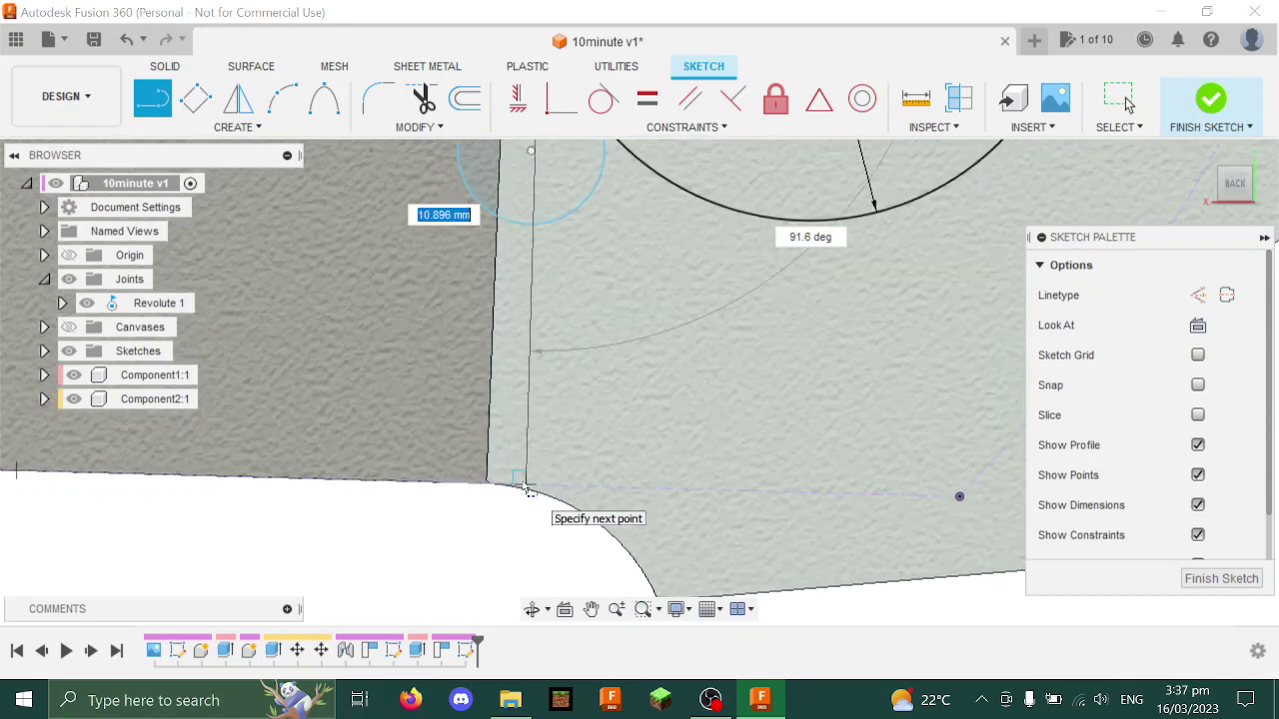
pyautogui.click(526, 490)
pyautogui.press('Escape')
# Sketch an arc about 3.1 mm across from the projected lower handle edge to the tang's bottom edge, tangent to the projected edge
pyautogui.moveTo(517, 522); pyautogui.dragTo(457, 365, button='middle')
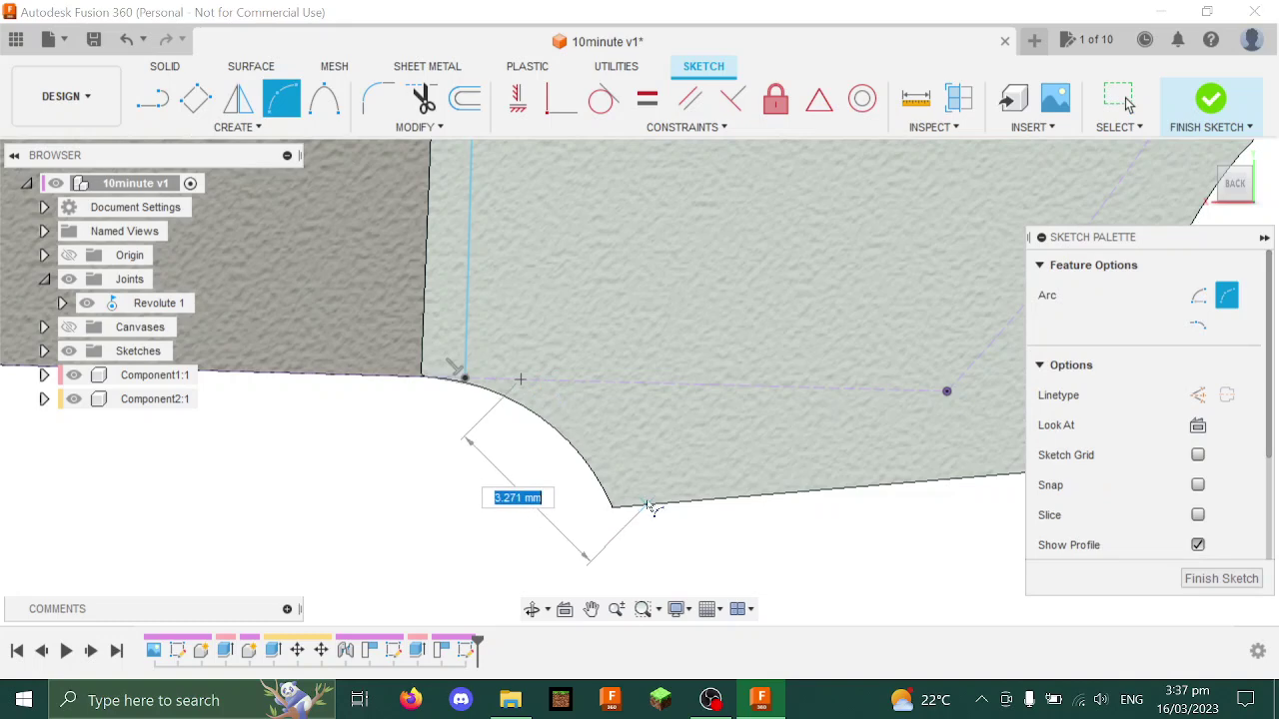
pyautogui.press('Escape')
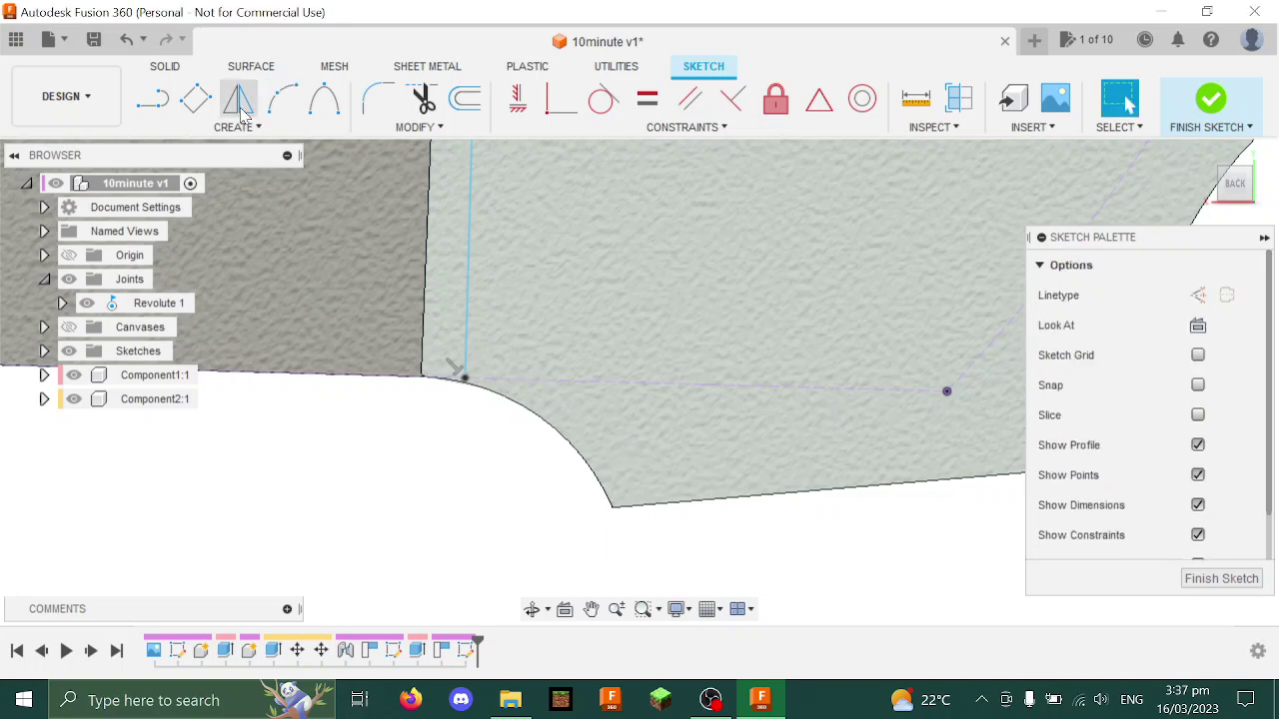
pyautogui.click(285, 107)
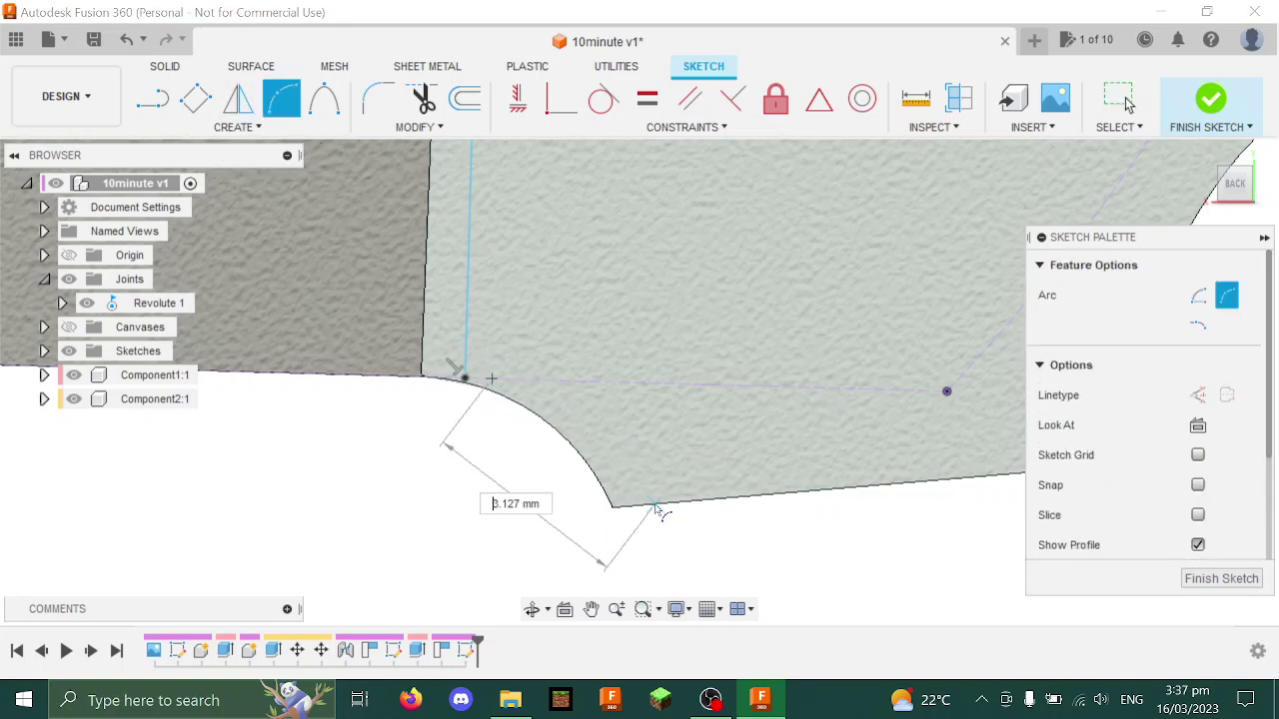
pyautogui.press('Escape')
pyautogui.scroll(7, 464, 392)
pyautogui.scroll(-5, 525, 401)
pyautogui.scroll(-1, 556, 439)
pyautogui.click(624, 412)
pyautogui.scroll(2, 636, 399)
pyautogui.click(634, 388)
pyautogui.click(390, 507)
pyautogui.scroll(-3, 500, 495)
# Close the gap along the projected lower handle edge with a short line joining the vertical line's lower end to the arc's start
pyautogui.press('e')
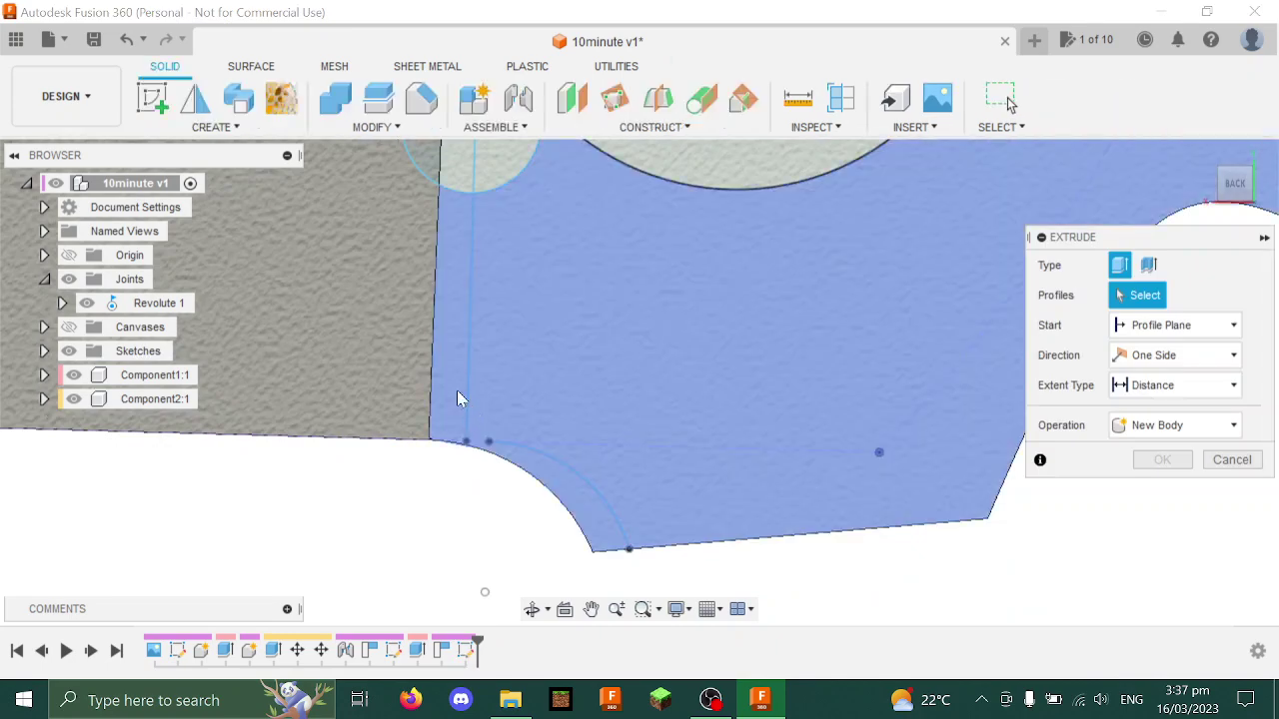
pyautogui.press('Escape')
pyautogui.scroll(4, 475, 469)
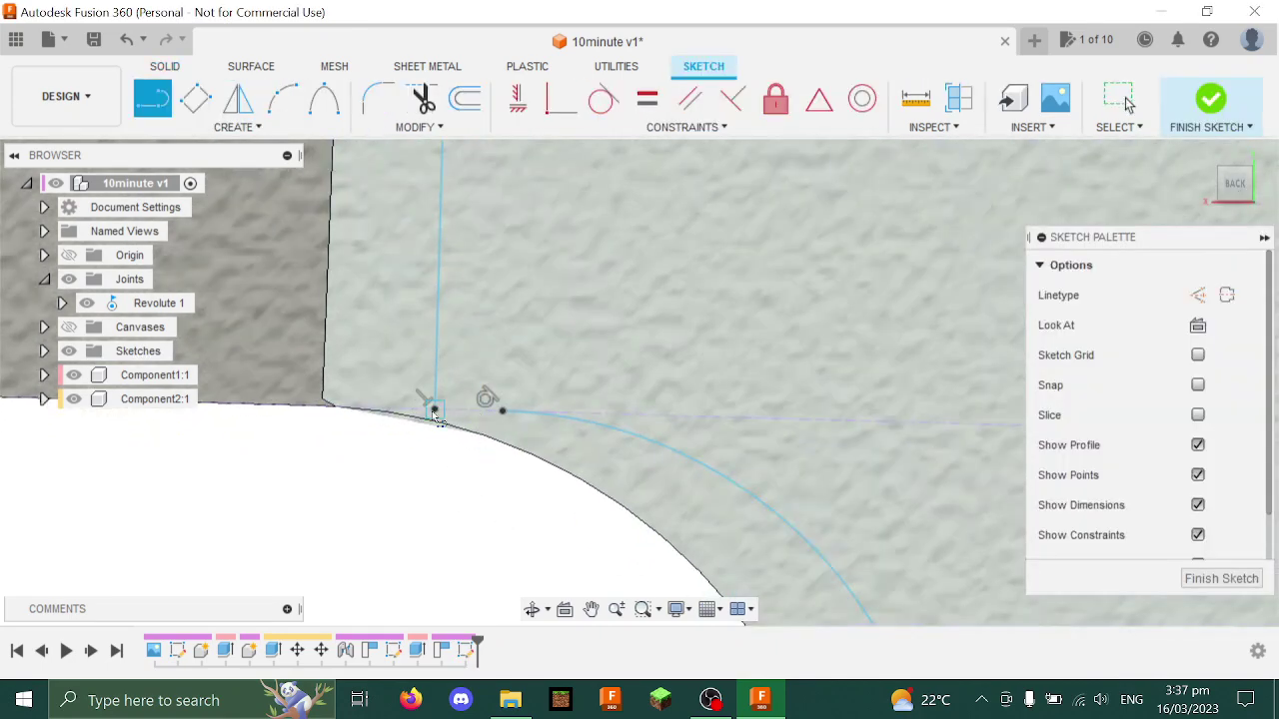
pyautogui.click(434, 411)
pyautogui.click(503, 411)
pyautogui.scroll(-8, 578, 503)
pyautogui.scroll(1, 578, 405)
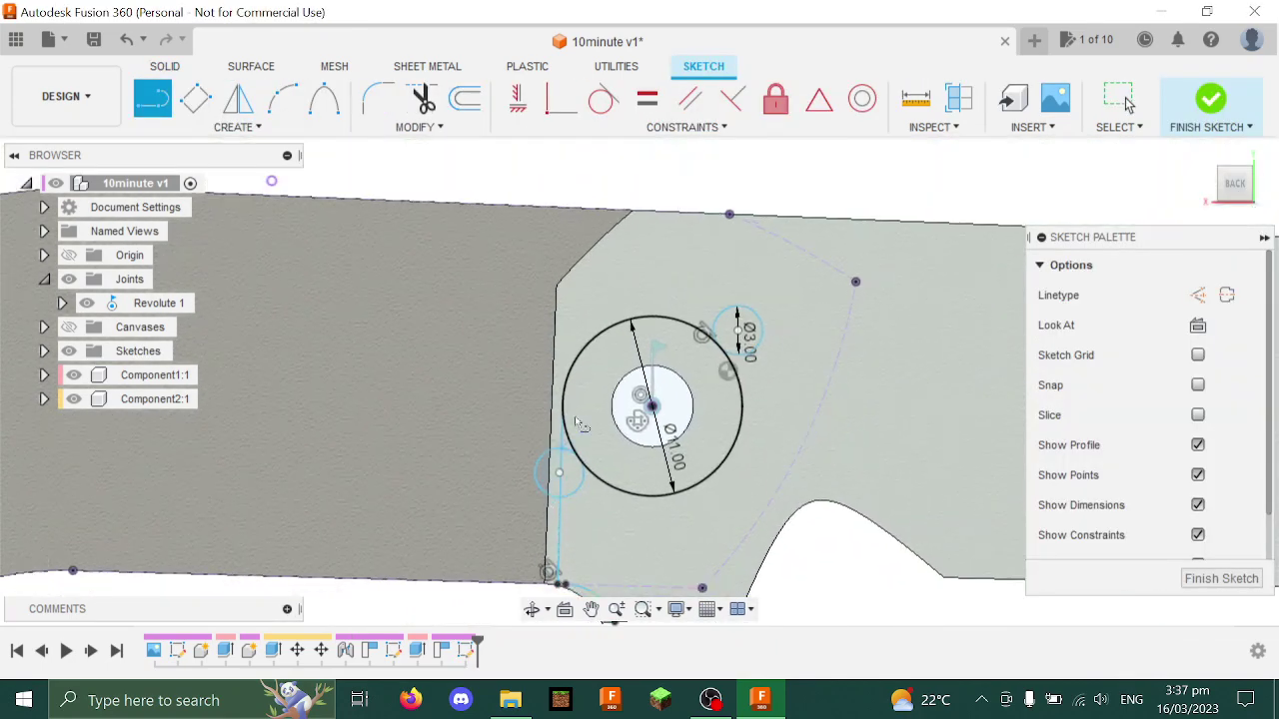
# Sketch a pivot-centred circle touching the outside of the 3 mm circle, and a line from its top out past the tang's angled corner
pyautogui.press('Escape')
pyautogui.press('c')
pyautogui.click(651, 405)
pyautogui.press('l')
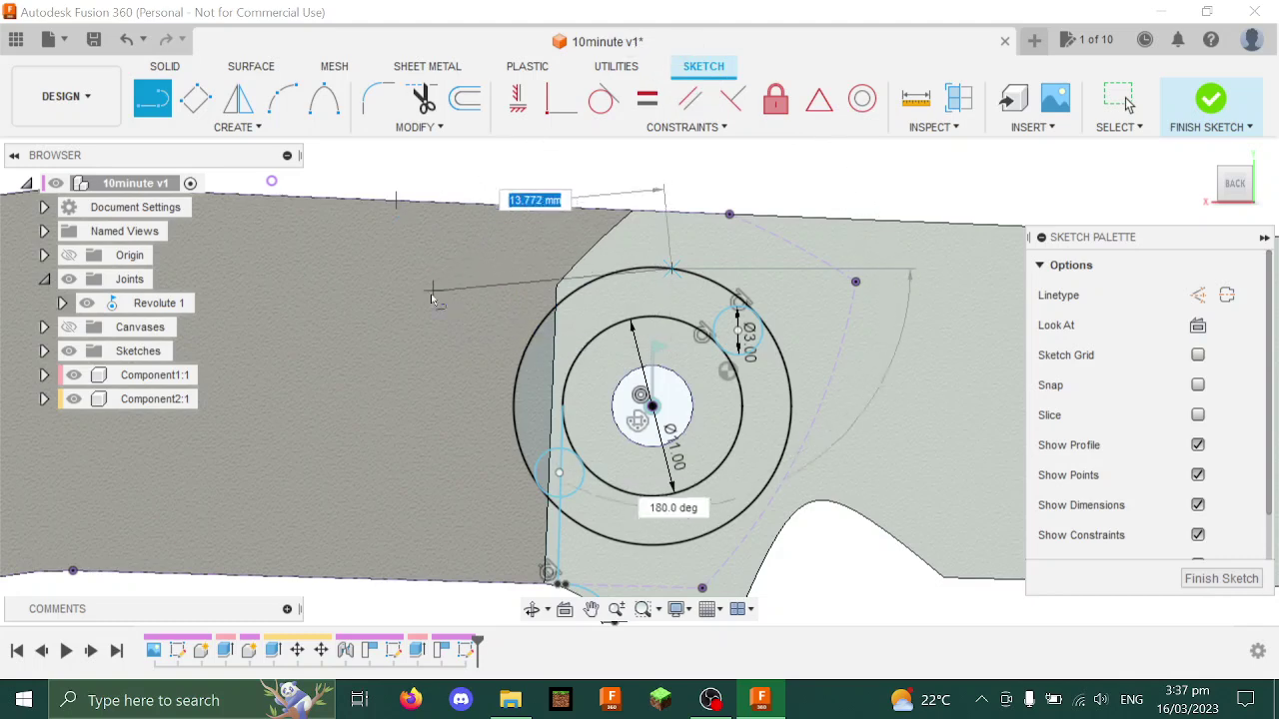
pyautogui.click(465, 228)
pyautogui.press('Escape')
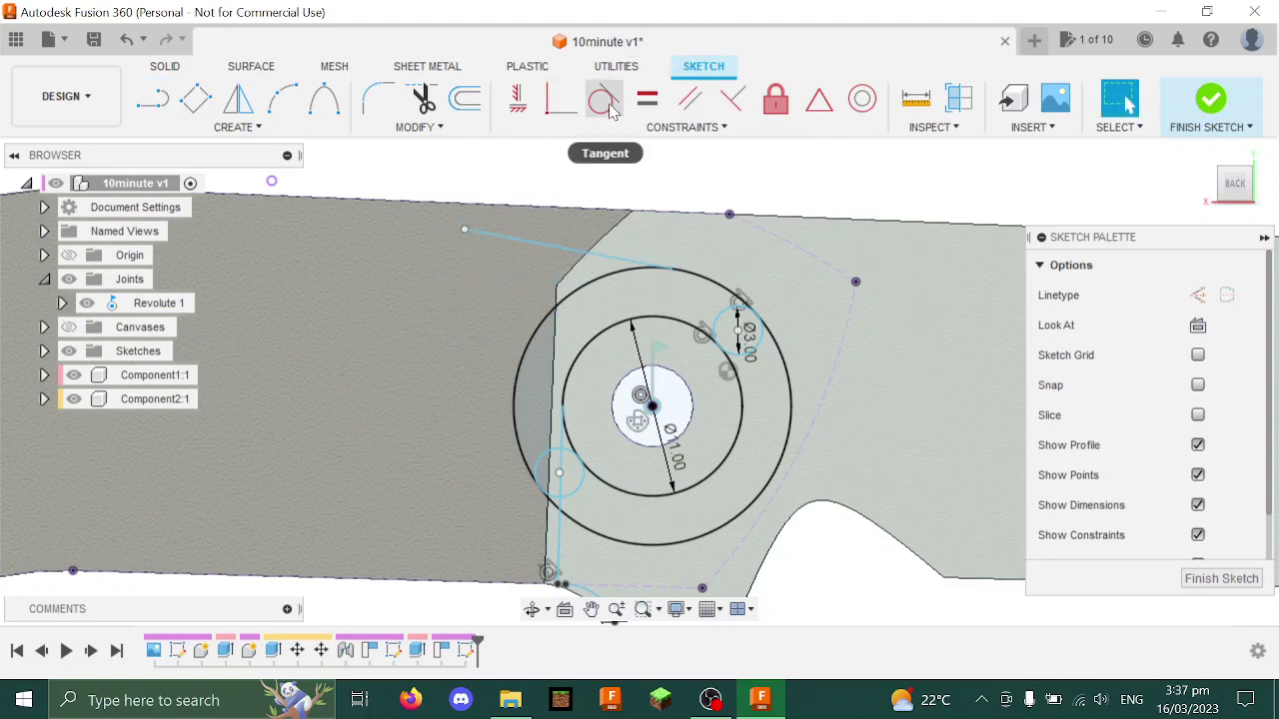
# Cut the hook-shaped stop-pin track, its rounded 3 mm ends and the sketched rear and lower tang regions out of the blade
pyautogui.press('e')
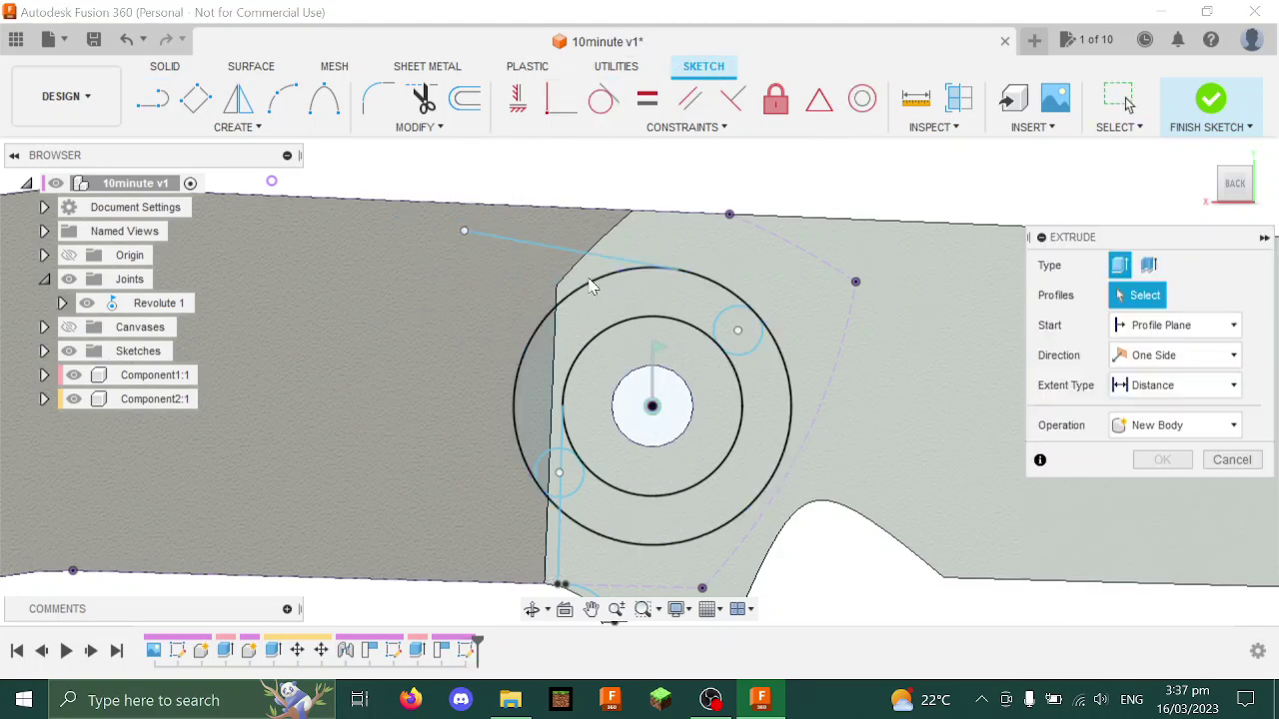
pyautogui.click(658, 305)
pyautogui.click(739, 331)
pyautogui.click(556, 477)
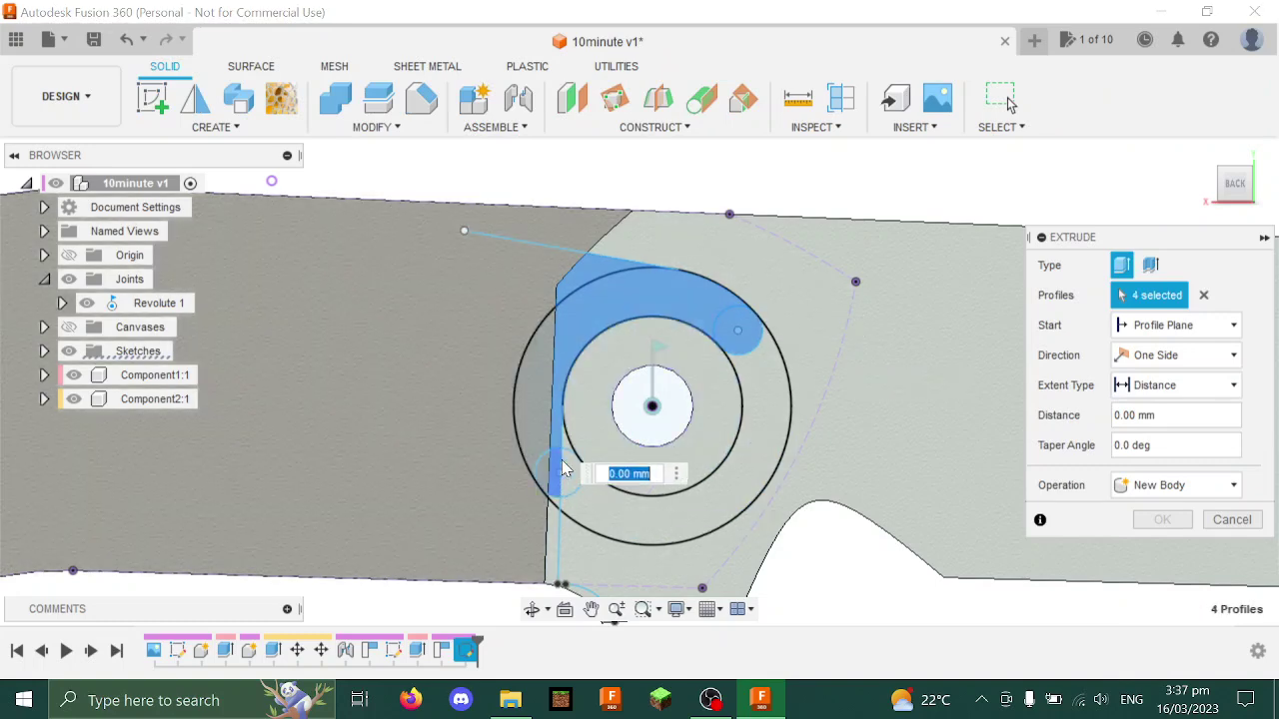
pyautogui.click(566, 441)
pyautogui.click(567, 499)
pyautogui.click(556, 503)
pyautogui.moveTo(552, 561); pyautogui.dragTo(566, 395, button='middle')
pyautogui.scroll(3, 566, 393)
pyautogui.click(571, 399)
pyautogui.press('Return')
pyautogui.scroll(-5, 581, 471)
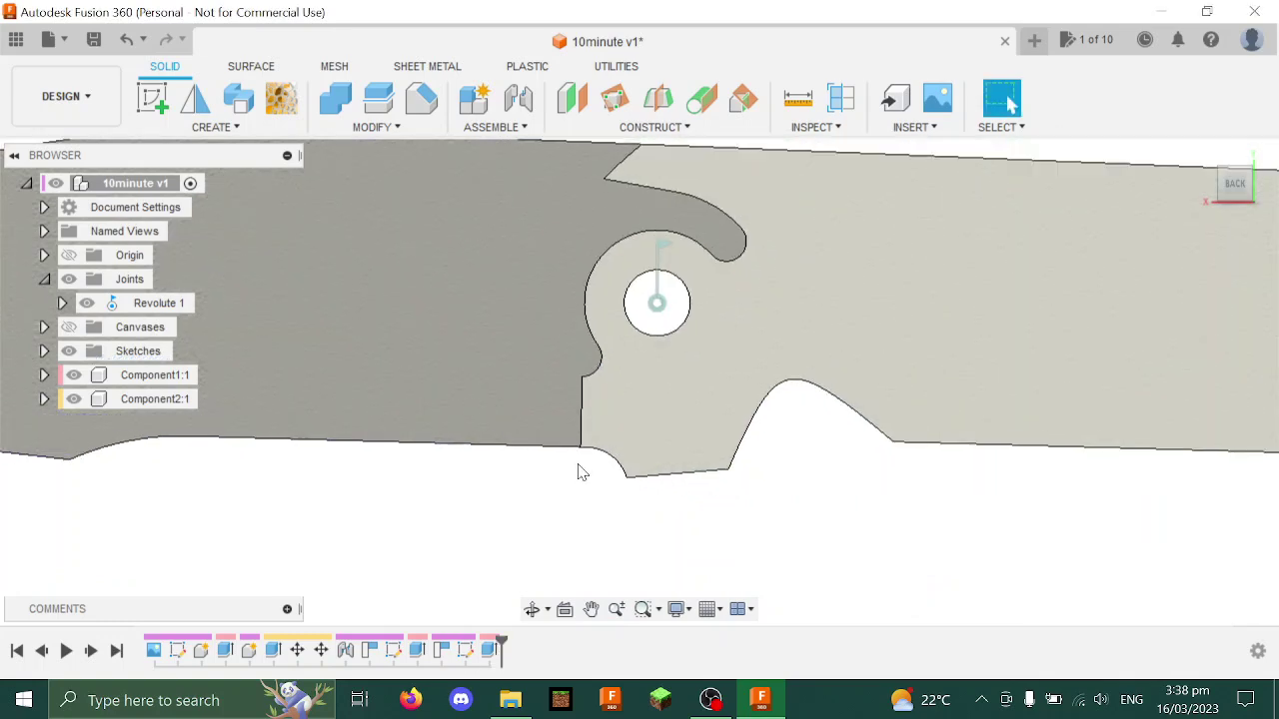
# Swing the blade about the revolute joint to 174 degrees and examine how it sits in the folded handle
pyautogui.doubleClick(641, 337)
pyautogui.moveTo(636, 231); pyautogui.dragTo(229, 413)
pyautogui.keyDown('shift'); pyautogui.moveTo(743, 240); pyautogui.dragTo(464, 260, button='middle'); pyautogui.keyUp('shift')
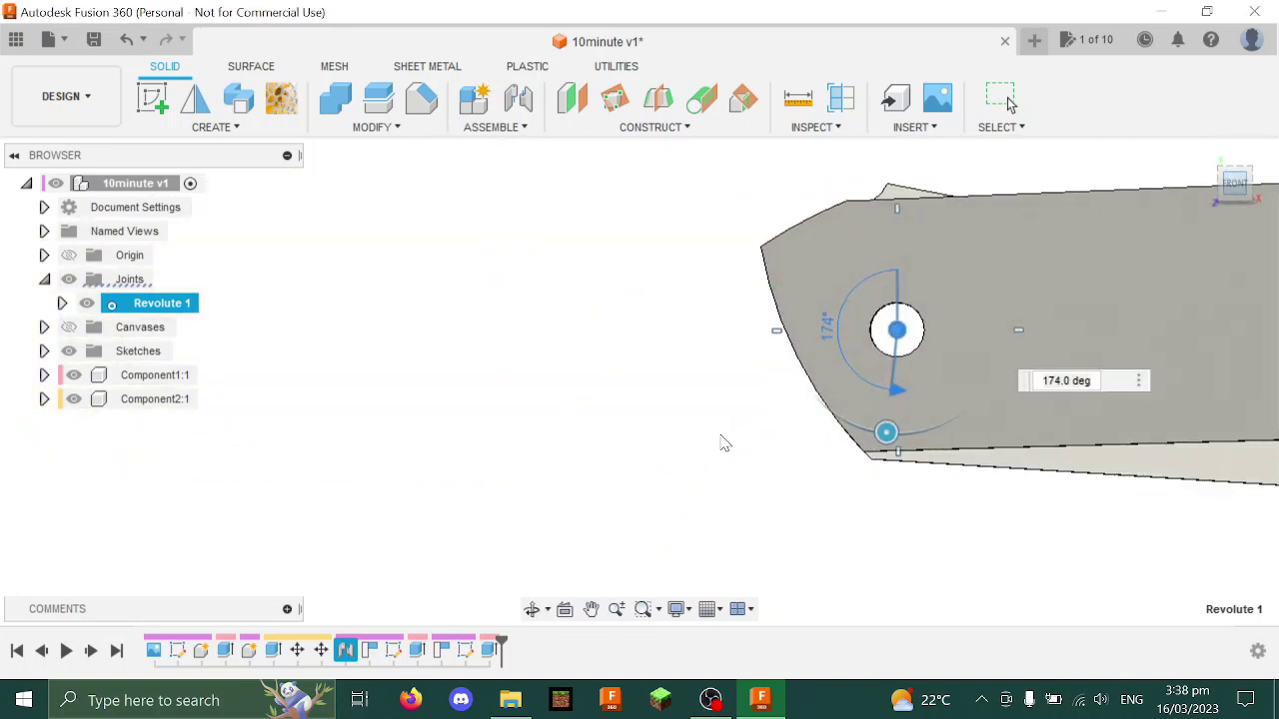
pyautogui.moveTo(723, 442); pyautogui.dragTo(452, 419, button='middle')
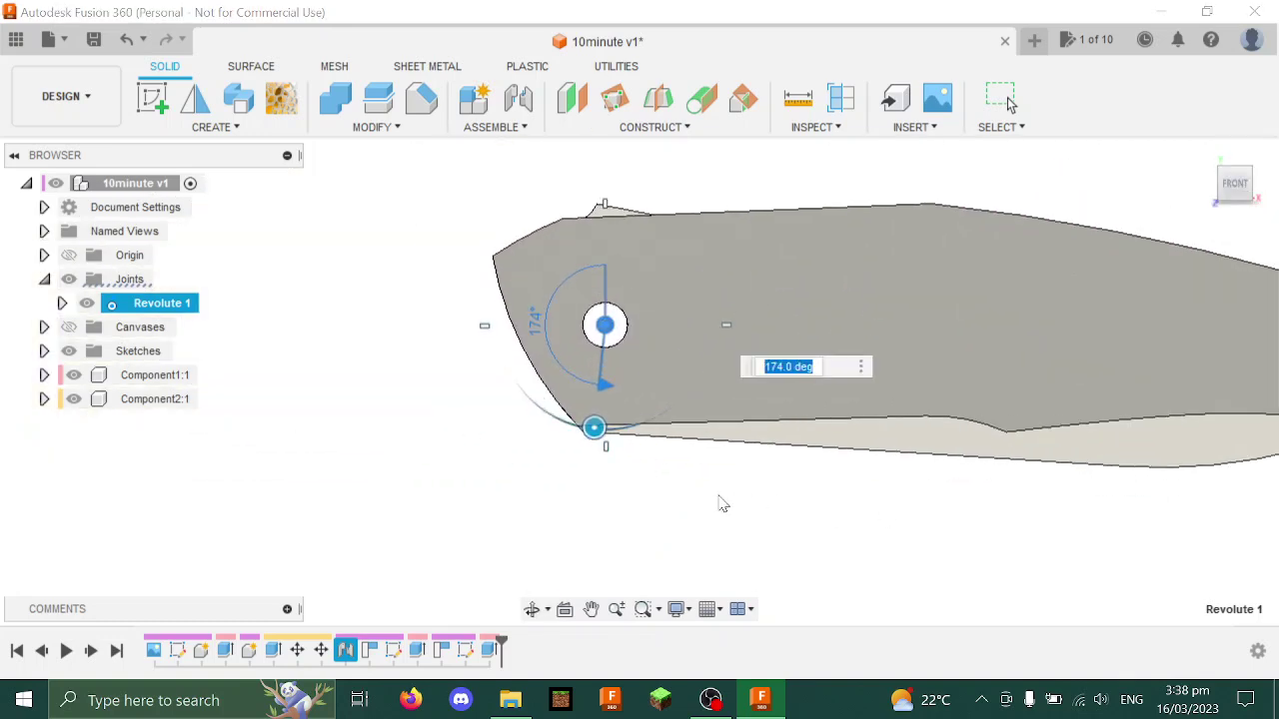
pyautogui.moveTo(722, 503); pyautogui.dragTo(45, 350, button='middle')
pyautogui.scroll(-2, 552, 494)
pyautogui.press('Escape')
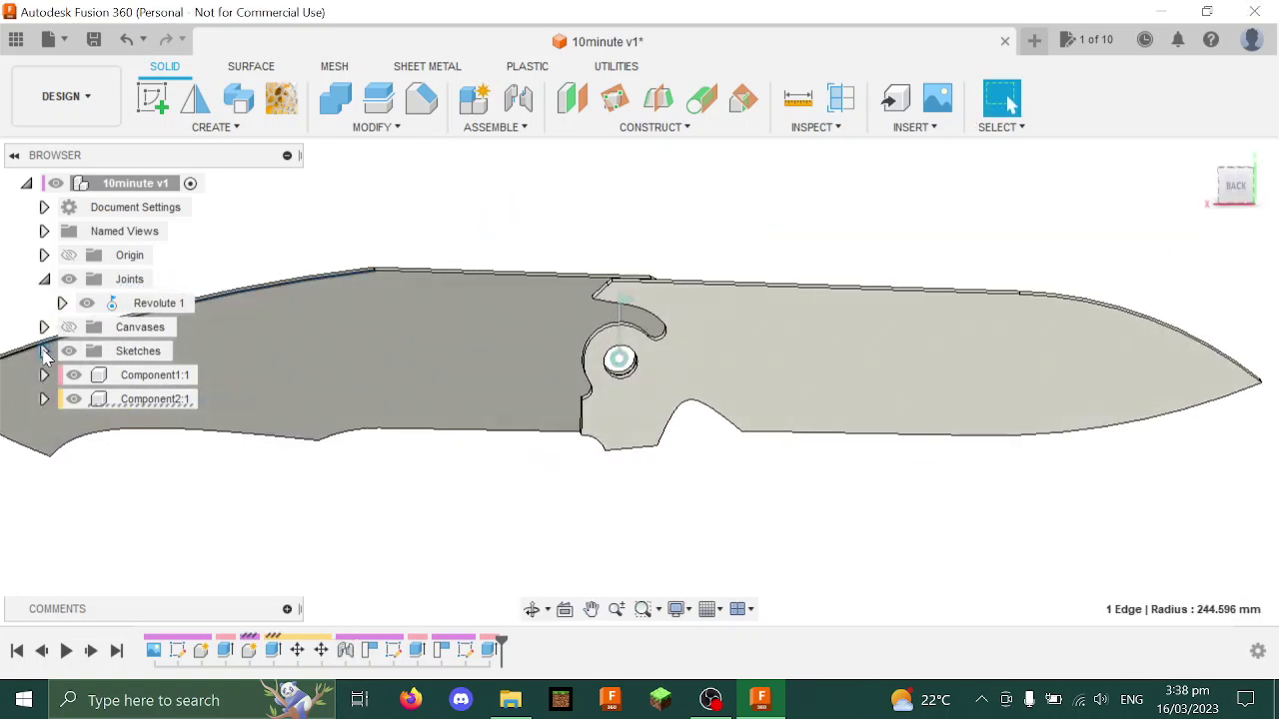
# Show Sketch3 and extrude its upper 3 mm circle -1.5 mm from the handle's inner face to cut a stop-pin pocket
pyautogui.click(44, 352)
pyautogui.click(86, 422)
pyautogui.scroll(2, 629, 350)
pyautogui.press('e')
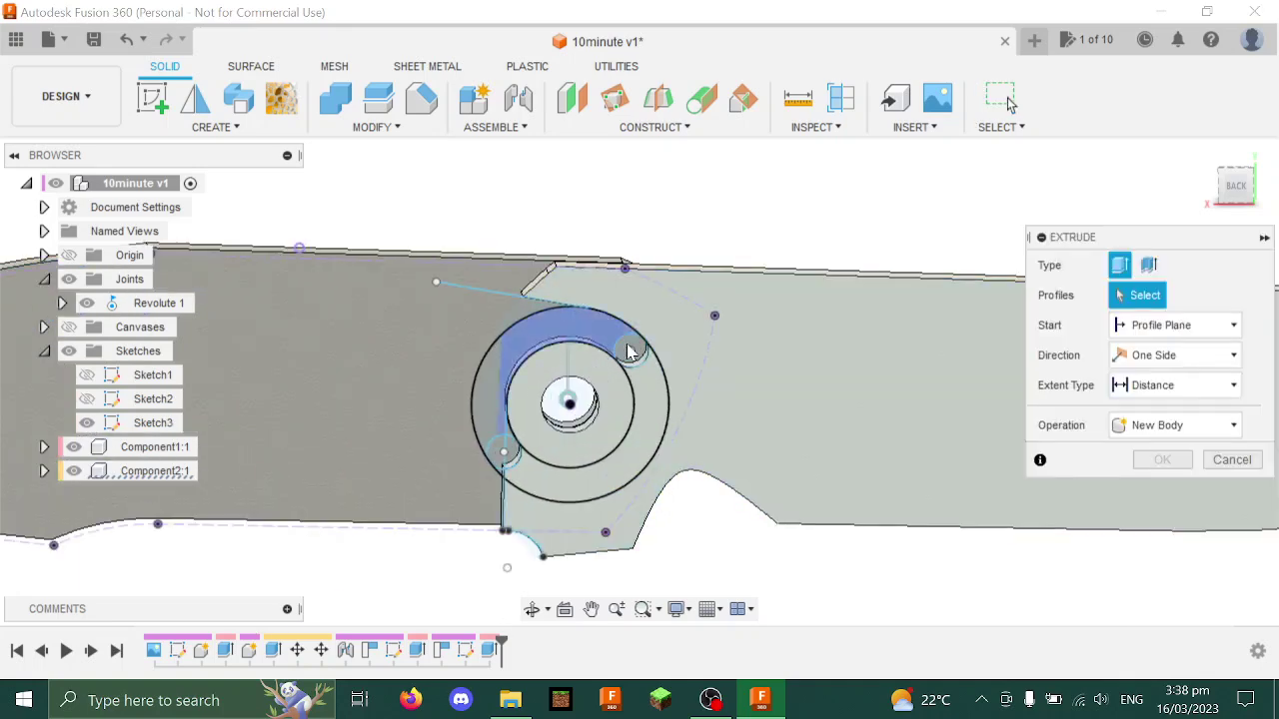
pyautogui.click(628, 351)
pyautogui.click(1174, 324)
pyautogui.click(1151, 396)
pyautogui.keyDown('shift'); pyautogui.moveTo(1151, 396); pyautogui.dragTo(400, 400, button='middle'); pyautogui.keyUp('shift')
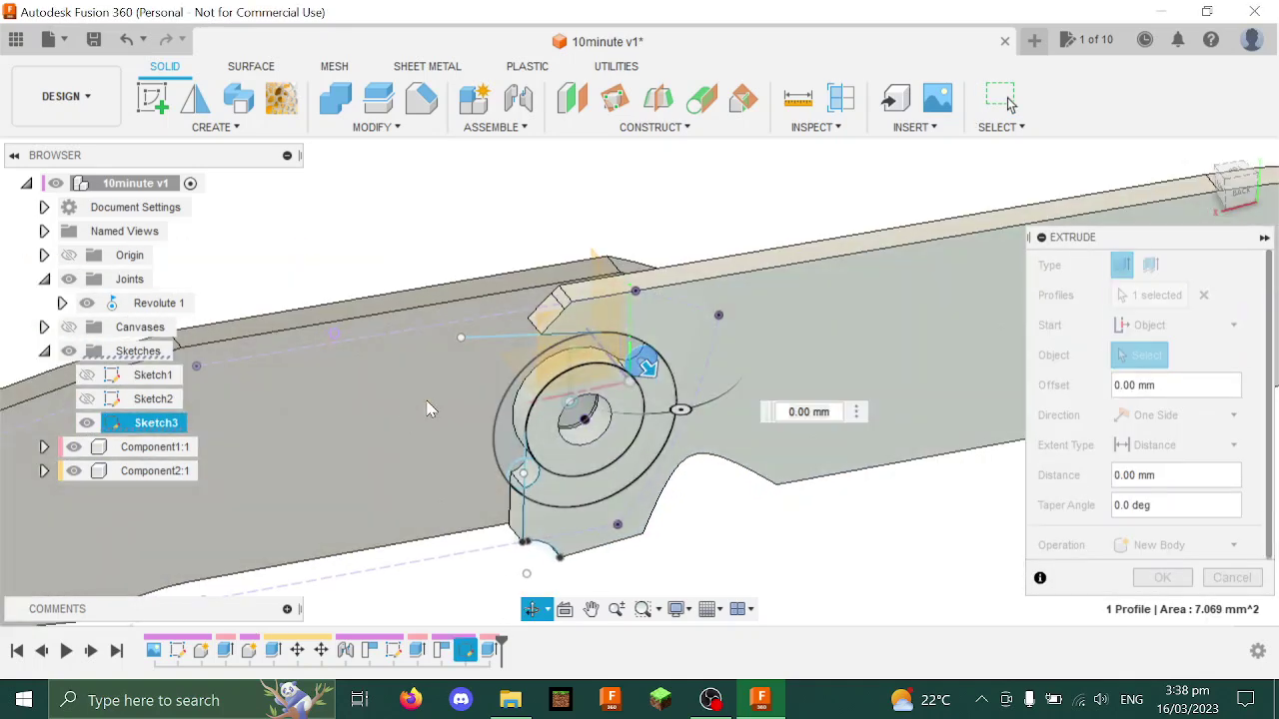
pyautogui.click(400, 401)
pyautogui.write('-1.5')
pyautogui.press('Return')
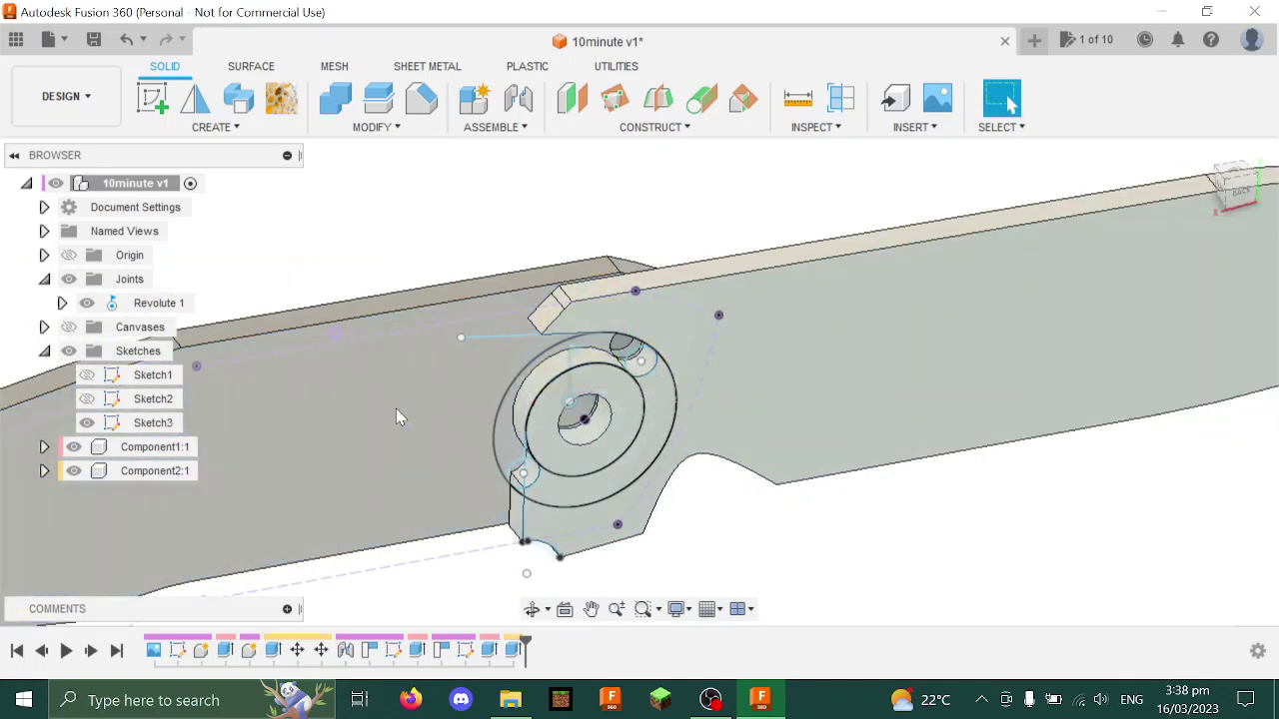
# Extrude the pocket's floor face 4 mm as a new body to form the stop pin
pyautogui.press('e')
pyautogui.click(627, 350)
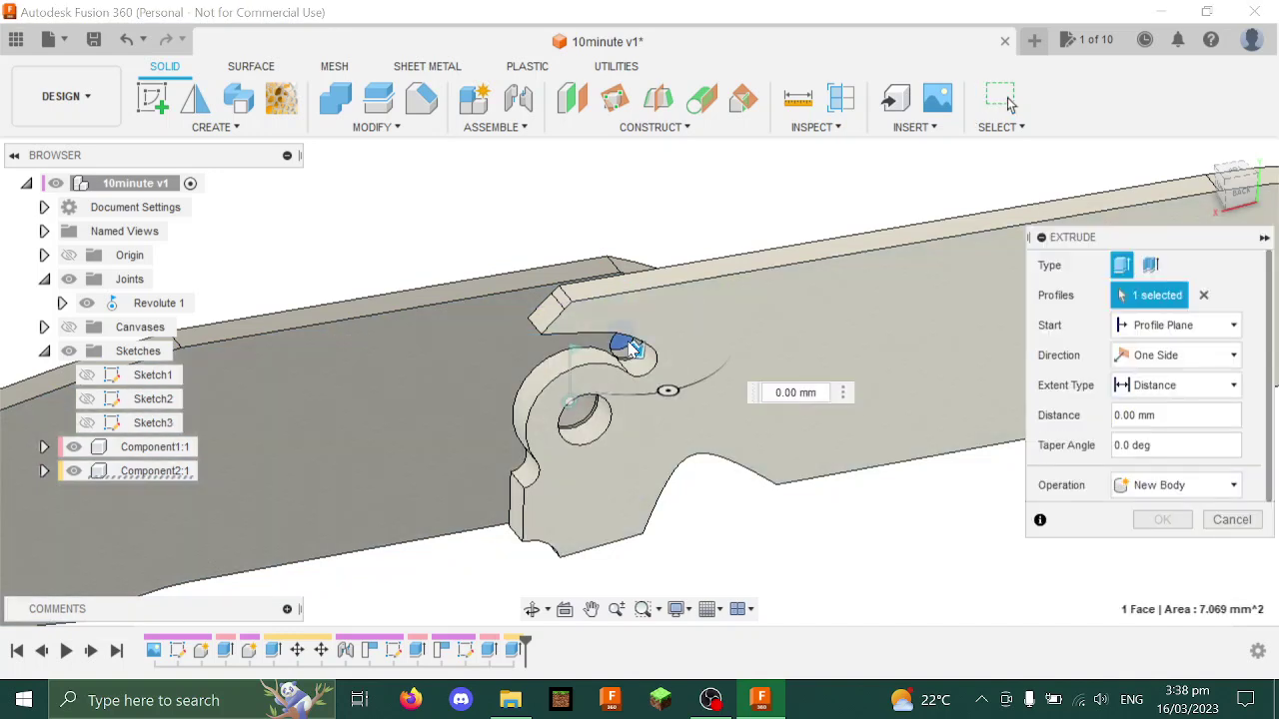
pyautogui.write('4')
pyautogui.click(1121, 486)
pyautogui.click(1151, 555)
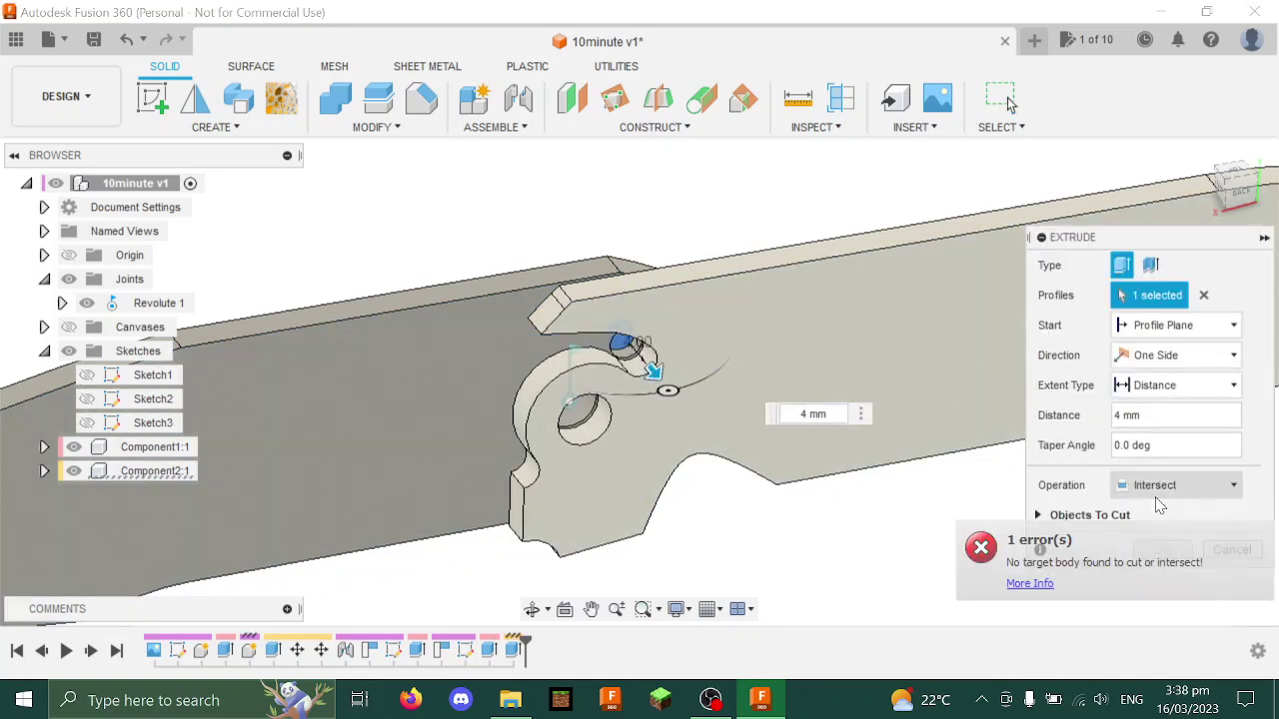
pyautogui.click(1174, 485)
pyautogui.click(1159, 577)
pyautogui.click(1159, 521)
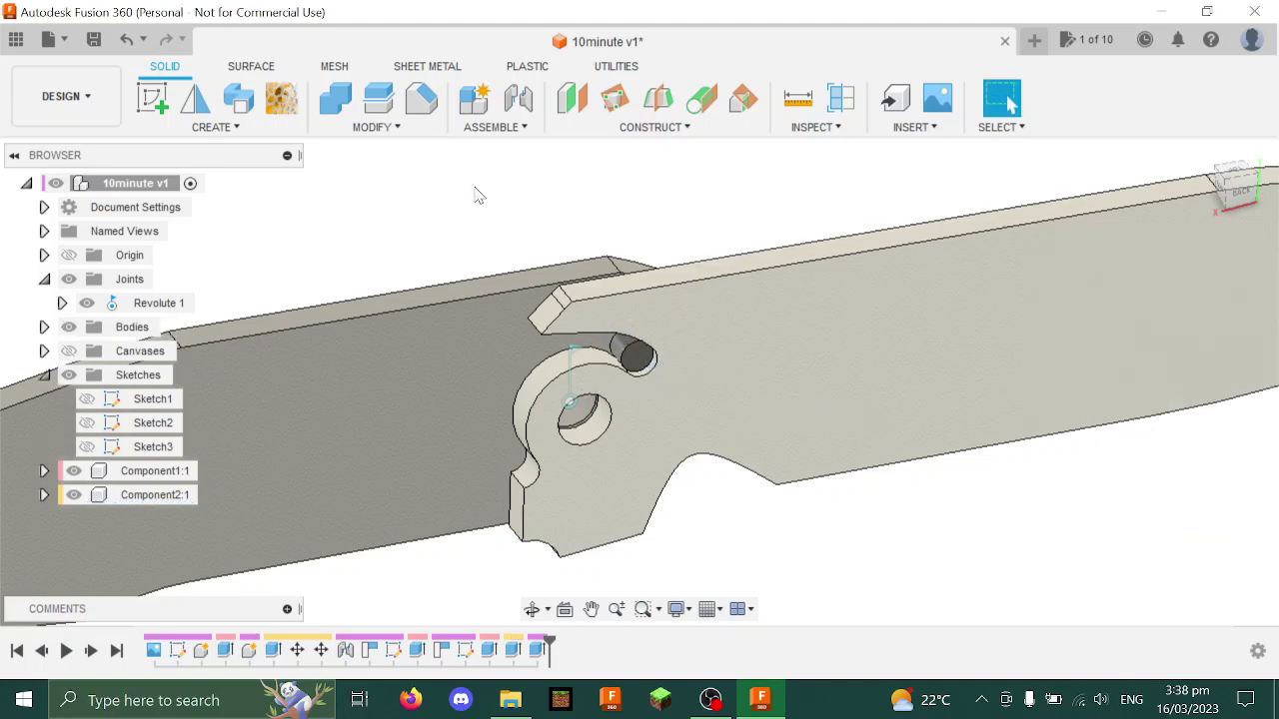
# Mirror the stop-pin body about the origin mid-plane as a new body
pyautogui.click(197, 99)
pyautogui.click(638, 355)
pyautogui.click(1087, 325)
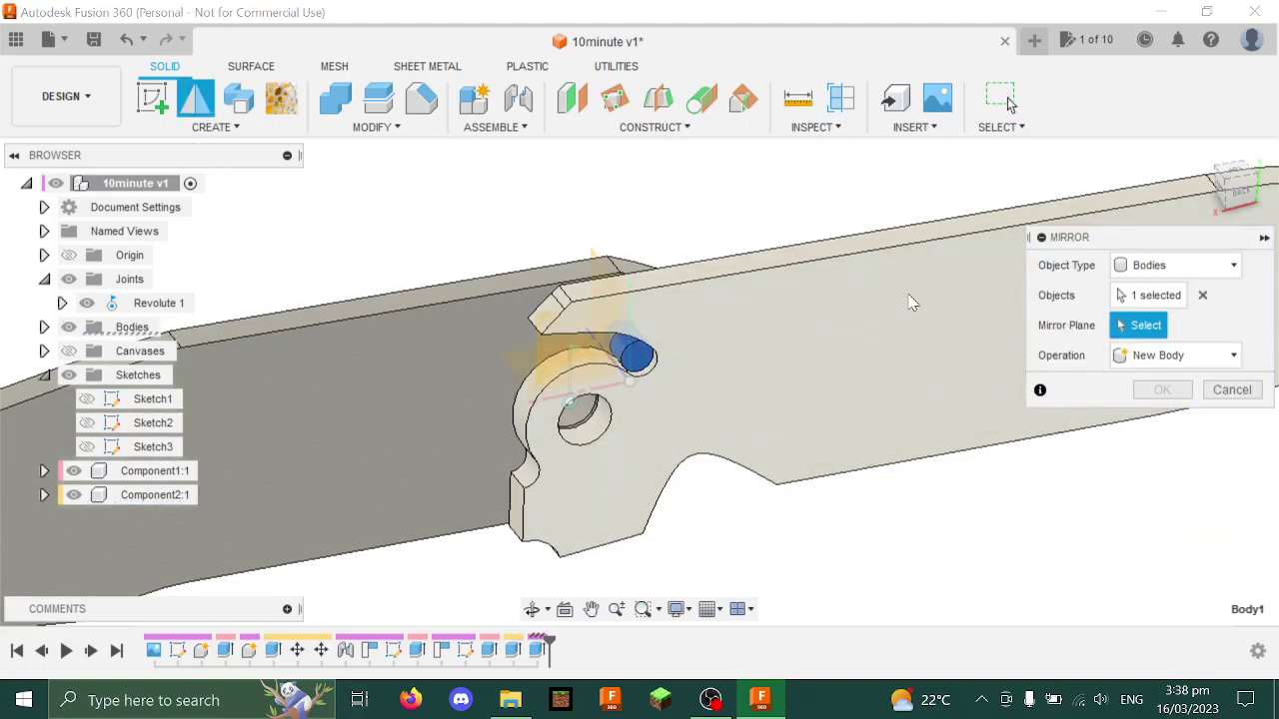
pyautogui.click(569, 370)
pyautogui.click(1159, 390)
# Chamfer the handle's two front outer edges with a Two Distance chamfer of 1 mm and 2 mm
pyautogui.keyDown('shift'); pyautogui.moveTo(475, 237); pyautogui.dragTo(558, 141, button='middle'); pyautogui.keyUp('shift')
pyautogui.click(423, 99)
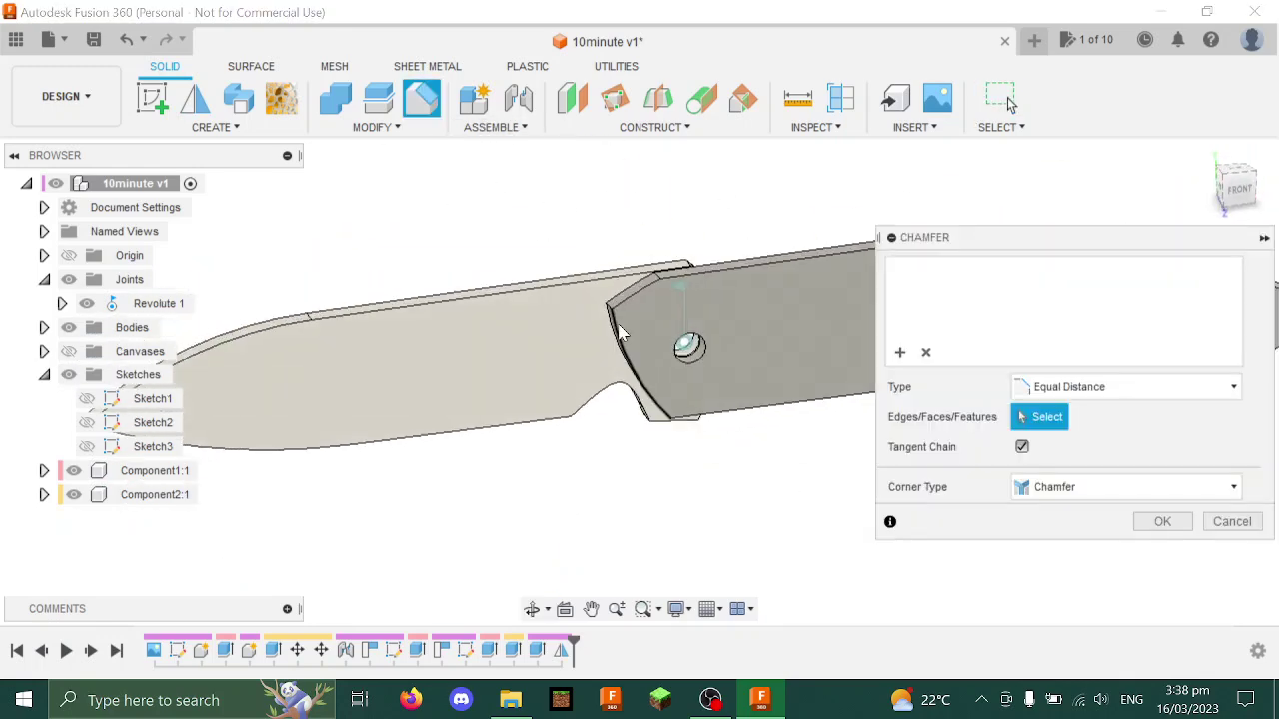
pyautogui.click(627, 305)
pyautogui.click(1099, 387)
pyautogui.click(1039, 434)
pyautogui.write('2')
pyautogui.press('Tab')
pyautogui.write('1')
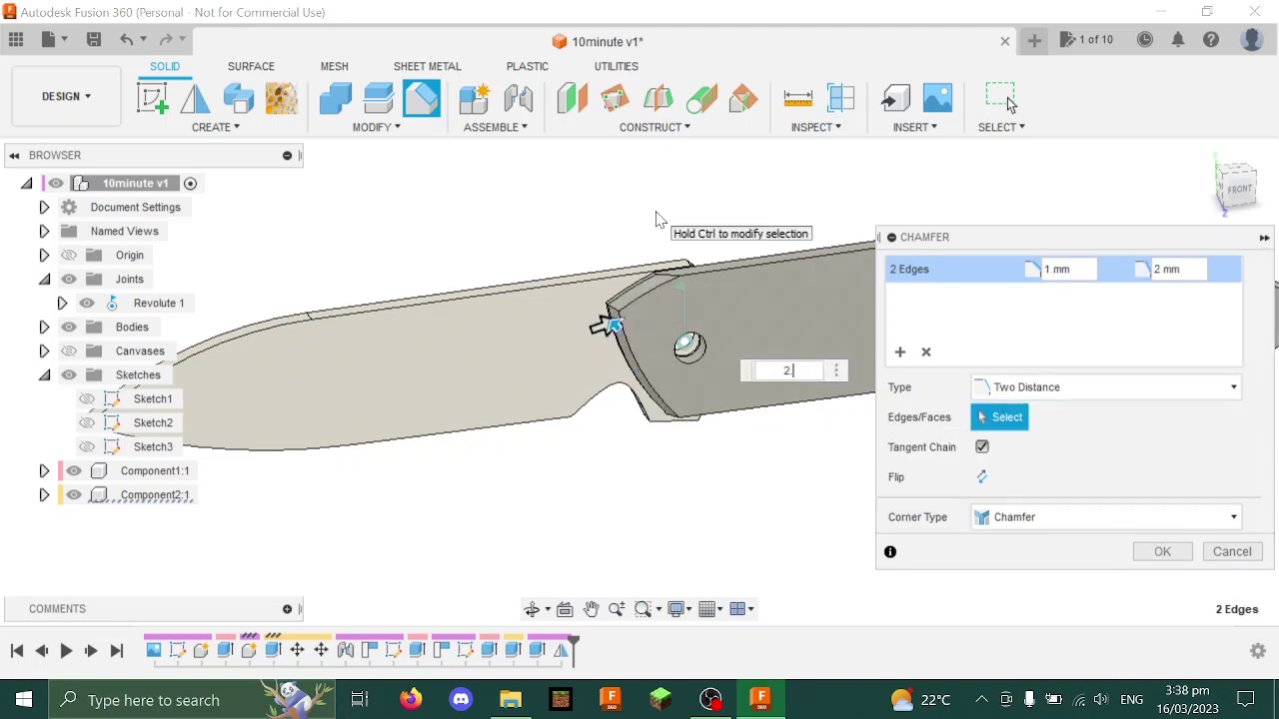
pyautogui.press('Return')
# Sketch a 10 mm diameter circle around the pivot hole on the handle's outer face and cut the ring into a recess
pyautogui.keyDown('shift'); pyautogui.moveTo(668, 360); pyautogui.dragTo(492, 384, button='middle'); pyautogui.keyUp('shift')
pyautogui.click(169, 104)
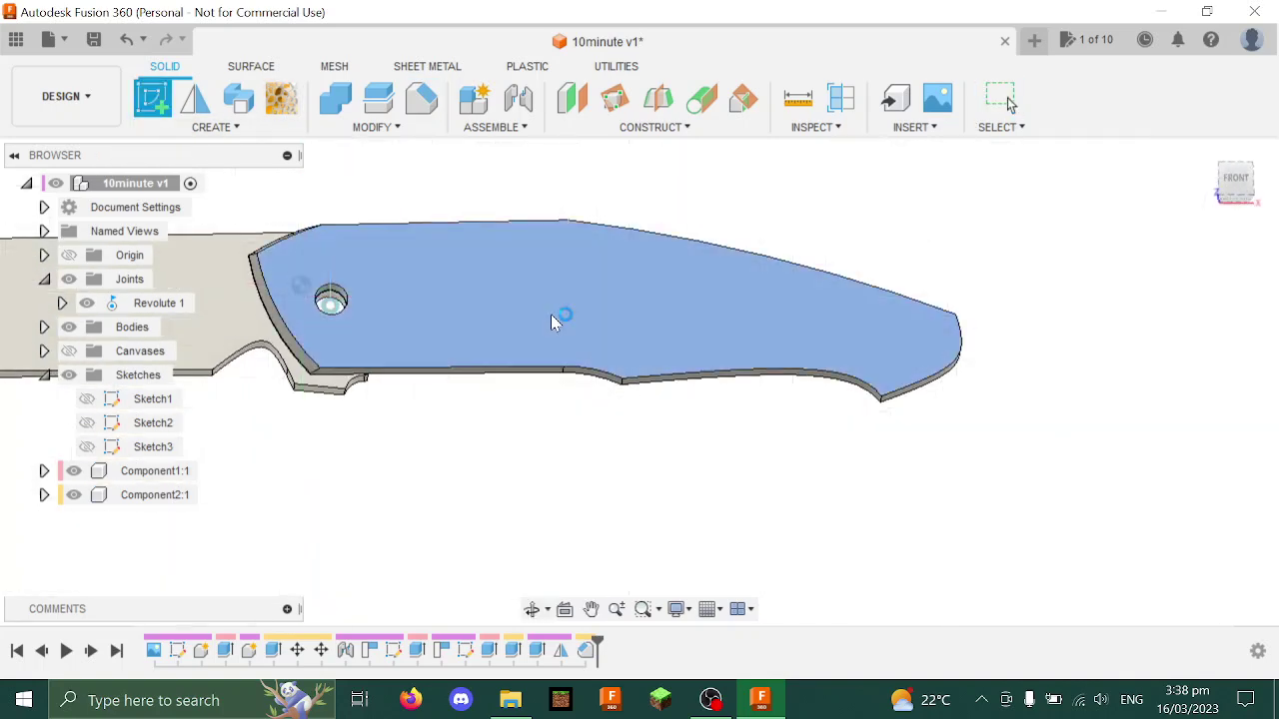
pyautogui.click(550, 313)
pyautogui.write('c')
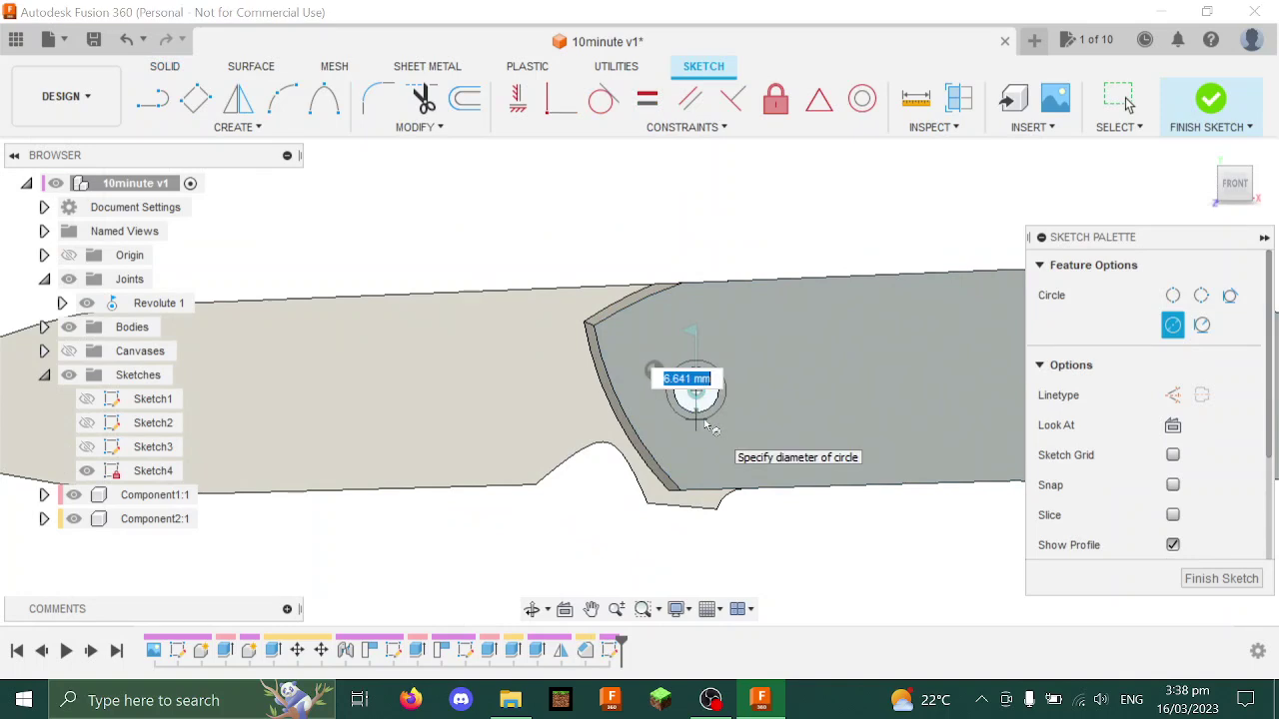
pyautogui.write('10')
pyautogui.press('Return')
pyautogui.press('e')
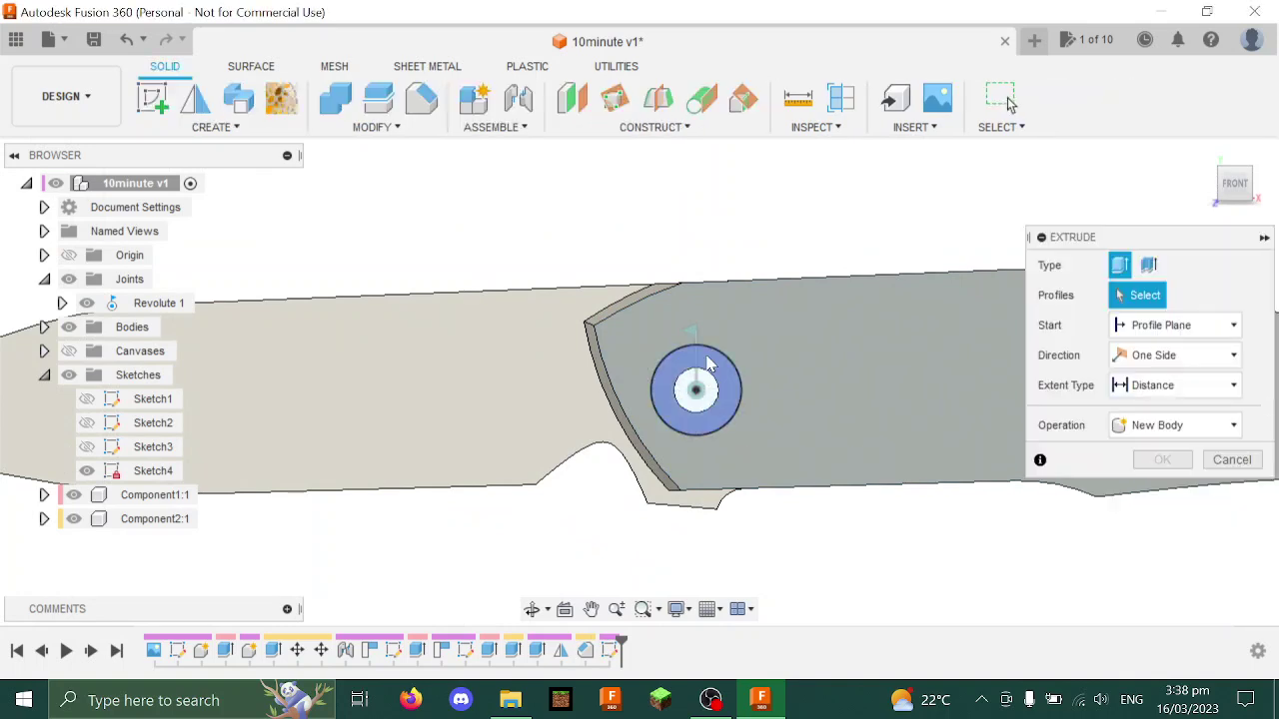
pyautogui.press('Return')
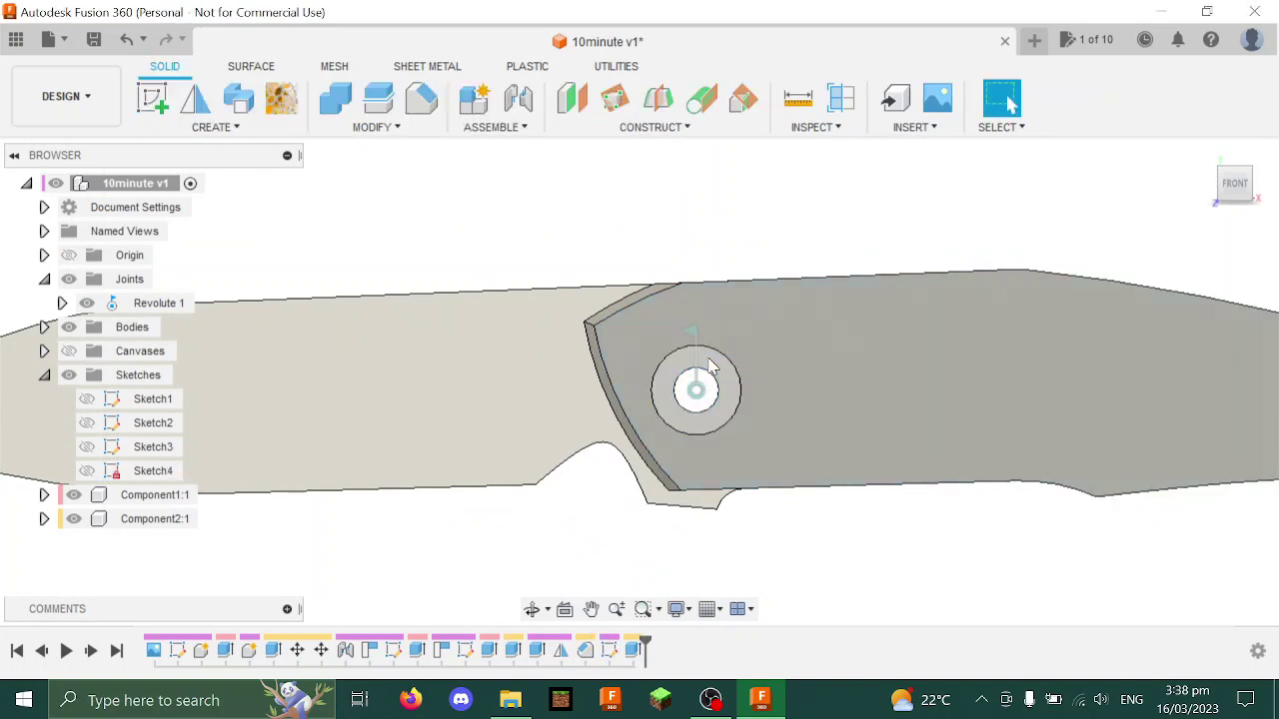
# Fillet the upper and lower edges of the handle's outer face with a 2 mm radius
pyautogui.keyDown('shift'); pyautogui.moveTo(708, 357); pyautogui.dragTo(539, 346, button='middle'); pyautogui.keyUp('shift')
pyautogui.press('f')
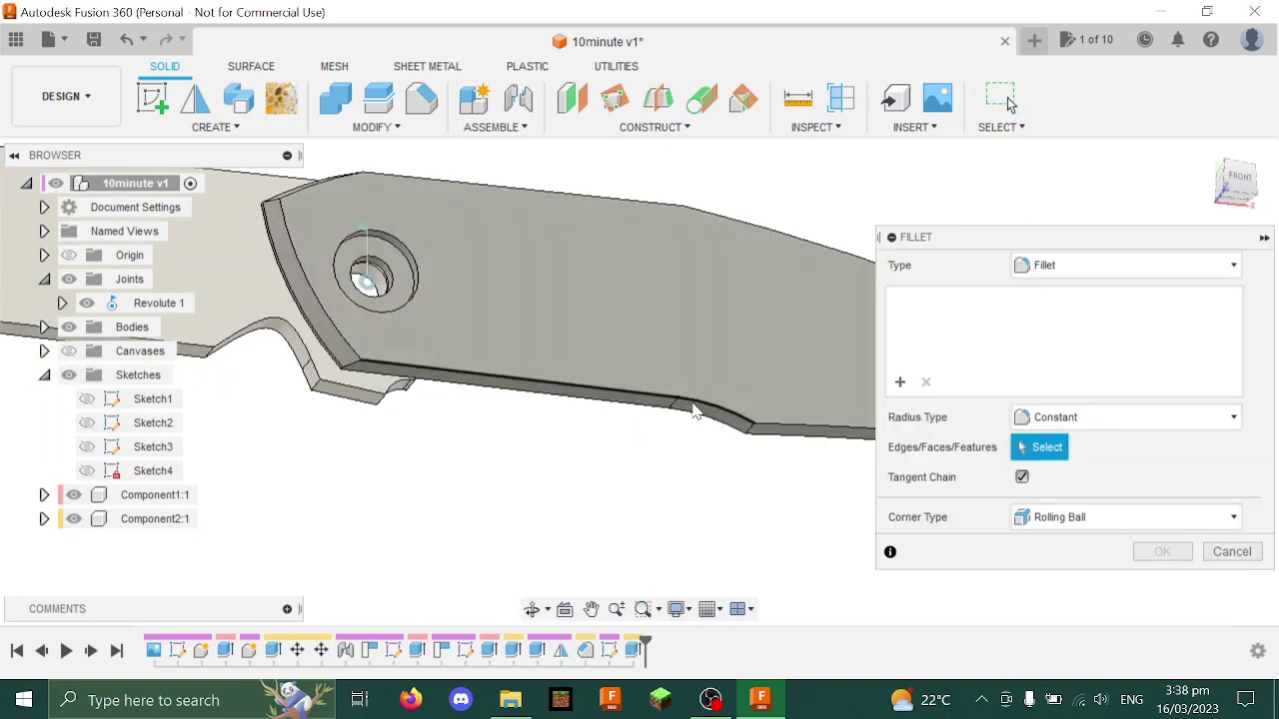
pyautogui.click(700, 408)
pyautogui.click(774, 425)
pyautogui.moveTo(687, 508); pyautogui.dragTo(397, 465, button='middle')
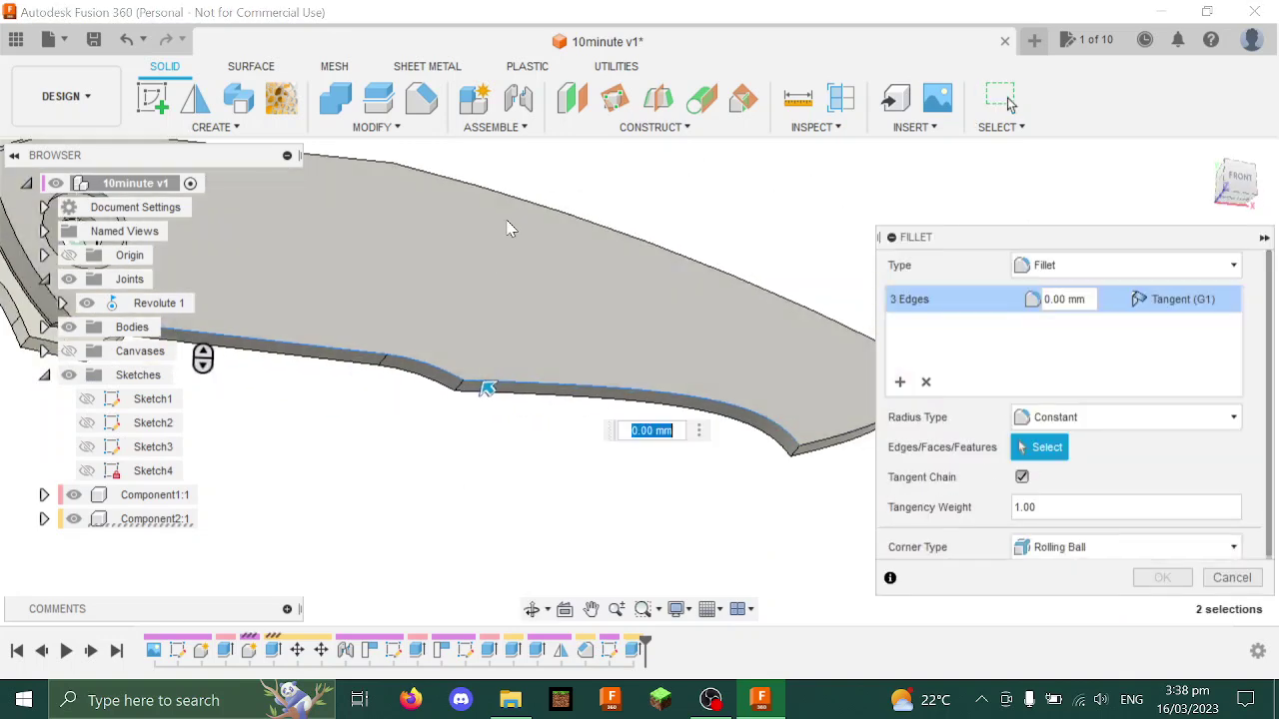
pyautogui.click(515, 195)
pyautogui.click(332, 165)
pyautogui.click(371, 170)
pyautogui.click(371, 161)
pyautogui.write('2')
pyautogui.keyDown('shift'); pyautogui.moveTo(486, 519); pyautogui.dragTo(454, 536, button='middle'); pyautogui.keyUp('shift')
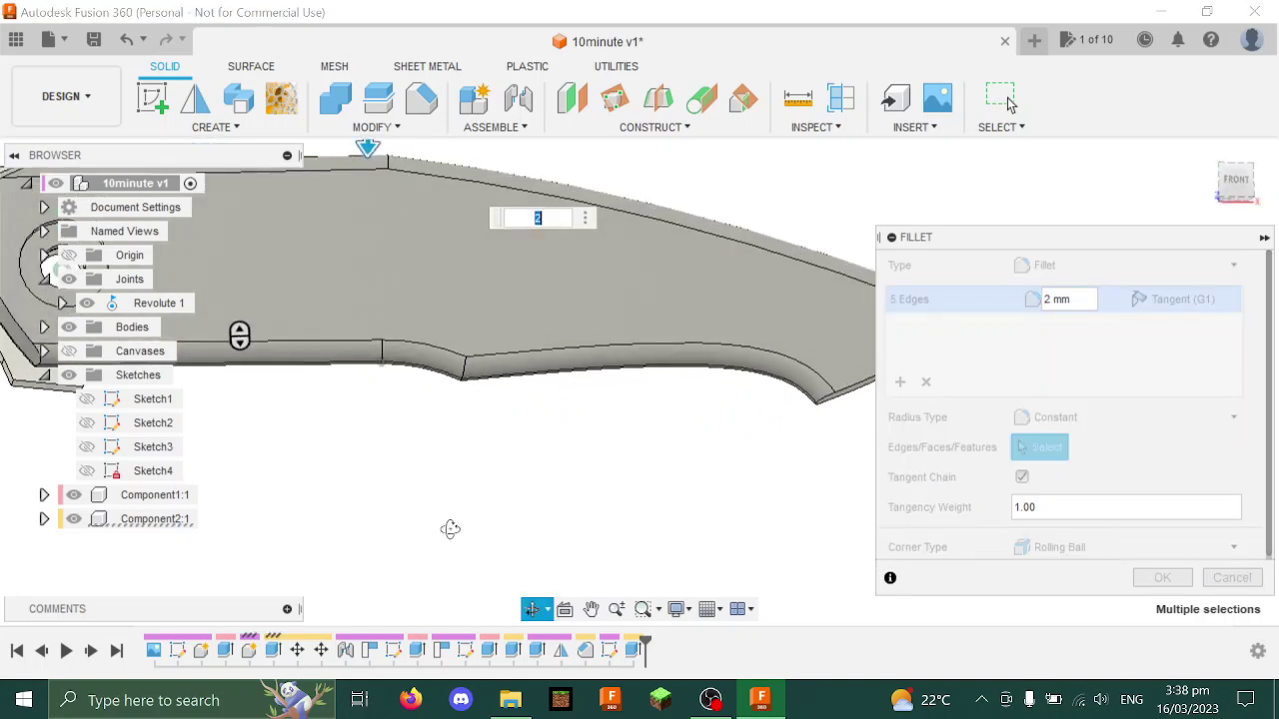
pyautogui.press('Return')
# Mirror the finished handle side about the origin mid-plane to create the opposite side
pyautogui.scroll(-2, 548, 504)
pyautogui.moveTo(548, 504); pyautogui.dragTo(665, 496, button='middle')
pyautogui.click(197, 97)
pyautogui.click(552, 279)
pyautogui.click(1139, 325)
pyautogui.scroll(-3, 580, 222)
pyautogui.click(582, 230)
pyautogui.click(1163, 390)
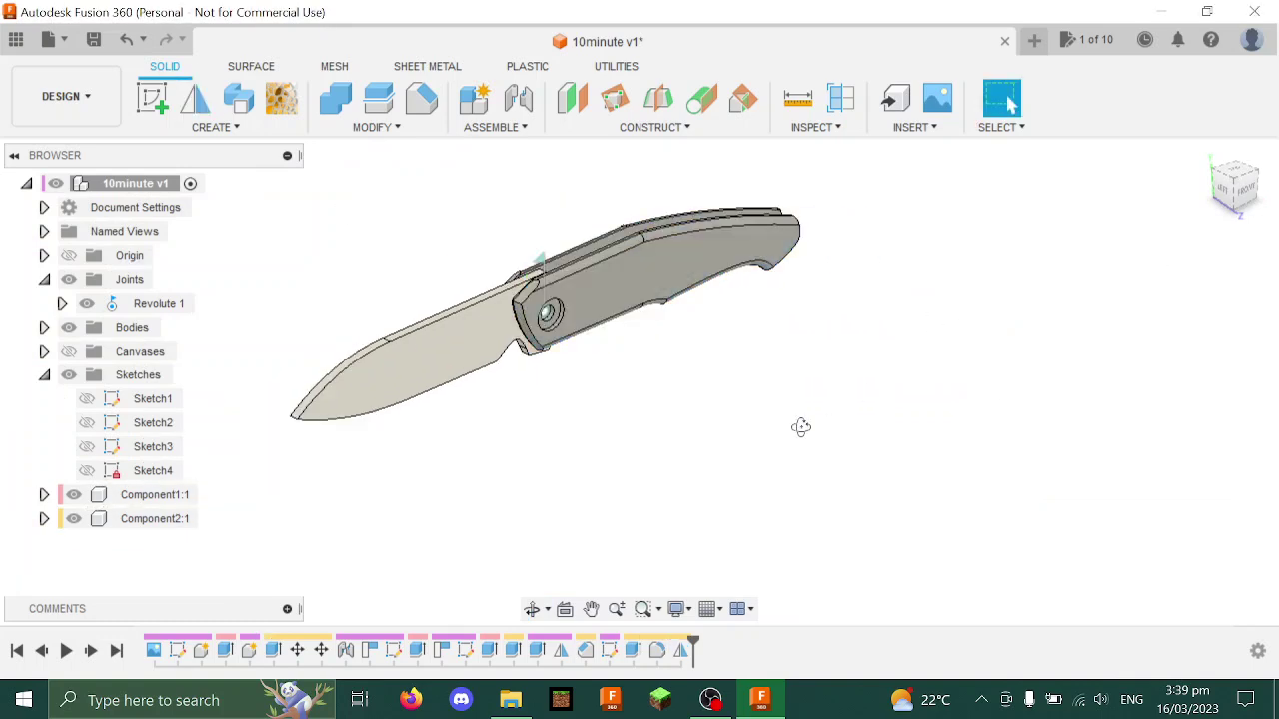
# Create a construction plane tangent to the curved front end face of the handle
pyautogui.keyDown('shift'); pyautogui.moveTo(786, 425); pyautogui.dragTo(716, 406, button='middle'); pyautogui.keyUp('shift')
pyautogui.scroll(3, 716, 406)
pyautogui.click(700, 97)
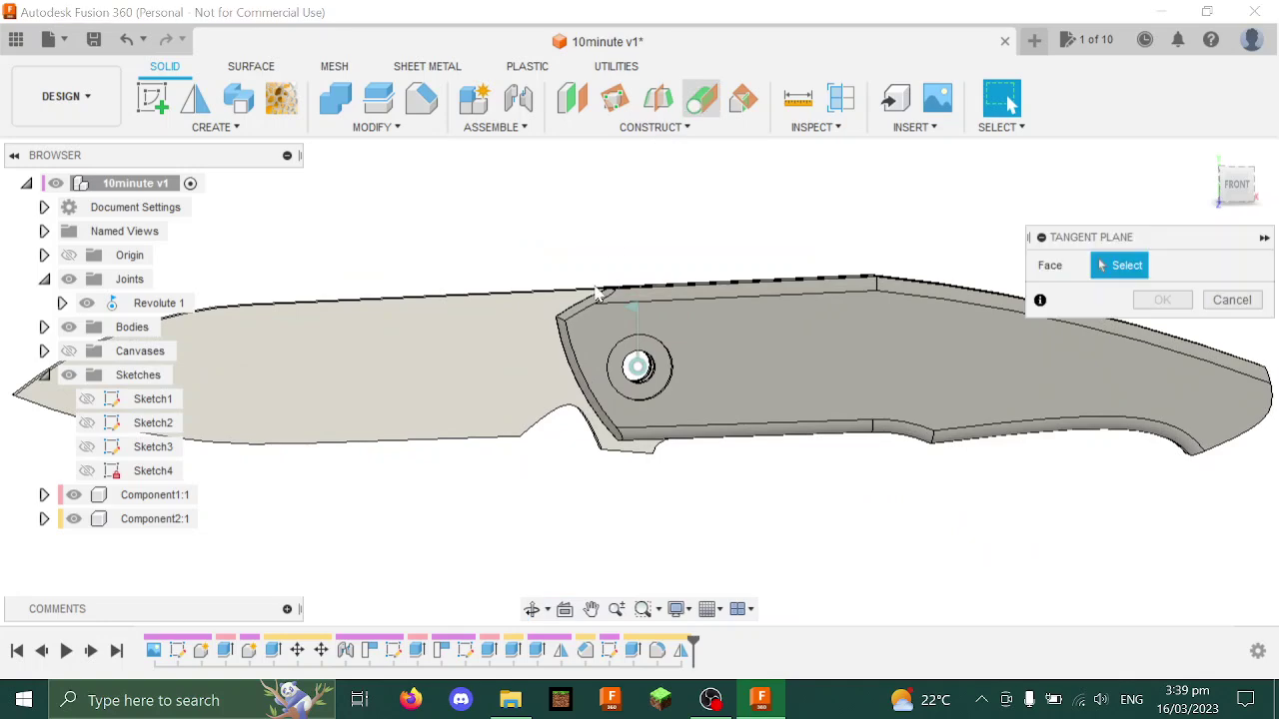
pyautogui.keyDown('shift'); pyautogui.moveTo(640, 360); pyautogui.dragTo(585, 349, button='middle'); pyautogui.keyUp('shift')
pyautogui.scroll(3, 585, 350)
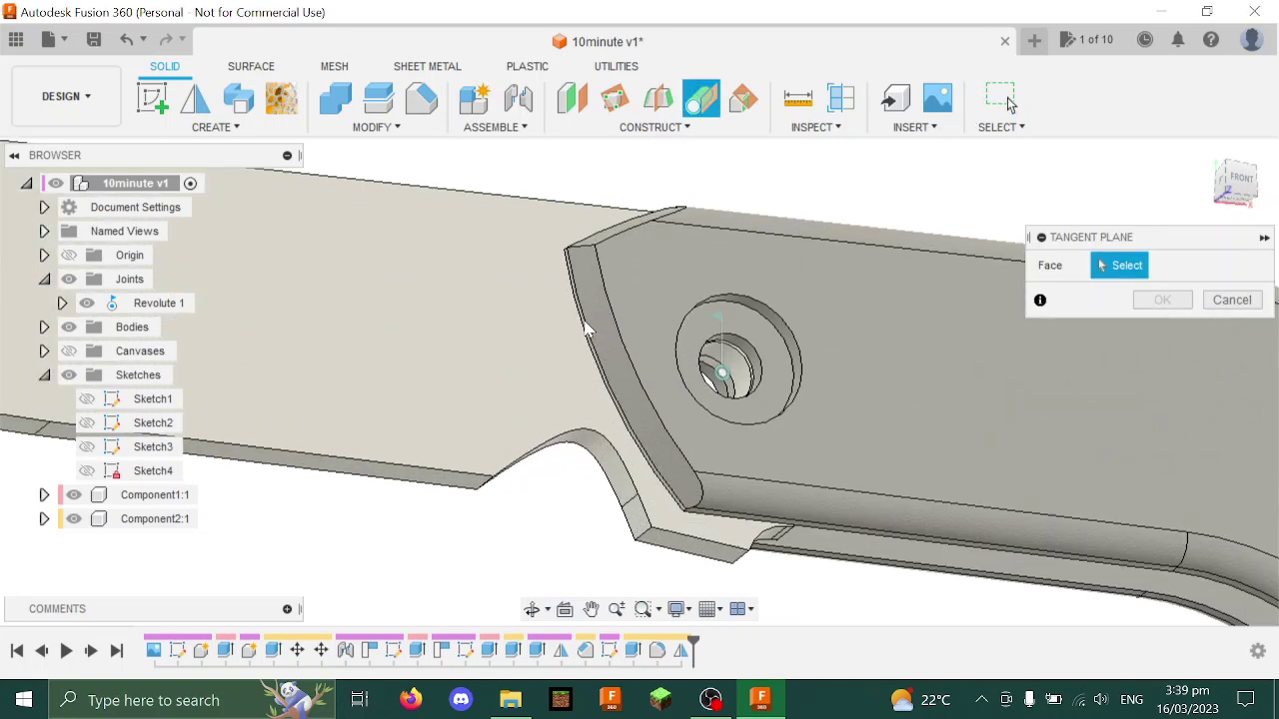
pyautogui.click(586, 338)
pyautogui.moveTo(690, 410)
pyautogui.keyDown('shift'); pyautogui.mouseDown(button='middle')
pyautogui.moveTo(726, 425)
pyautogui.moveTo(708, 421)
pyautogui.mouseUp(button='middle'); pyautogui.keyUp('shift')
pyautogui.click(1162, 360)
# Create an offset plane a short distance in front of the tangent plane, toward the blade tip
pyautogui.click(571, 97)
pyautogui.click(551, 176)
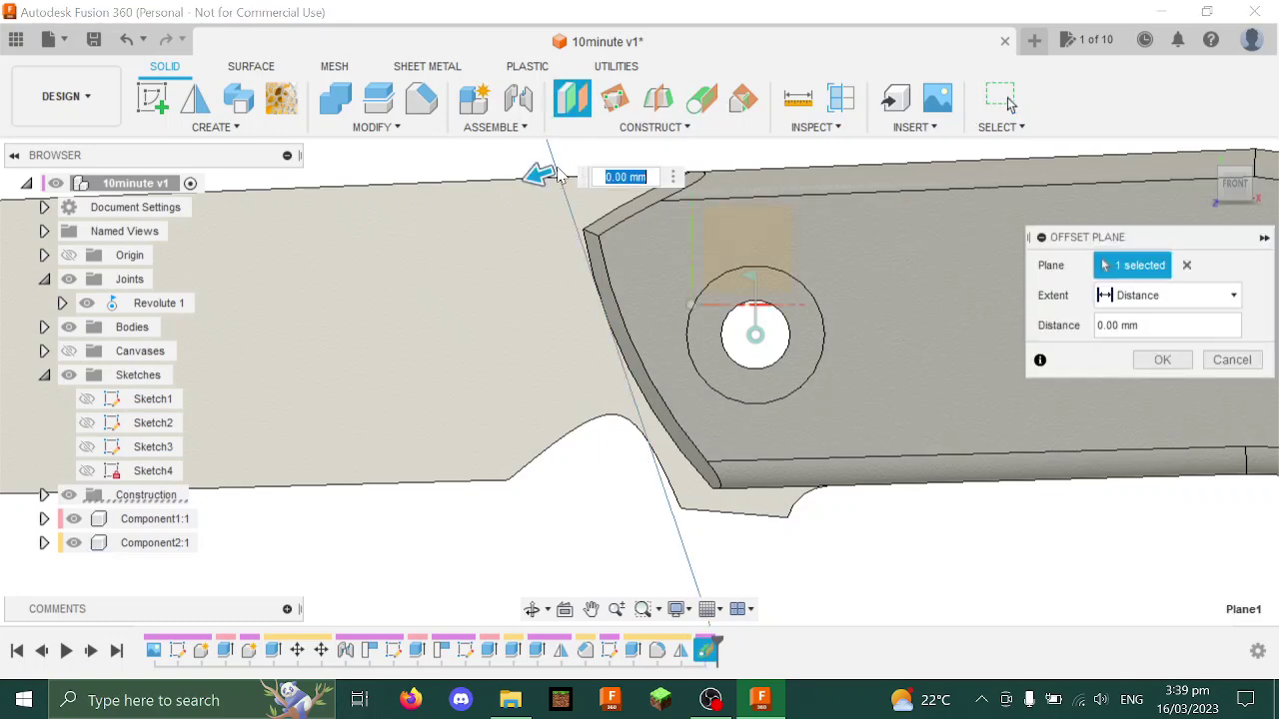
pyautogui.moveTo(536, 165); pyautogui.dragTo(512, 193)
pyautogui.press('Return')
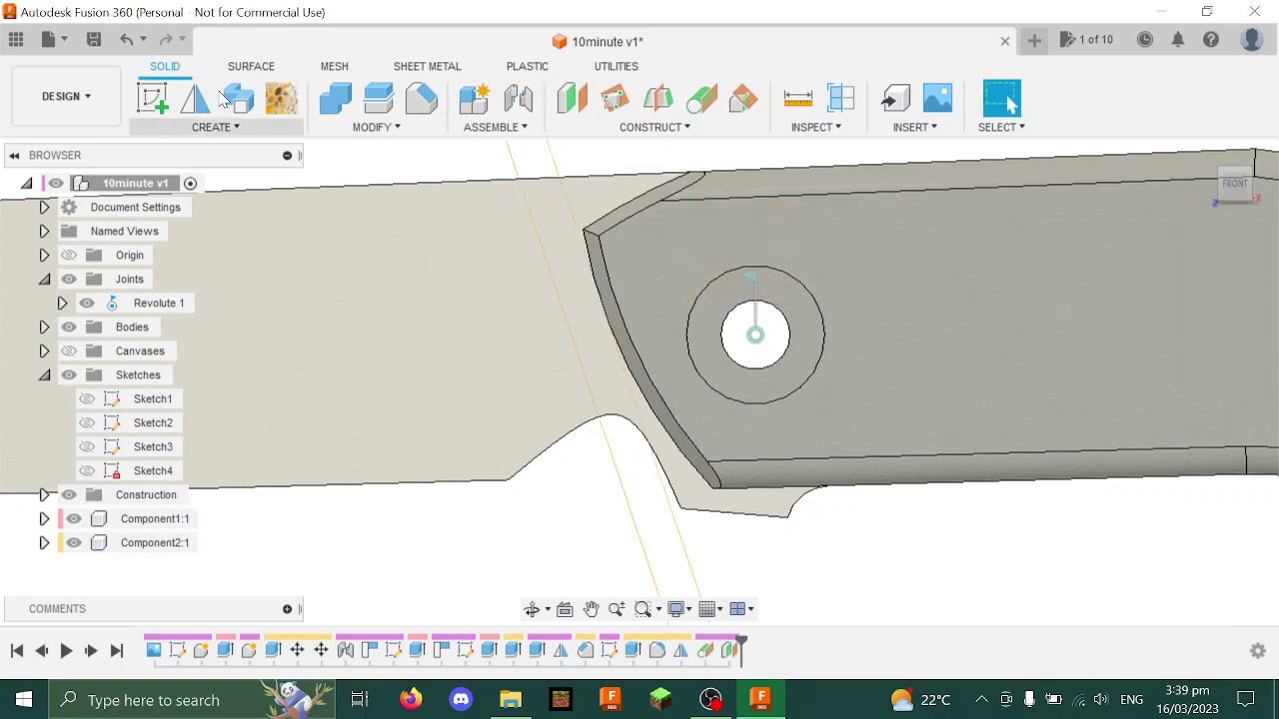
# Sketch a line on the blade's face closing off the notch in front of the tang
pyautogui.click(152, 96)
pyautogui.click(620, 443)
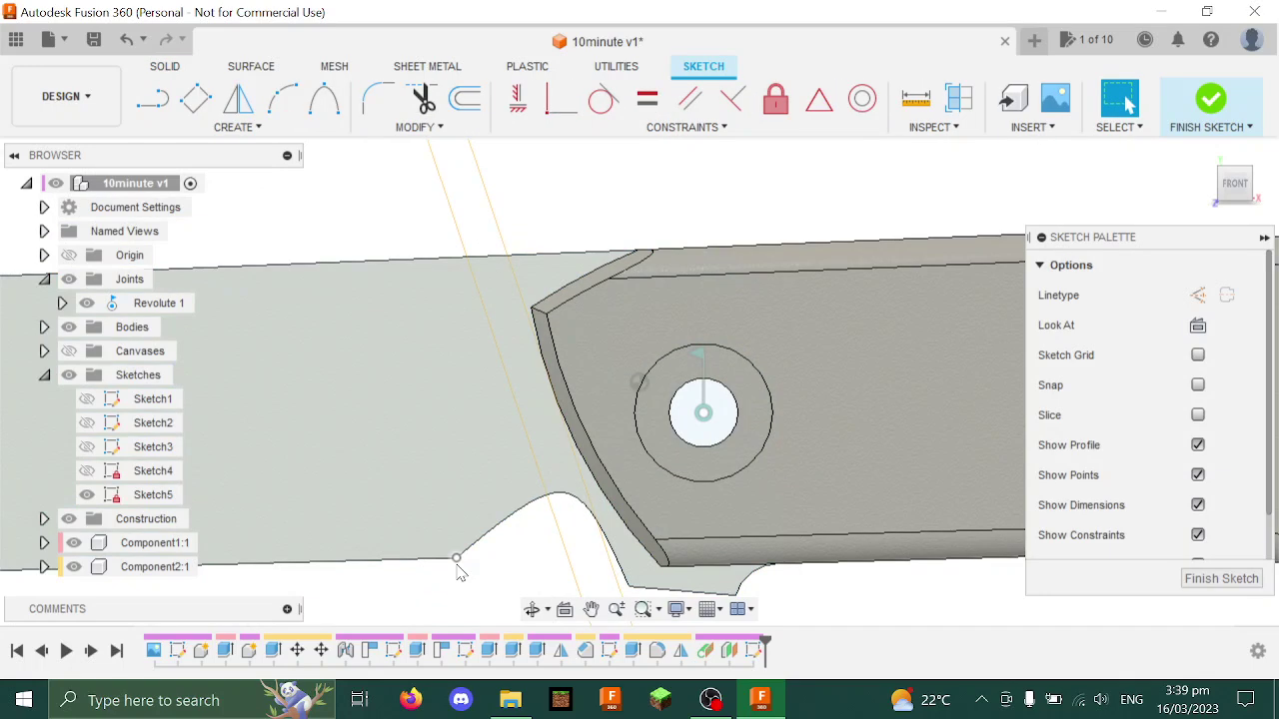
pyautogui.click(461, 563)
pyautogui.click(625, 544)
# Extrude the closed notch profile into the blade to fill the notch
pyautogui.press('e')
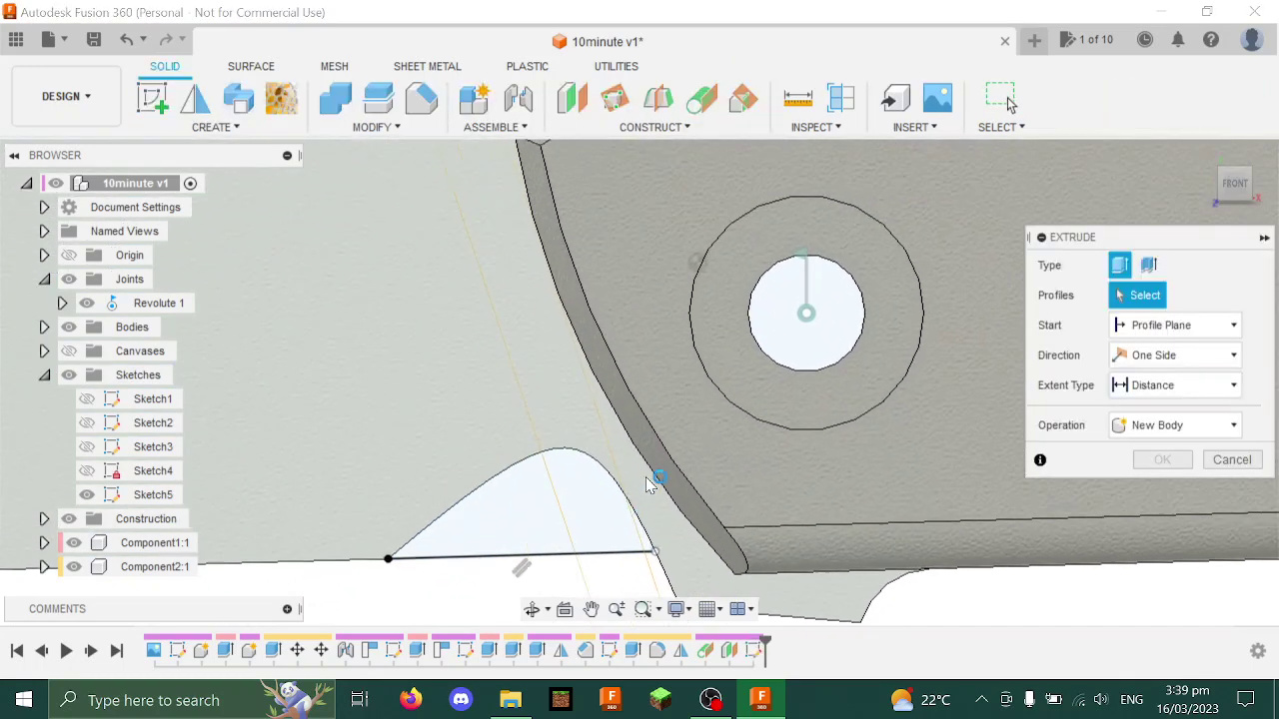
pyautogui.press('Escape')
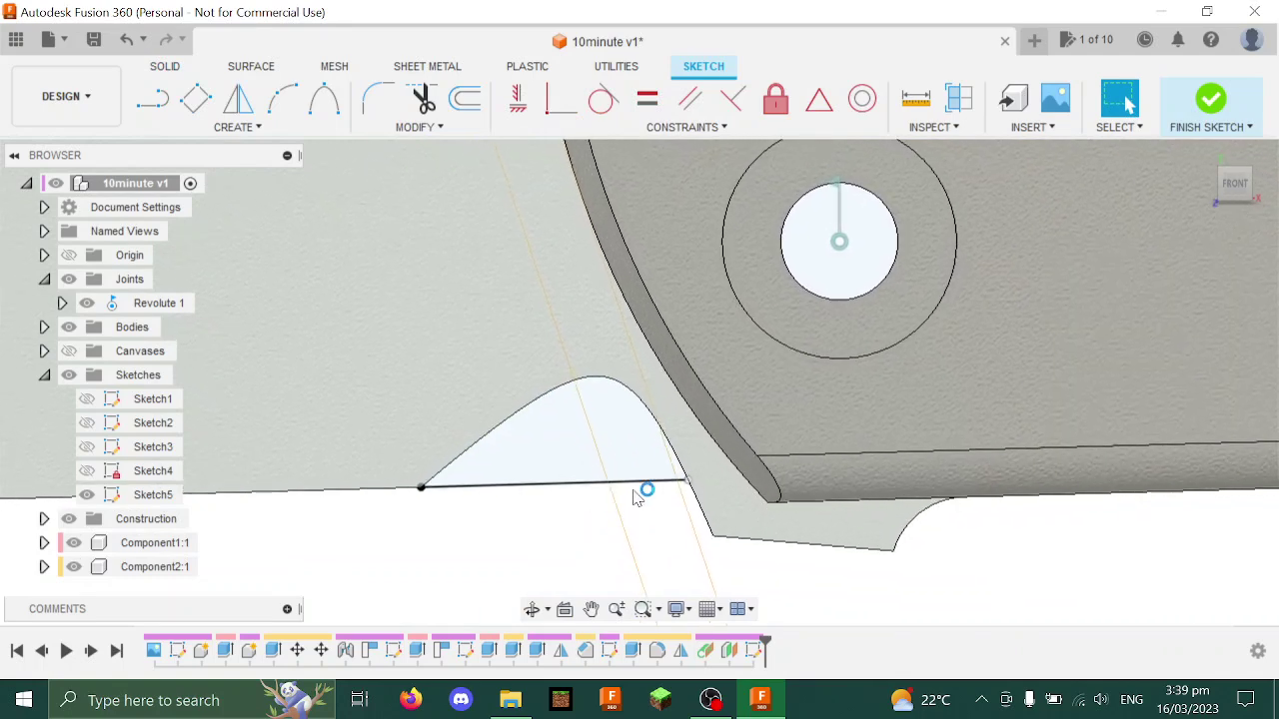
pyautogui.press('e')
pyautogui.click(599, 462)
pyautogui.press('Escape')
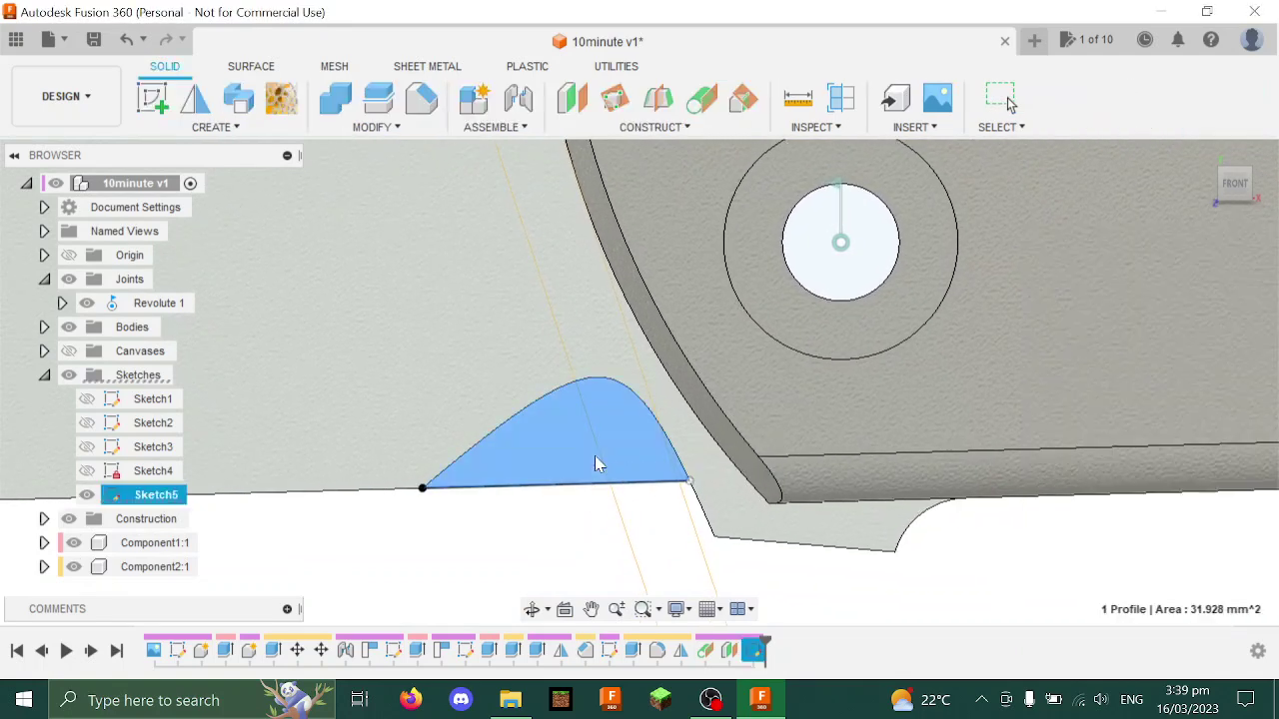
# Split the blade body with the offset construction plane in front of the handle
pyautogui.click(379, 98)
pyautogui.click(390, 268)
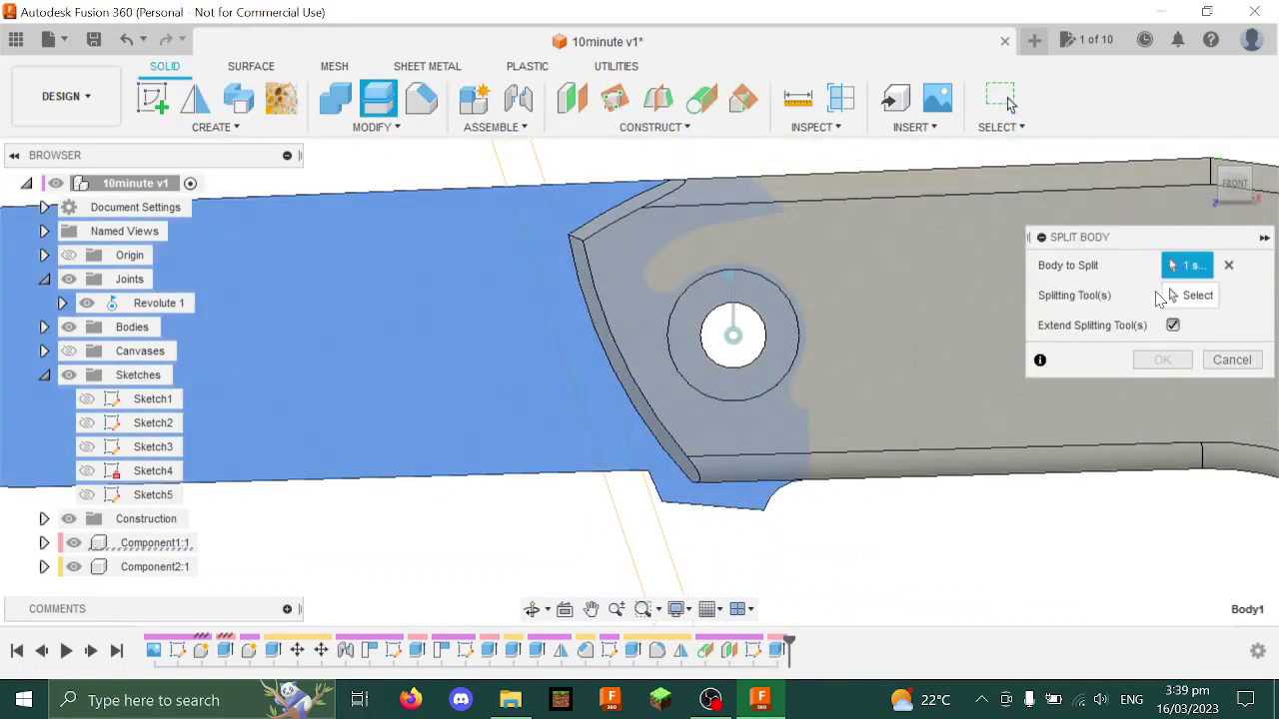
pyautogui.click(493, 163)
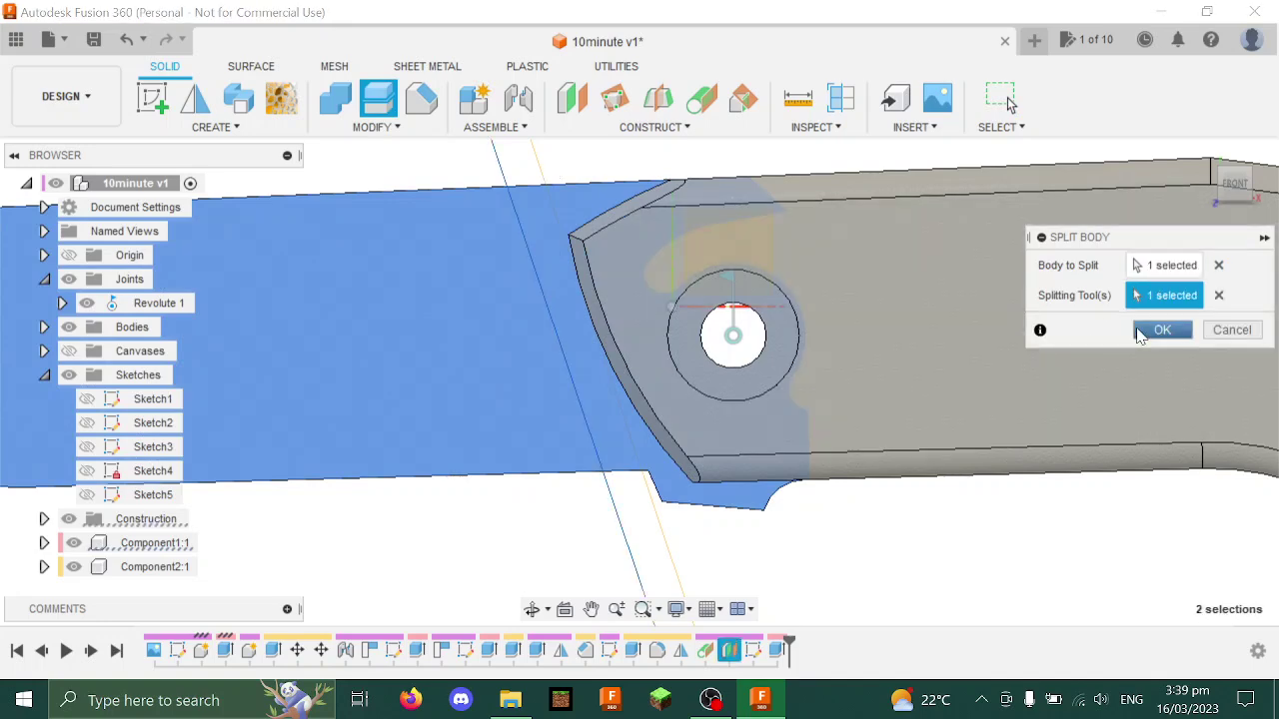
pyautogui.click(1162, 359)
# Hide the tangent and offset construction planes
pyautogui.click(44, 375)
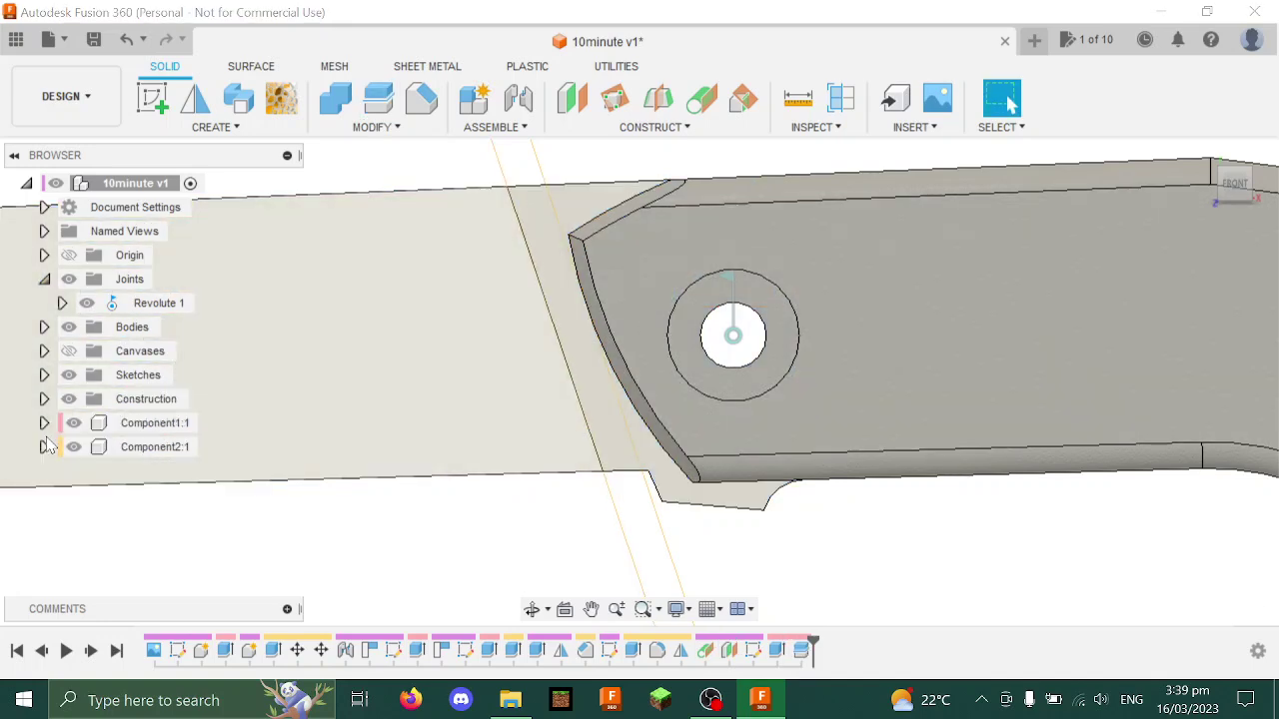
pyautogui.click(43, 400)
pyautogui.click(88, 447)
pyautogui.click(87, 424)
pyautogui.click(45, 399)
pyautogui.scroll(-3, 440, 522)
pyautogui.moveTo(439, 521); pyautogui.dragTo(655, 474, button='middle')
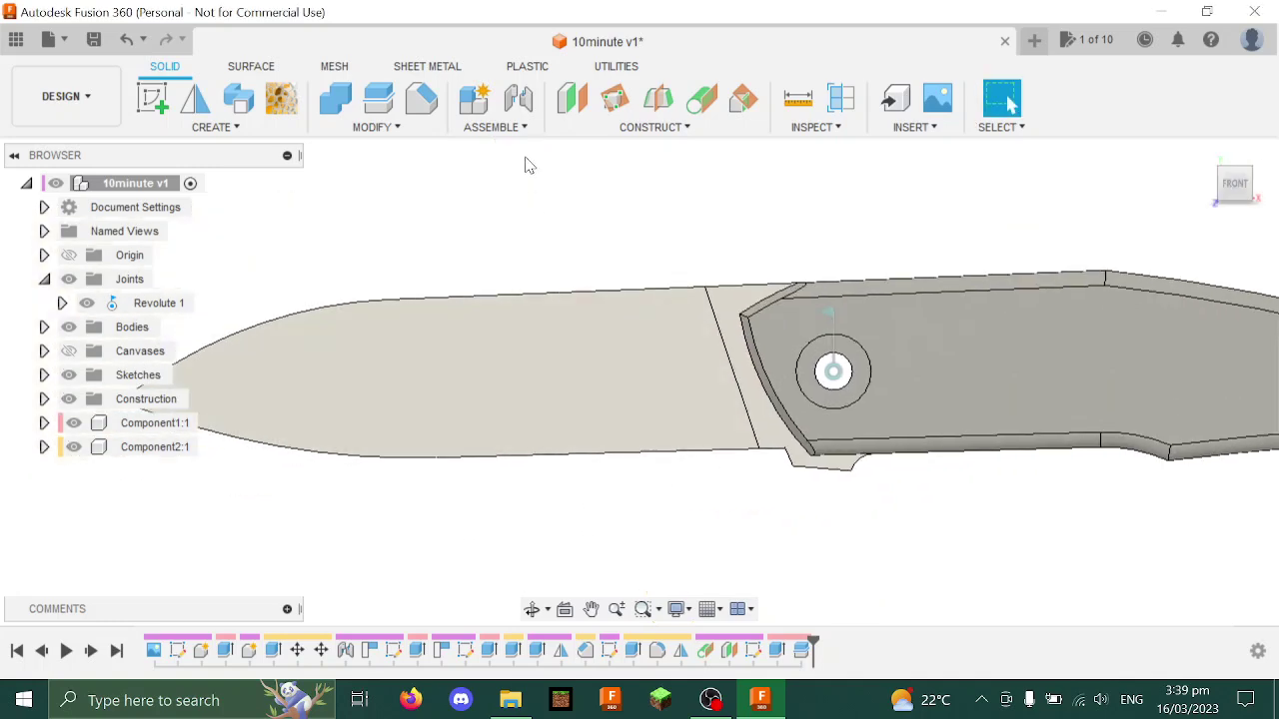
# Apply a two-distance chamfer of 18 mm and 1.3 mm along the front blade body's lower cutting edge
pyautogui.click(422, 98)
pyautogui.click(549, 411)
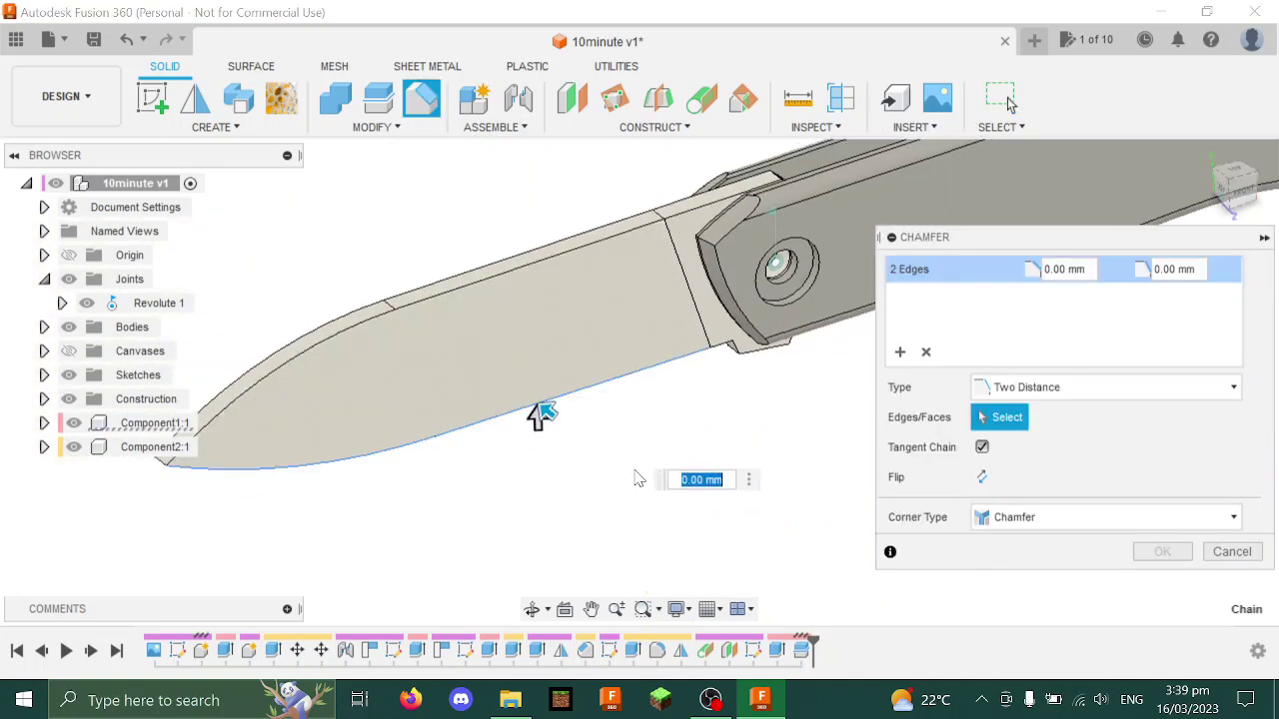
pyautogui.write('1.3')
pyautogui.press('Tab')
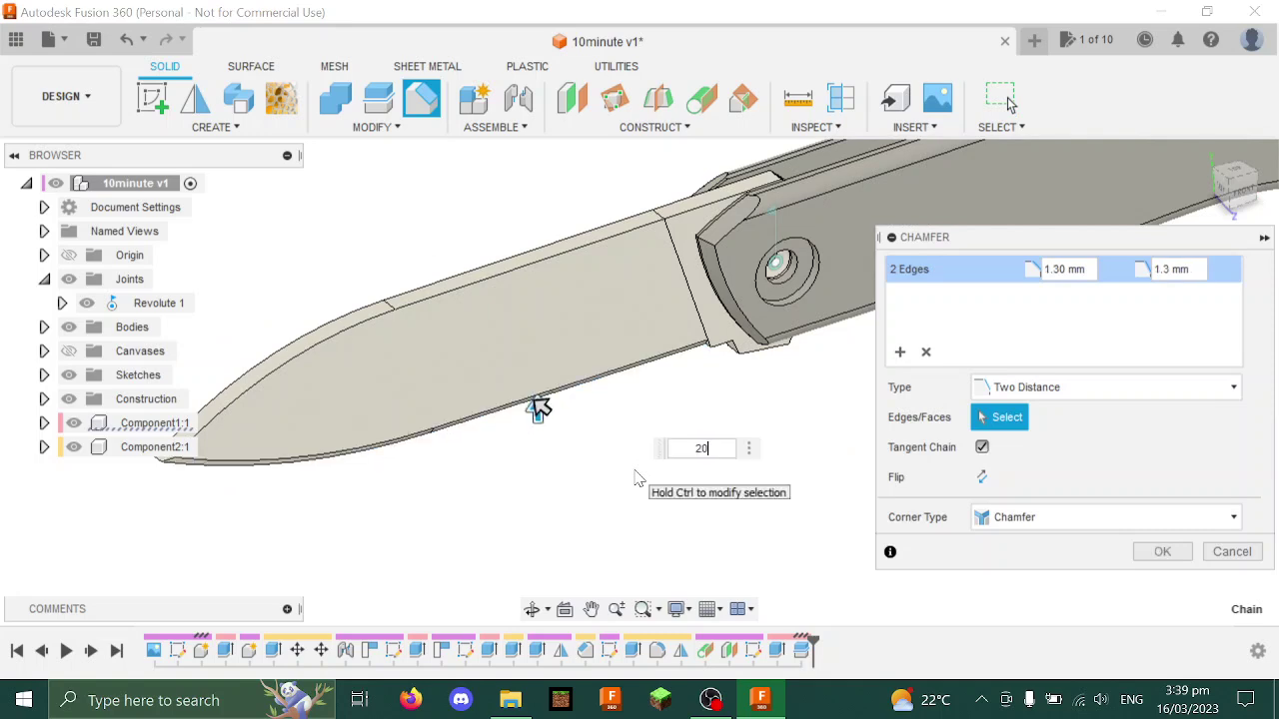
pyautogui.write('2010')
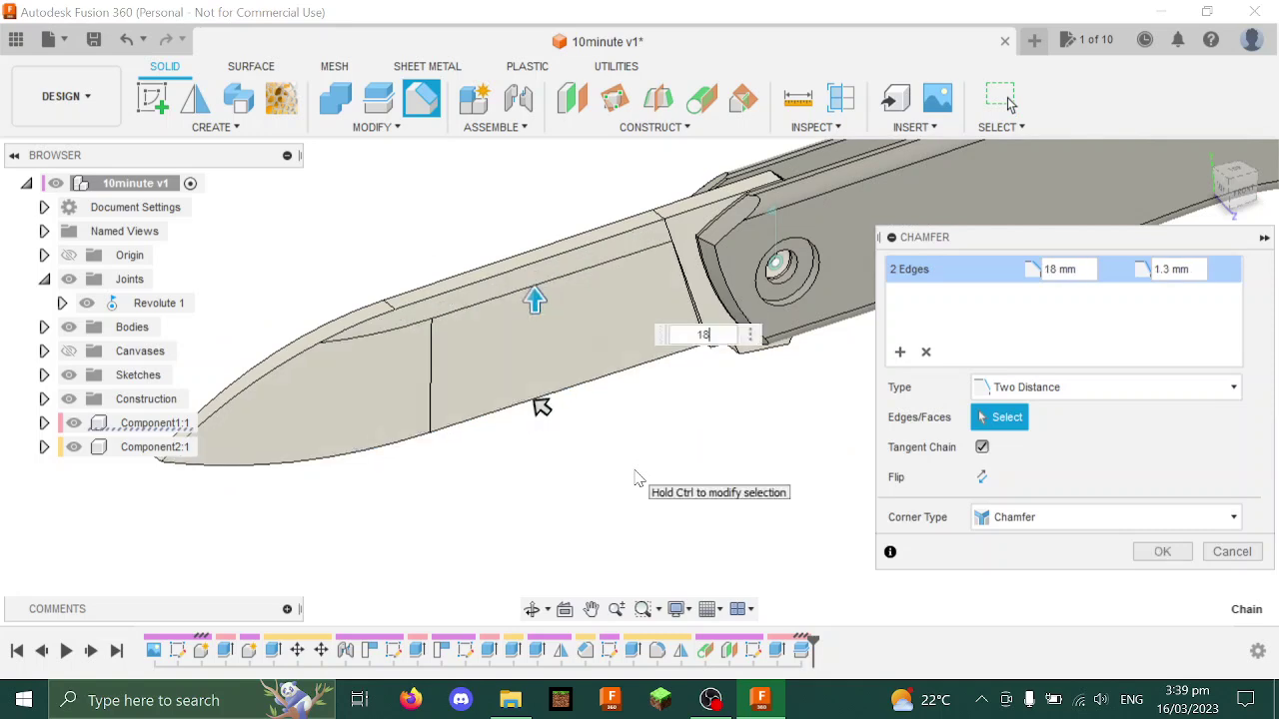
pyautogui.press('Return')
# Combine the chamfered blade body with the tang body using the Join operation
pyautogui.click(340, 110)
pyautogui.click(640, 280)
pyautogui.click(699, 244)
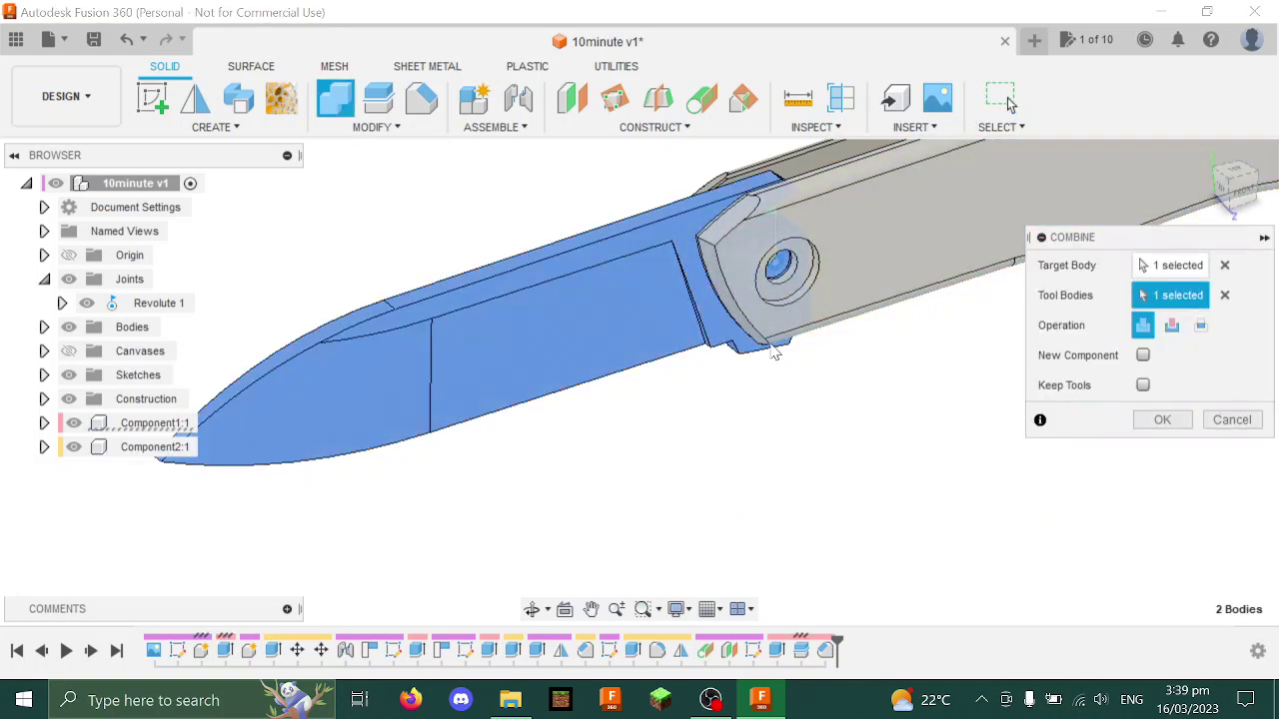
pyautogui.click(1162, 419)
# Fillet the edge where the blade's bevel meets the tang with a 1.4 mm radius
pyautogui.scroll(5, 593, 357)
pyautogui.press('f')
pyautogui.click(599, 324)
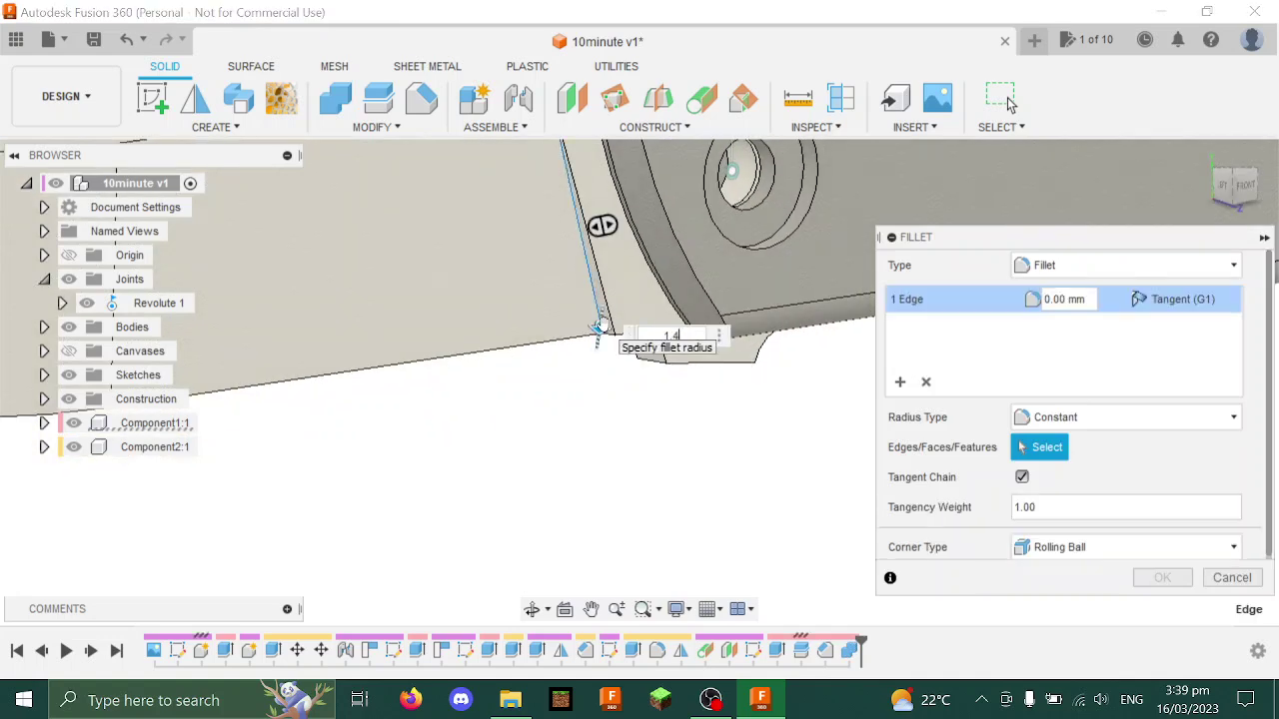
pyautogui.write('1.3')
pyautogui.press('Return')
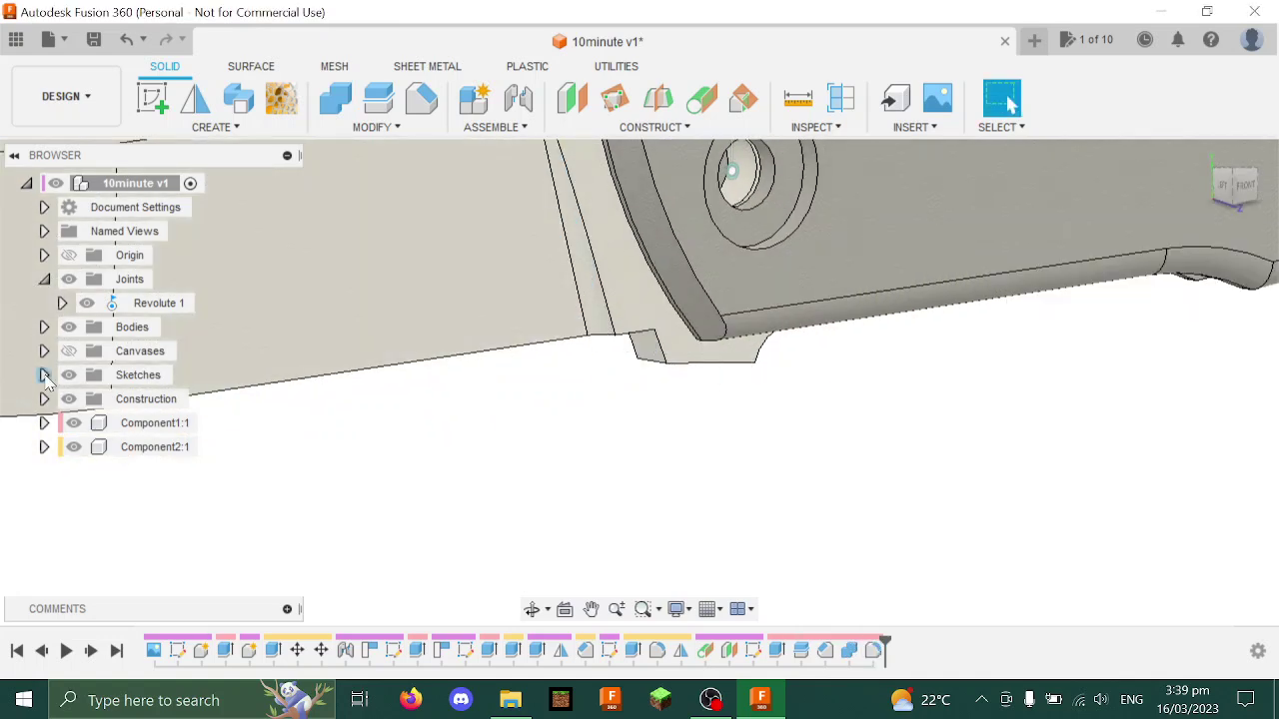
# Cut the notch profile back out of the blade with a -3 mm extrusion, and hide its sketch
pyautogui.click(44, 375)
pyautogui.press('e')
pyautogui.click(593, 322)
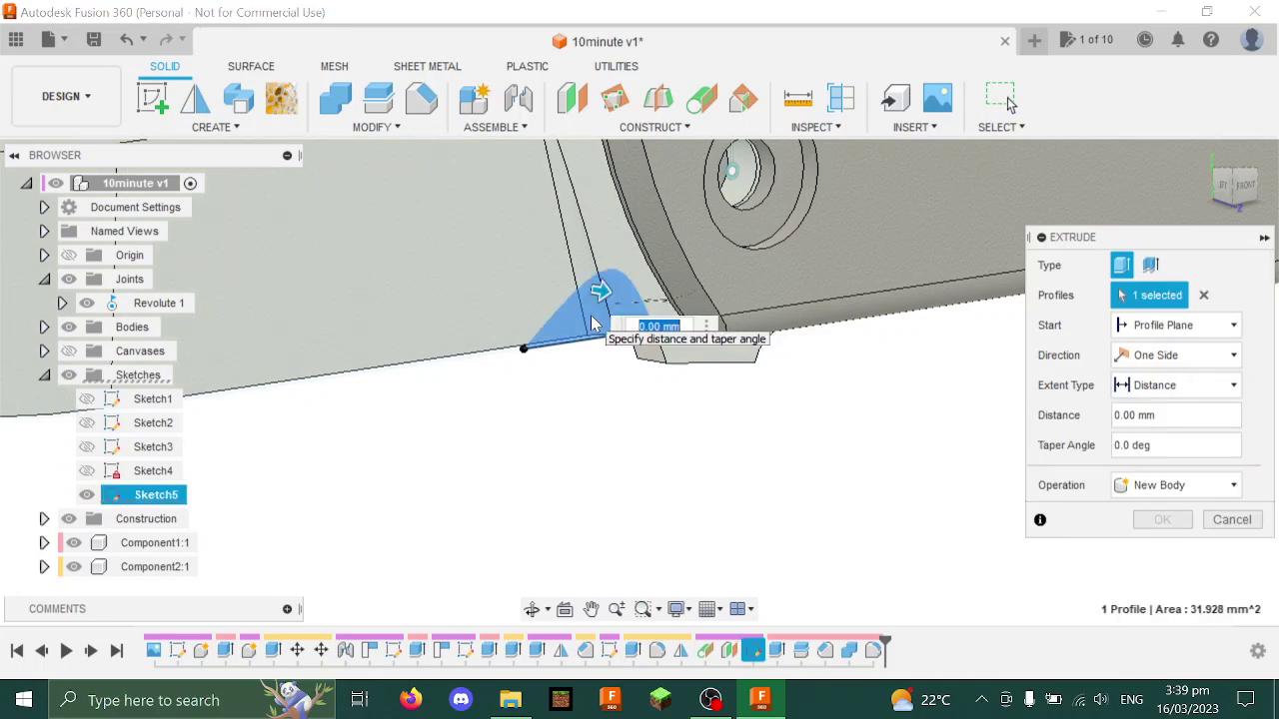
pyautogui.write('-3')
pyautogui.press('Return')
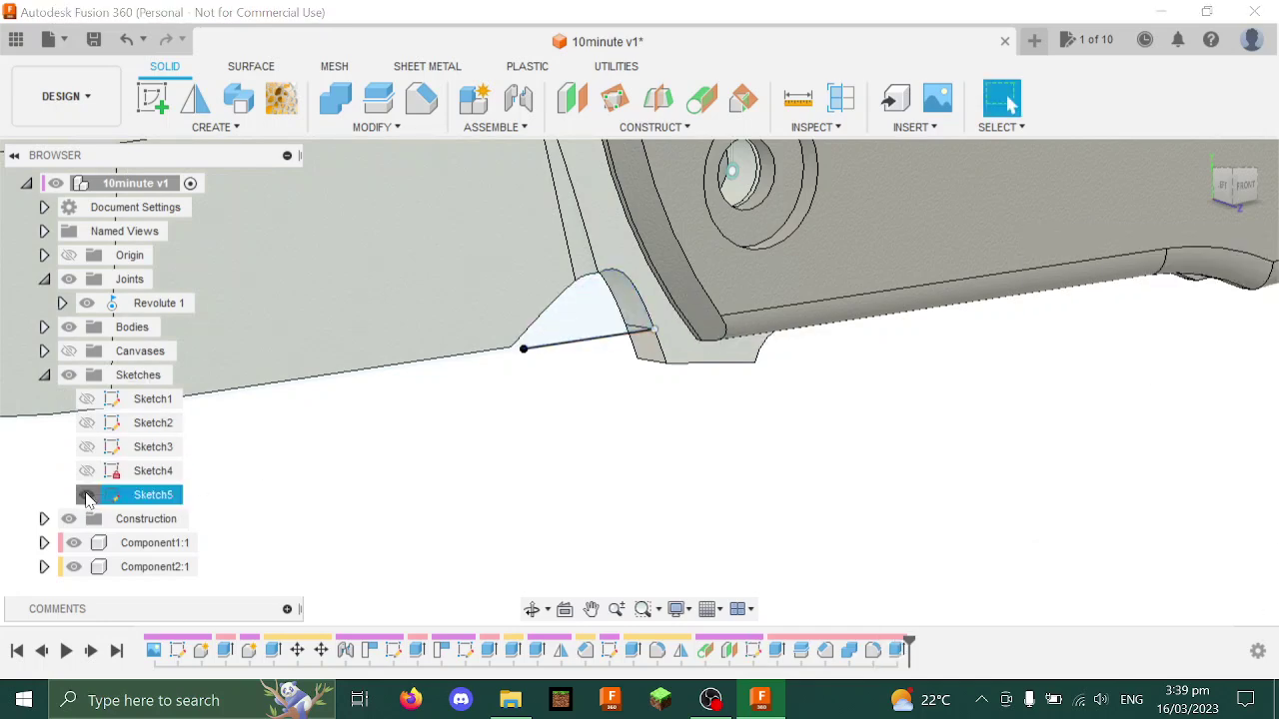
pyautogui.click(44, 375)
pyautogui.press('F6')
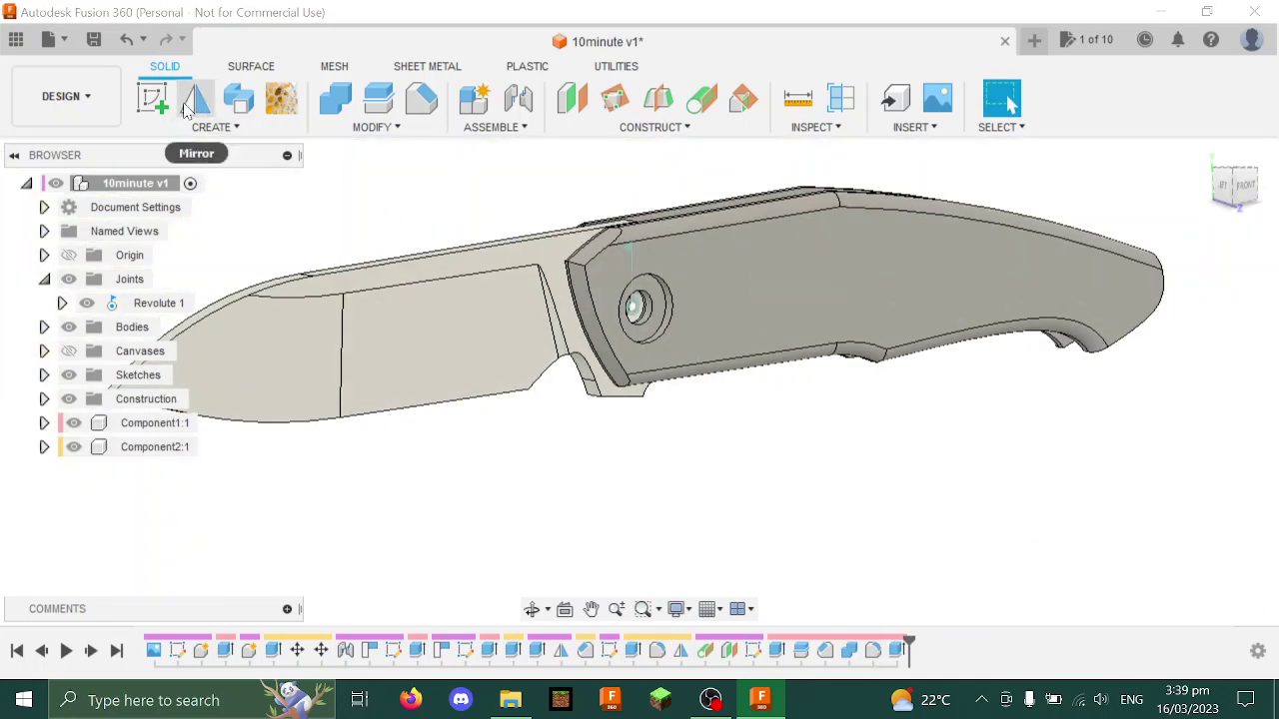
# Mirror the three bevel faces about the origin mid-plane to the blade's opposite side
pyautogui.click(196, 97)
pyautogui.click(1179, 265)
pyautogui.click(1159, 311)
pyautogui.click(429, 329)
pyautogui.click(250, 354)
pyautogui.click(1146, 325)
pyautogui.scroll(-3, 676, 336)
pyautogui.click(700, 289)
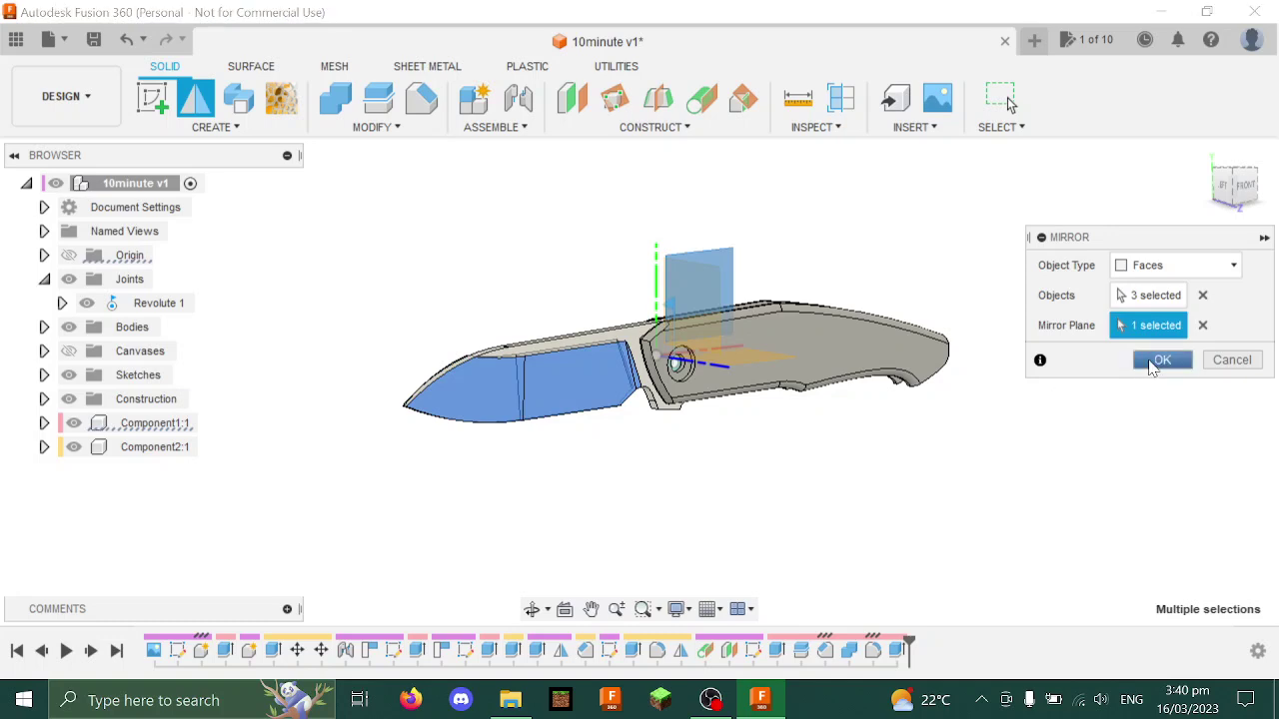
pyautogui.click(1162, 360)
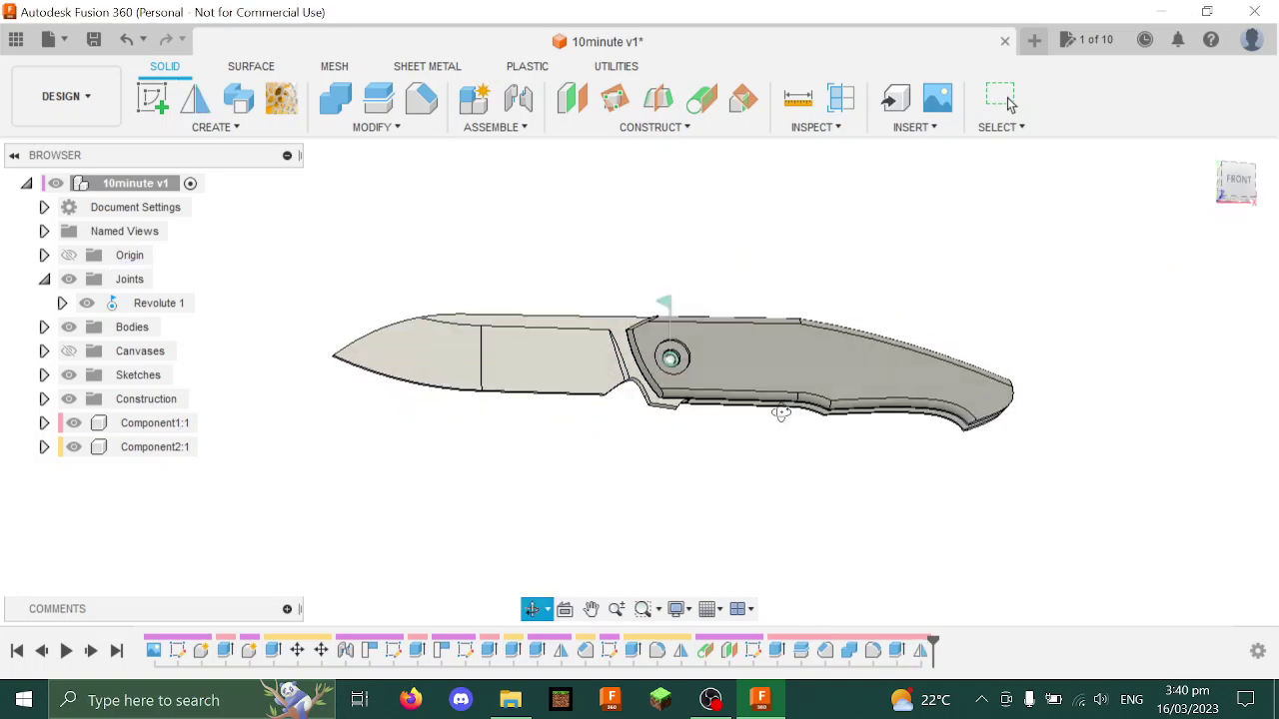
# Hide the near handle side and start a sketch on the inner face of the remaining side
pyautogui.click(45, 448)
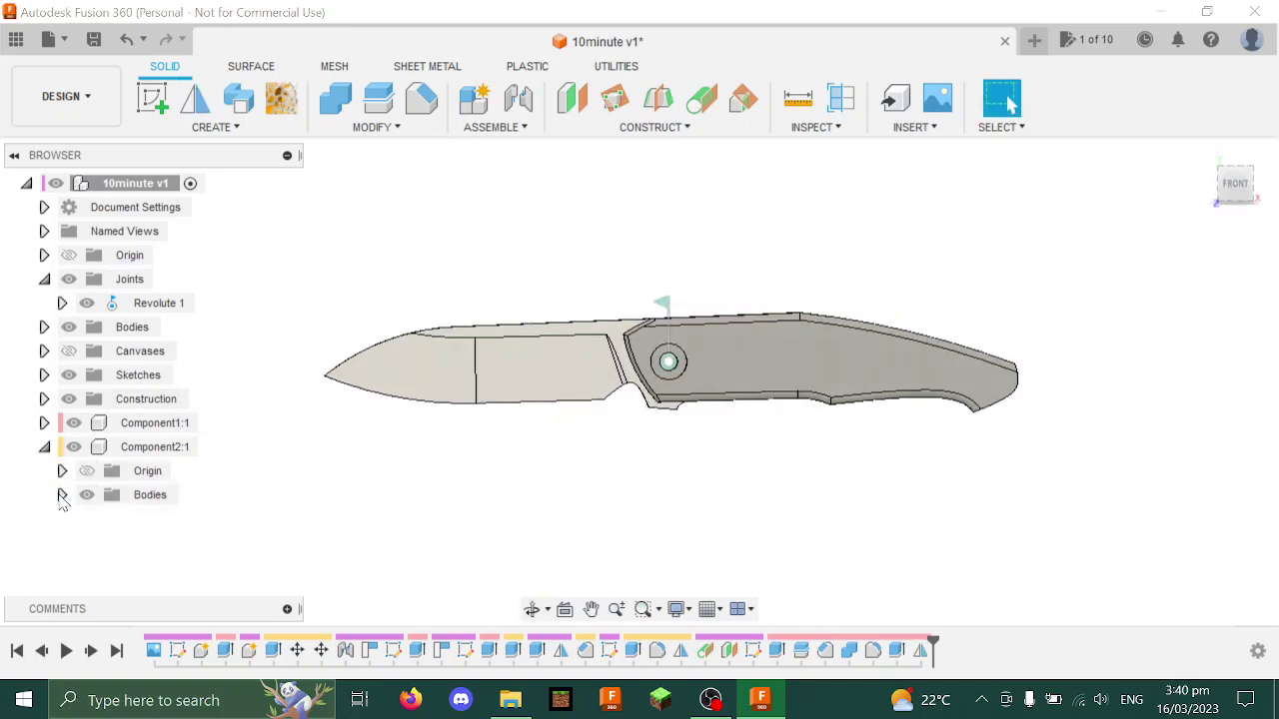
pyautogui.click(62, 495)
pyautogui.click(153, 97)
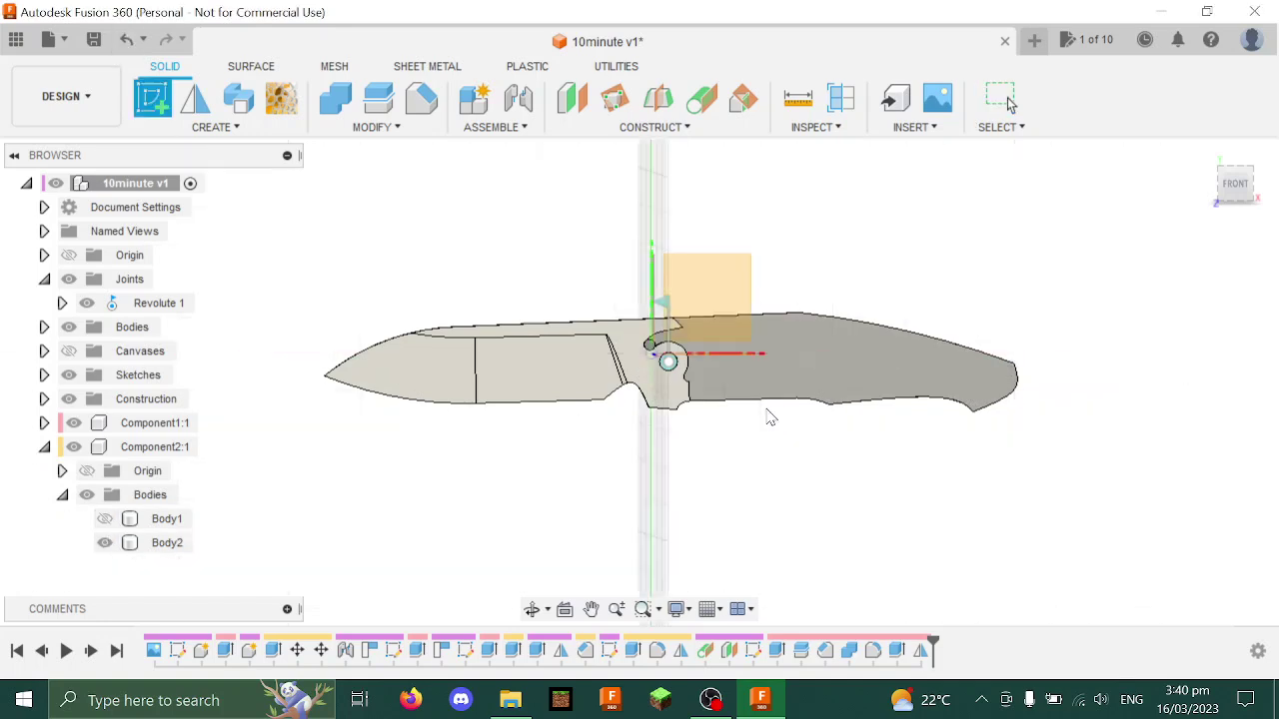
pyautogui.click(749, 391)
pyautogui.scroll(5, 577, 451)
pyautogui.moveTo(854, 397); pyautogui.dragTo(655, 409, button='middle')
pyautogui.scroll(3, 655, 410)
# Sketch a short, nearly vertical line on the tang just inside its straight rear edge, ending at the lower handle edge
pyautogui.press('p')
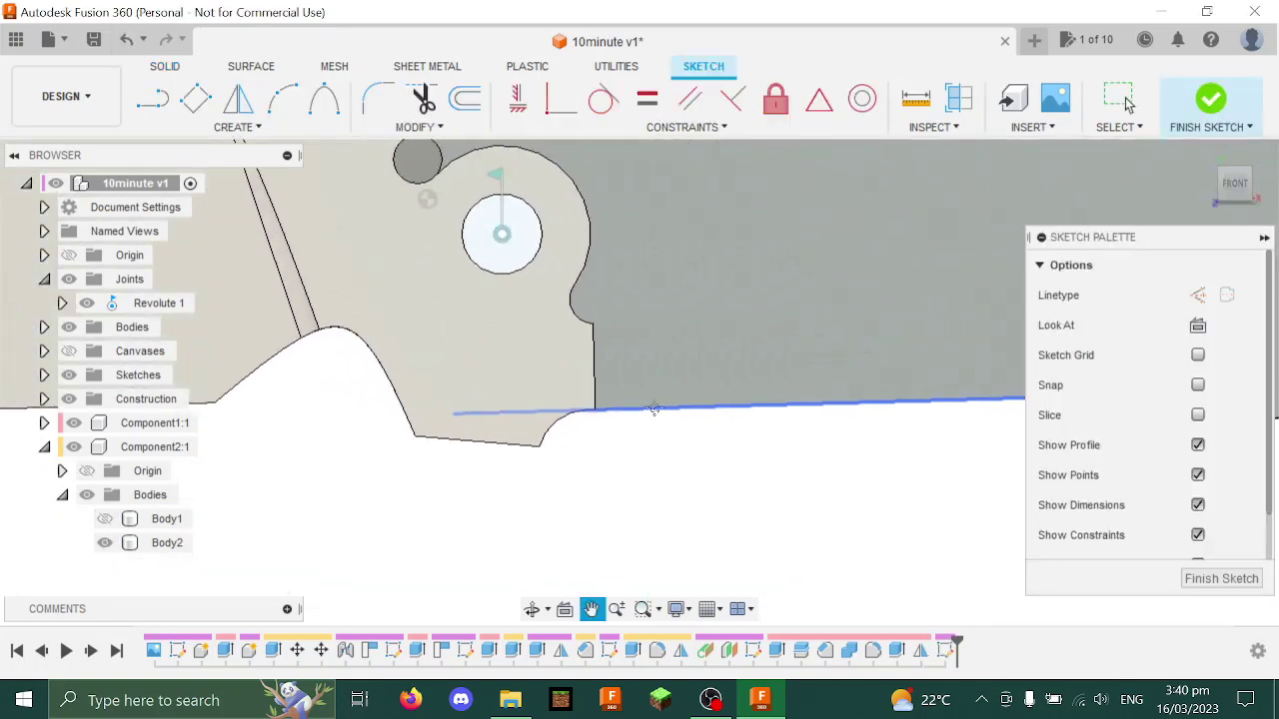
pyautogui.scroll(3, 657, 416)
pyautogui.click(539, 267)
pyautogui.click(540, 417)
pyautogui.press('Escape')
# Project the tang's straight rear edge into the sketch and set the short line's distance from it to 0.5 mm
pyautogui.moveTo(601, 311); pyautogui.dragTo(522, 328, button='middle')
pyautogui.press('p')
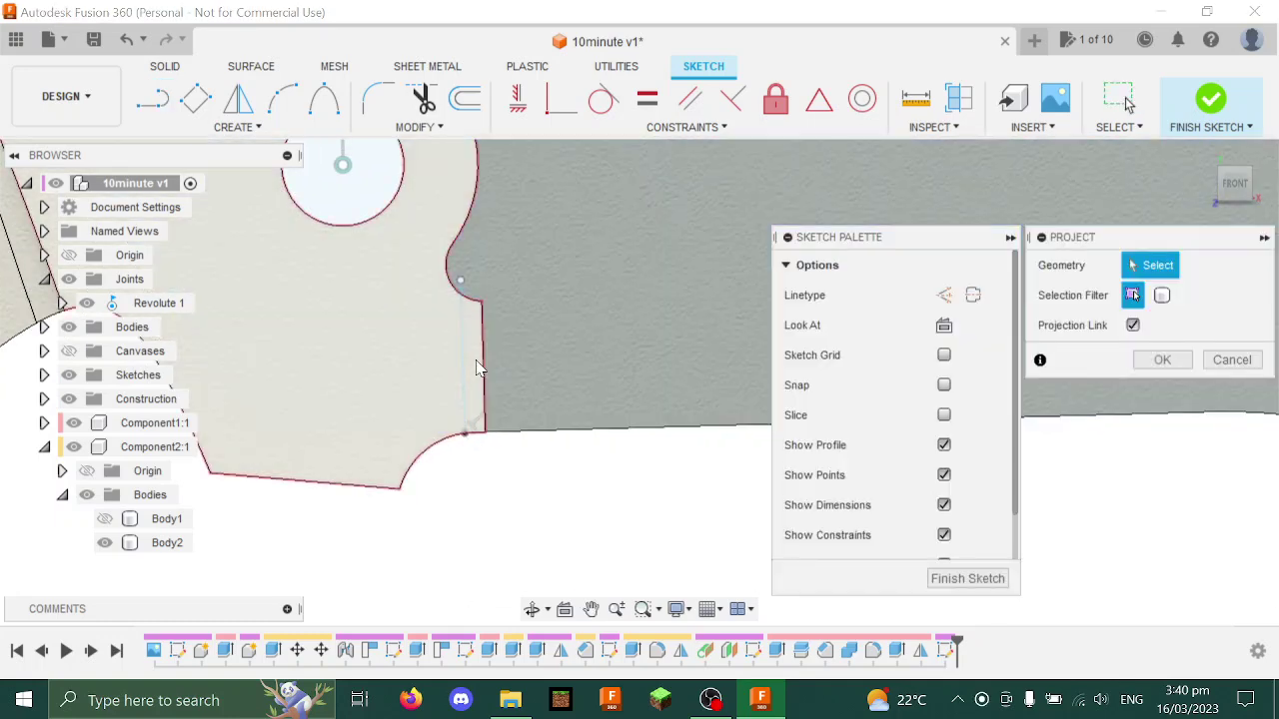
pyautogui.click(484, 365)
pyautogui.press('Return')
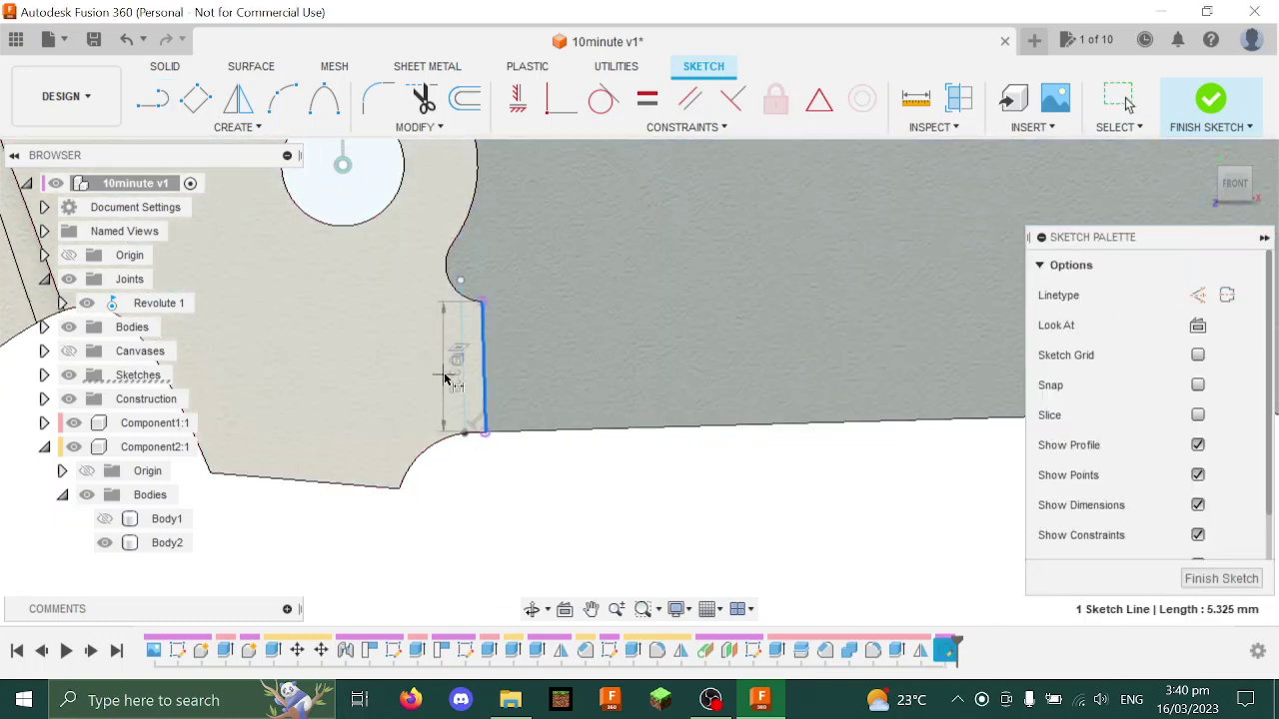
pyautogui.click(459, 380)
pyautogui.click(516, 497)
pyautogui.write('.5')
pyautogui.press('Return')
# Sketch a 55 mm line from the short line's upper end toward the handle's rear, and adjust its angle slightly
pyautogui.scroll(-2, 582, 481)
pyautogui.press('l')
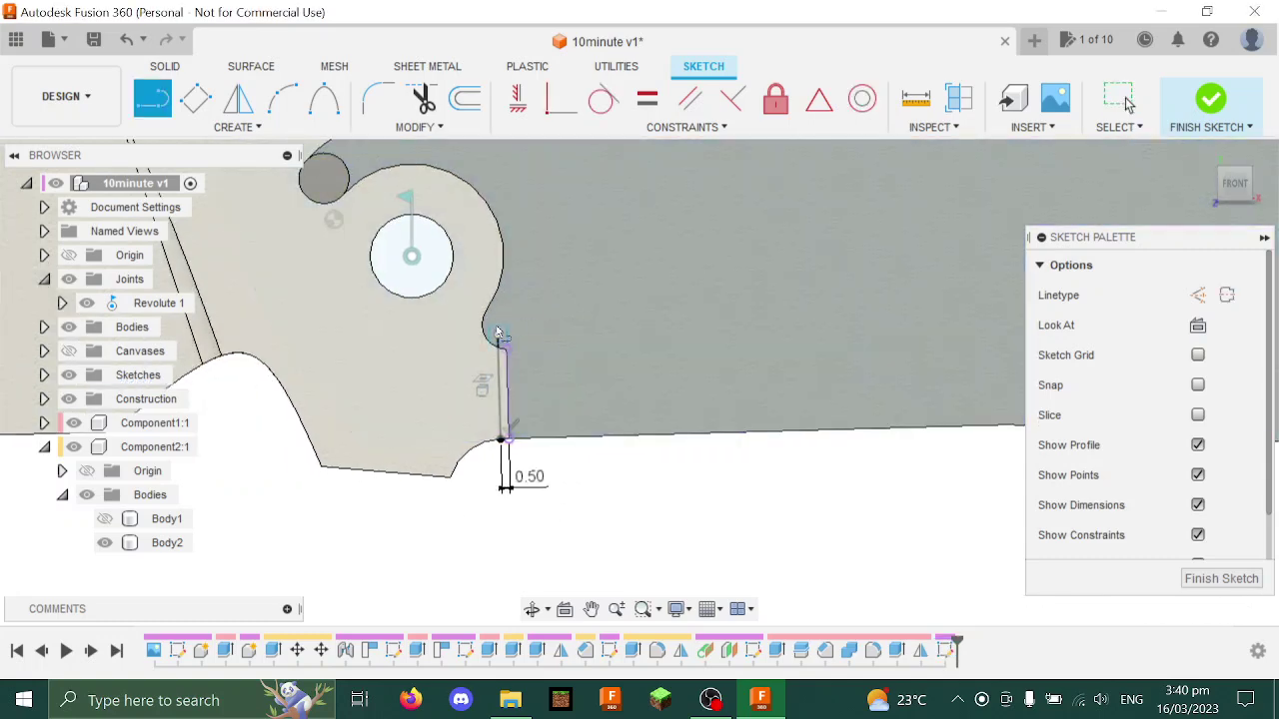
pyautogui.click(499, 334)
pyautogui.moveTo(787, 330); pyautogui.dragTo(505, 312, button='middle')
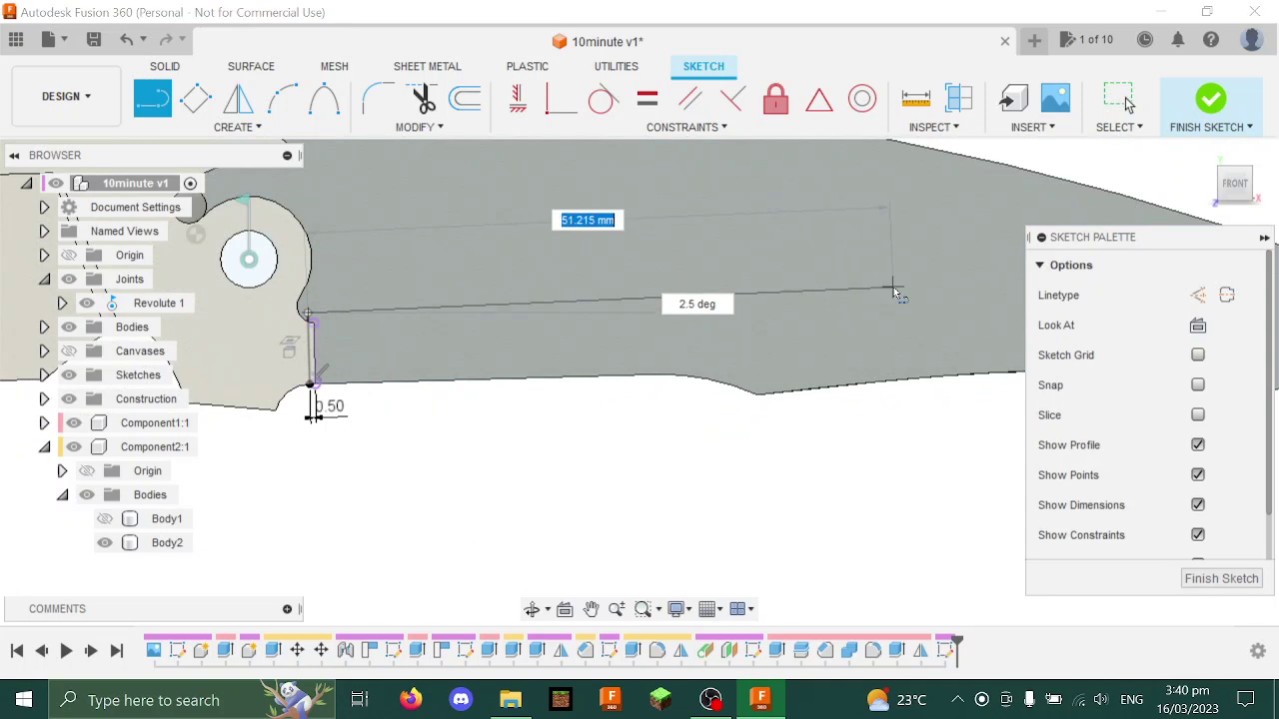
pyautogui.press('Return')
pyautogui.press('Escape')
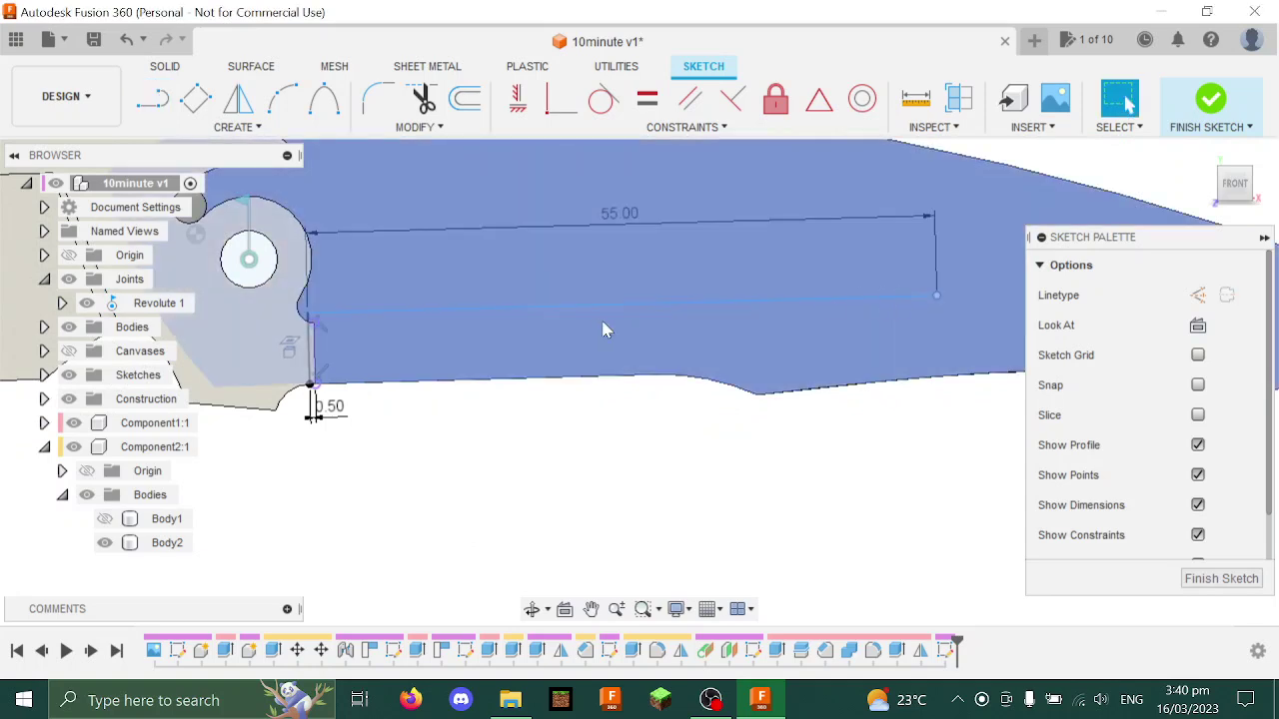
pyautogui.moveTo(589, 305); pyautogui.dragTo(589, 300)
# Offset the connected short and long lines toward the handle's lower edge as one chain
pyautogui.press('o')
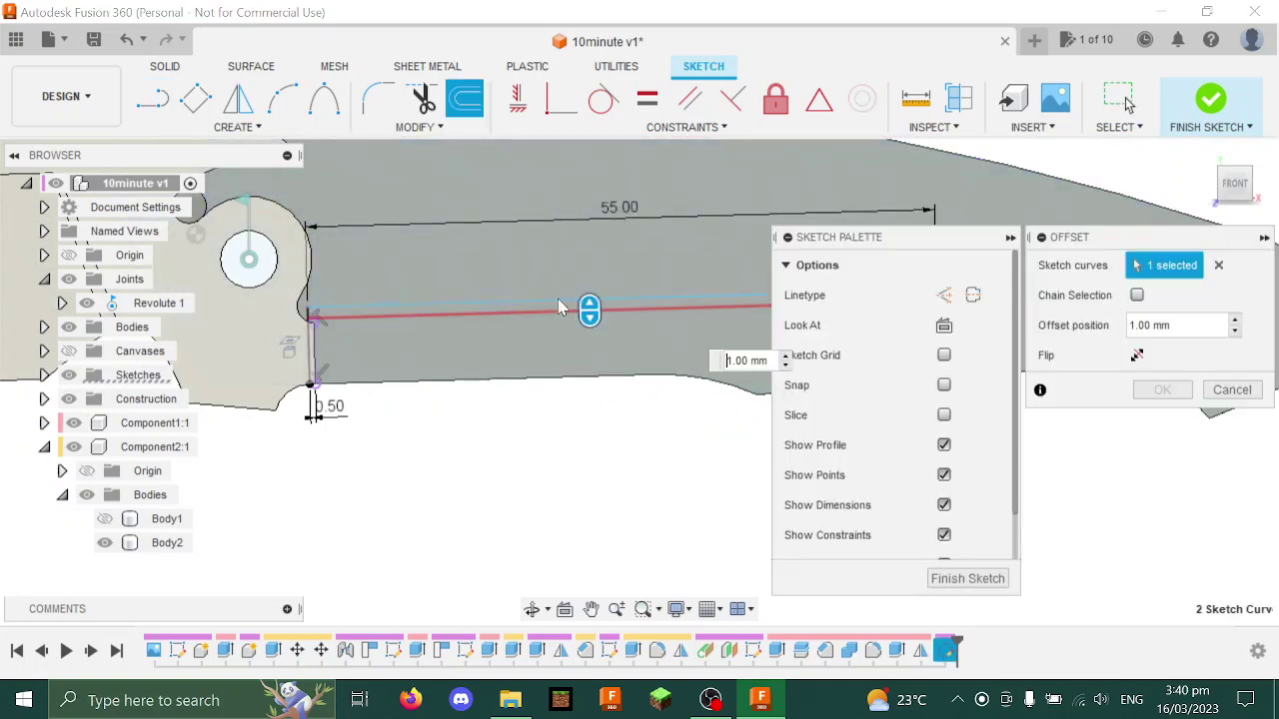
pyautogui.press('Escape')
pyautogui.press('o')
pyautogui.click(530, 303)
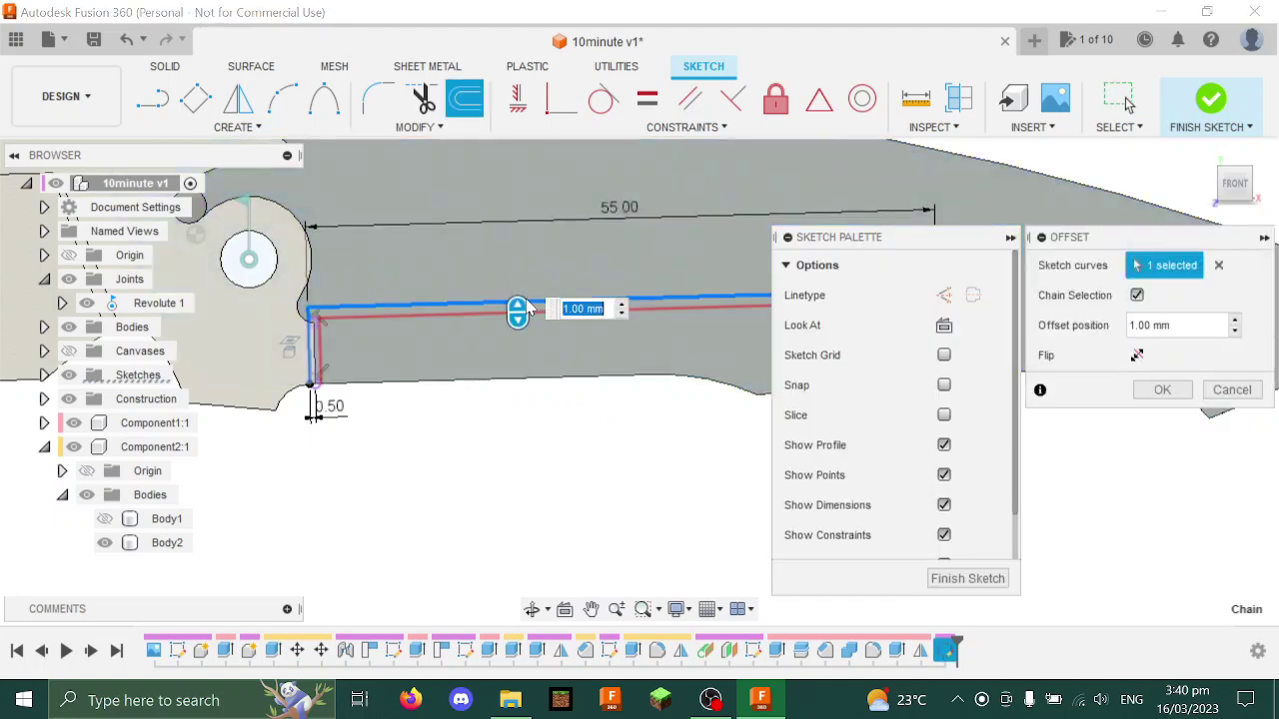
pyautogui.press('Escape')
# Sketch a chain of three short perpendicular lines up, forward and down from the rear end of the 55 mm line
pyautogui.scroll(5, 517, 305)
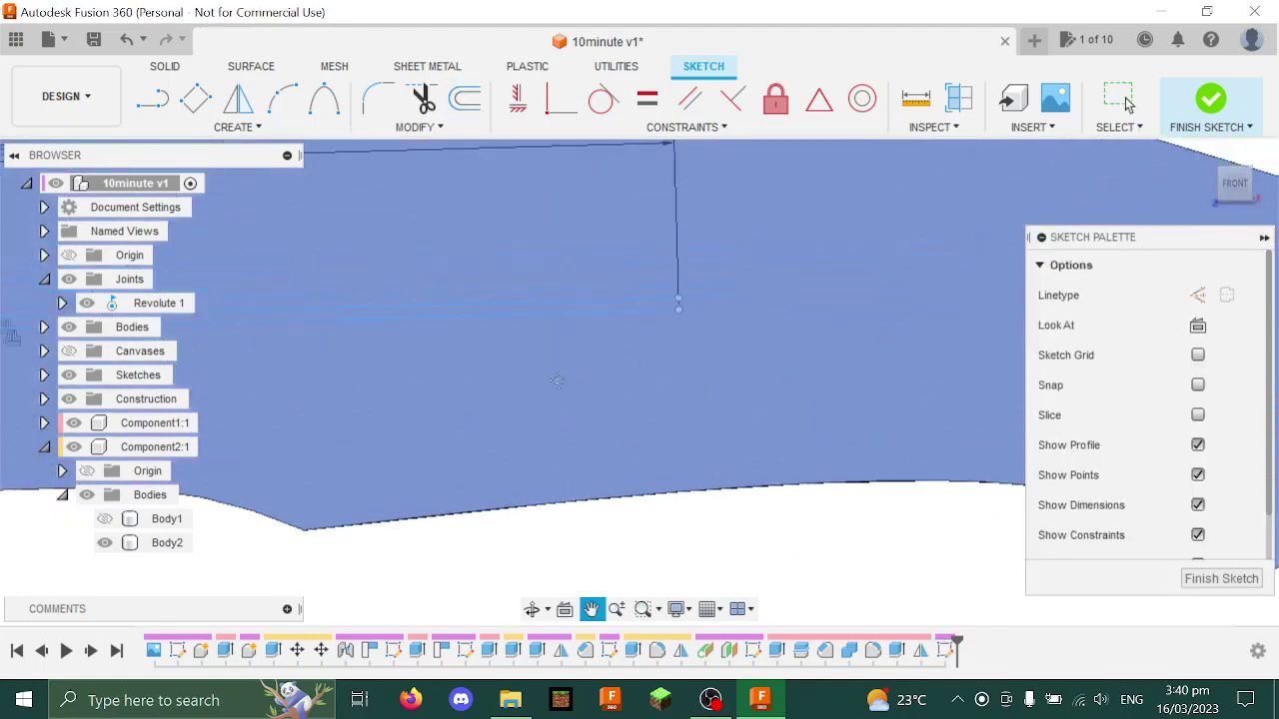
pyautogui.press('l')
pyautogui.click(672, 301)
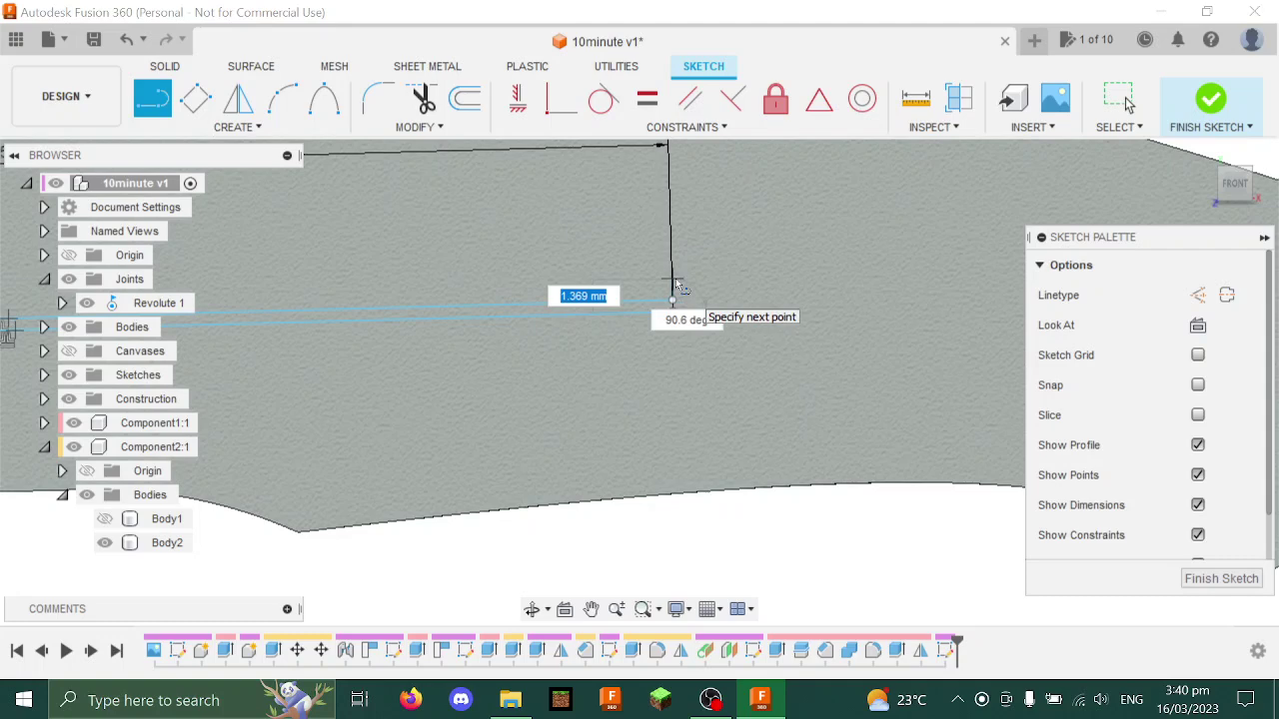
pyautogui.click(672, 284)
pyautogui.click(577, 284)
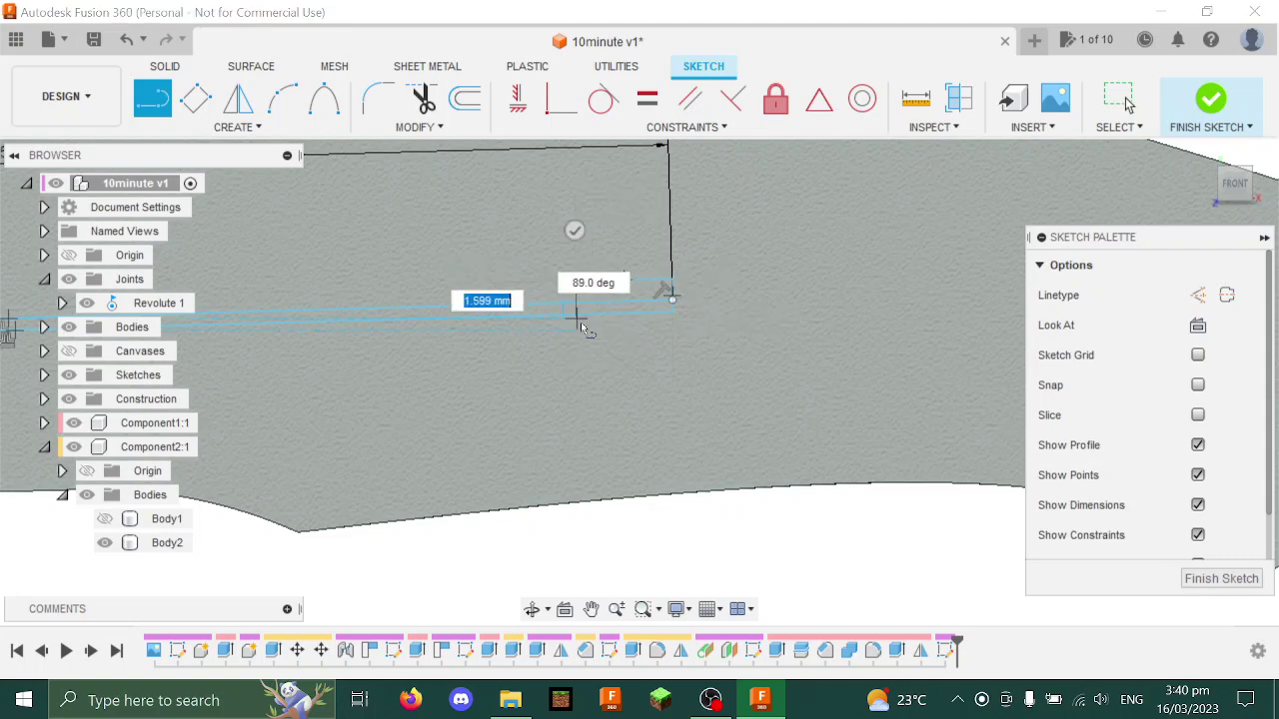
pyautogui.click(581, 322)
pyautogui.press('Escape')
# Delete the second and third segments of the short line chain at the 55 mm line's rear end
pyautogui.moveTo(573, 299)
pyautogui.mouseDown()
pyautogui.moveTo(525, 300)
pyautogui.moveTo(673, 282)
pyautogui.mouseUp()
pyautogui.scroll(2, 523, 289)
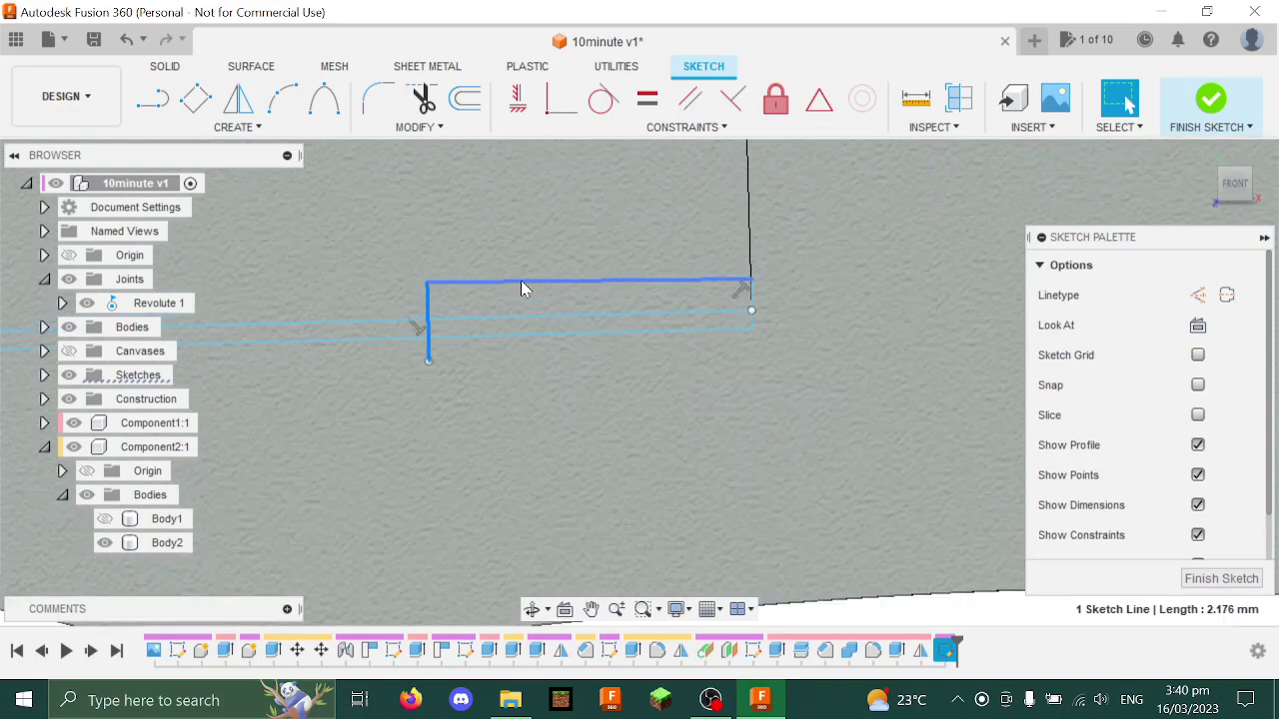
pyautogui.press('Delete')
pyautogui.press('e')
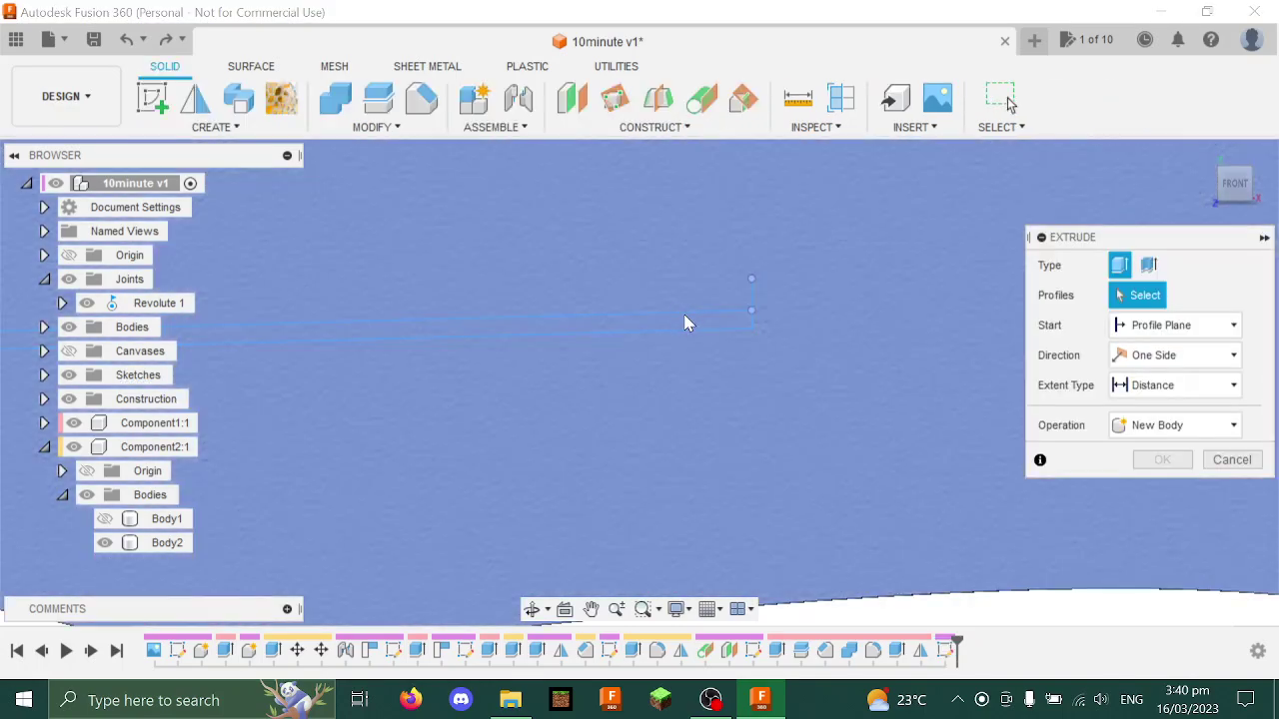
pyautogui.press('Escape')
pyautogui.click(751, 312)
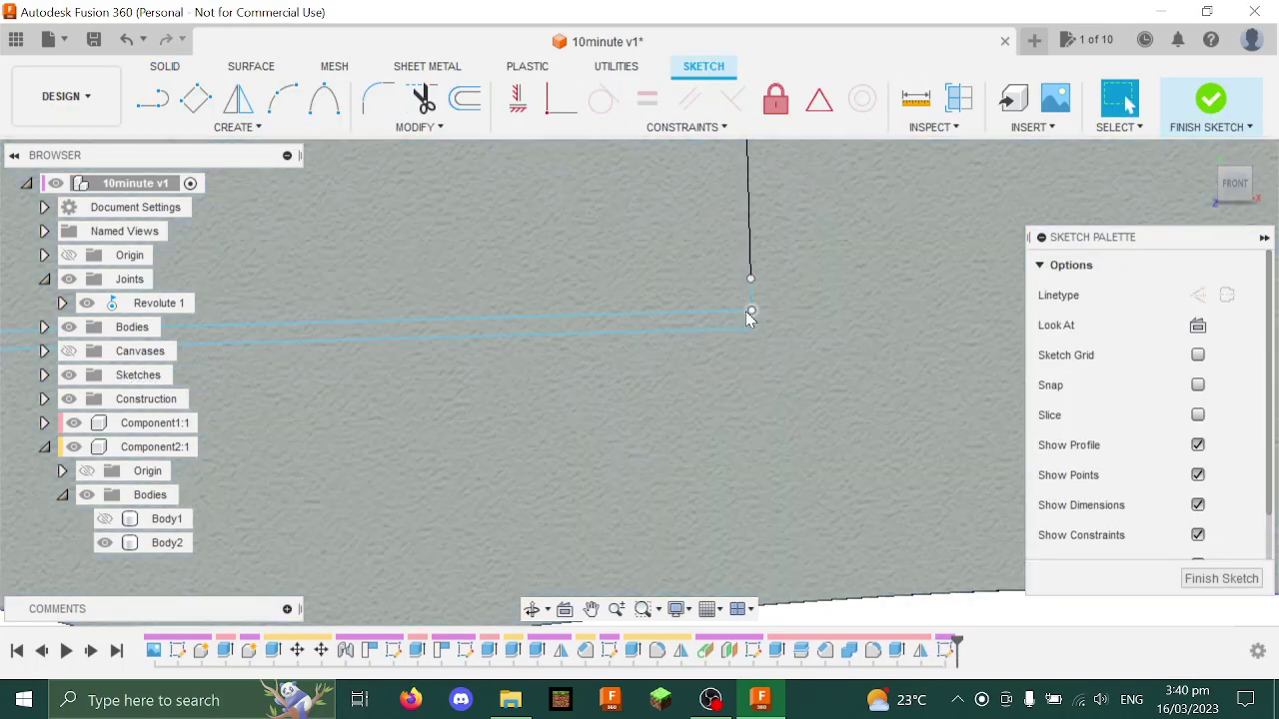
# Close the open end of the offset slot outline with a short line and extrude-cut the enclosed profile through the handle side
pyautogui.click(749, 319)
pyautogui.scroll(3, 737, 318)
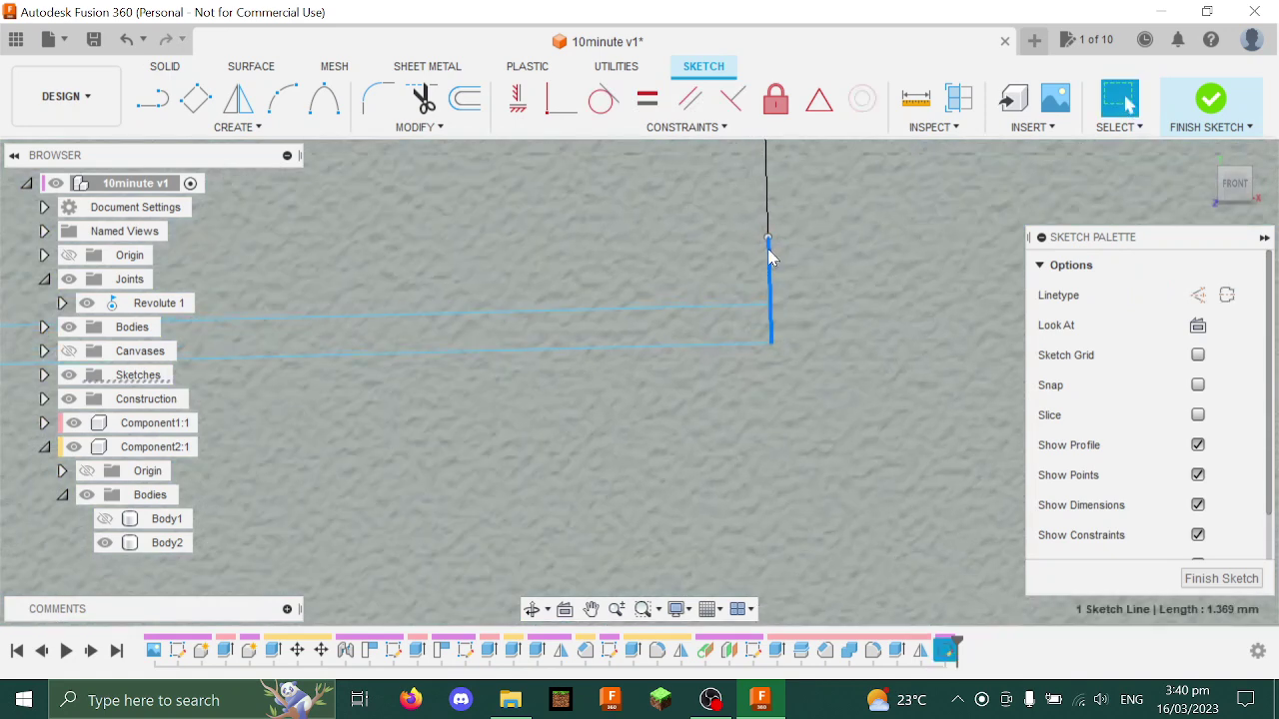
pyautogui.press('l')
pyautogui.click(722, 341)
pyautogui.click(719, 282)
pyautogui.press('Escape')
pyautogui.press('e')
pyautogui.click(669, 335)
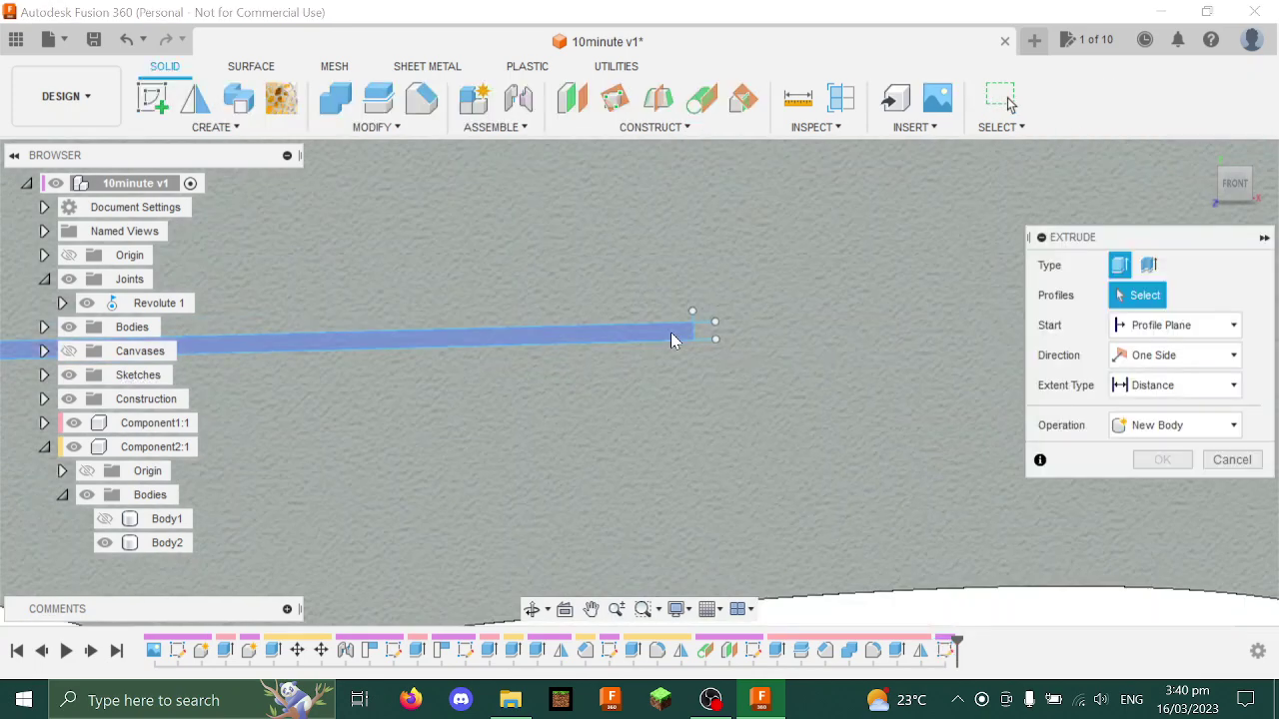
pyautogui.press('Escape')
# Fillet the inside corner edges where the long slot meets the short cross cut with a 1 mm radius
pyautogui.keyDown('shift'); pyautogui.moveTo(688, 337); pyautogui.dragTo(919, 294, button='middle'); pyautogui.keyUp('shift')
pyautogui.scroll(5, 876, 270)
pyautogui.press('f')
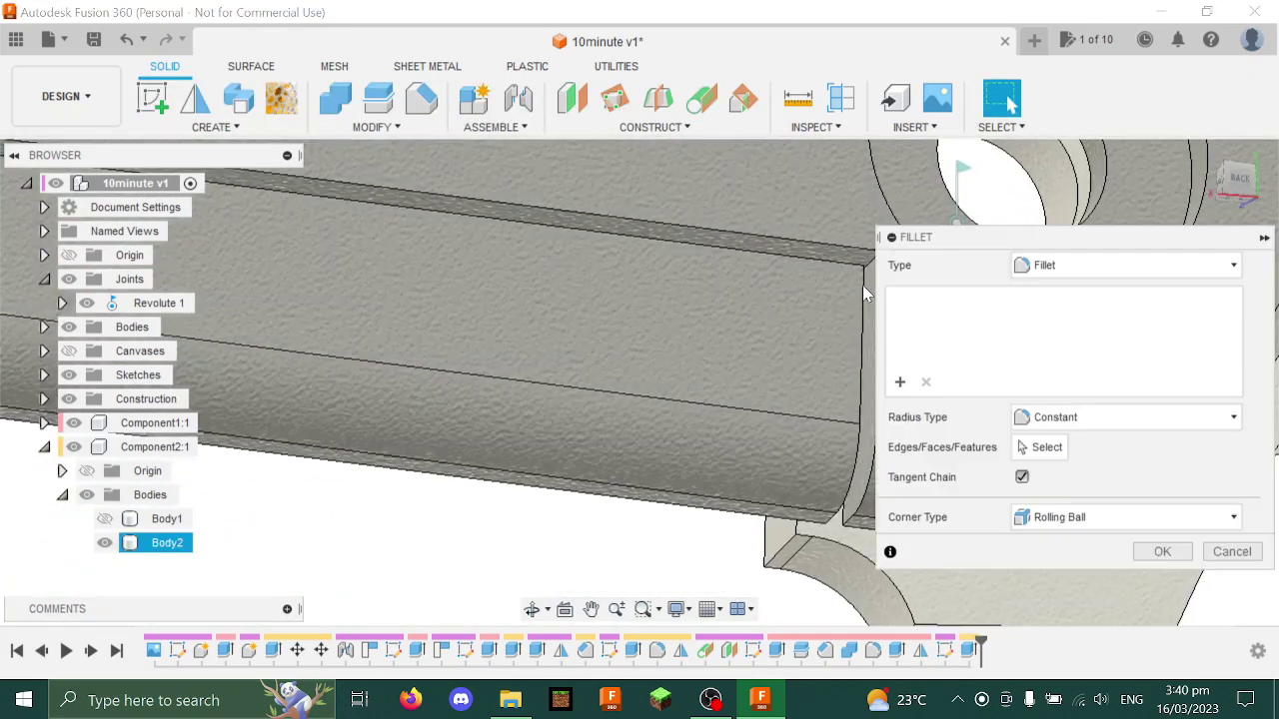
pyautogui.scroll(3, 872, 268)
pyautogui.click(869, 265)
pyautogui.write('1')
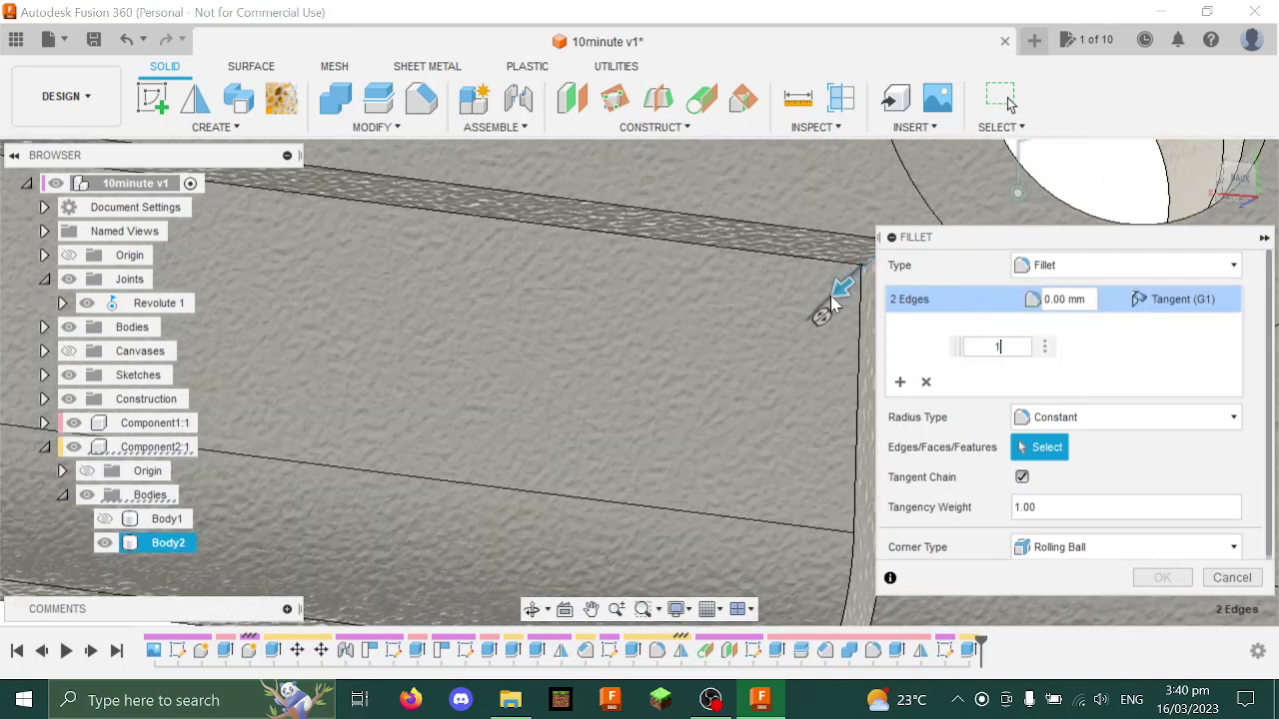
pyautogui.press('Return')
# Round the closed rear end of the long handle slot with a 0.25 mm fillet
pyautogui.scroll(-6, 836, 295)
pyautogui.scroll(8, 614, 337)
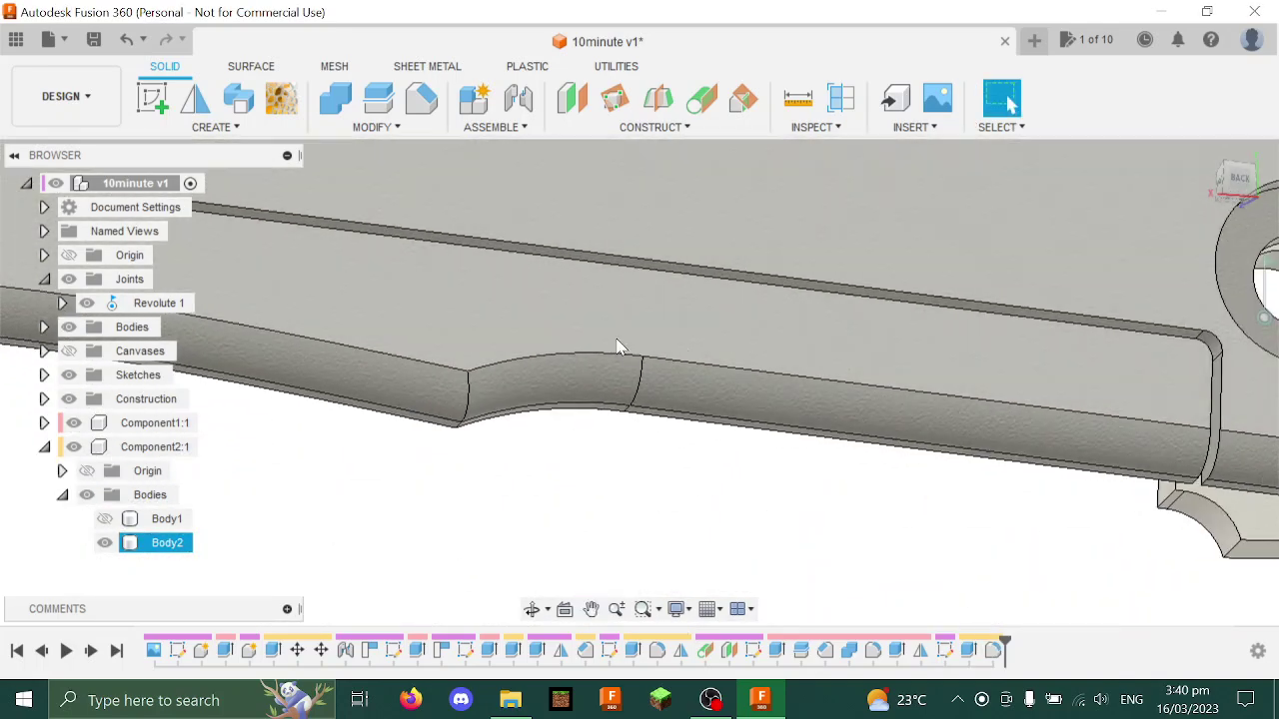
pyautogui.press('f')
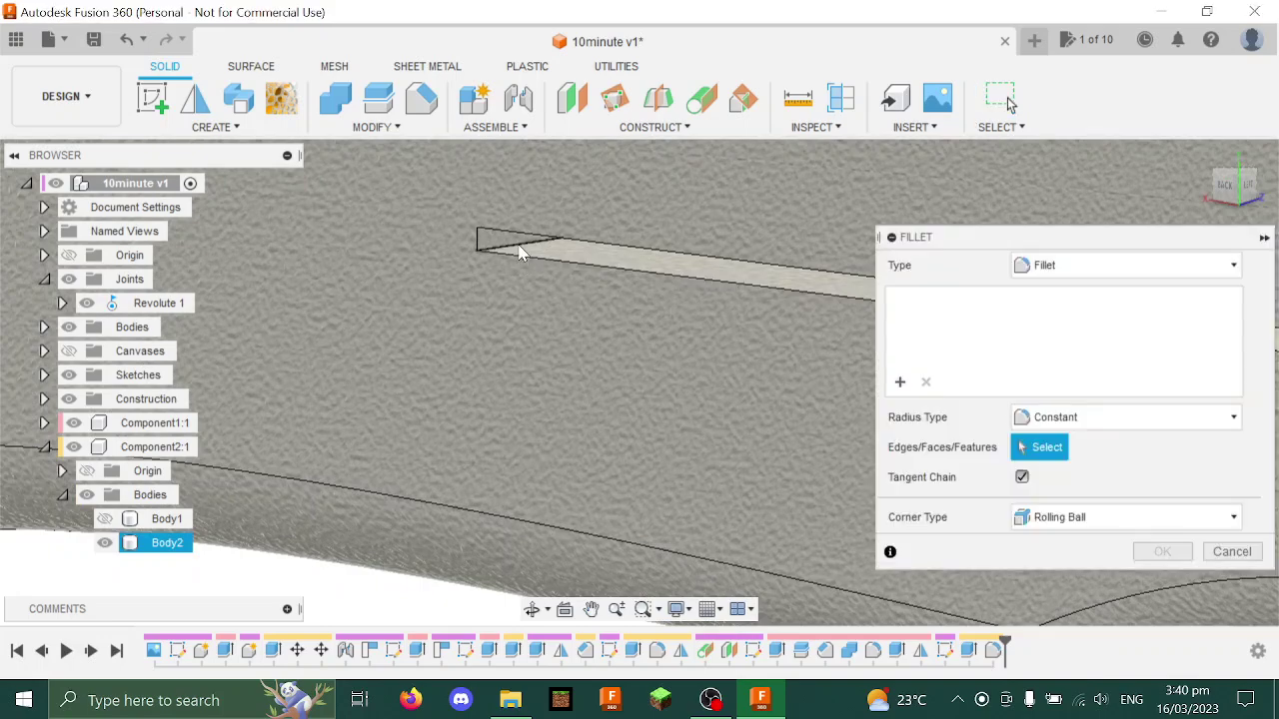
pyautogui.click(507, 238)
pyautogui.write('.25')
pyautogui.press('Return')
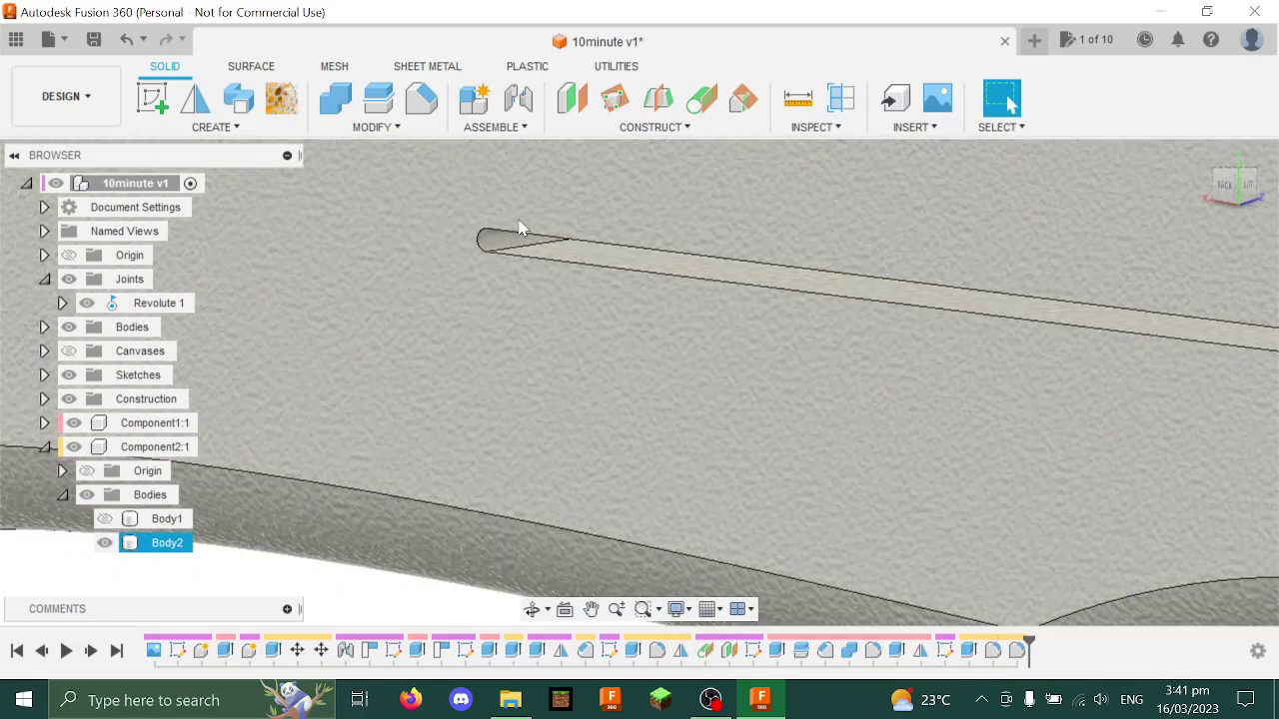
# Drive the Revolute 1 joint to 174 degrees to fold the blade into the handle
pyautogui.scroll(-8, 523, 229)
pyautogui.keyDown('shift'); pyautogui.moveTo(603, 280); pyautogui.dragTo(363, 384, button='middle'); pyautogui.keyUp('shift')
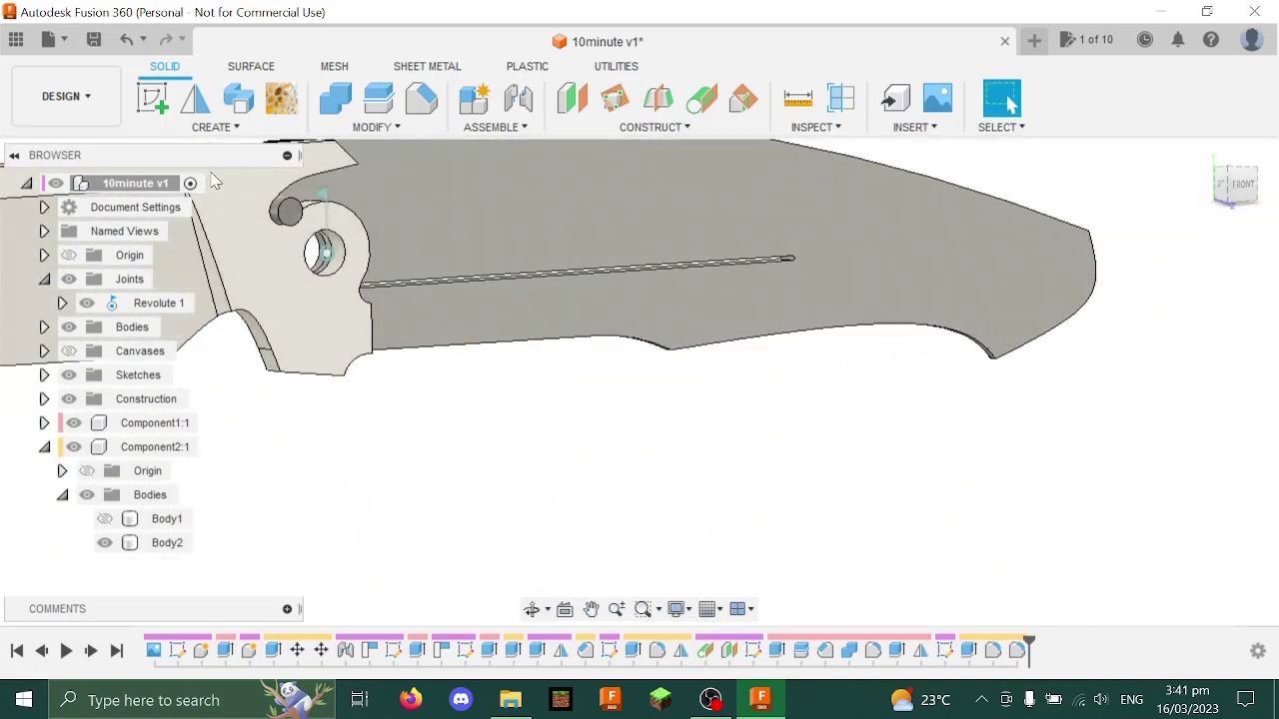
pyautogui.doubleClick(154, 302)
pyautogui.moveTo(327, 151)
pyautogui.mouseDown()
pyautogui.moveTo(665, 354)
pyautogui.moveTo(836, 256)
pyautogui.mouseUp()
pyautogui.press('Return')
# Capture the folded position, start a sketch on the far handle side's inner face, and project the blade's curved cutting edge near the tip
pyautogui.click(160, 107)
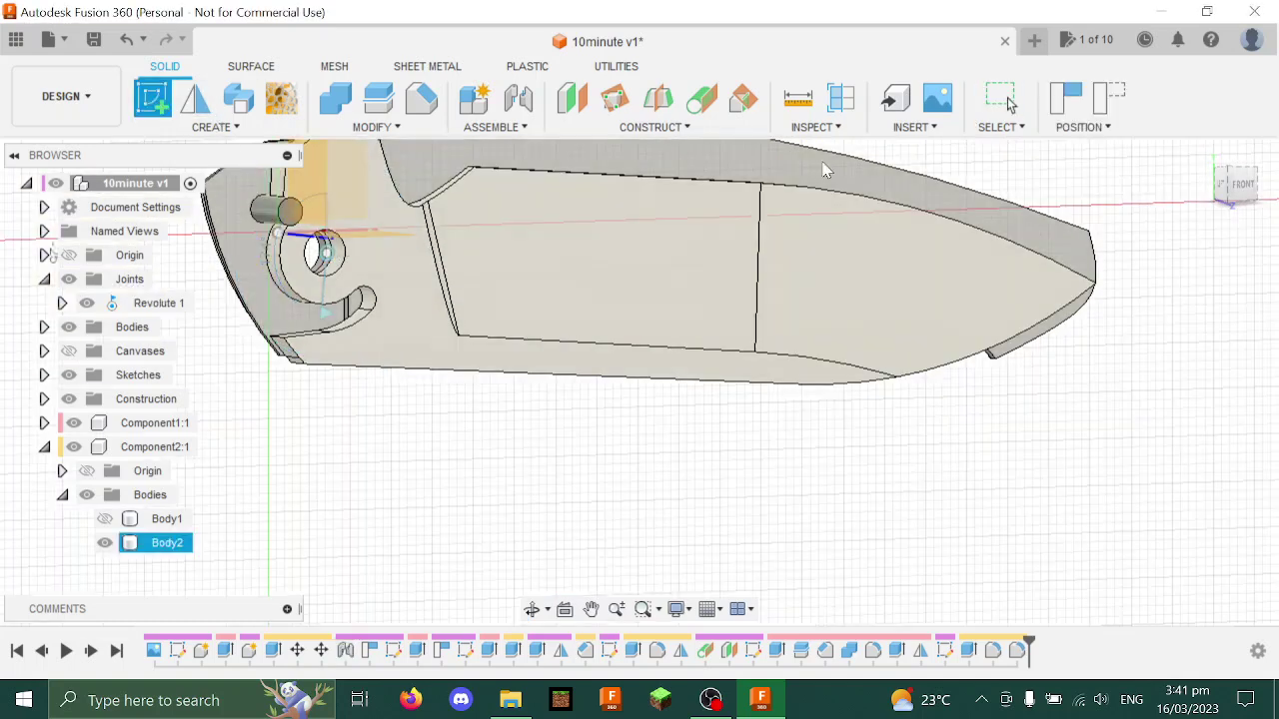
pyautogui.click(822, 165)
pyautogui.click(786, 391)
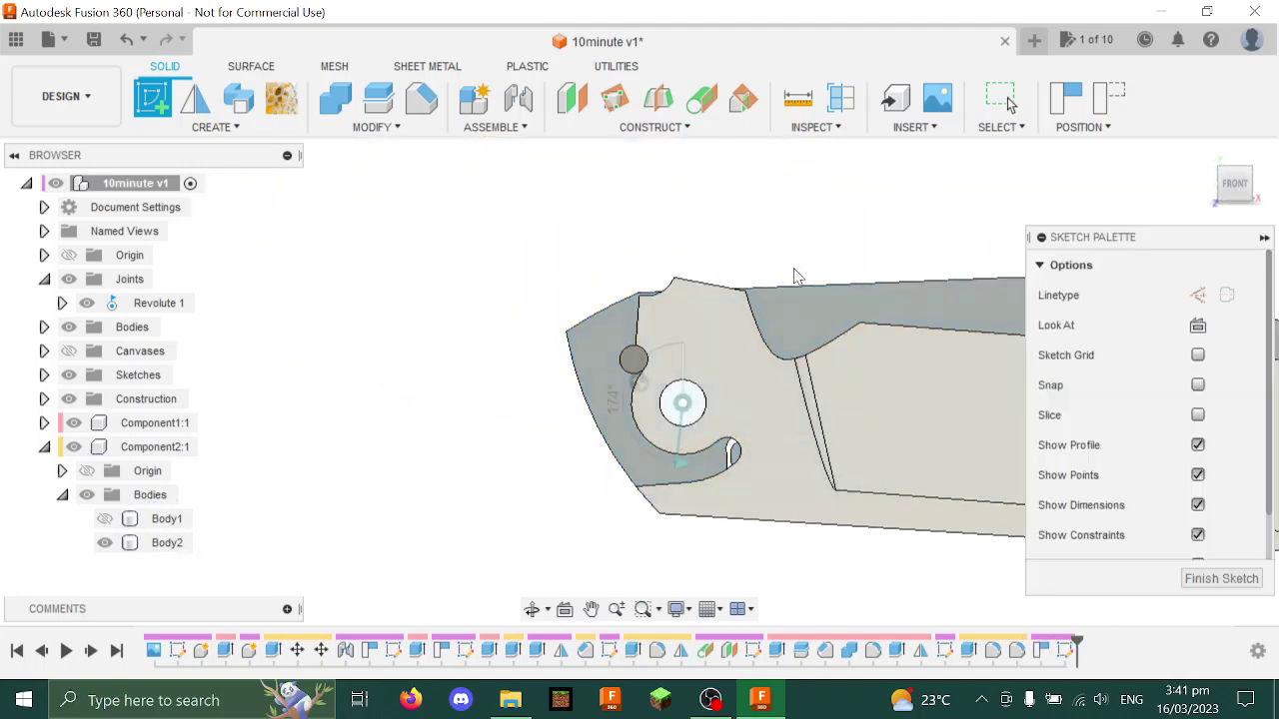
pyautogui.moveTo(837, 338); pyautogui.dragTo(650, 280, button='middle')
pyautogui.scroll(3, 730, 312)
pyautogui.press('p')
pyautogui.click(640, 337)
pyautogui.press('Return')
# Offset the projected blade curve 1 mm outward toward the handle's spine
pyautogui.press('o')
pyautogui.click(643, 357)
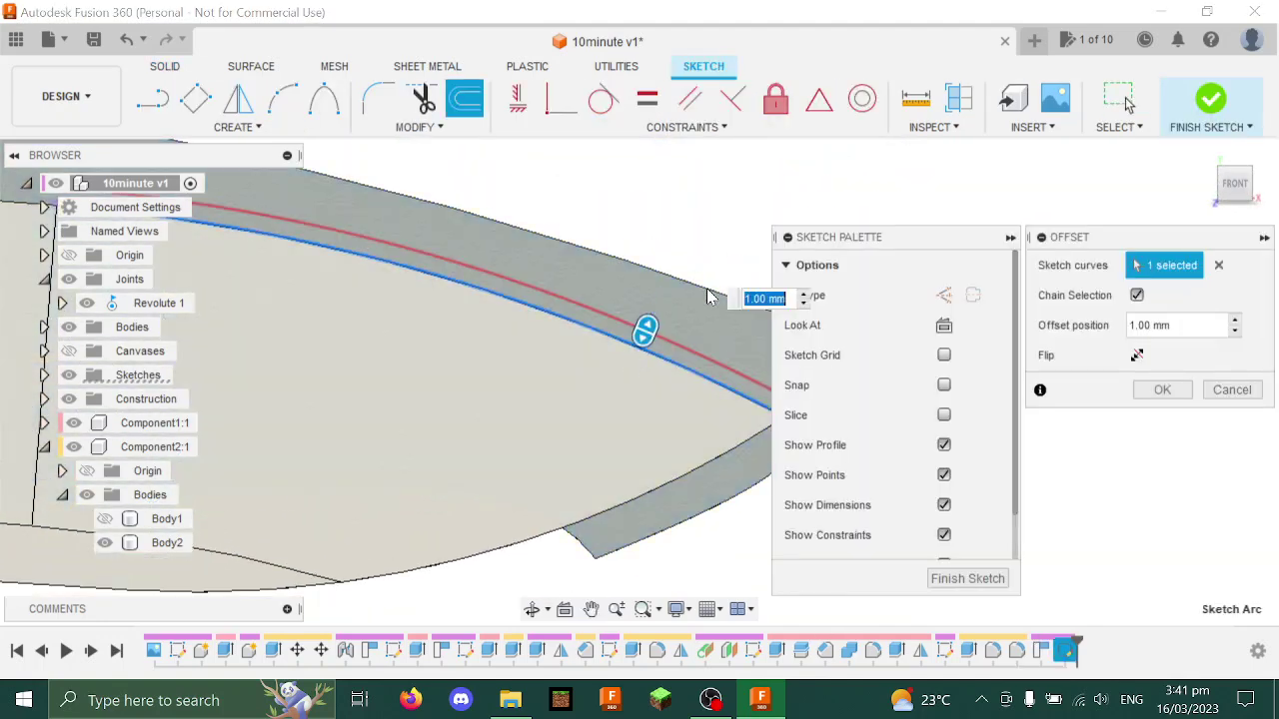
pyautogui.press('Return')
# Sketch a short line continuing the offset curve from its tip-side end to just beyond the handle's rear outline
pyautogui.scroll(2, 810, 393)
pyautogui.press('l')
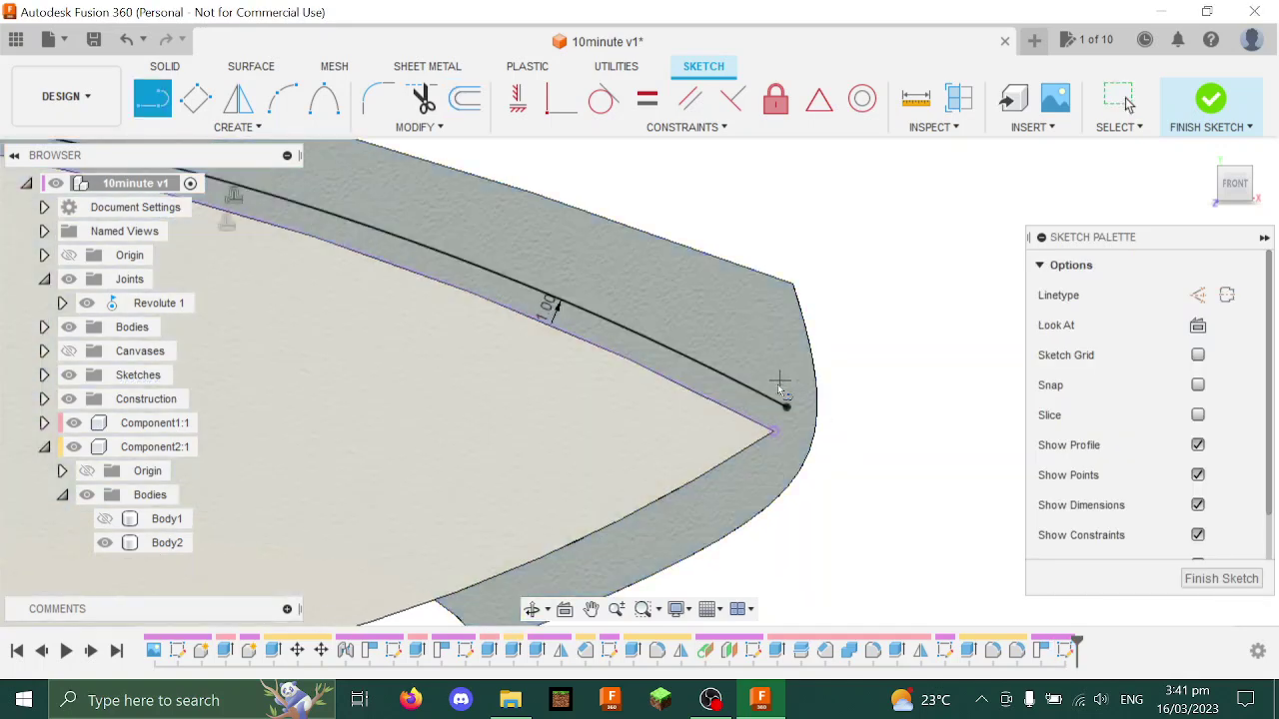
pyautogui.click(787, 406)
pyautogui.click(859, 443)
pyautogui.press('Escape')
pyautogui.scroll(-1, 905, 403)
pyautogui.scroll(-3, 922, 405)
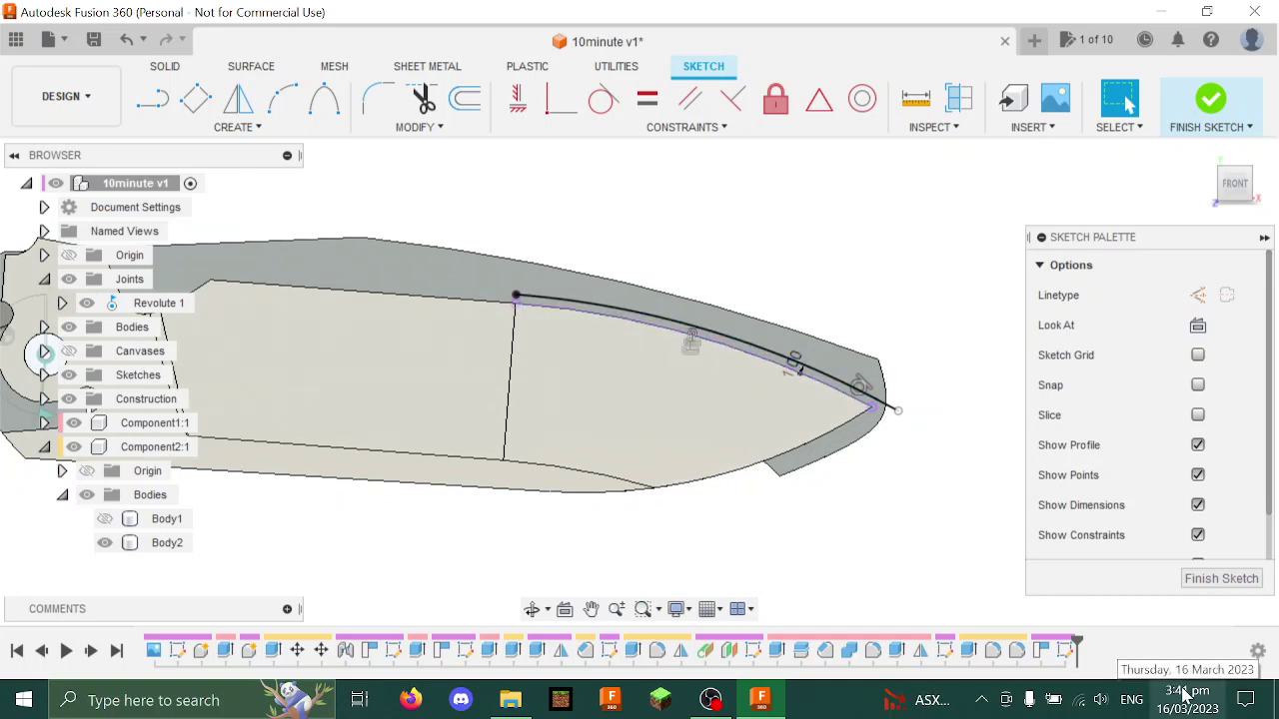
# Show the hidden handle side Body1, finish the sketch, and check the folded knife from the front
pyautogui.moveTo(699, 316); pyautogui.dragTo(922, 327, button='middle')
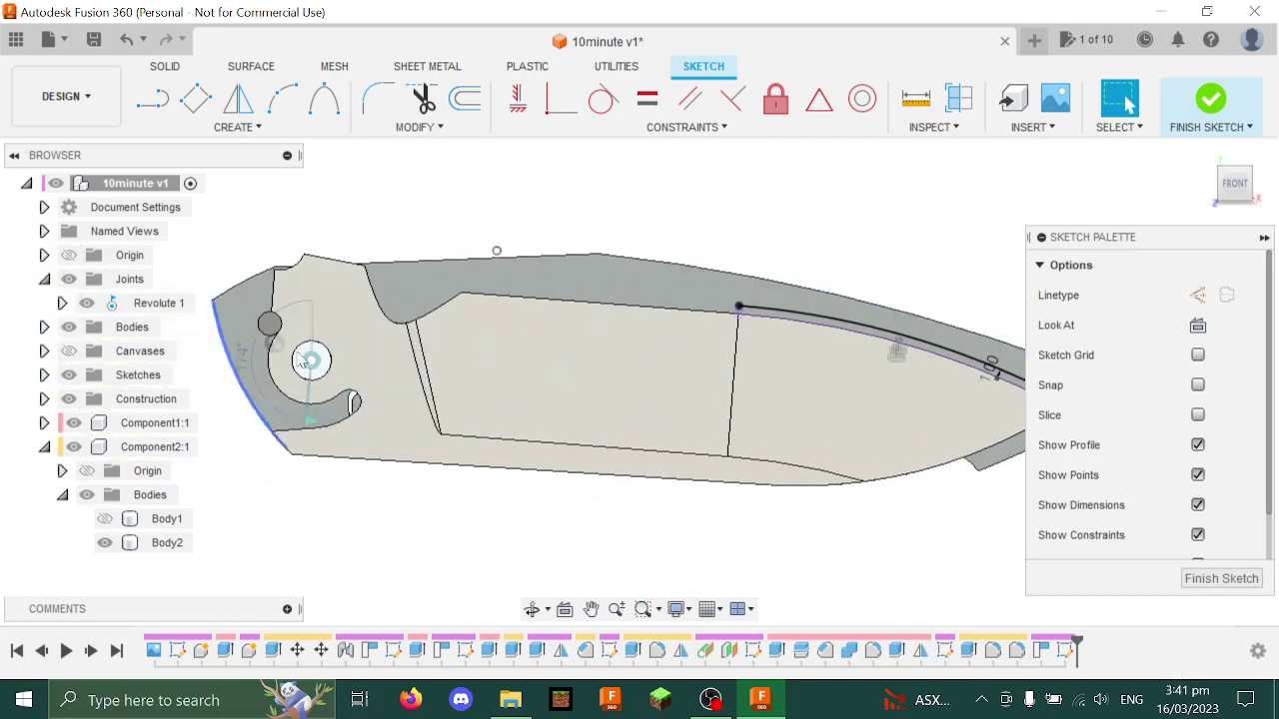
pyautogui.scroll(-2, 678, 408)
pyautogui.click(106, 520)
pyautogui.doubleClick(437, 367)
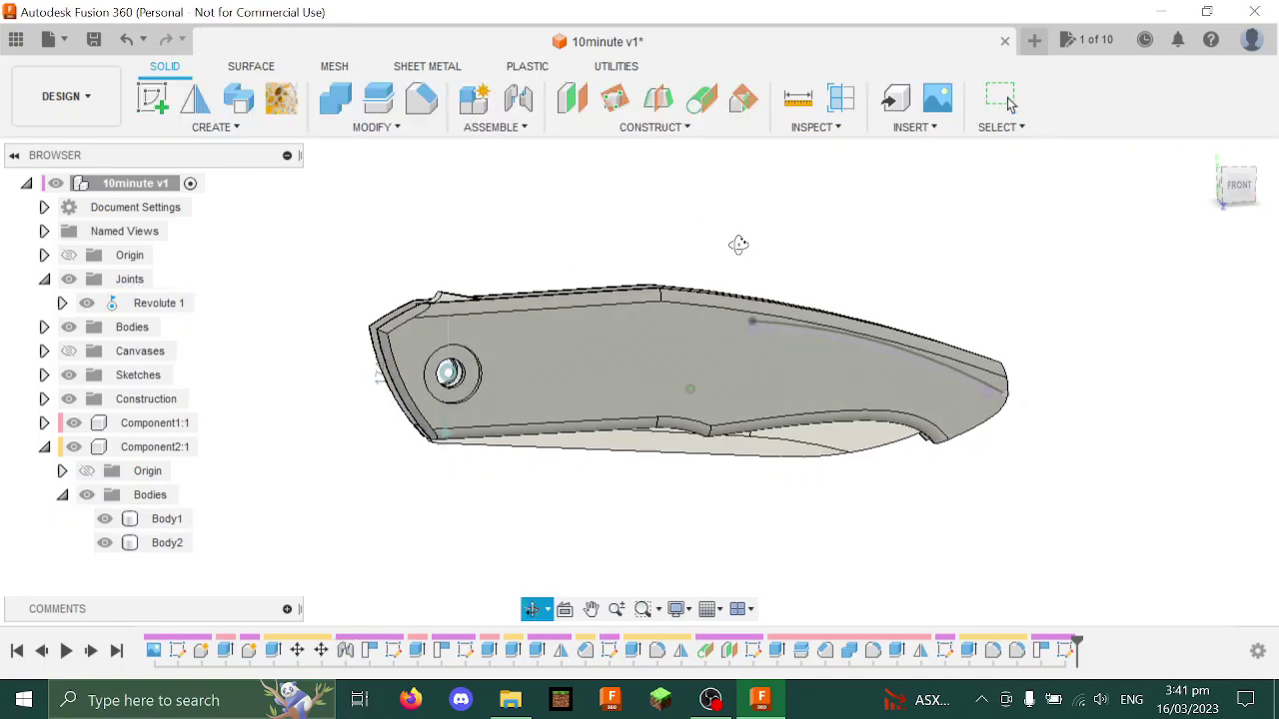
pyautogui.keyDown('shift'); pyautogui.moveTo(738, 243); pyautogui.dragTo(711, 231, button='middle'); pyautogui.keyUp('shift')
pyautogui.press('Escape')
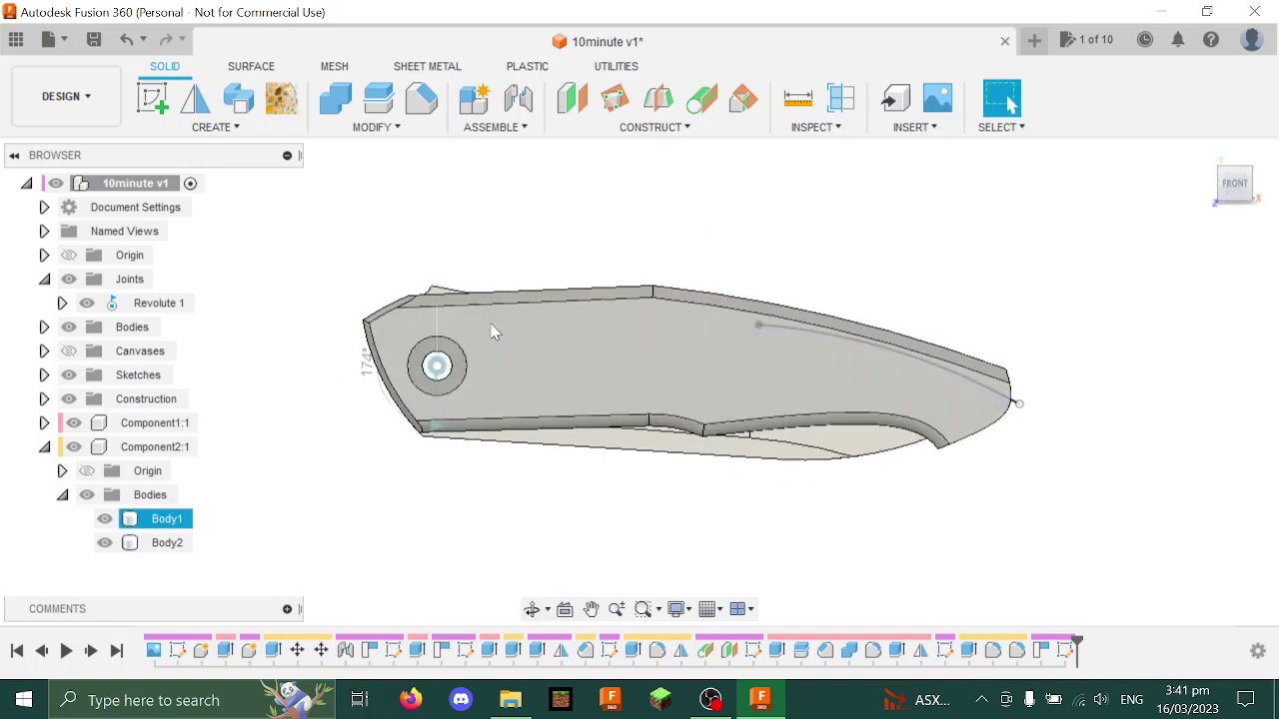
pyautogui.scroll(4, 450, 309)
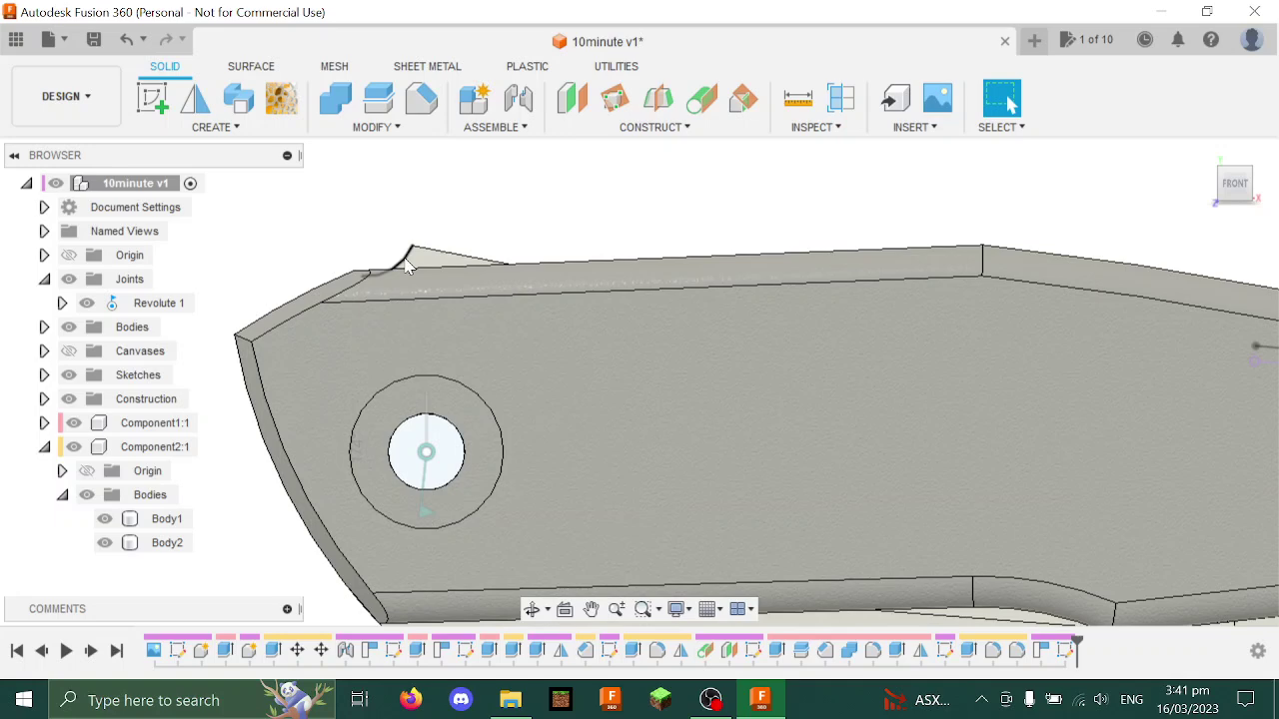
pyautogui.scroll(-4, 412, 259)
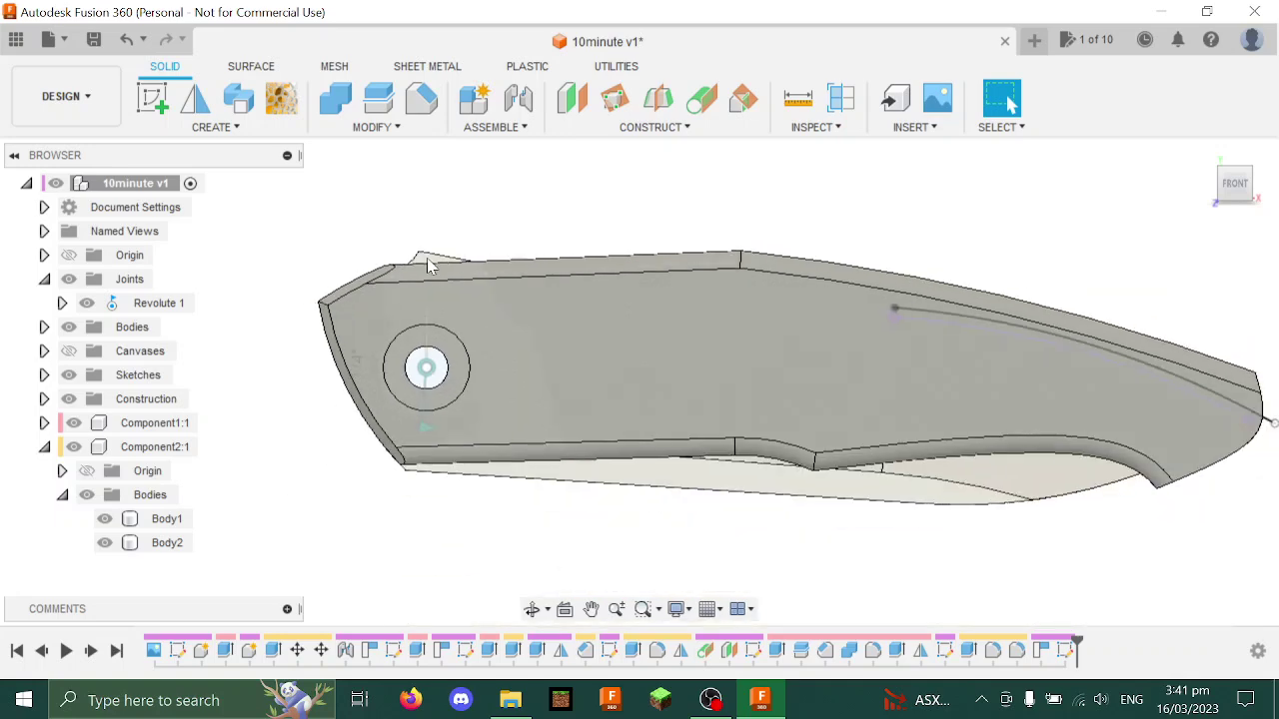
# Drive the revolute joint at the pivot to swing the blade fully open
pyautogui.doubleClick(429, 371)
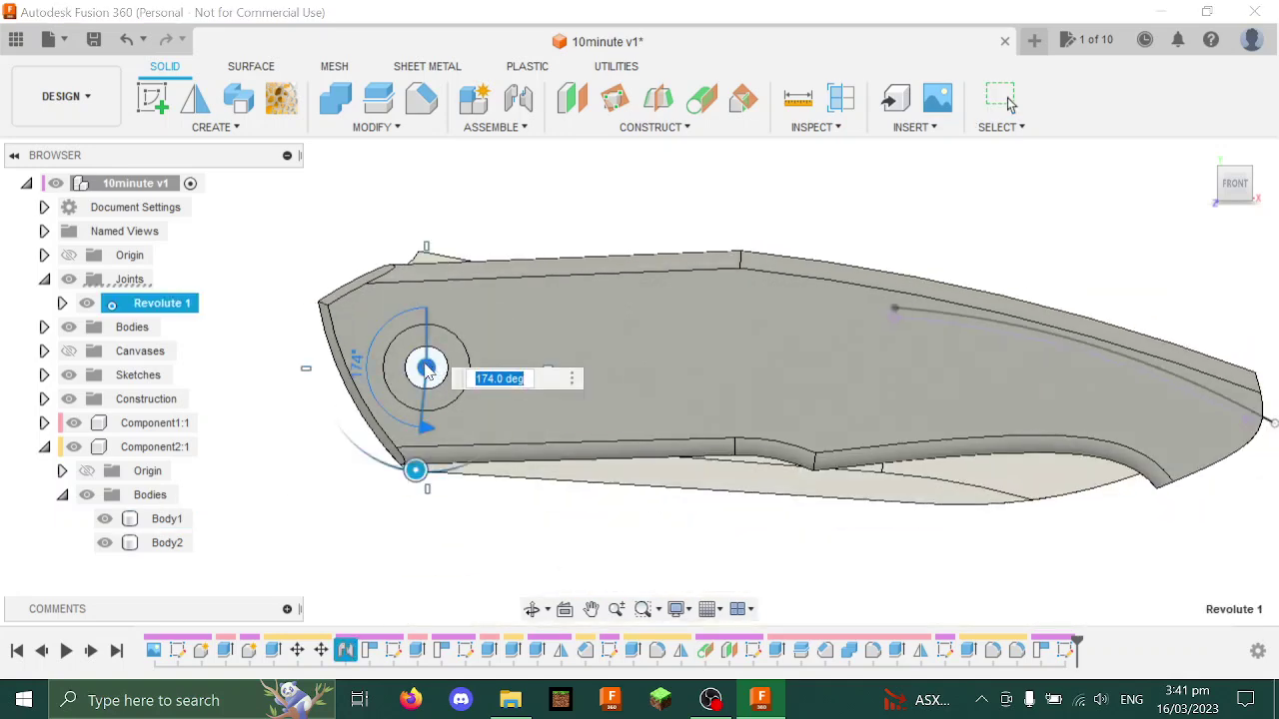
pyautogui.moveTo(553, 513); pyautogui.dragTo(812, 442, button='middle')
pyautogui.press('Return')
pyautogui.scroll(-3, 675, 463)
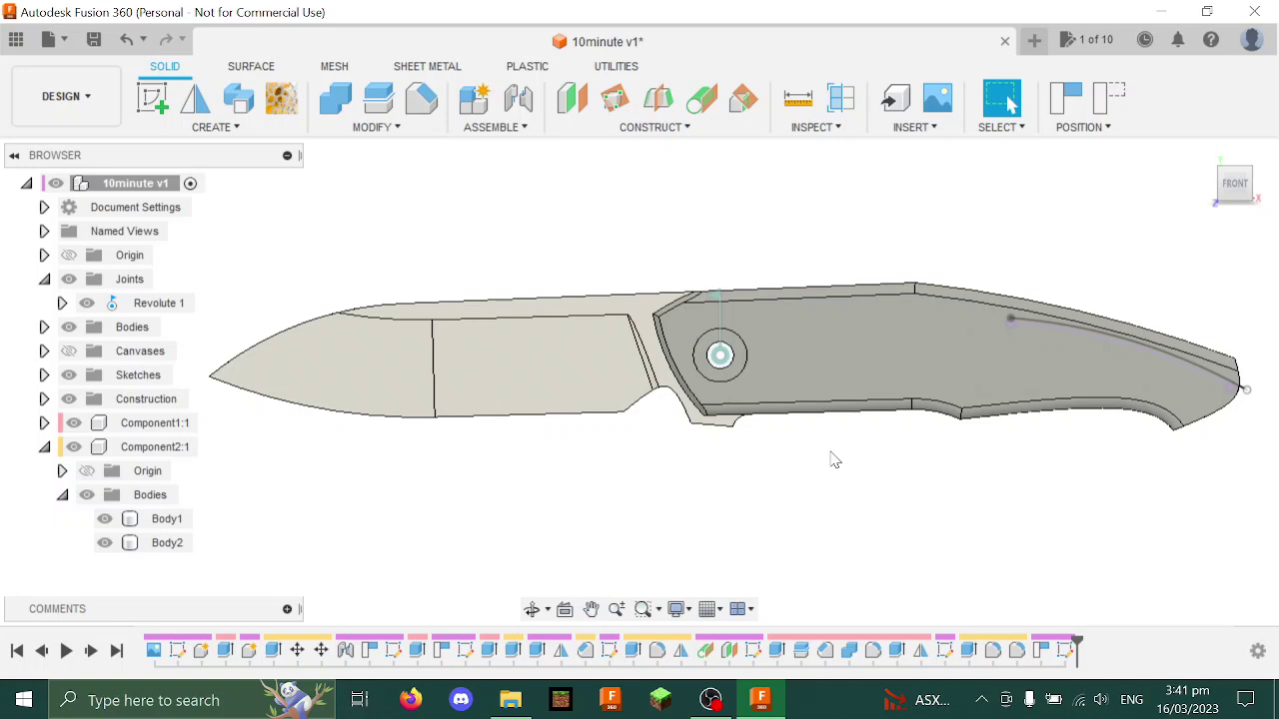
# Examine the open knife from the back, below, above and front, including the gaps between the blade and both handle sides
pyautogui.moveTo(831, 453); pyautogui.dragTo(801, 470, button='middle')
pyautogui.keyDown('shift'); pyautogui.moveTo(810, 547); pyautogui.dragTo(1109, 449, button='middle'); pyautogui.keyUp('shift')
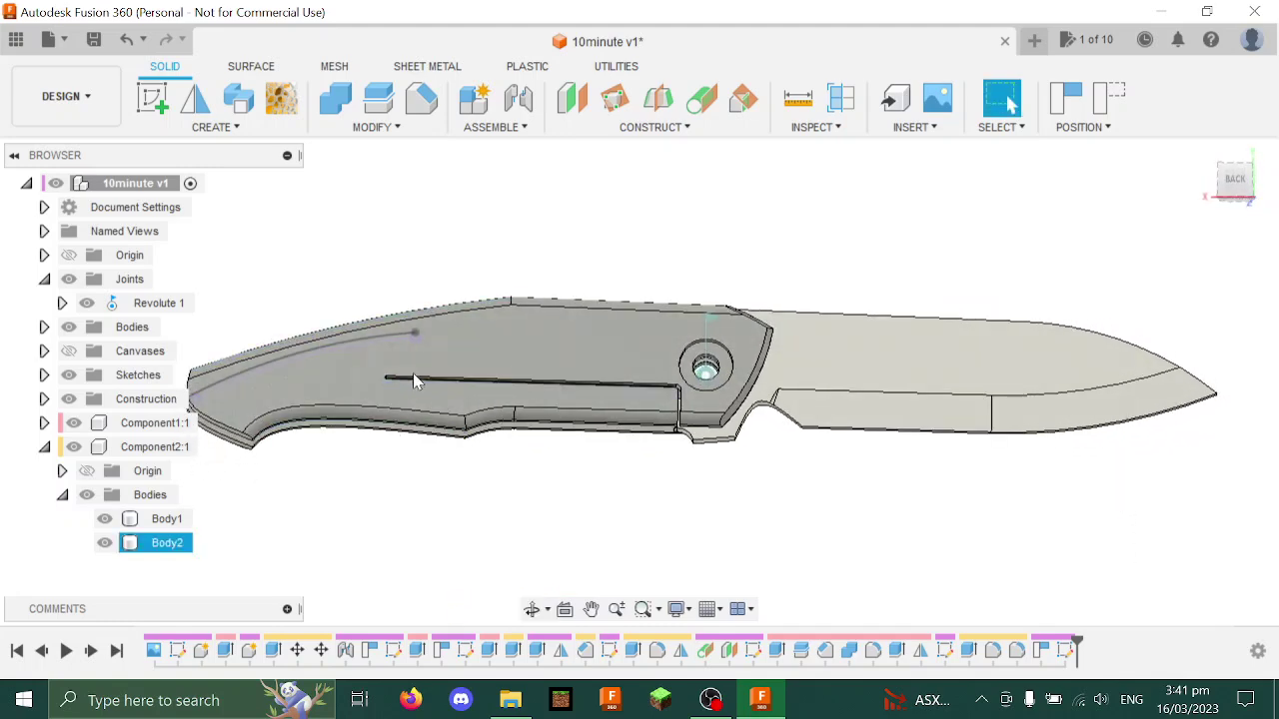
pyautogui.keyDown('shift'); pyautogui.moveTo(410, 381); pyautogui.dragTo(374, 445, button='middle'); pyautogui.keyUp('shift')
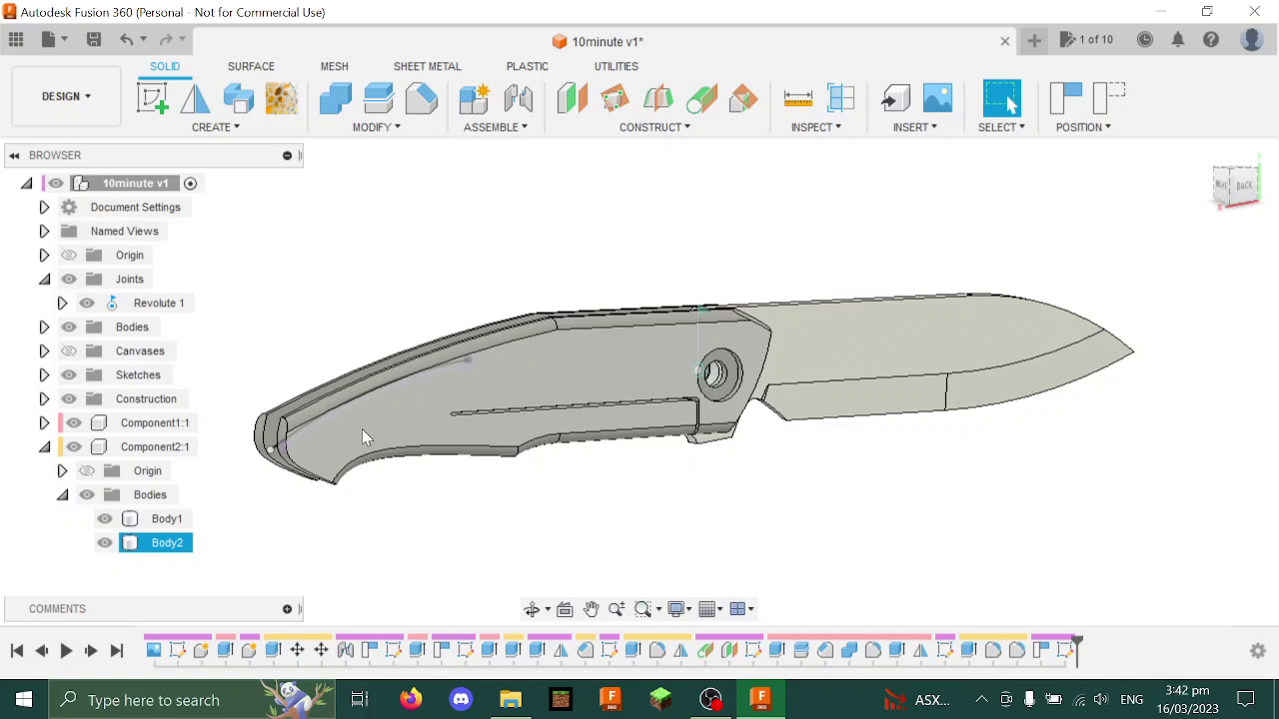
pyautogui.keyDown('shift'); pyautogui.moveTo(362, 441); pyautogui.dragTo(400, 430, button='middle'); pyautogui.keyUp('shift')
pyautogui.keyDown('shift'); pyautogui.moveTo(445, 391); pyautogui.dragTo(444, 376, button='middle'); pyautogui.keyUp('shift')
pyautogui.keyDown('shift'); pyautogui.moveTo(729, 250); pyautogui.dragTo(544, 141, button='middle'); pyautogui.keyUp('shift')
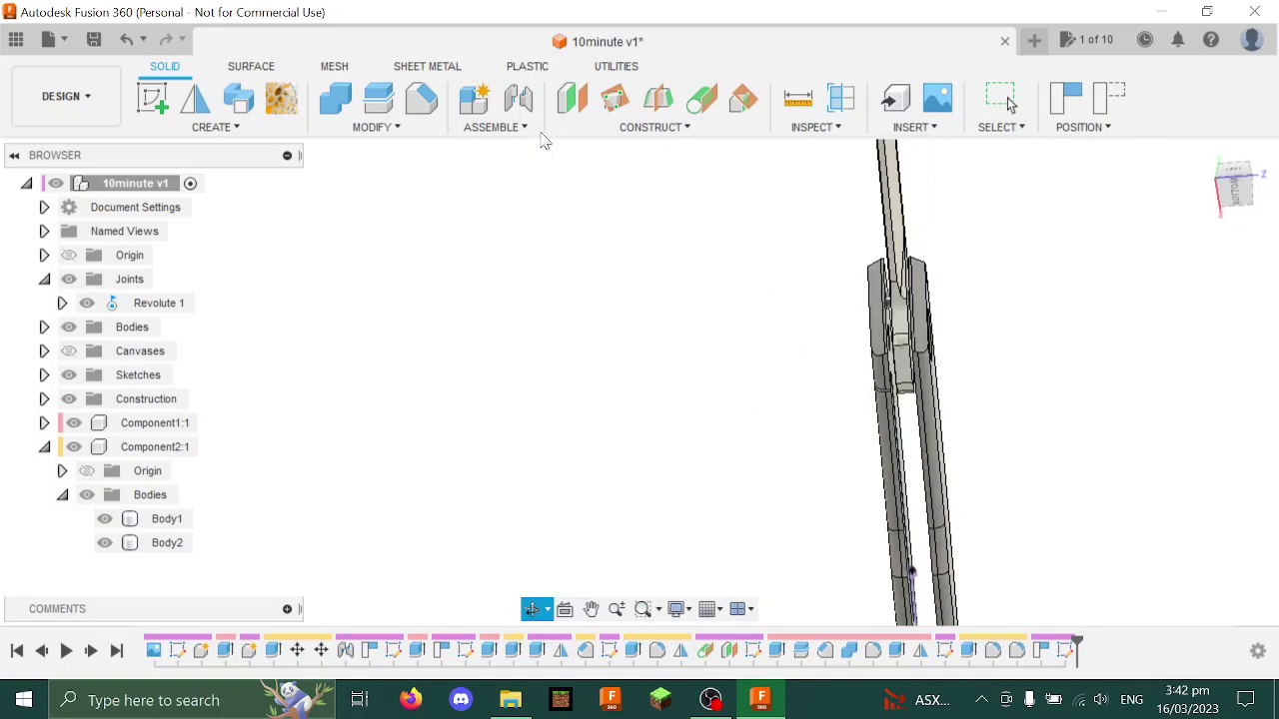
pyautogui.click(1234, 195)
pyautogui.scroll(5, 939, 360)
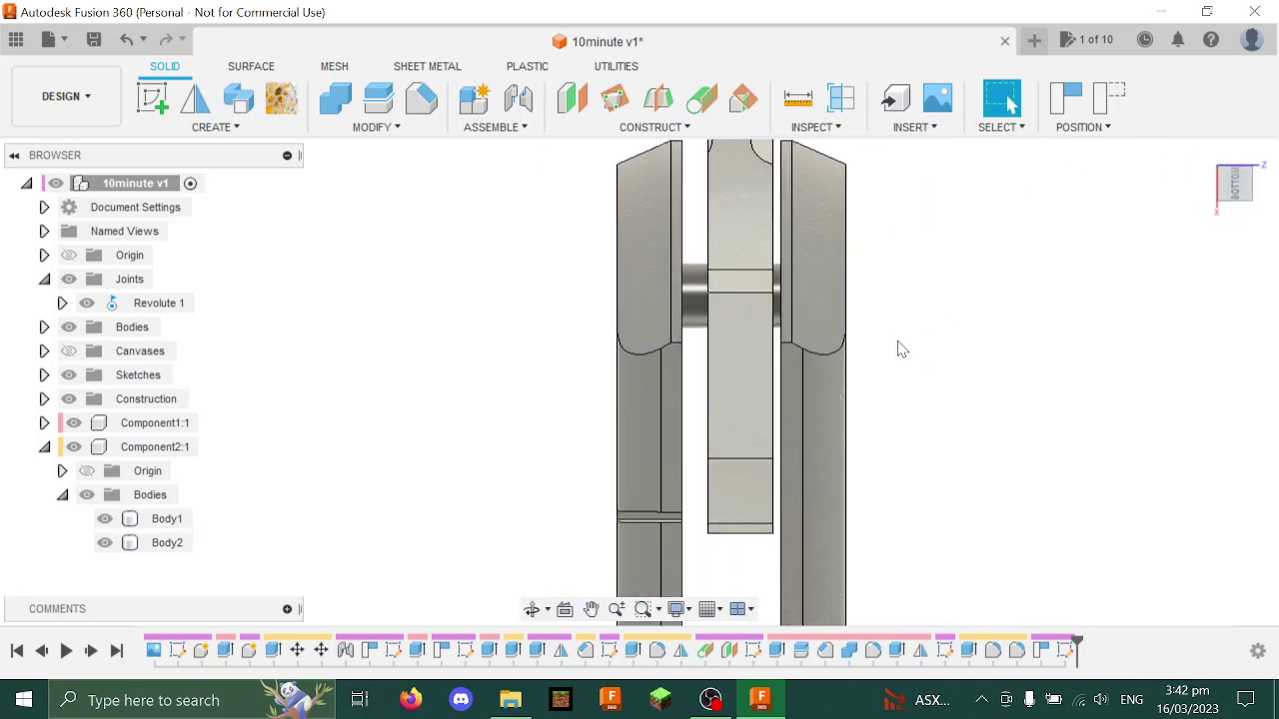
pyautogui.keyDown('shift'); pyautogui.moveTo(888, 343); pyautogui.dragTo(350, 380, button='middle'); pyautogui.keyUp('shift')
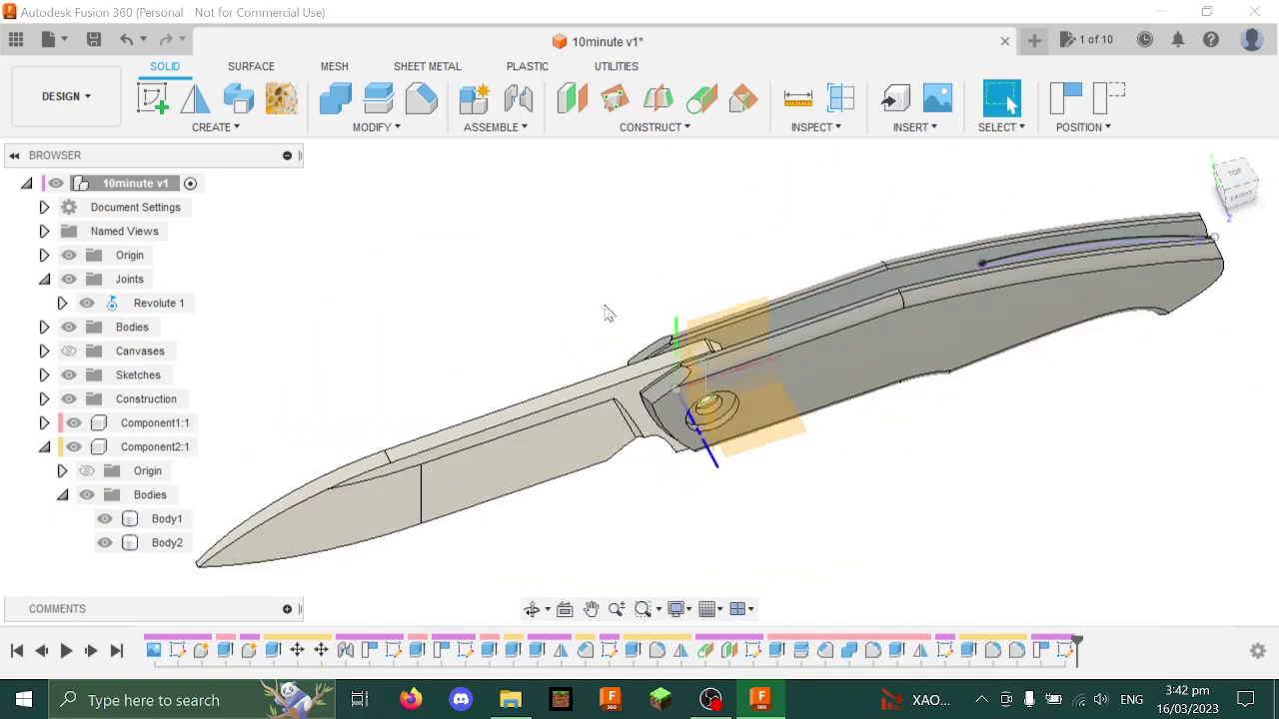
pyautogui.click(1237, 180)
pyautogui.scroll(5, 556, 435)
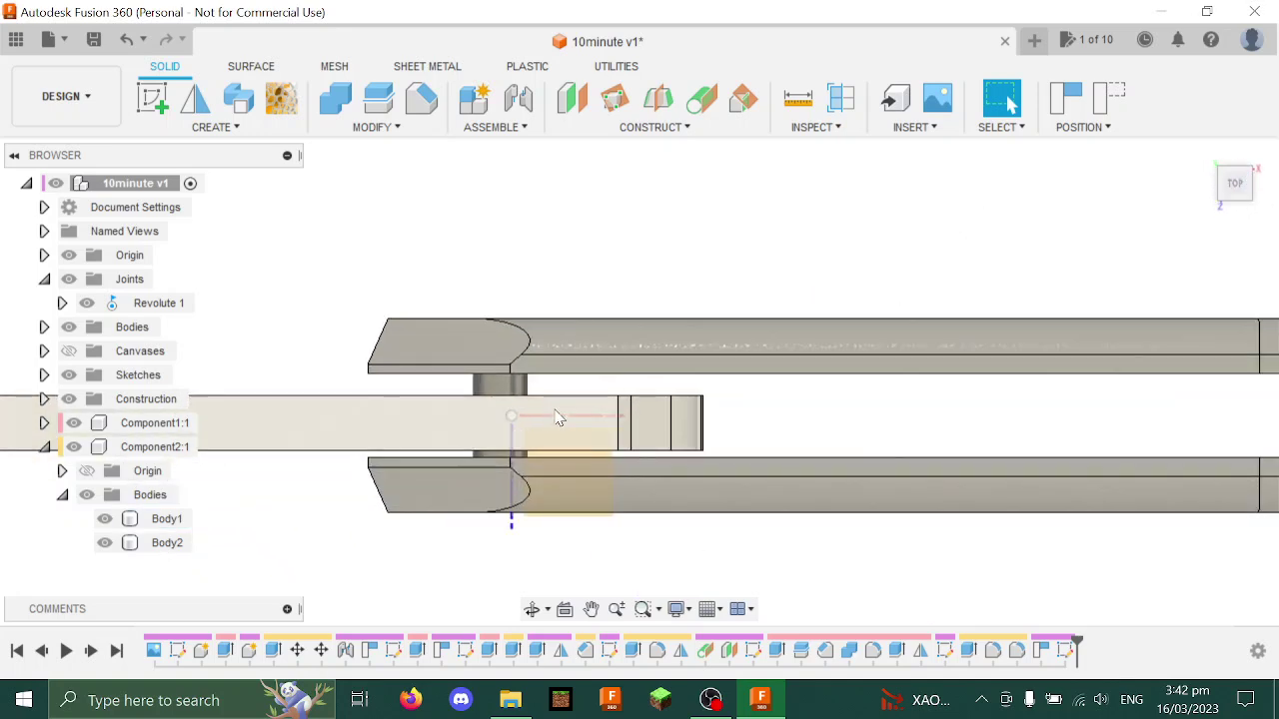
pyautogui.scroll(-3, 550, 421)
pyautogui.keyDown('shift'); pyautogui.moveTo(489, 428); pyautogui.dragTo(839, 490, button='middle'); pyautogui.keyUp('shift')
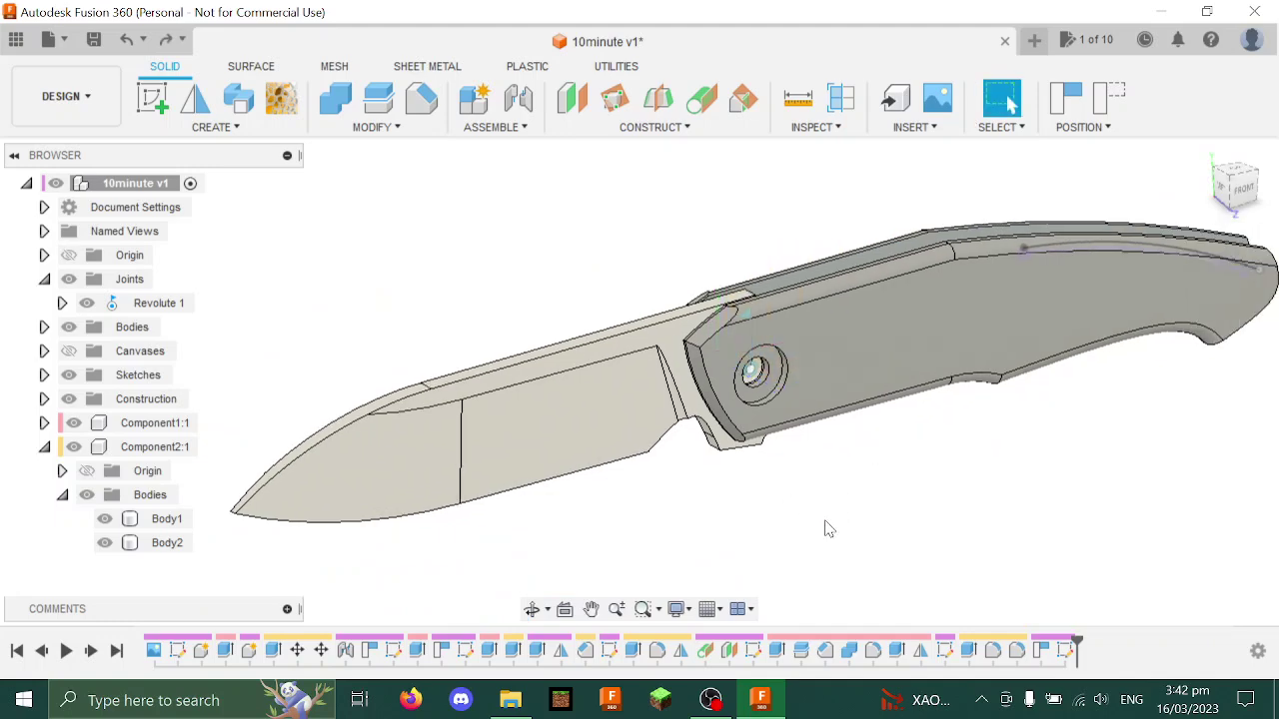
pyautogui.keyDown('shift'); pyautogui.moveTo(816, 538); pyautogui.dragTo(770, 569, button='middle'); pyautogui.keyUp('shift')
pyautogui.moveTo(739, 482)
pyautogui.keyDown('shift'); pyautogui.mouseDown(button='middle')
pyautogui.moveTo(742, 557)
pyautogui.moveTo(785, 479)
pyautogui.moveTo(754, 490)
pyautogui.mouseUp(button='middle'); pyautogui.keyUp('shift')
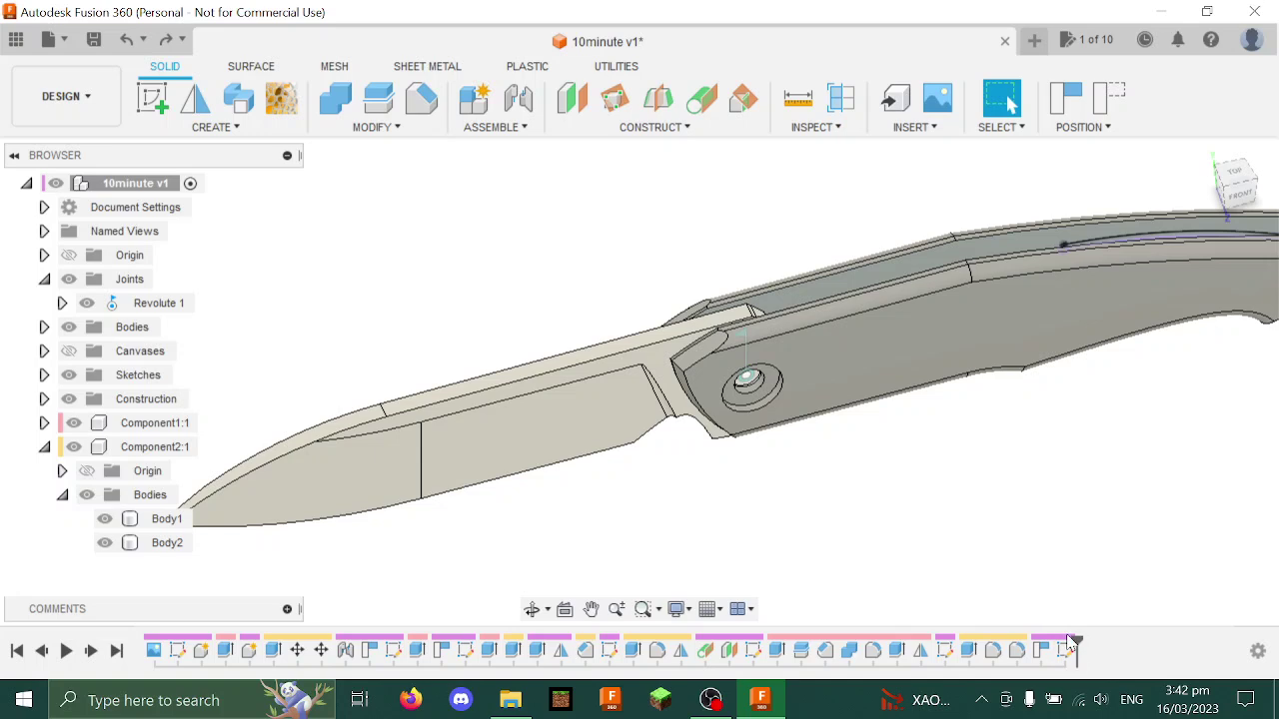
# Roll the history back to just after the blade extrusion, create a midplane between the blade's two flat faces, and return to the end
pyautogui.click(228, 663)
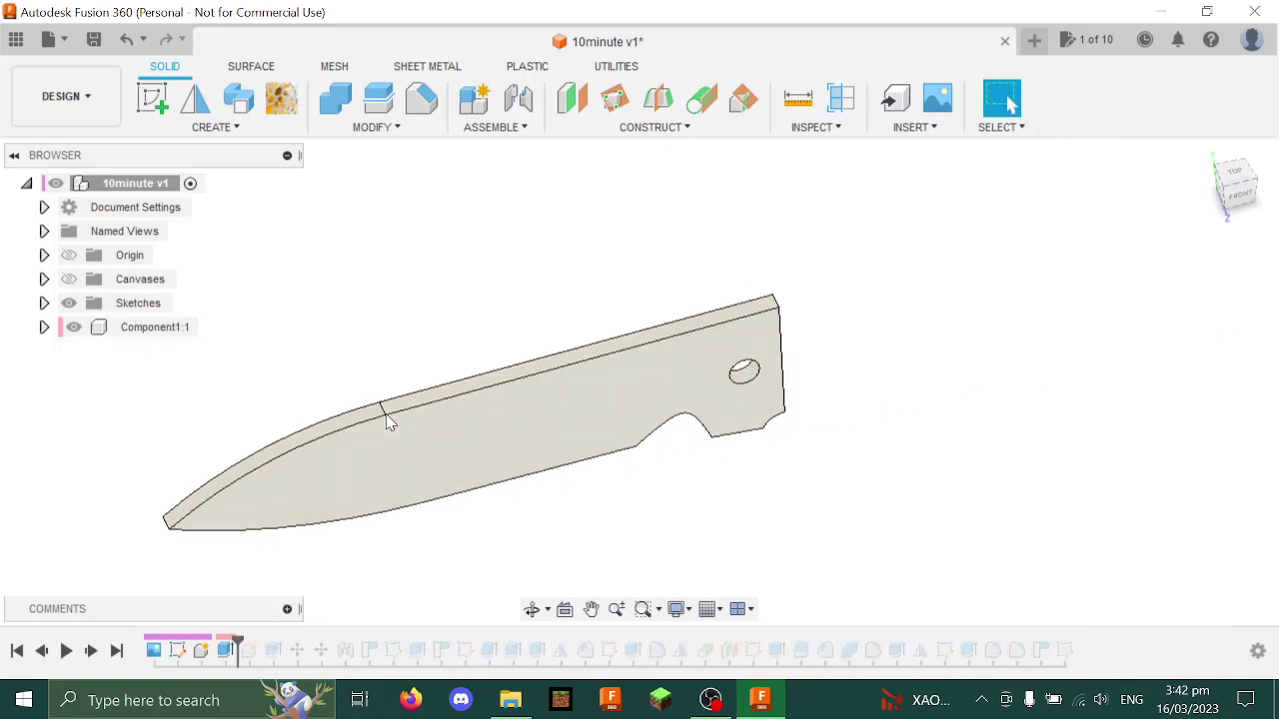
pyautogui.click(658, 97)
pyautogui.click(613, 393)
pyautogui.keyDown('shift'); pyautogui.moveTo(614, 394); pyautogui.dragTo(505, 395, button='middle'); pyautogui.keyUp('shift')
pyautogui.click(428, 402)
pyautogui.click(1162, 300)
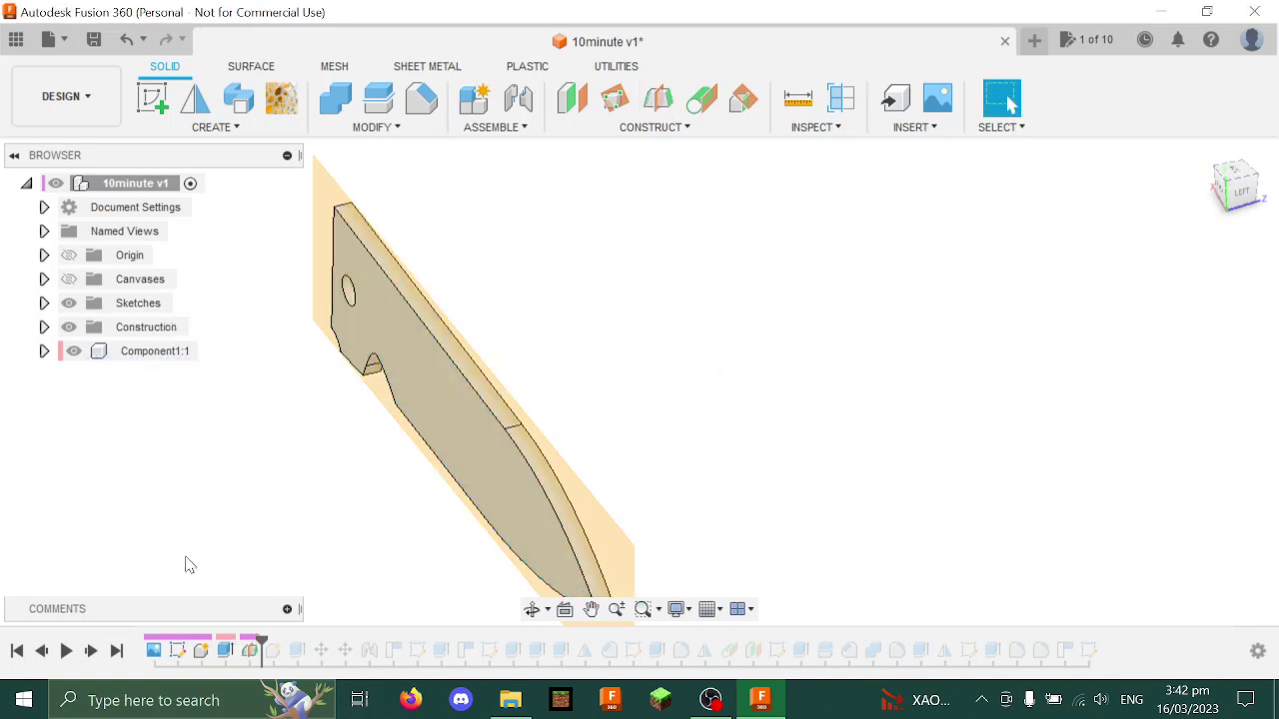
pyautogui.click(117, 650)
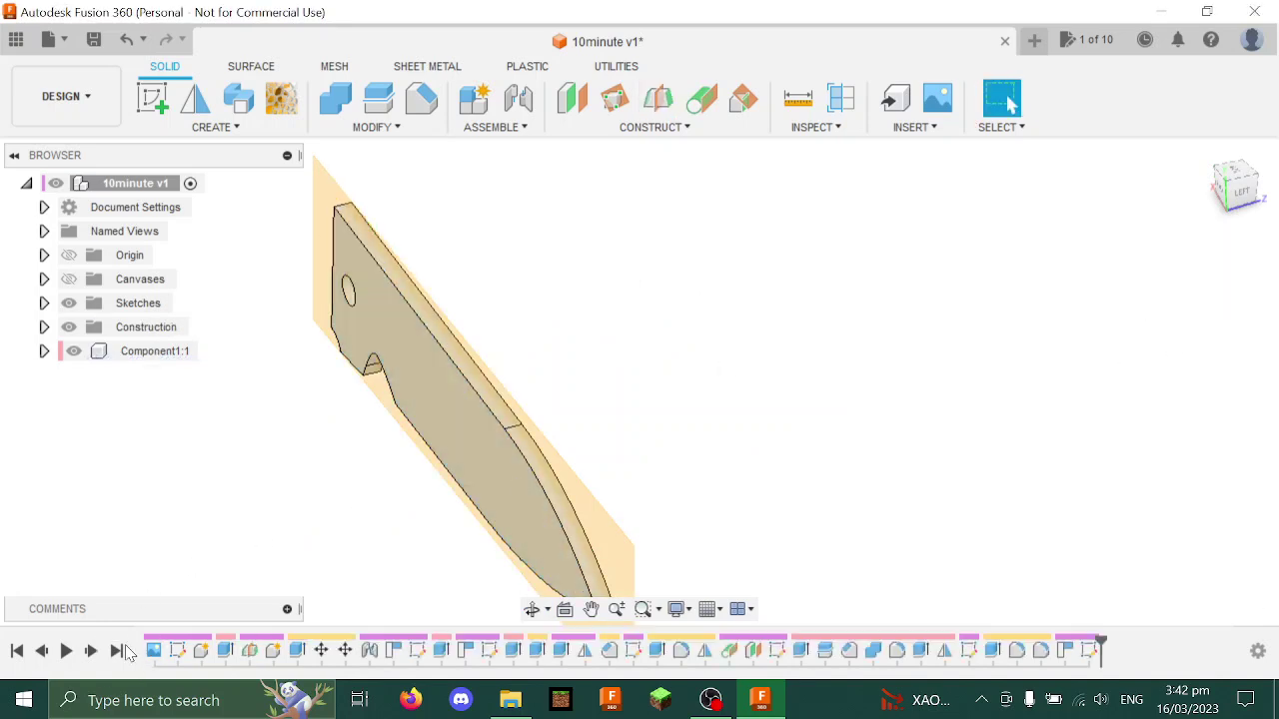
# Edit the handle body's mirror feature to use the blade's new midplane as its mirror plane
pyautogui.doubleClick(587, 652)
pyautogui.click(1119, 324)
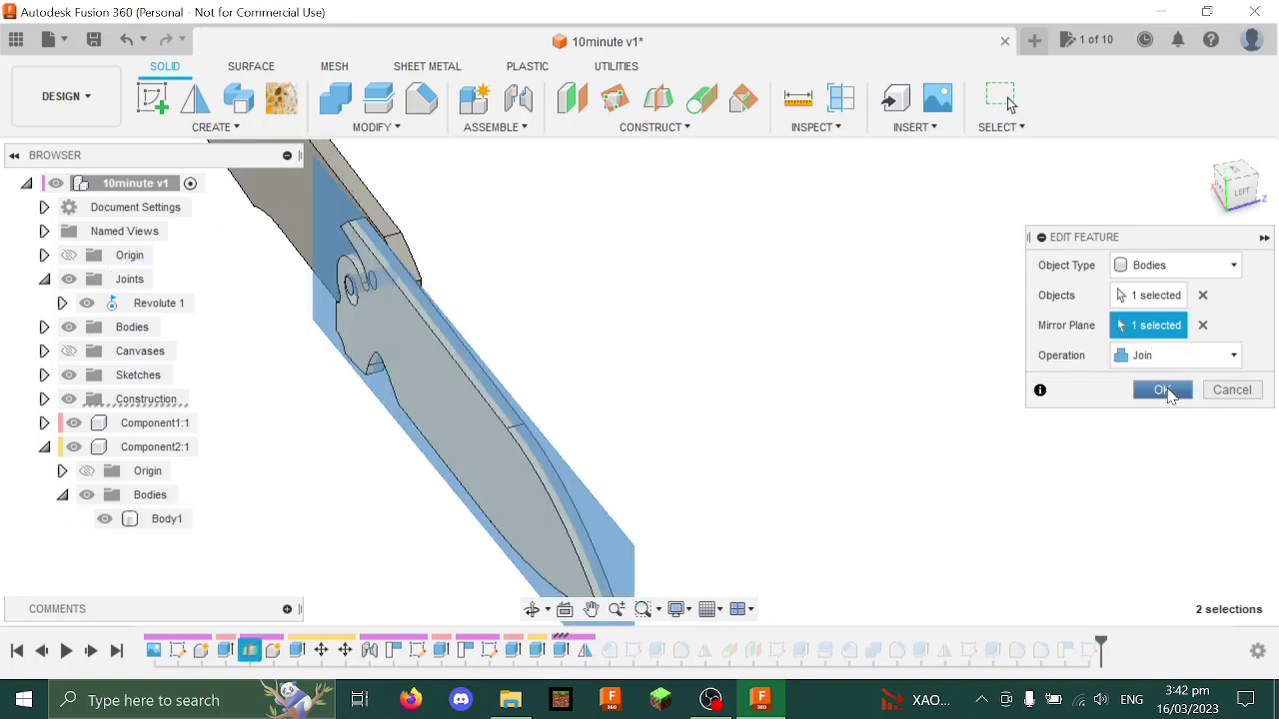
pyautogui.click(1162, 390)
# Edit the mirror feature of the blade's three bevel faces to use the new blade midplane as its mirror plane
pyautogui.moveTo(530, 413)
pyautogui.keyDown('shift'); pyautogui.mouseDown(button='middle')
pyautogui.moveTo(519, 387)
pyautogui.moveTo(530, 400)
pyautogui.mouseUp(button='middle'); pyautogui.keyUp('shift')
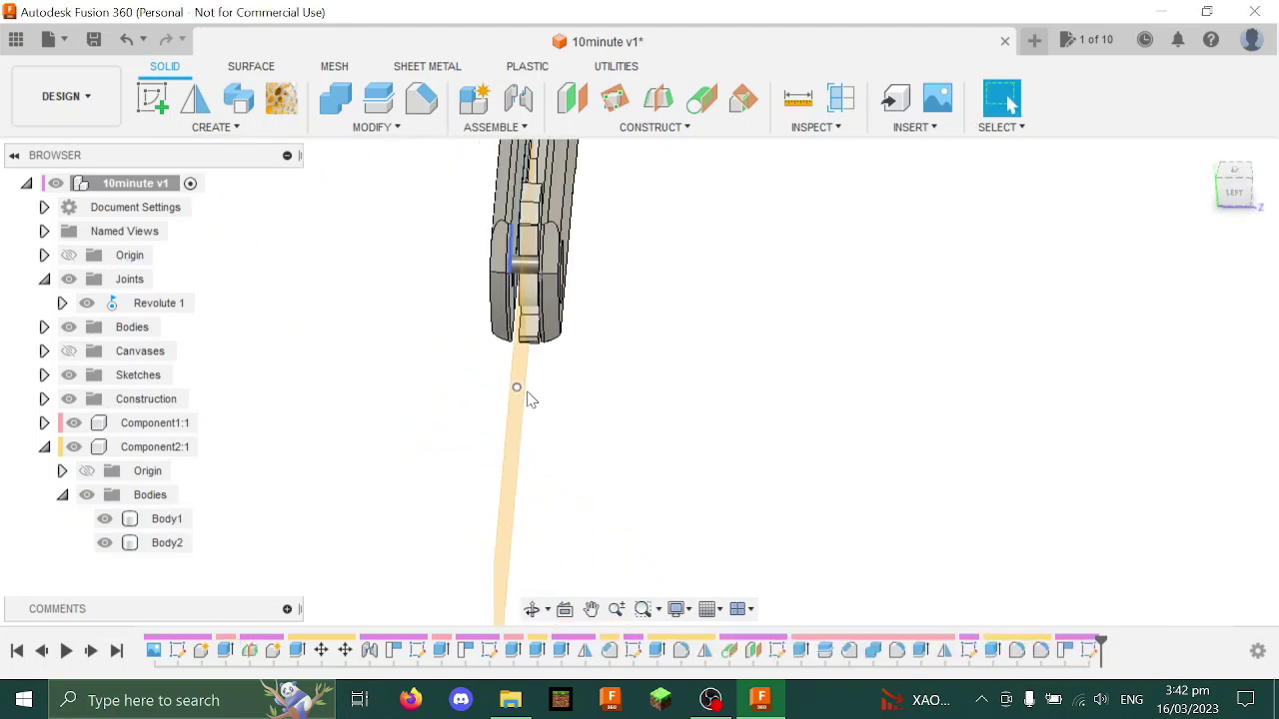
pyautogui.doubleClick(945, 650)
pyautogui.keyDown('shift'); pyautogui.moveTo(577, 424); pyautogui.dragTo(679, 409, button='middle'); pyautogui.keyUp('shift')
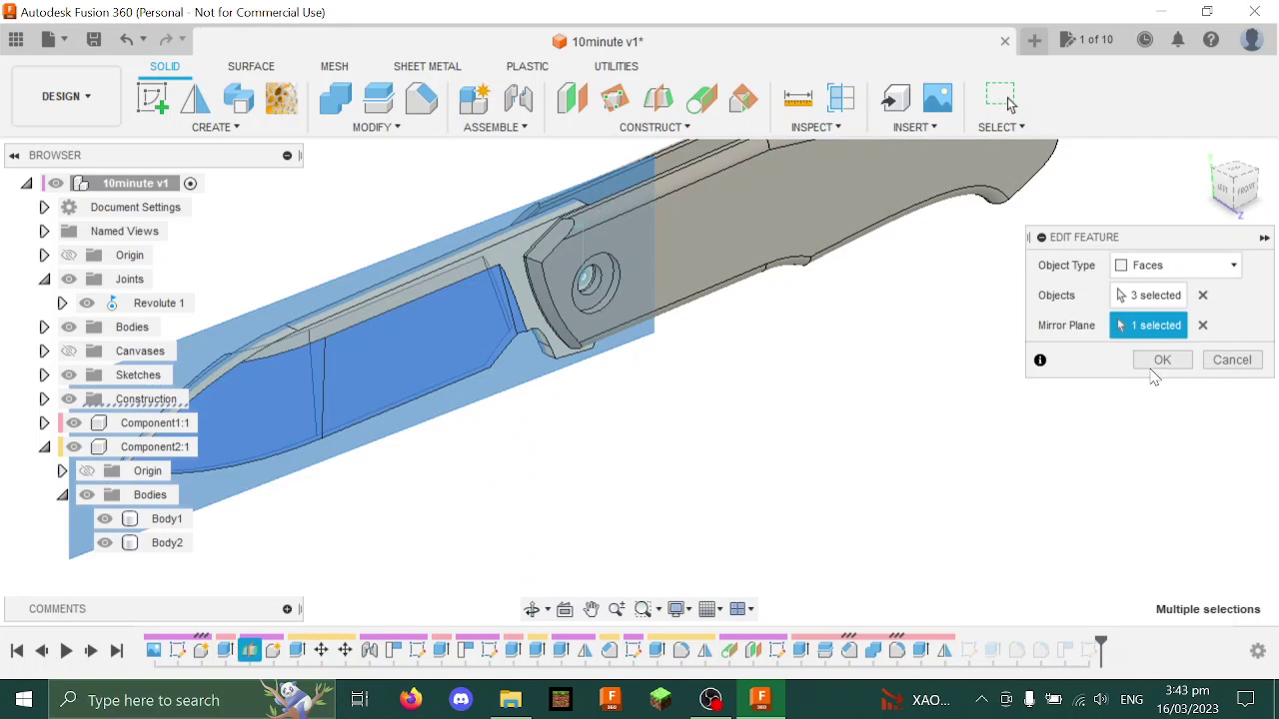
pyautogui.click(1157, 365)
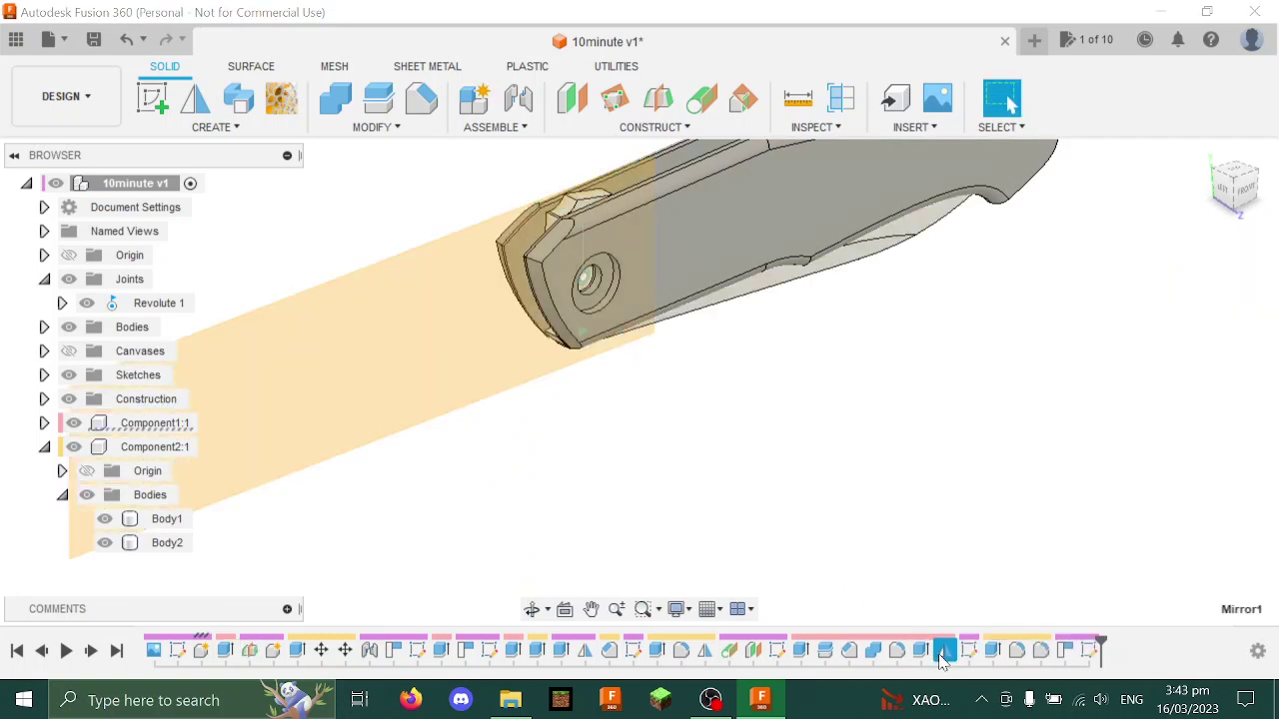
# Check the selected faces and mirror plane of the blade's bevel mirror feature without changing them
pyautogui.doubleClick(944, 650)
pyautogui.click(1119, 323)
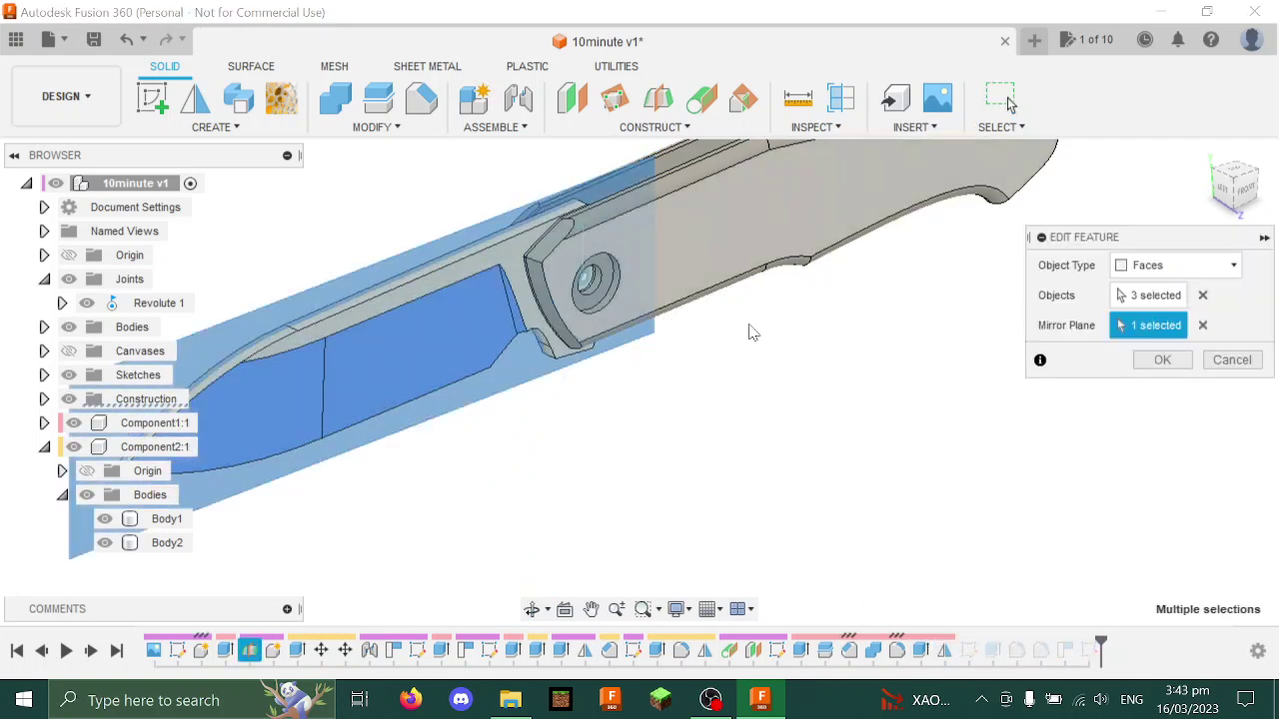
pyautogui.press('Escape')
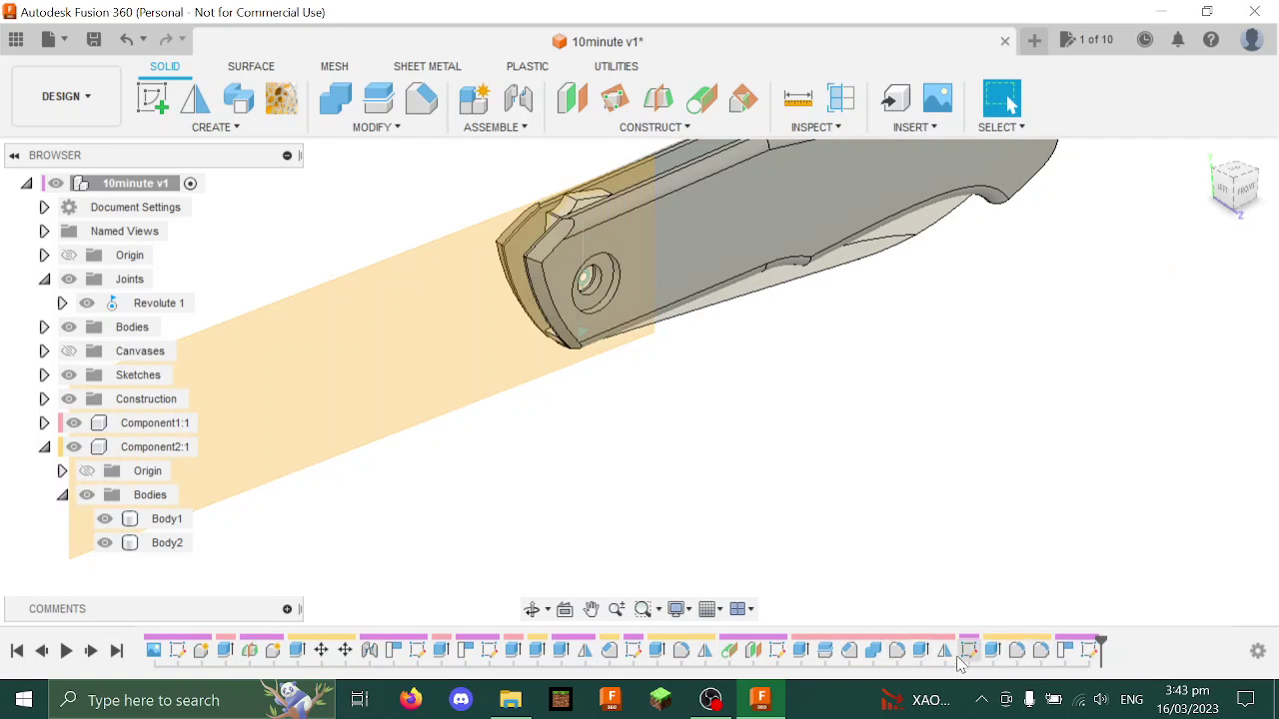
pyautogui.doubleClick(944, 650)
pyautogui.press('Escape')
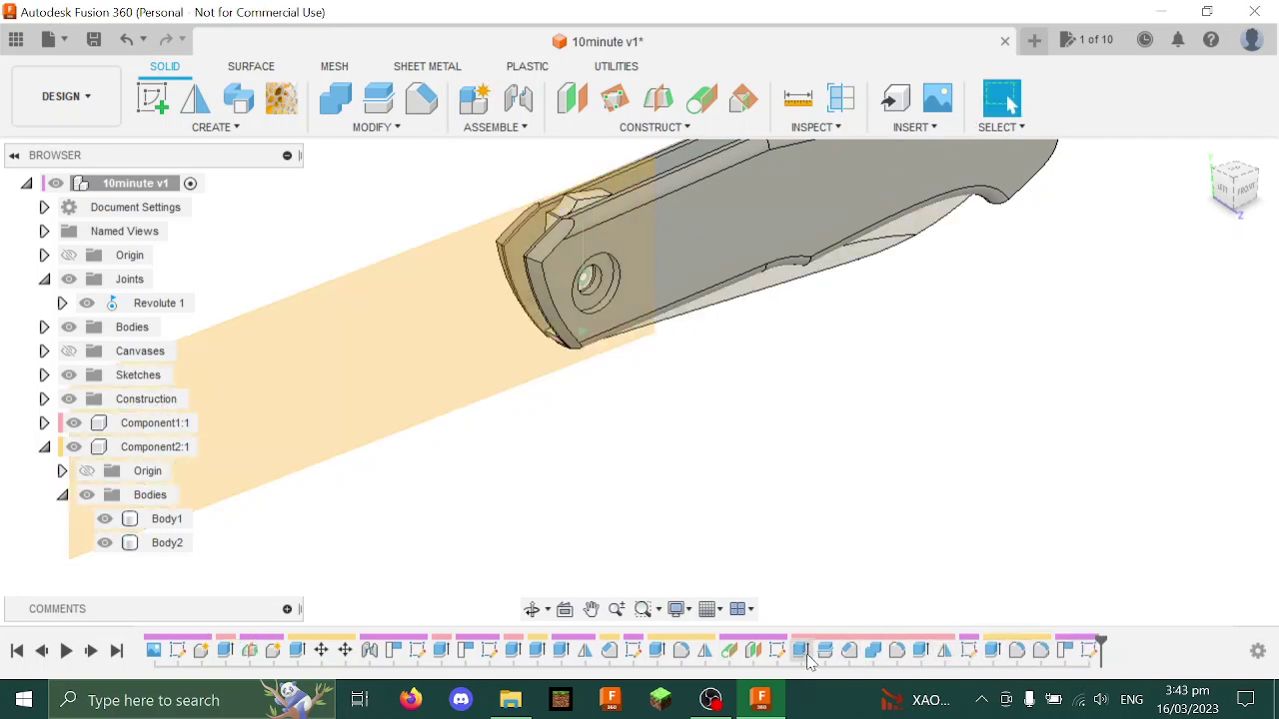
# Edit the handle body's mirror feature to use the first blade midplane as its mirror plane
pyautogui.doubleClick(704, 650)
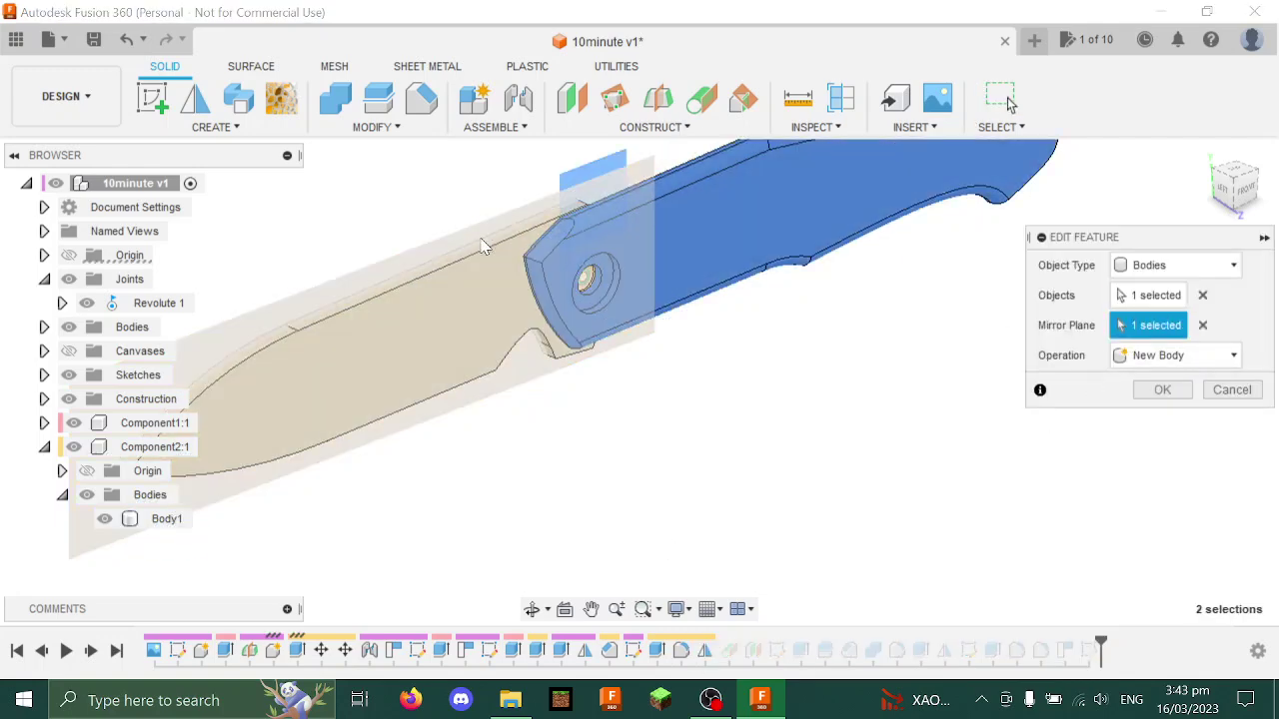
pyautogui.click(1162, 390)
pyautogui.keyDown('shift'); pyautogui.moveTo(818, 439); pyautogui.dragTo(873, 485, button='middle'); pyautogui.keyUp('shift')
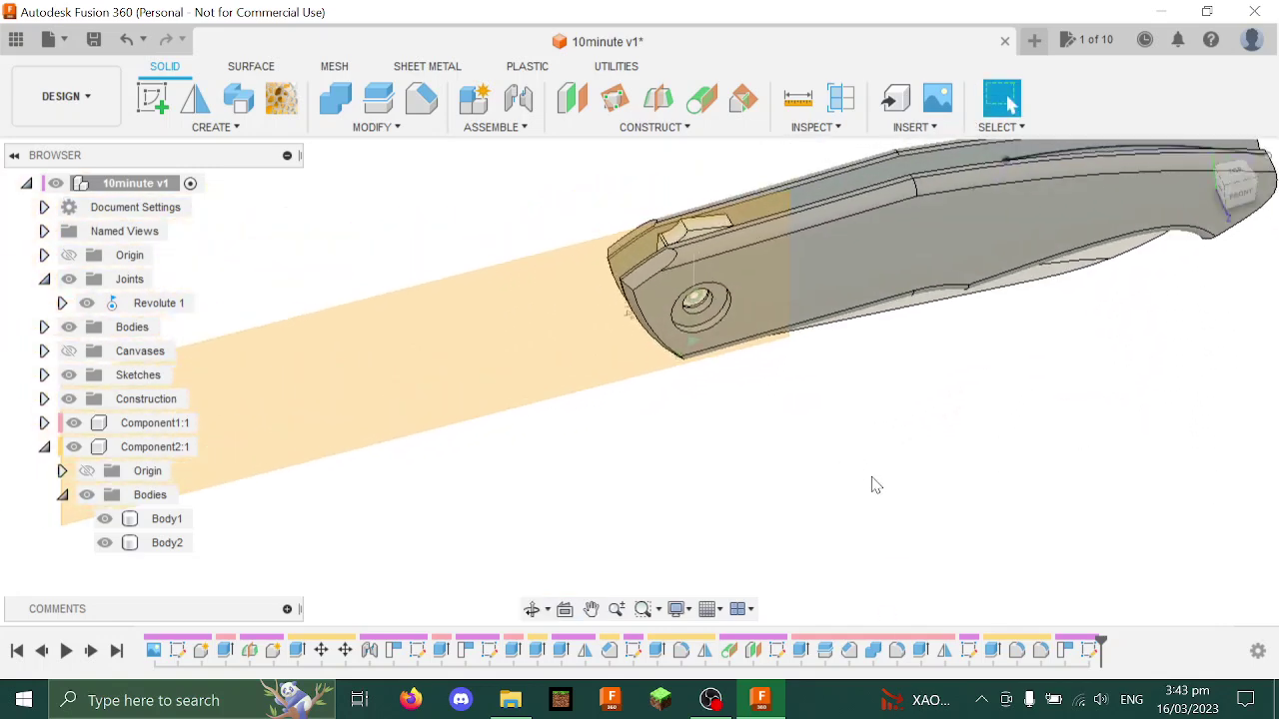
# Inspect the handle body's mirror feature from above, comparing its mirror plane with the blade and both handle sides
pyautogui.doubleClick(947, 652)
pyautogui.press('Escape')
pyautogui.doubleClick(705, 652)
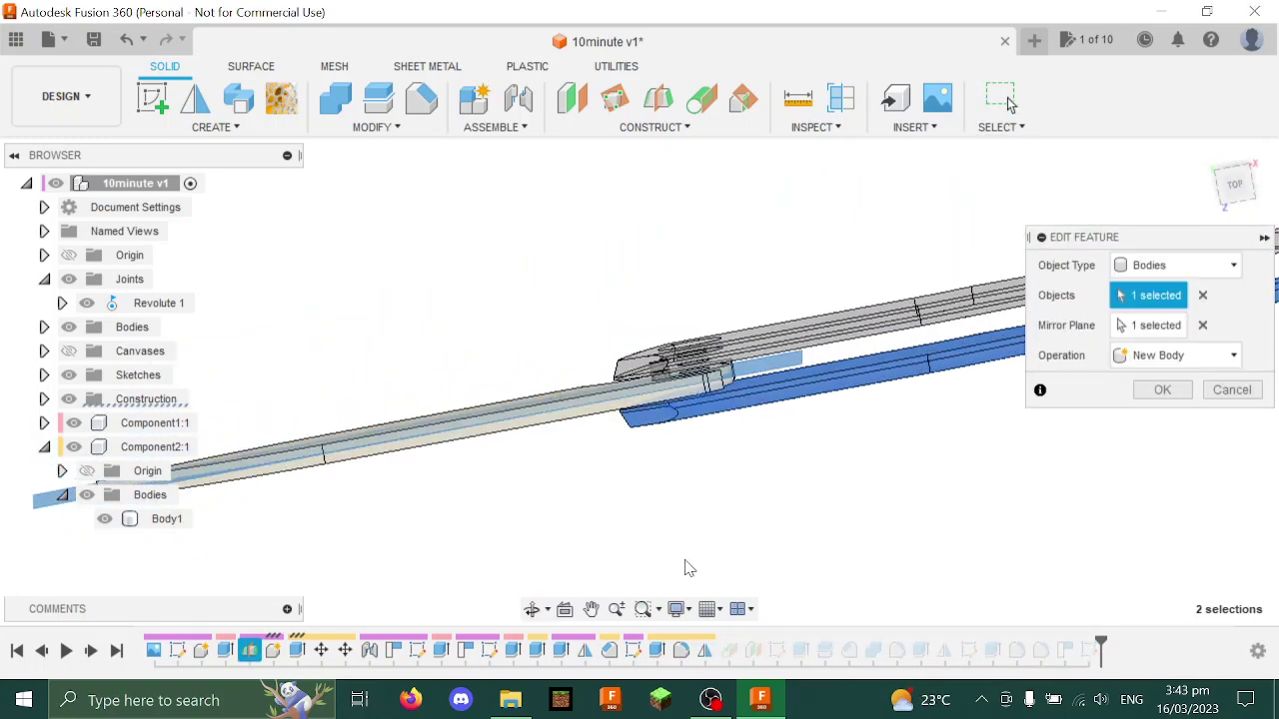
pyautogui.keyDown('shift'); pyautogui.moveTo(694, 538); pyautogui.dragTo(818, 505, button='middle'); pyautogui.keyUp('shift')
pyautogui.click(1235, 180)
pyautogui.scroll(3, 670, 348)
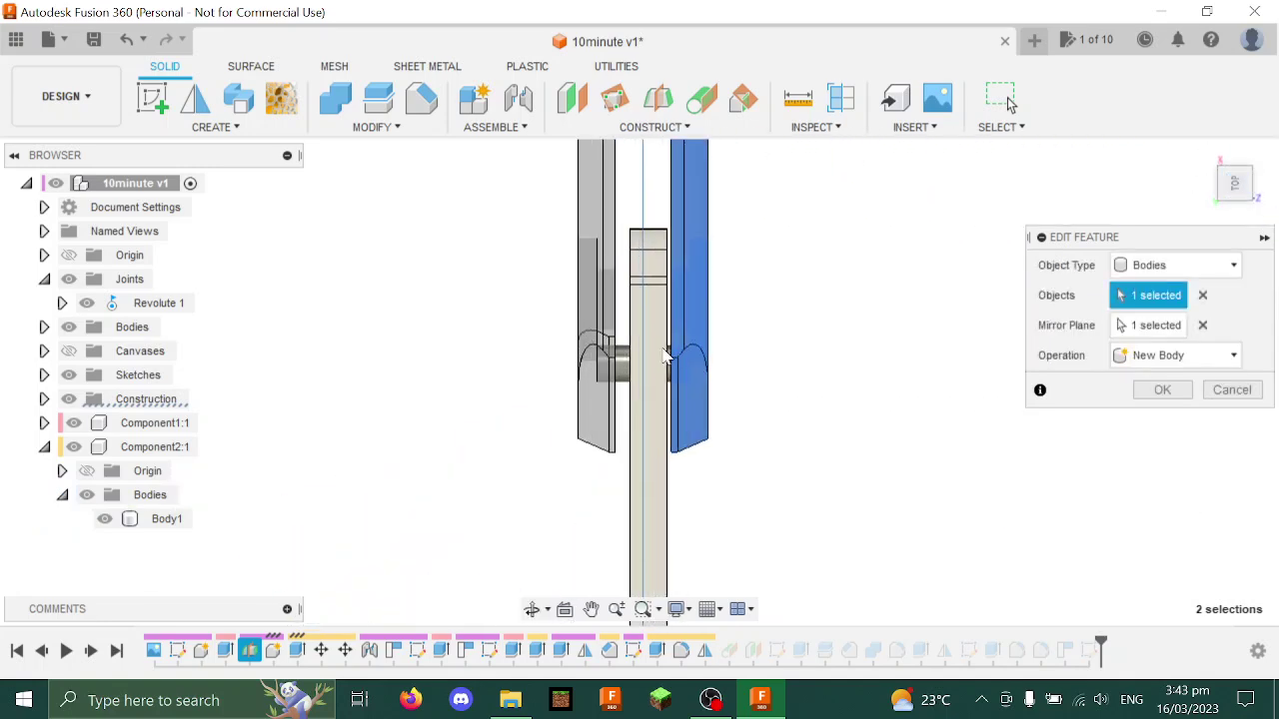
pyautogui.press('Return')
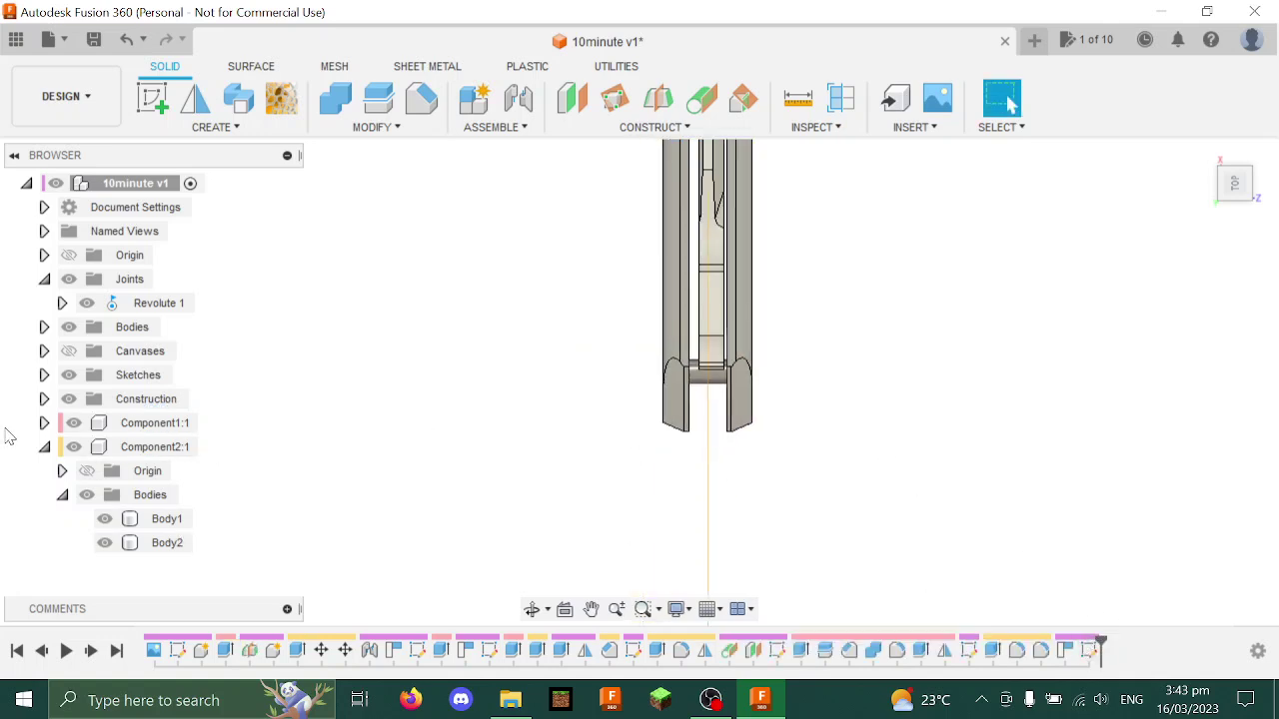
# Delete construction plane Plane3, and undo the deletion
pyautogui.click(43, 400)
pyautogui.rightClick(145, 477)
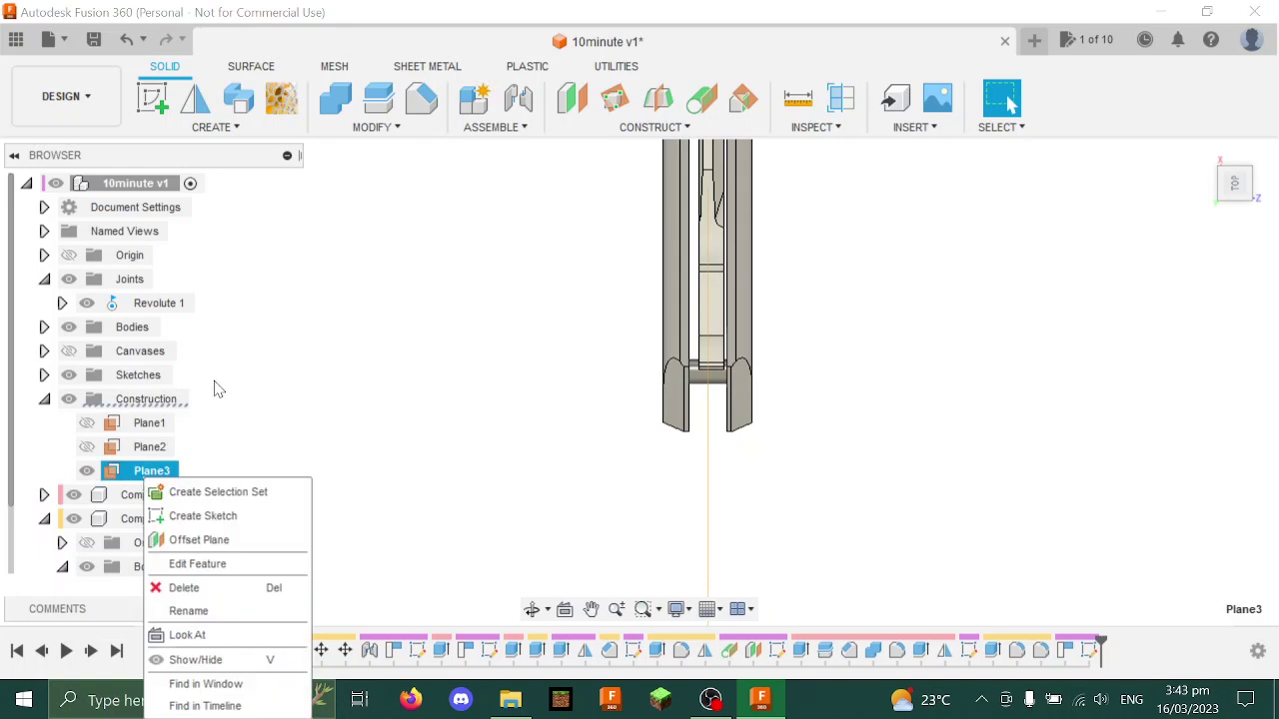
pyautogui.click(209, 586)
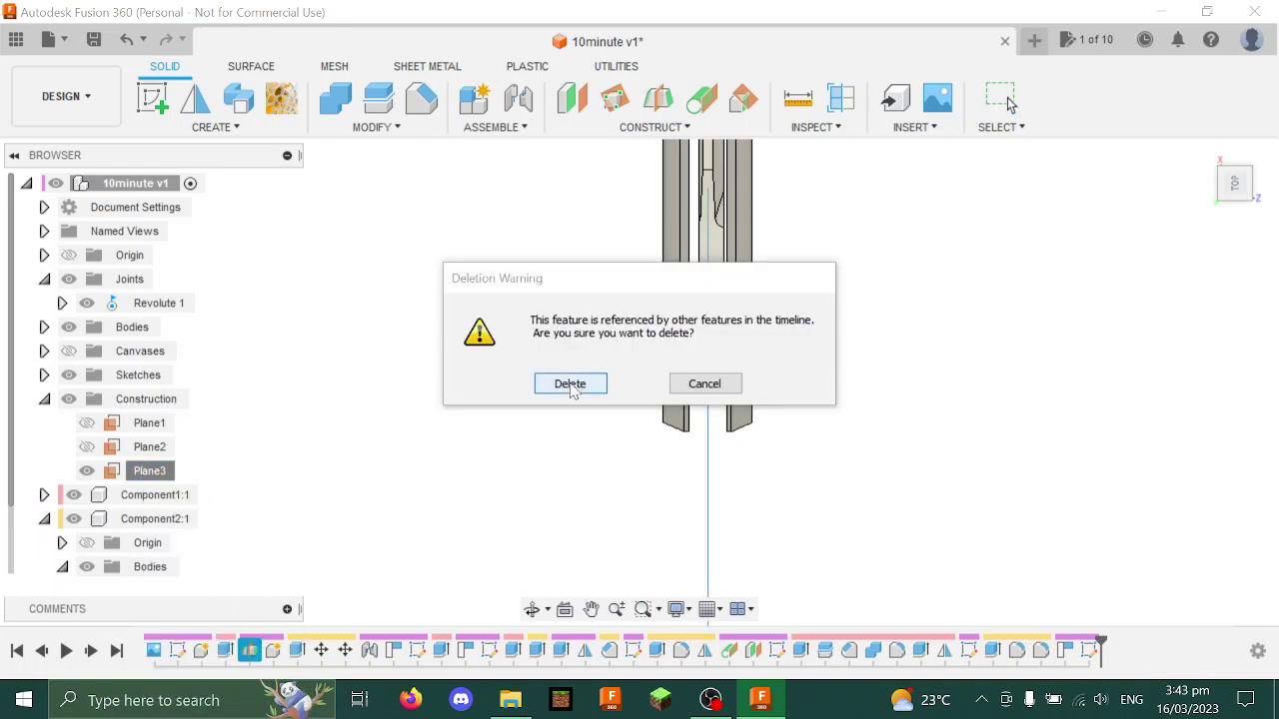
pyautogui.click(571, 385)
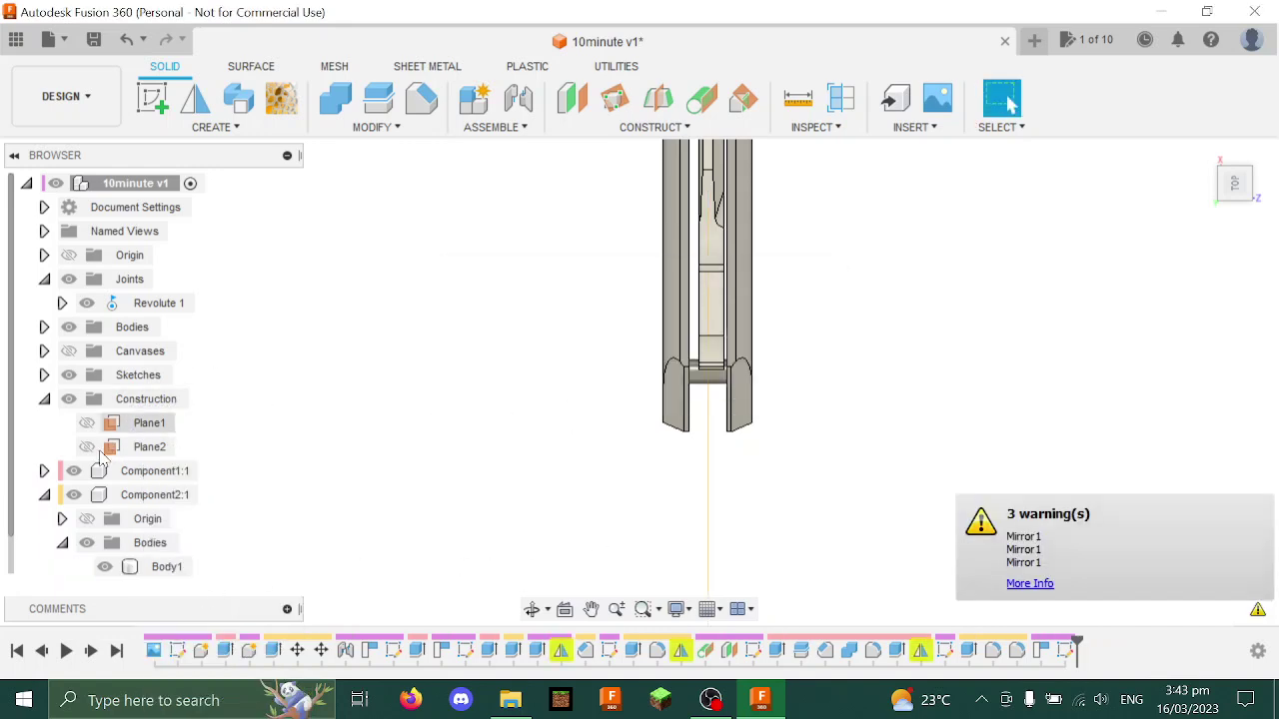
pyautogui.hotkey('ctrl', 'z')
pyautogui.click(43, 401)
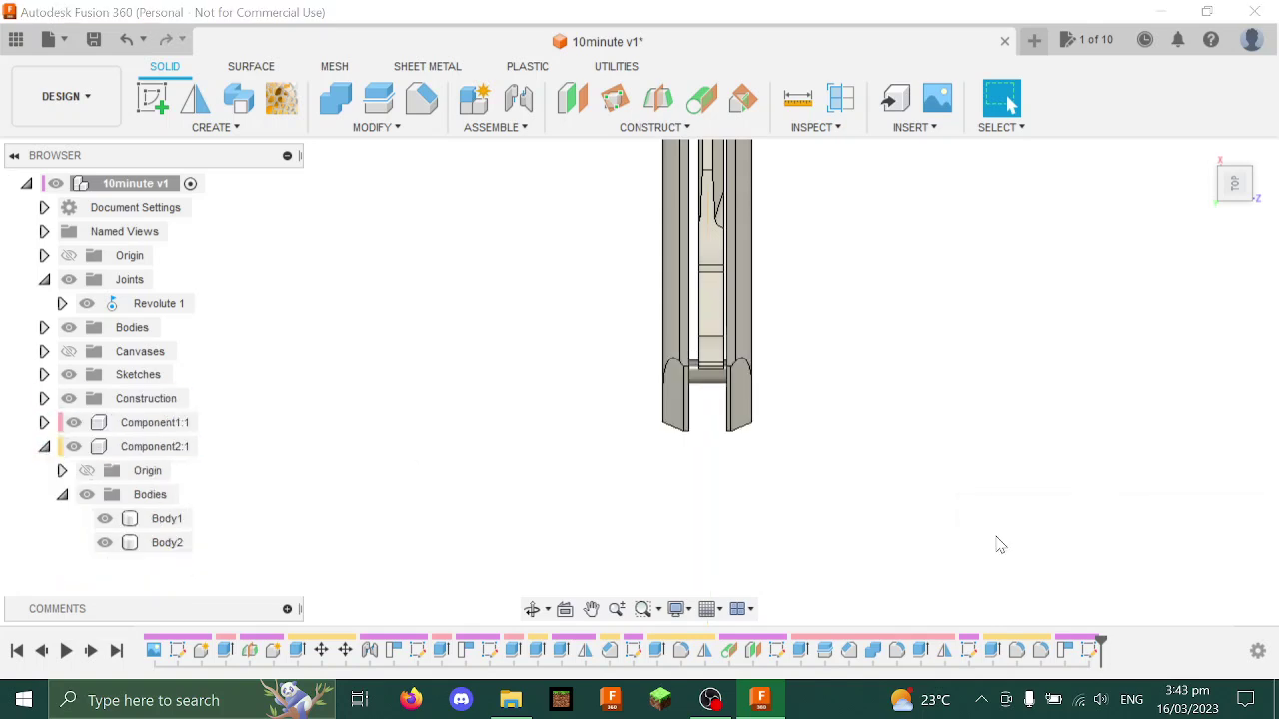
# Roll the history back to before the handle's later features and create a new midplane between the blade's two flat faces
pyautogui.moveTo(1100, 640); pyautogui.dragTo(399, 651)
pyautogui.keyDown('shift'); pyautogui.moveTo(639, 461); pyautogui.dragTo(699, 416, button='middle'); pyautogui.keyUp('shift')
pyautogui.click(659, 97)
pyautogui.scroll(2, 613, 401)
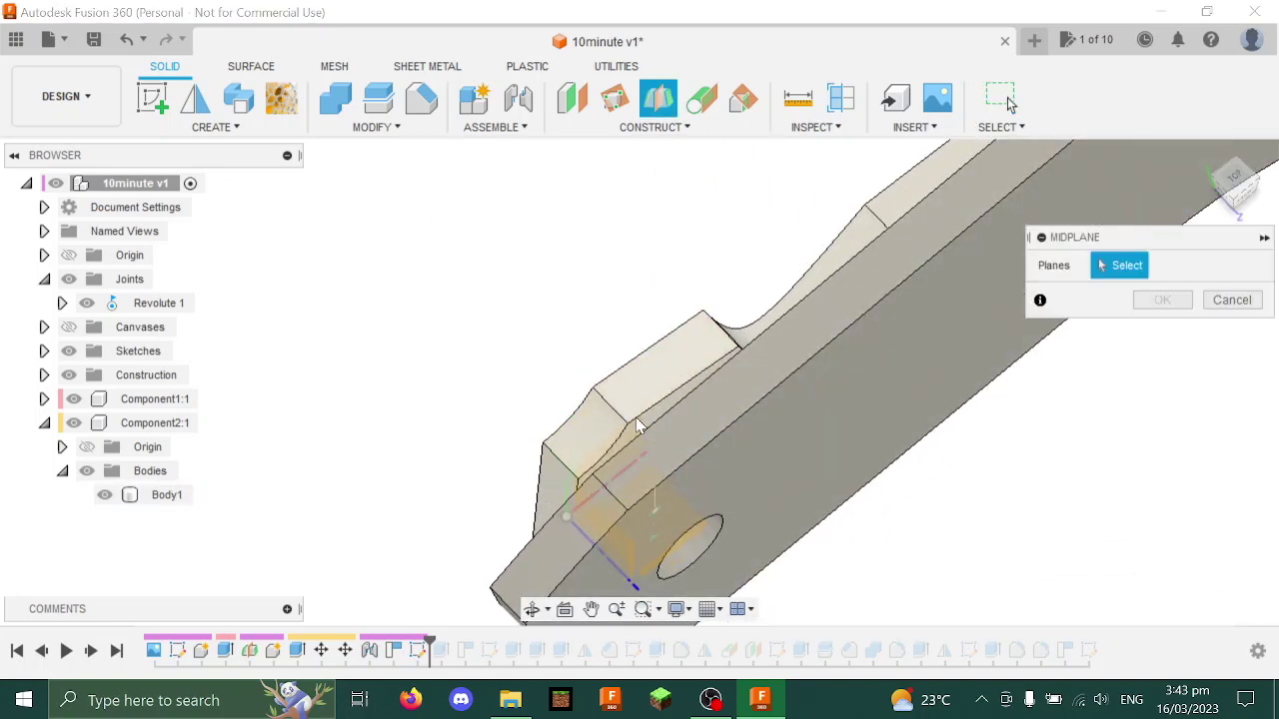
pyautogui.click(653, 412)
pyautogui.keyDown('shift'); pyautogui.moveTo(591, 273); pyautogui.dragTo(553, 411, button='middle'); pyautogui.keyUp('shift')
pyautogui.click(555, 412)
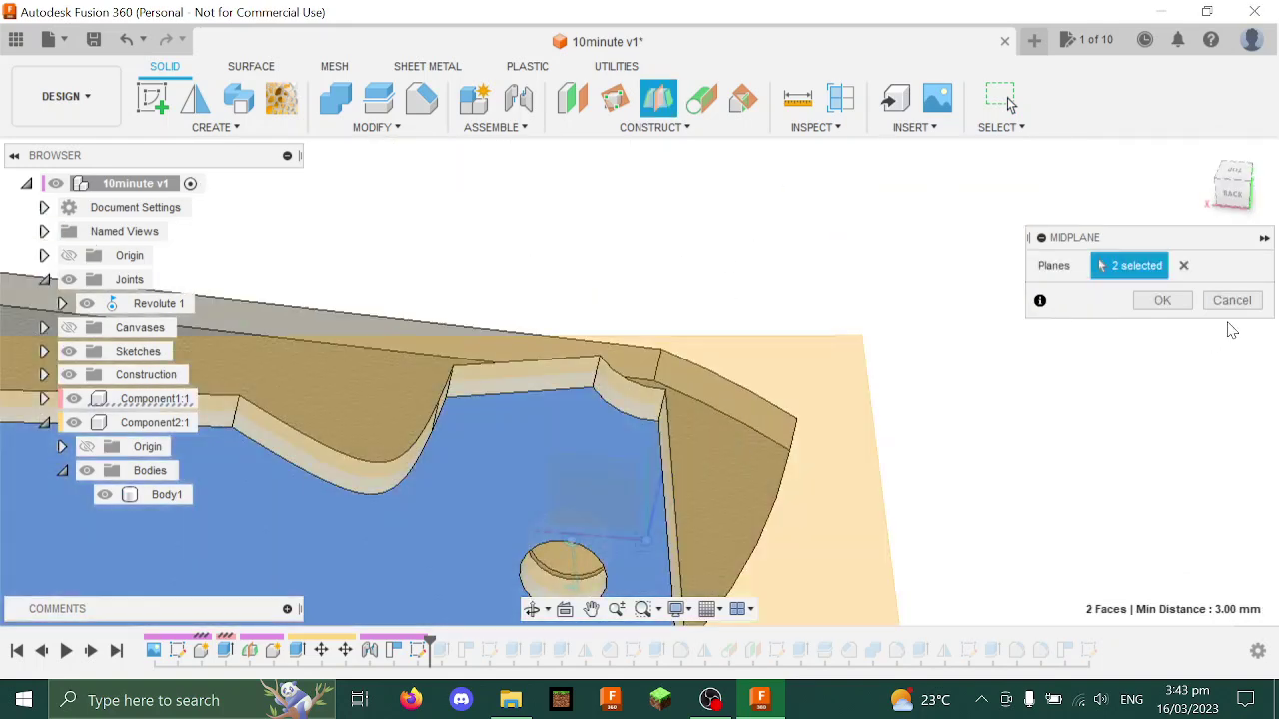
pyautogui.click(1162, 299)
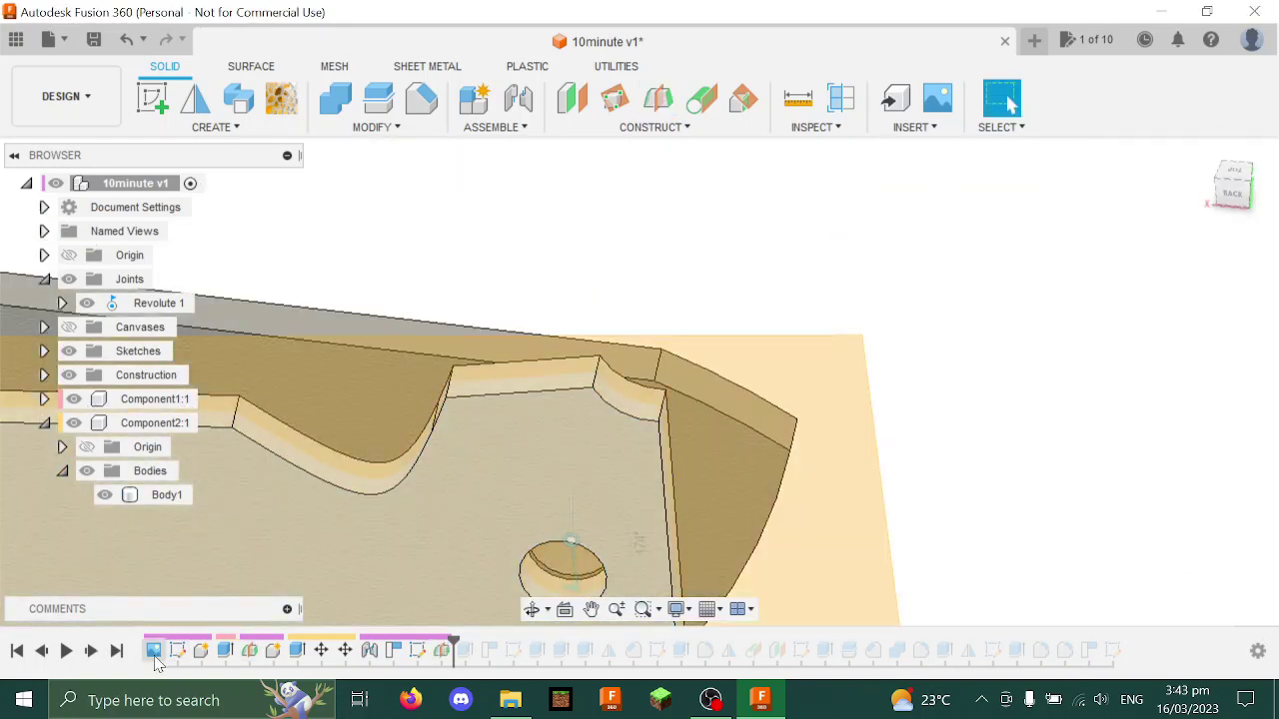
# Return to the end of the history and edit the stop pin's mirror feature to use the new blade midplane
pyautogui.click(116, 652)
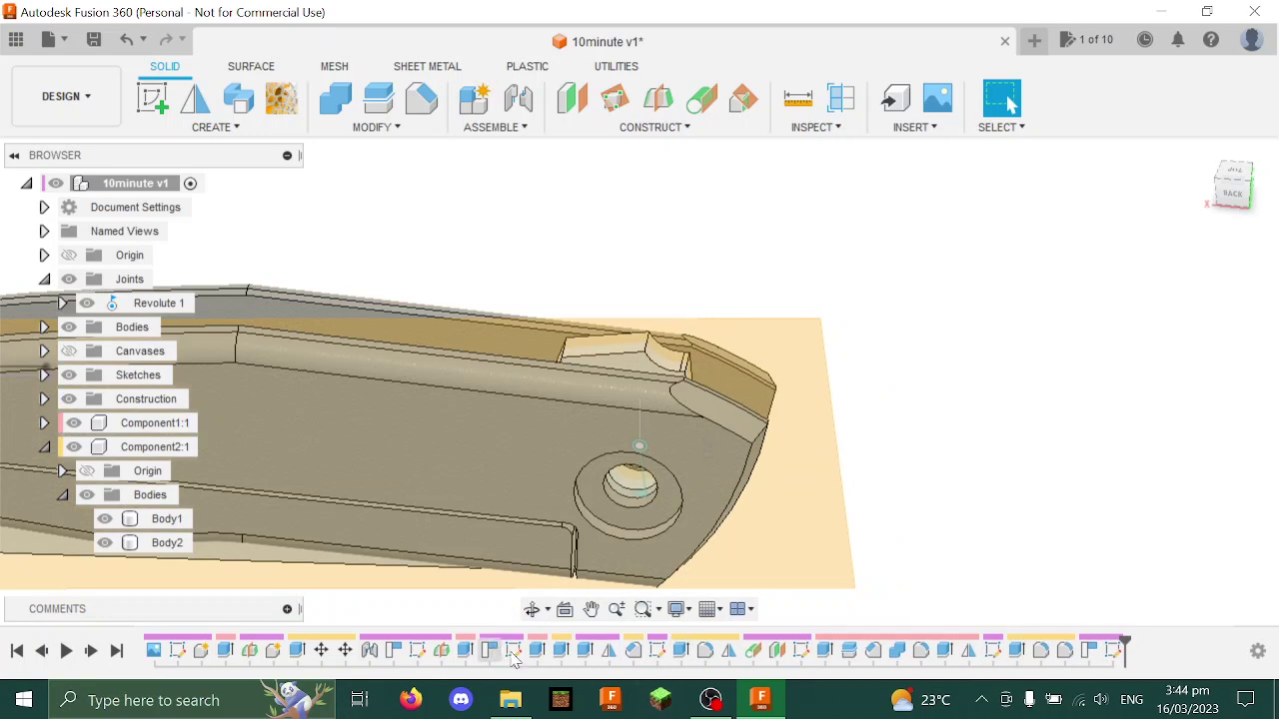
pyautogui.doubleClick(612, 655)
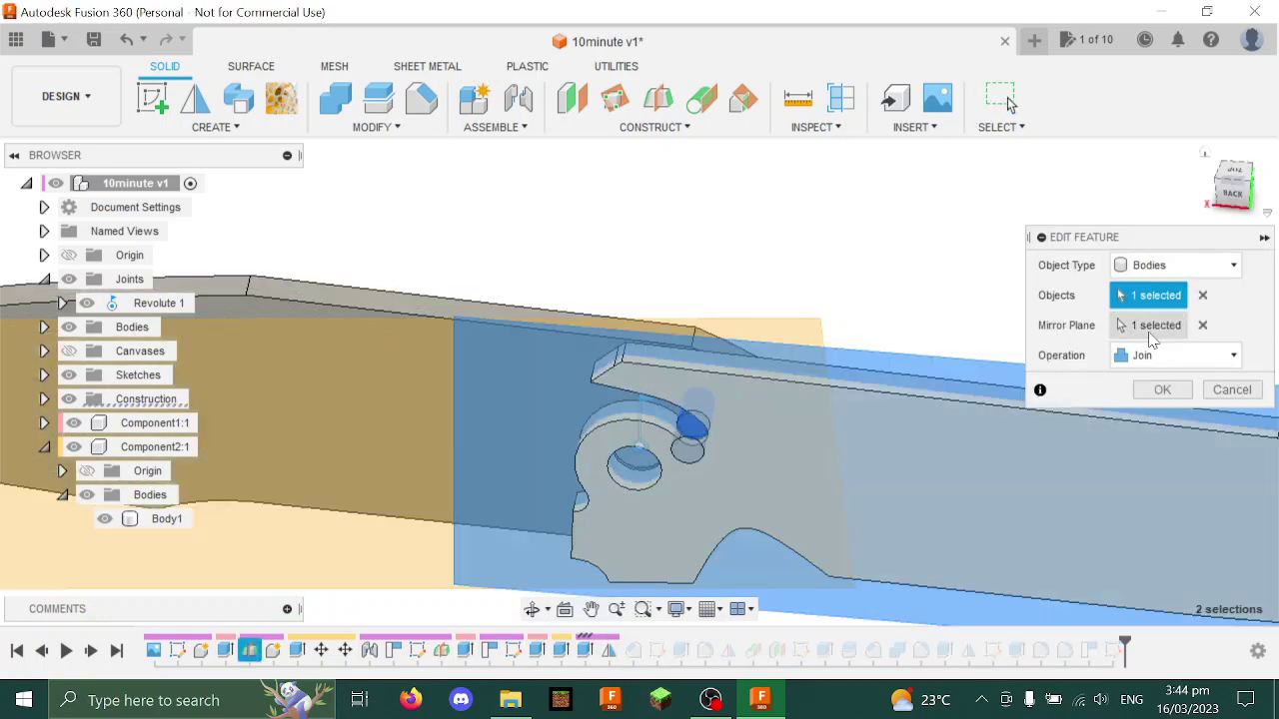
pyautogui.click(1149, 325)
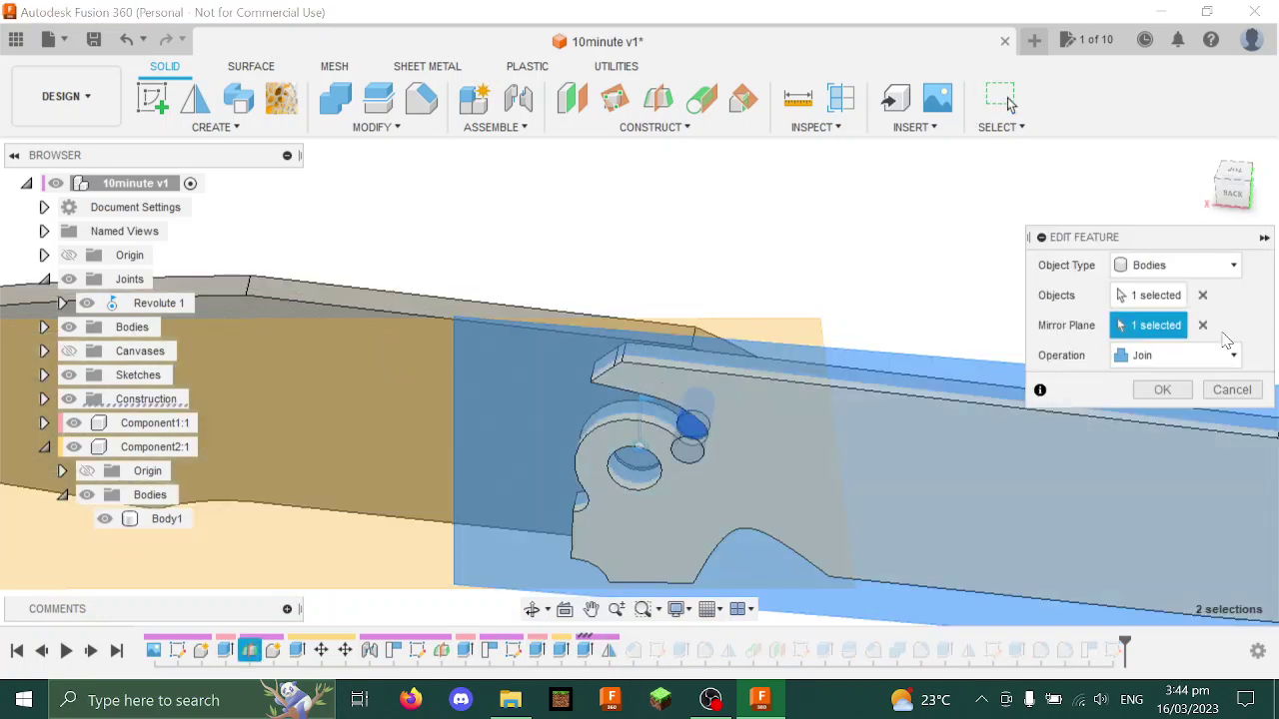
pyautogui.click(1203, 326)
pyautogui.click(777, 332)
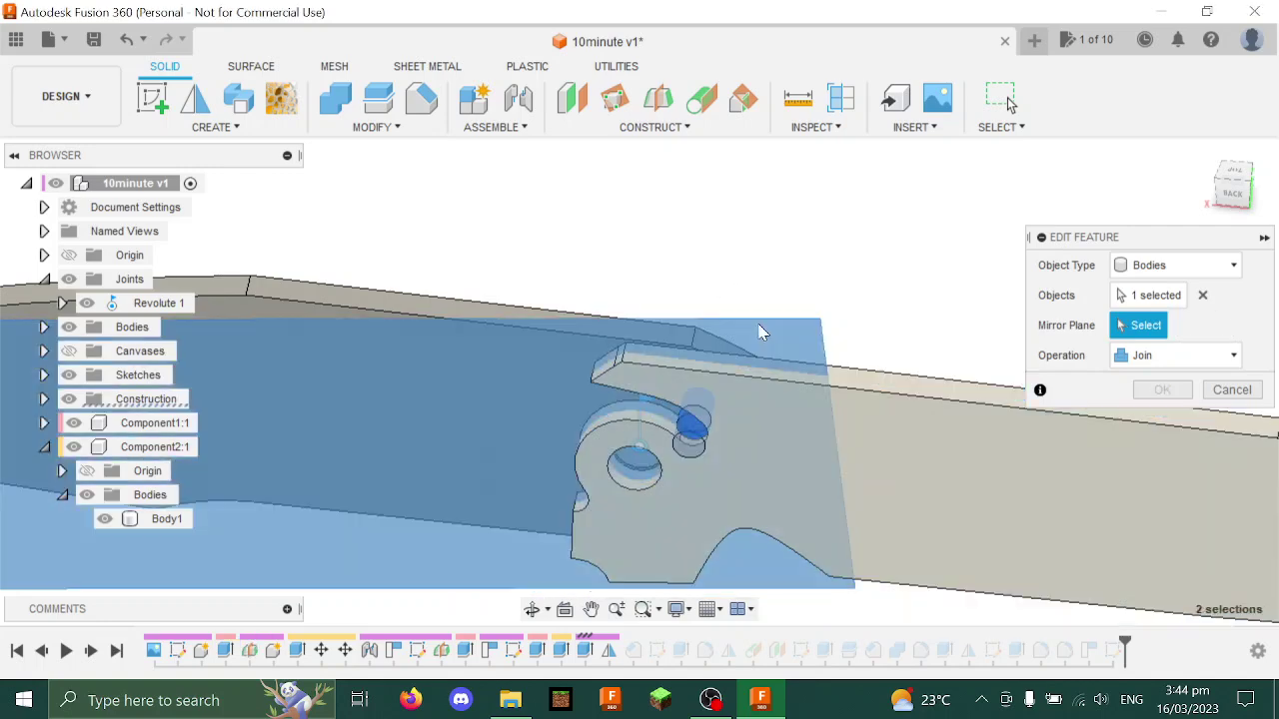
pyautogui.click(1157, 390)
pyautogui.keyDown('shift'); pyautogui.moveTo(680, 536); pyautogui.dragTo(812, 432, button='middle'); pyautogui.keyUp('shift')
pyautogui.doubleClick(611, 653)
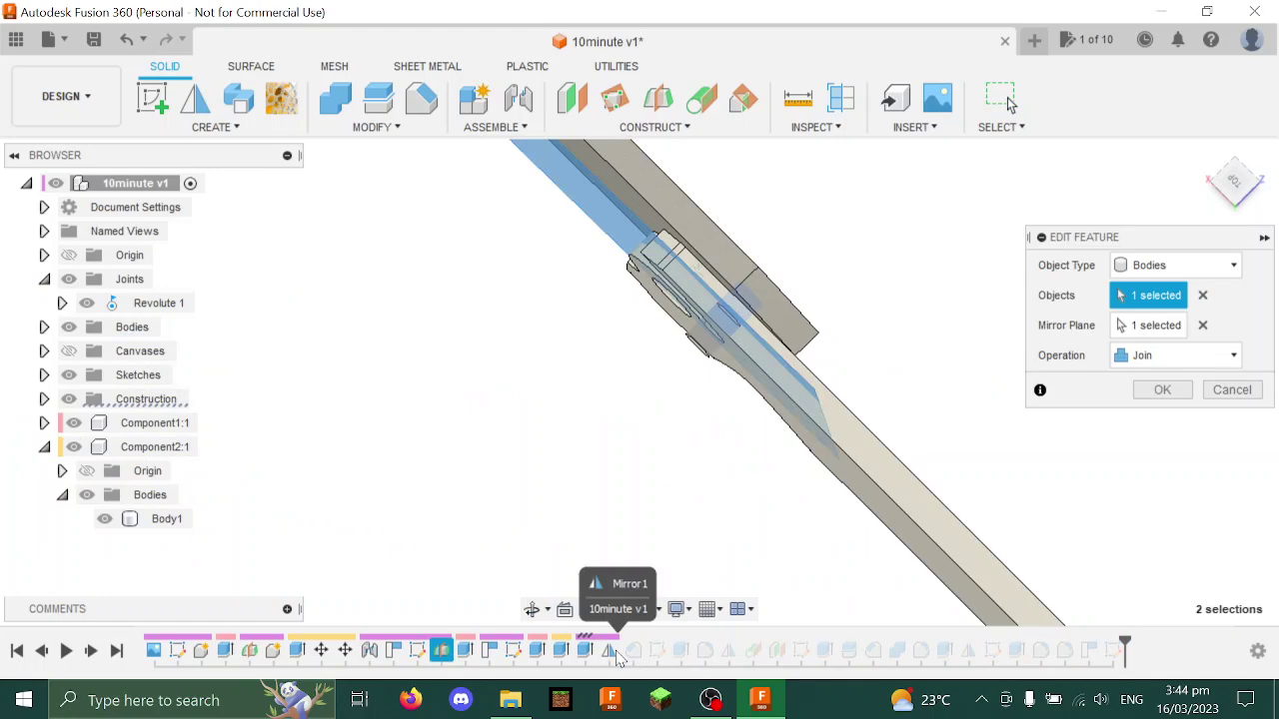
pyautogui.press('Escape')
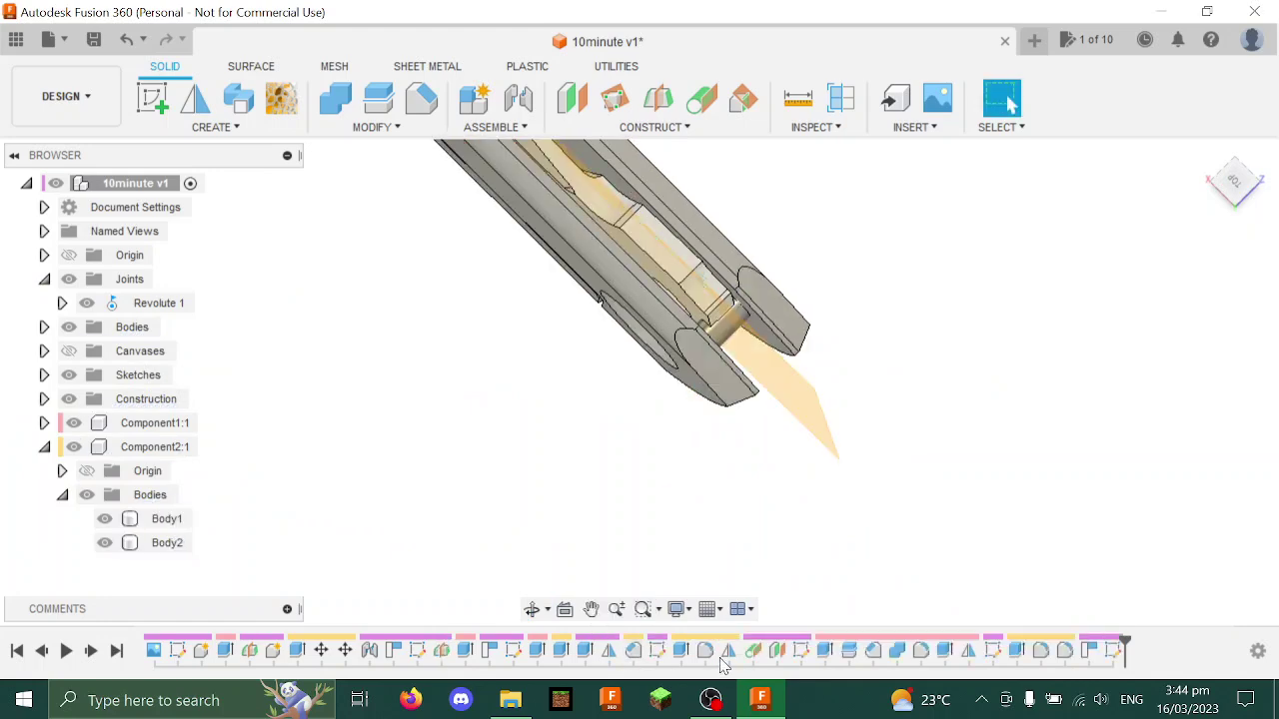
# Edit the handle body's mirror feature to use the newly created blade midplane, keeping the New Body operation
pyautogui.keyDown('shift'); pyautogui.moveTo(756, 502); pyautogui.dragTo(550, 457, button='middle'); pyautogui.keyUp('shift')
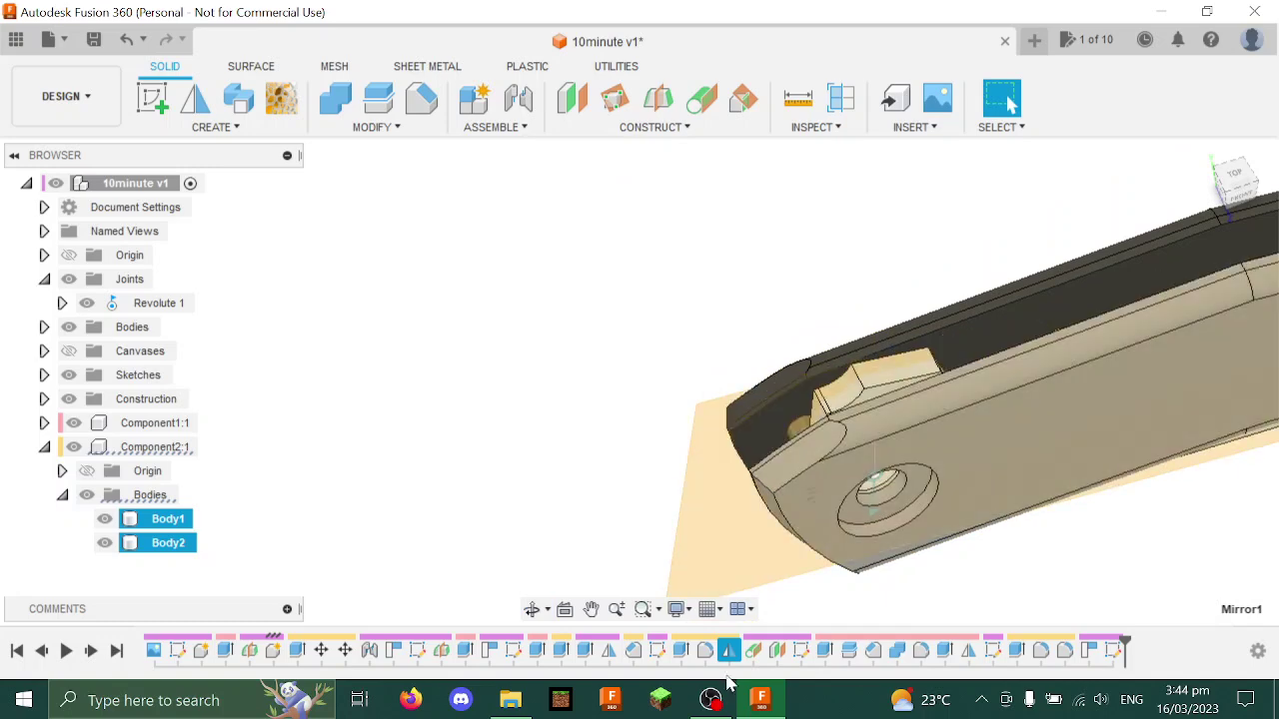
pyautogui.doubleClick(728, 650)
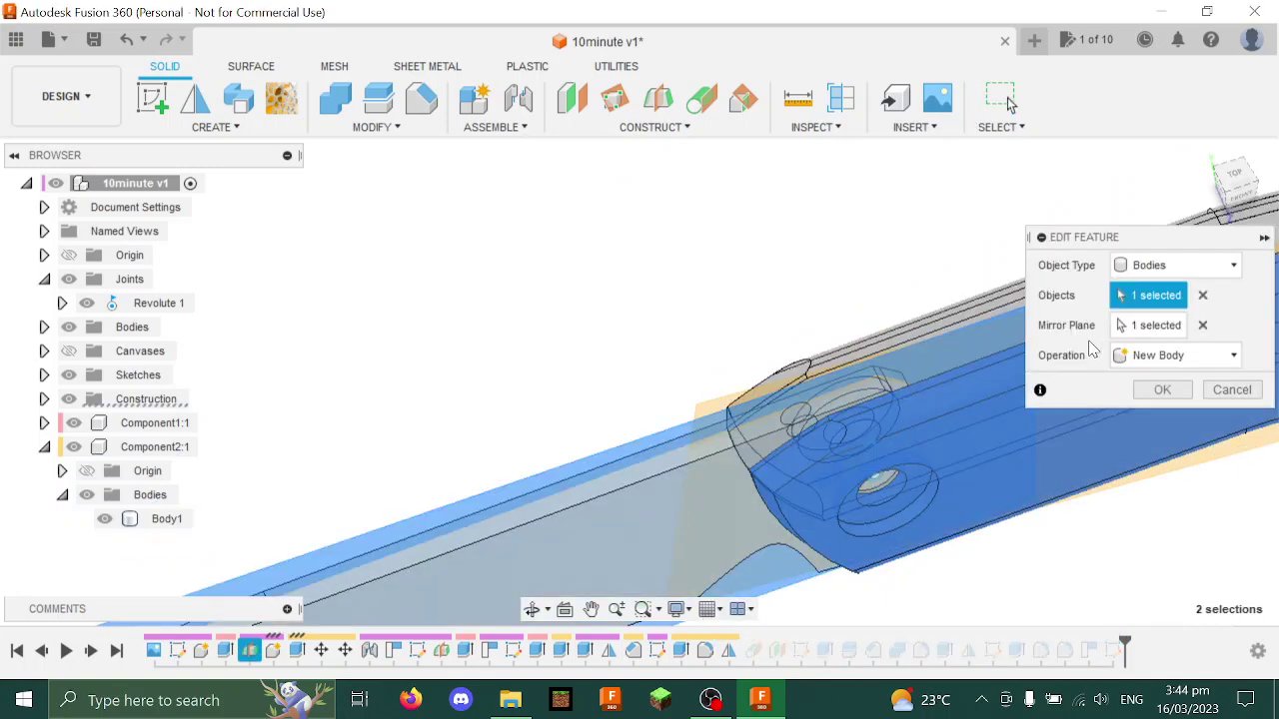
pyautogui.click(1202, 326)
pyautogui.click(812, 389)
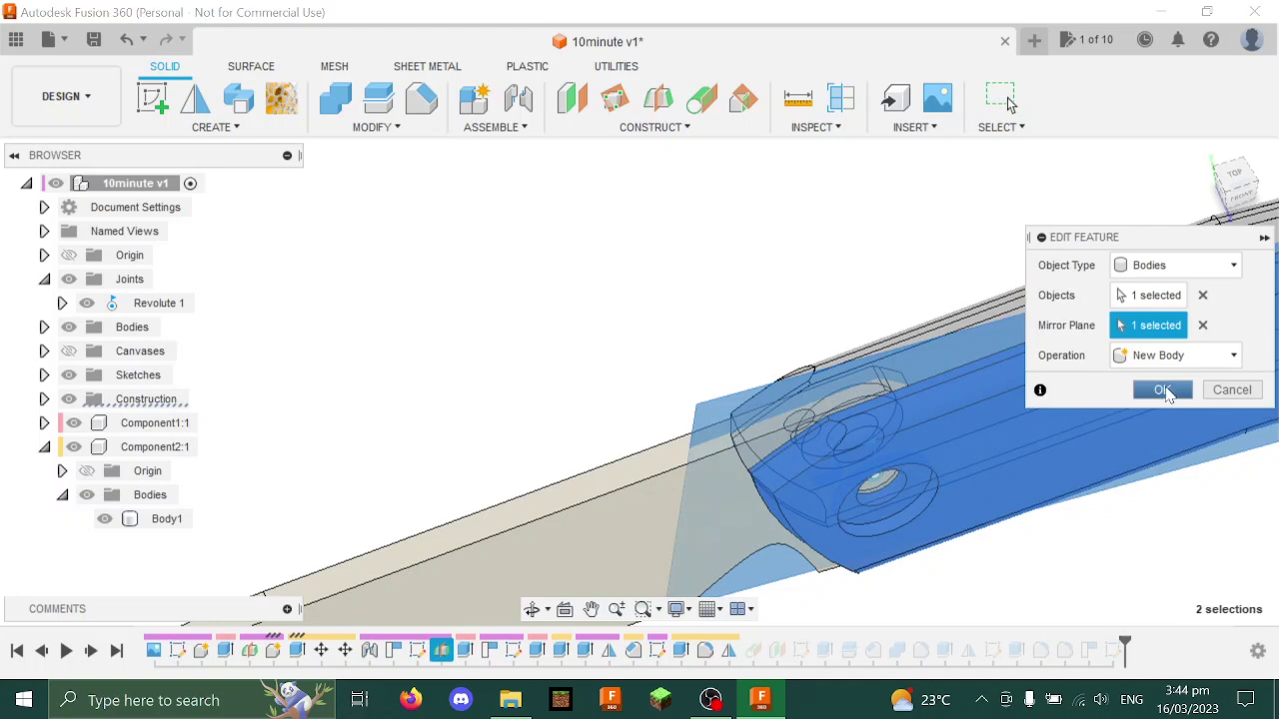
pyautogui.click(1169, 395)
# Edit the mirror feature of the blade's three bevel faces to use the newly created midplane
pyautogui.keyDown('shift'); pyautogui.moveTo(645, 333); pyautogui.dragTo(607, 260, button='middle'); pyautogui.keyUp('shift')
pyautogui.scroll(-1, 713, 328)
pyautogui.moveTo(954, 347); pyautogui.dragTo(757, 321, button='middle')
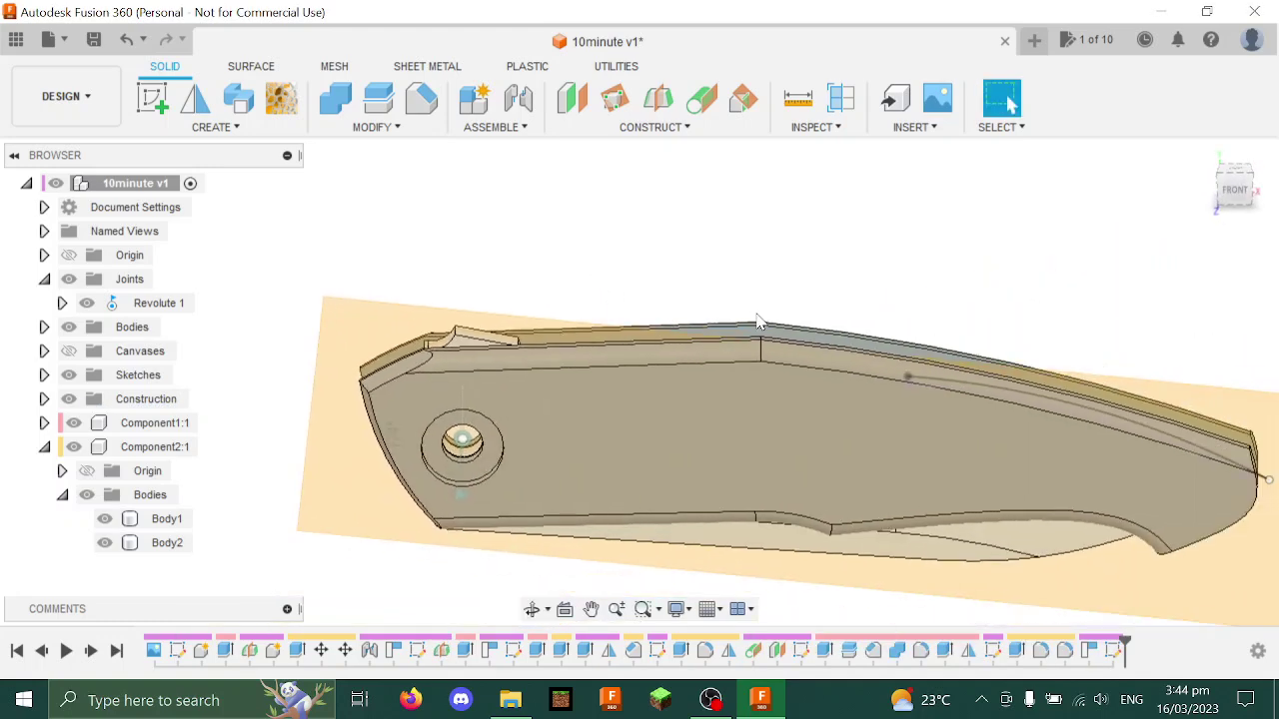
pyautogui.doubleClick(969, 650)
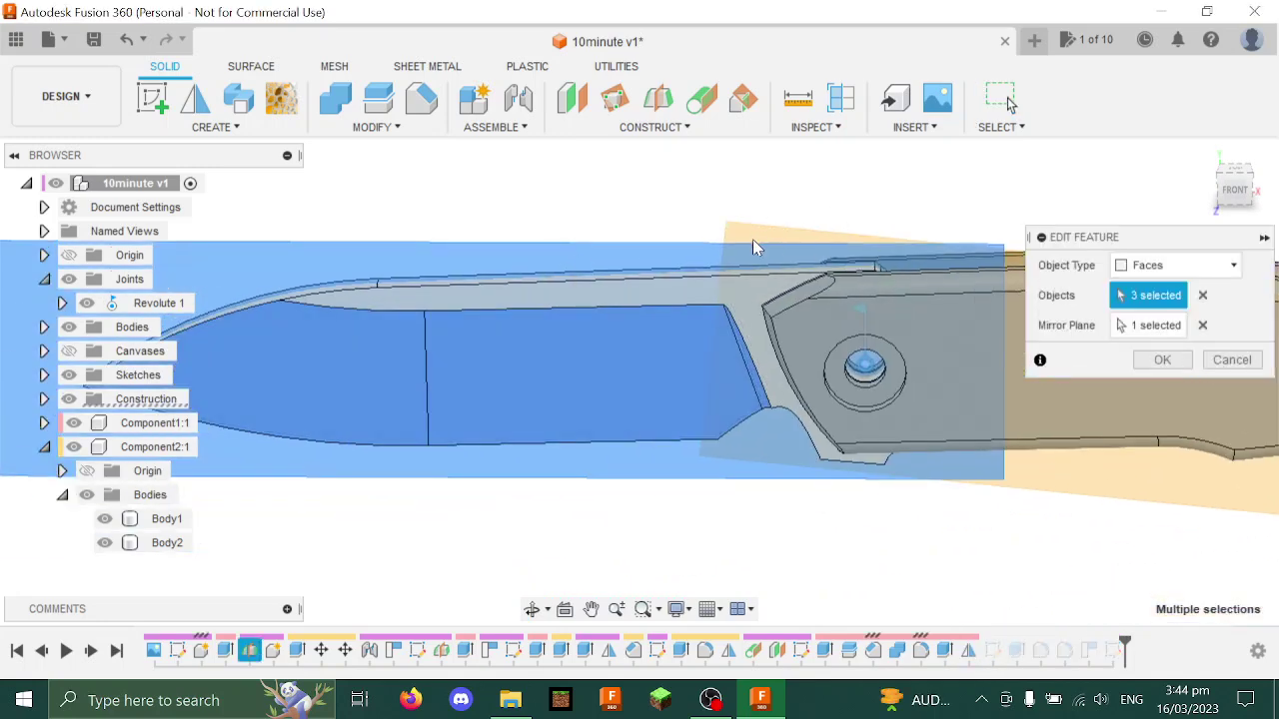
pyautogui.click(1157, 324)
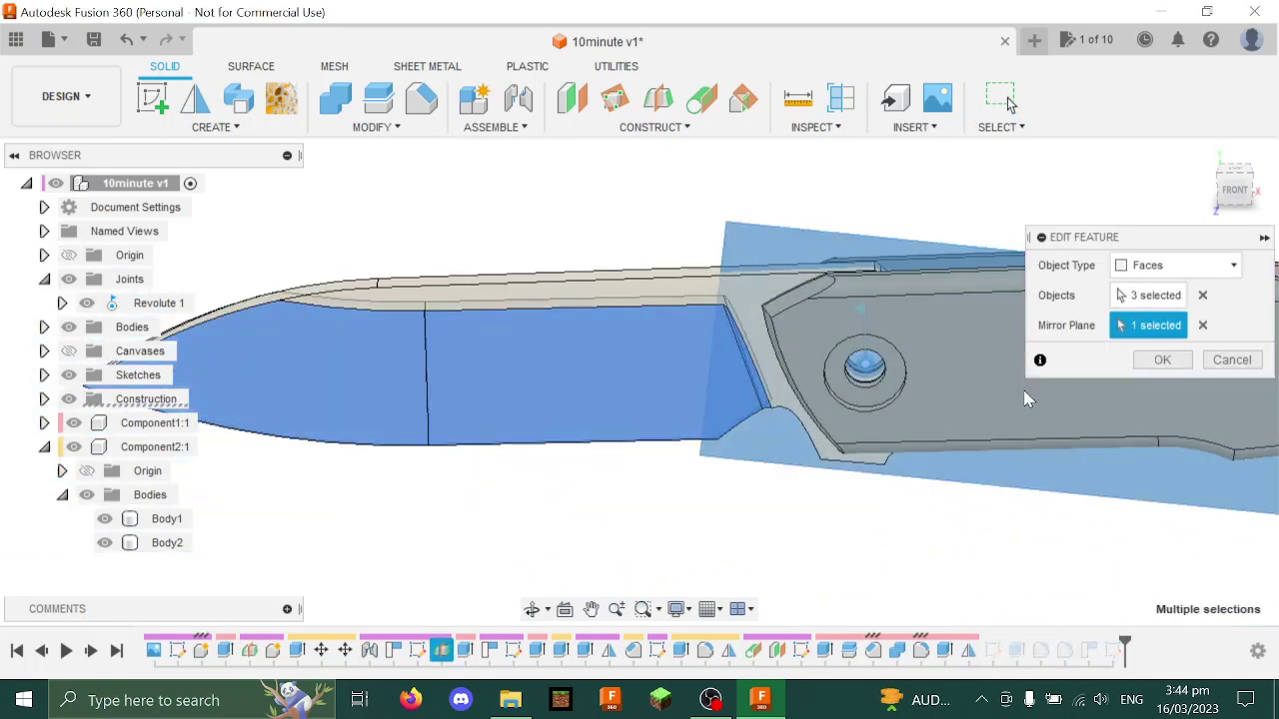
pyautogui.click(1163, 360)
pyautogui.keyDown('shift'); pyautogui.moveTo(725, 523); pyautogui.dragTo(699, 480, button='middle'); pyautogui.keyUp('shift')
# Hide construction plane Plane4 and collapse the construction list
pyautogui.click(44, 400)
pyautogui.click(86, 495)
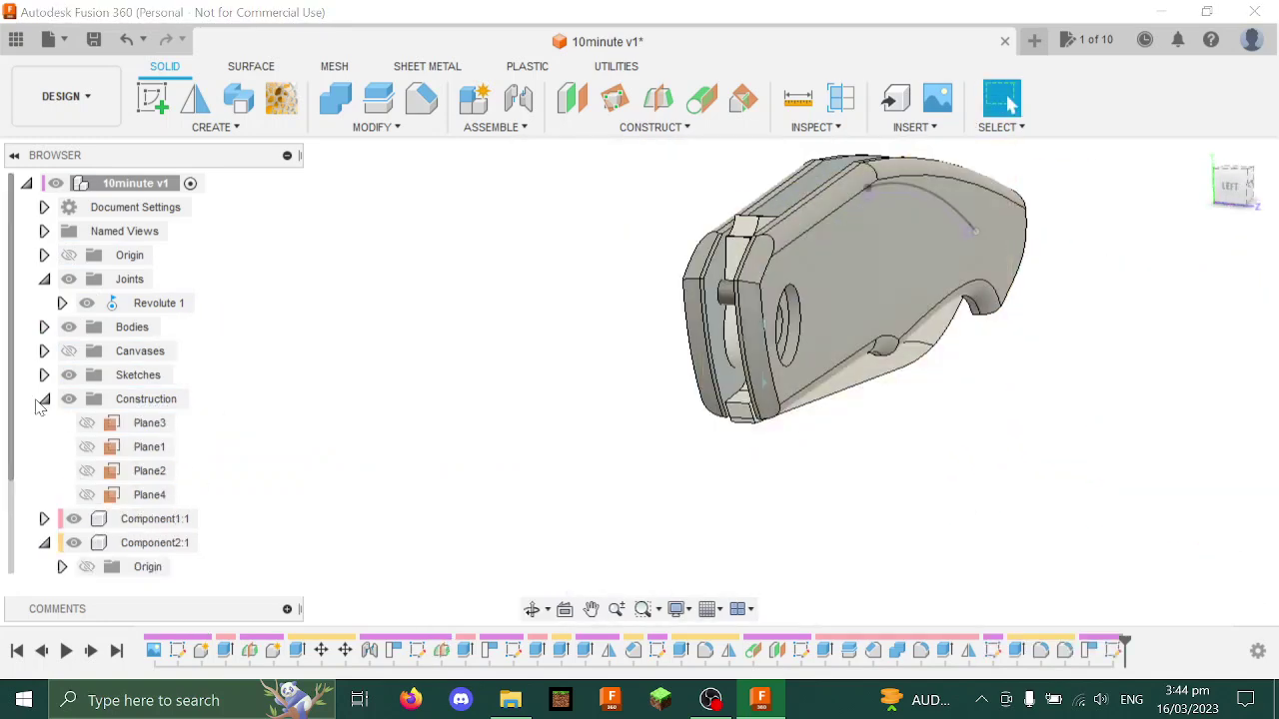
pyautogui.click(44, 400)
# Swing the blade open about its revolute joint and collapse the browser tree
pyautogui.keyDown('shift'); pyautogui.moveTo(288, 477); pyautogui.dragTo(430, 477, button='middle'); pyautogui.keyUp('shift')
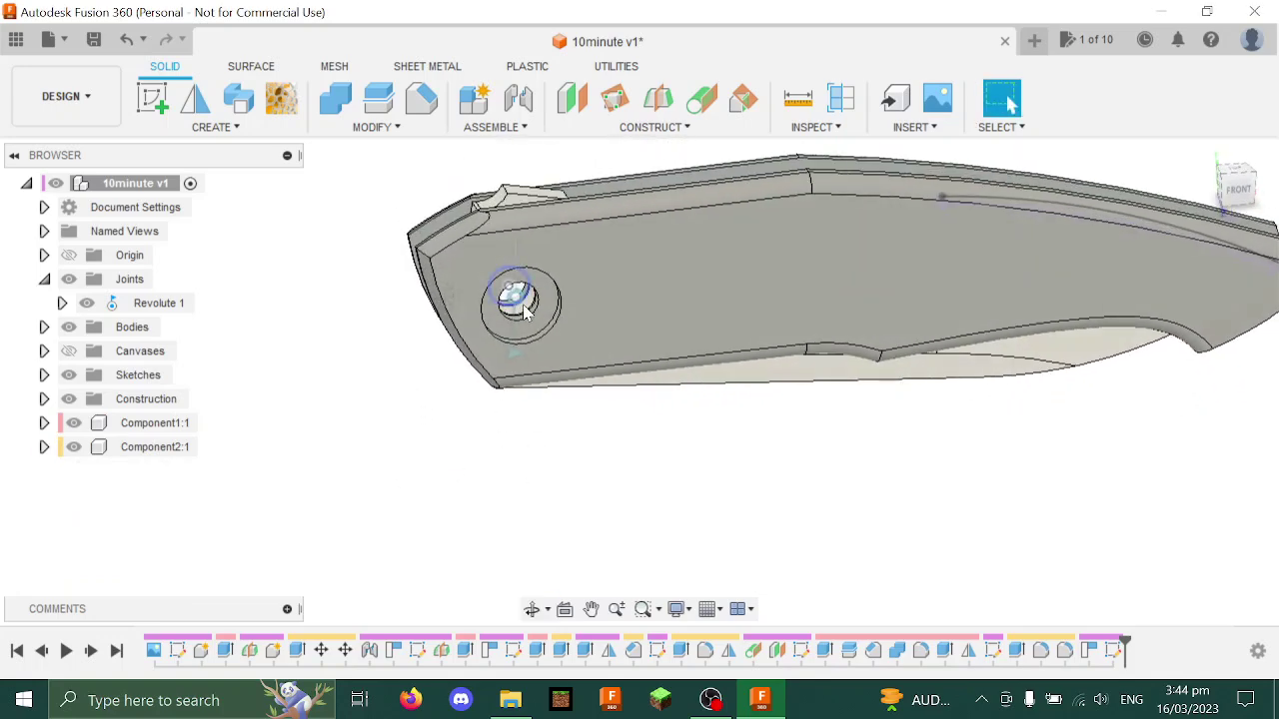
pyautogui.click(1009, 103)
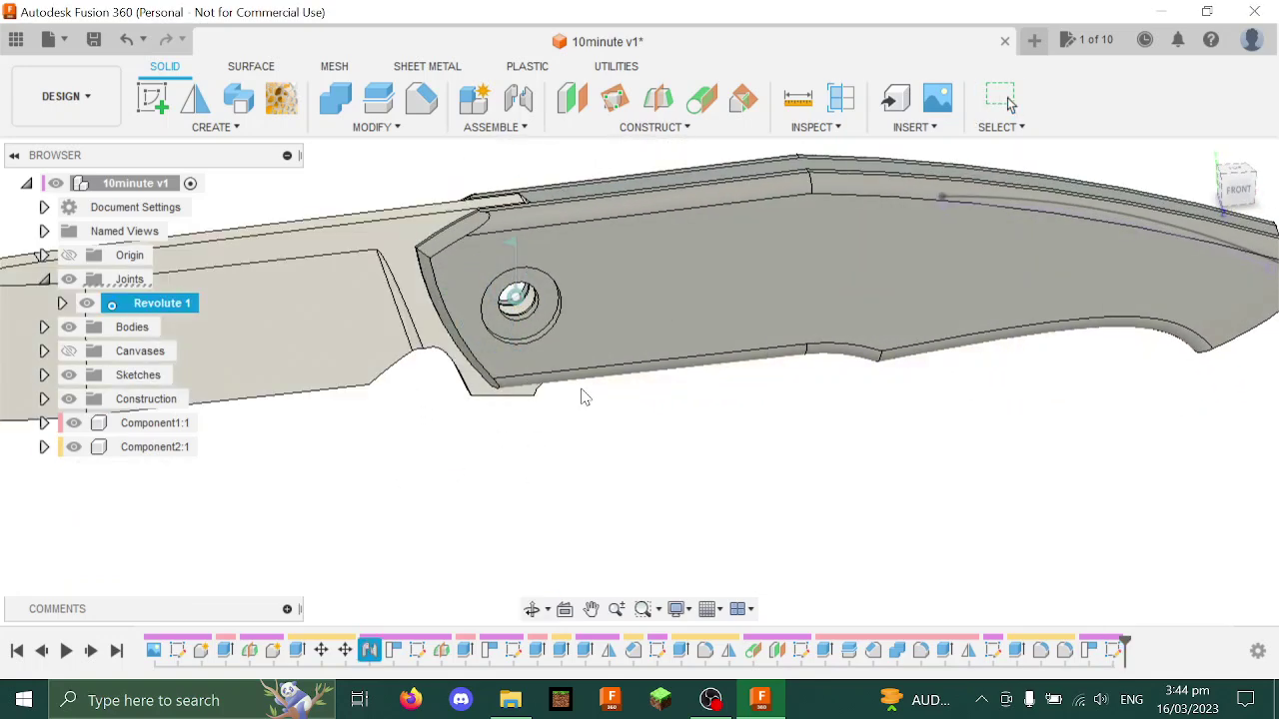
pyautogui.click(26, 184)
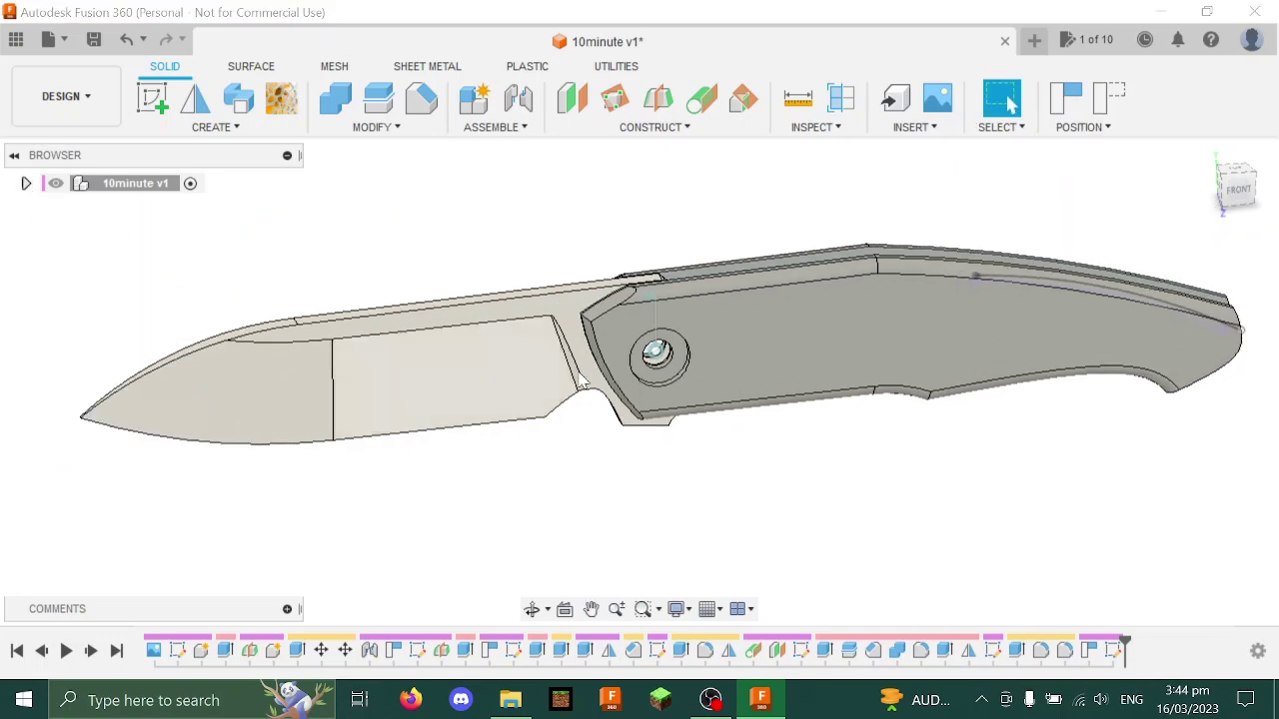
# Examine the open knife, try the revolute joint at 174° to check the closed position, and cancel the joint motion
pyautogui.keyDown('shift'); pyautogui.moveTo(600, 229); pyautogui.dragTo(678, 533, button='middle'); pyautogui.keyUp('shift')
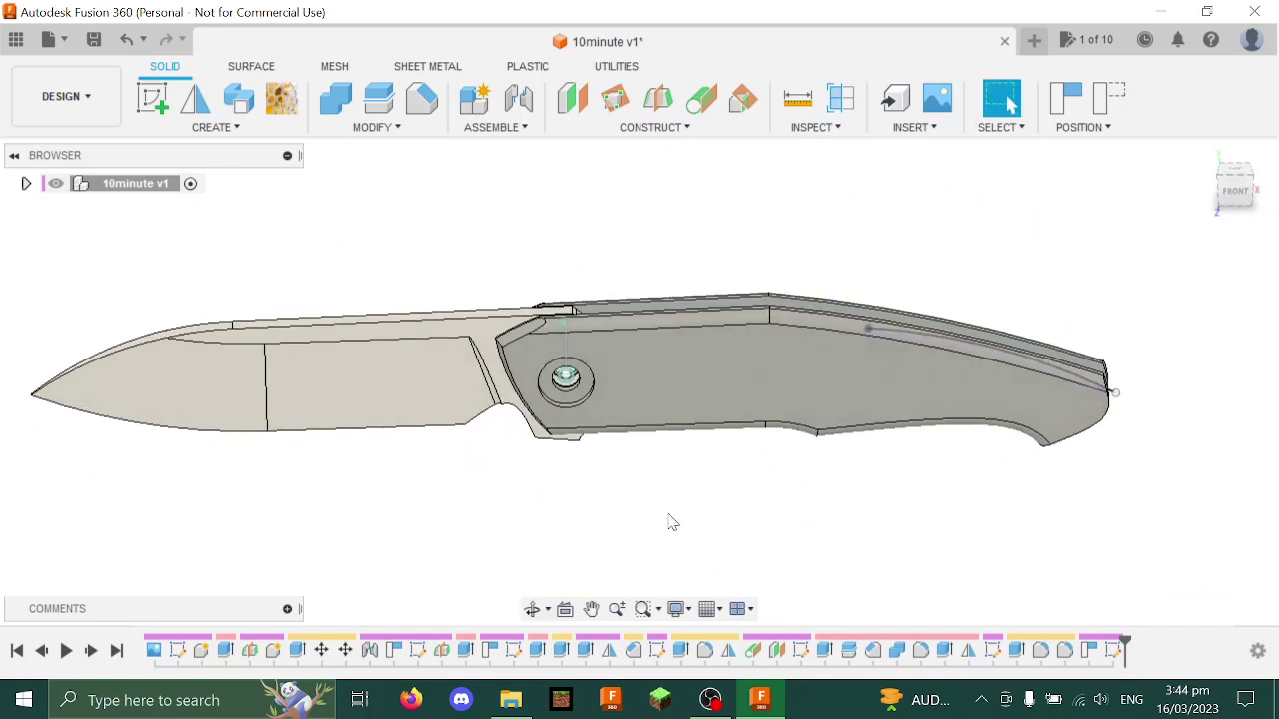
pyautogui.keyDown('shift'); pyautogui.moveTo(730, 519); pyautogui.dragTo(776, 489, button='middle'); pyautogui.keyUp('shift')
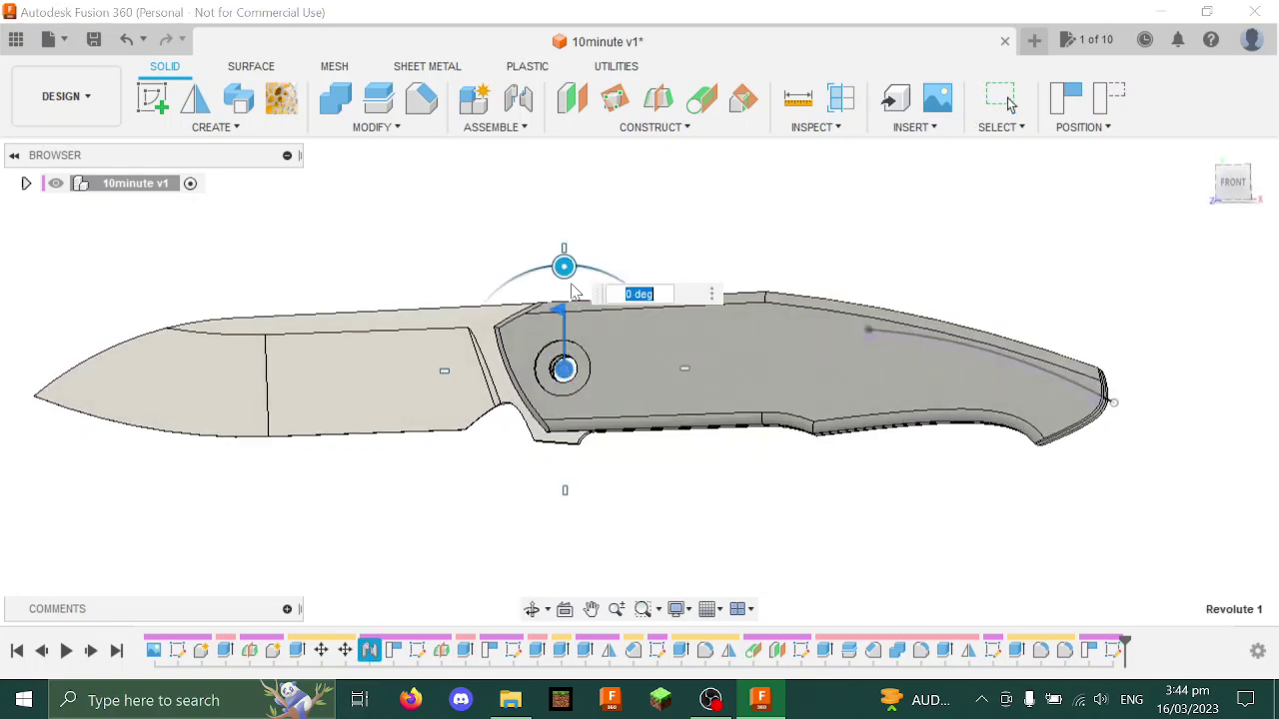
pyautogui.moveTo(564, 268); pyautogui.dragTo(947, 477)
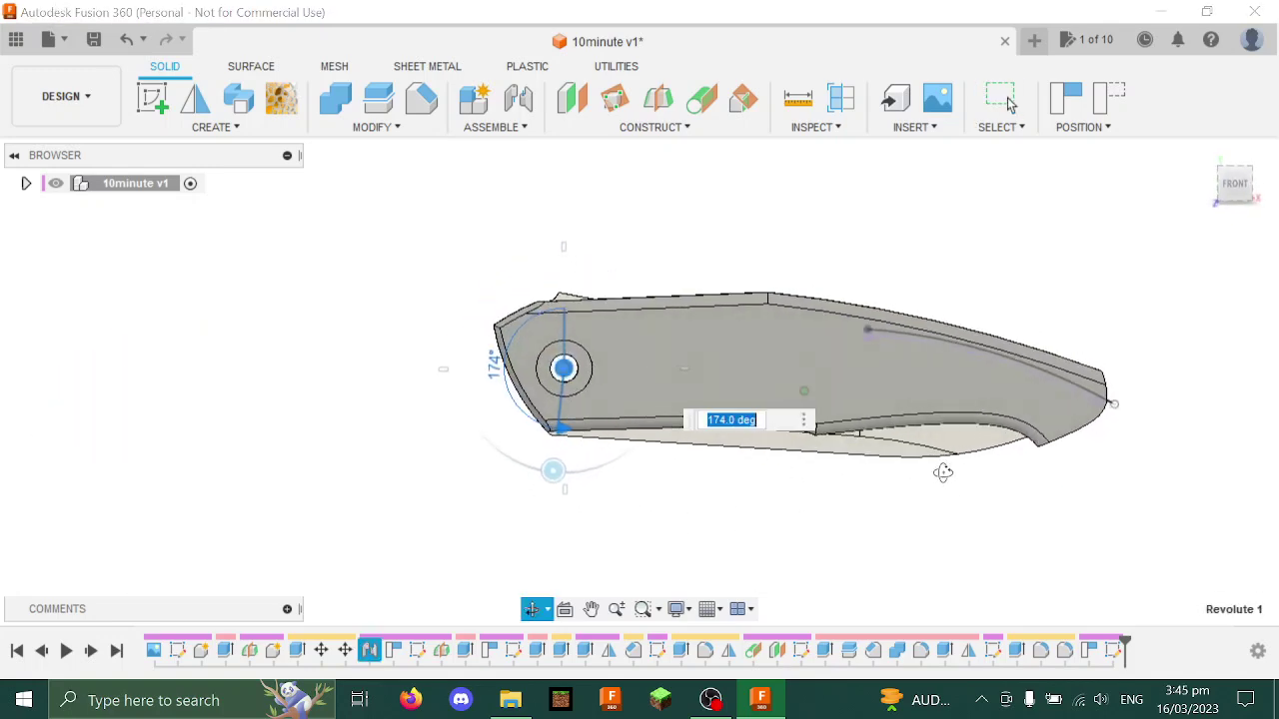
pyautogui.press('Escape')
pyautogui.keyDown('shift'); pyautogui.moveTo(600, 462); pyautogui.dragTo(753, 516, button='middle'); pyautogui.keyUp('shift')
pyautogui.scroll(1, 748, 516)
pyautogui.scroll(-1, 748, 517)
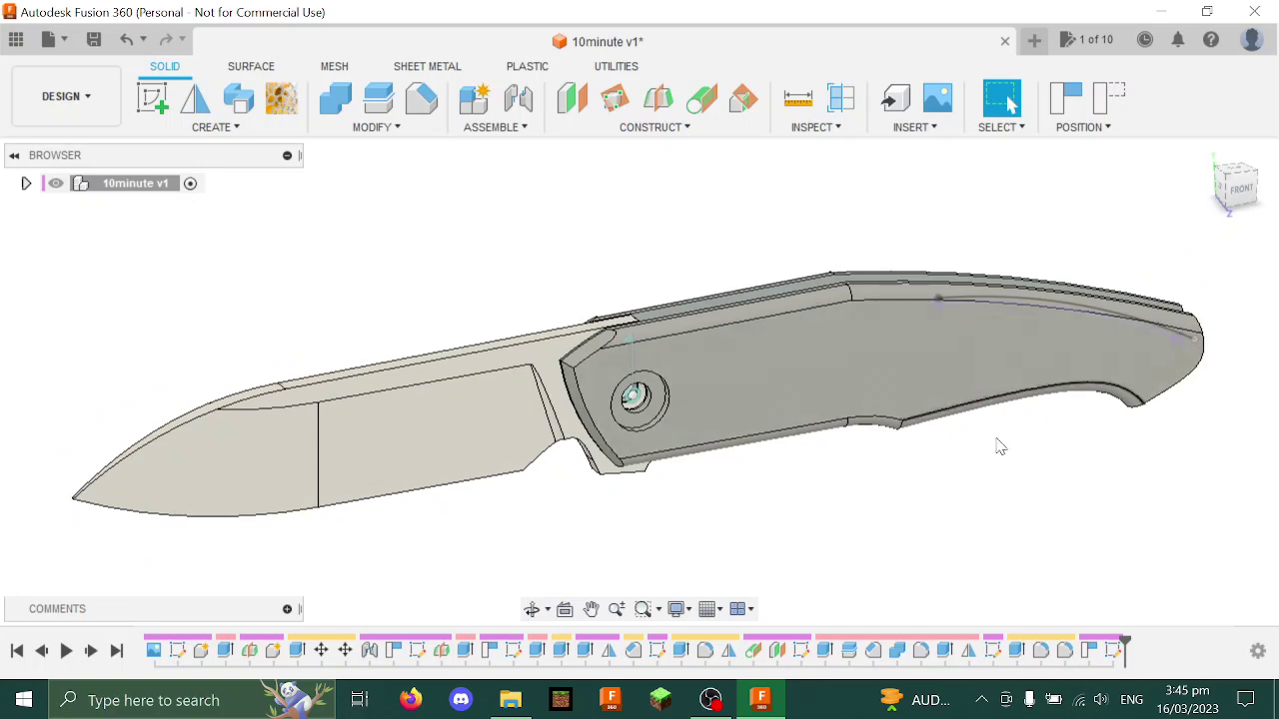
# Test the blade's folding motion about the pivot and examine the knife from several angles
pyautogui.keyDown('shift'); pyautogui.moveTo(989, 510); pyautogui.dragTo(945, 482, button='middle'); pyautogui.keyUp('shift')
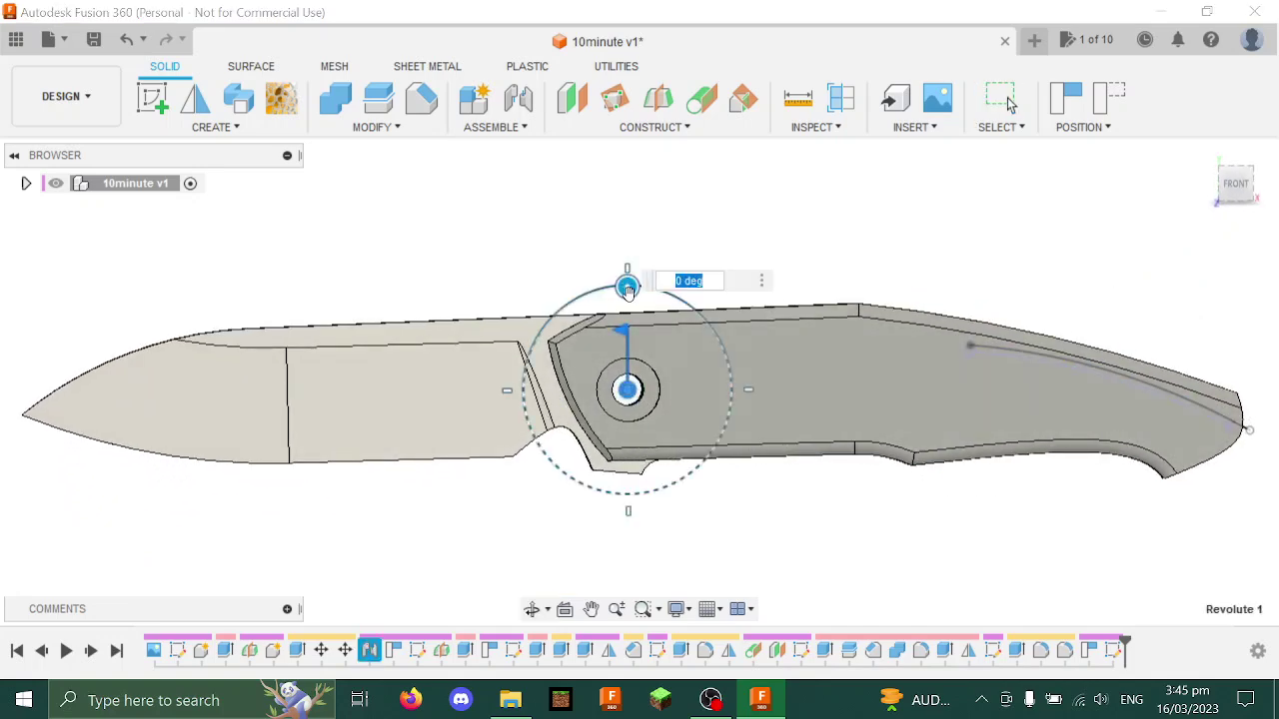
pyautogui.moveTo(627, 289); pyautogui.dragTo(947, 458)
pyautogui.keyDown('shift'); pyautogui.moveTo(717, 521); pyautogui.dragTo(726, 266, button='middle'); pyautogui.keyUp('shift')
pyautogui.keyDown('shift'); pyautogui.moveTo(673, 363); pyautogui.dragTo(701, 540, button='middle'); pyautogui.keyUp('shift')
pyautogui.click(641, 270)
# Fillet the edge on the blade tang's upper end near the pivot with a 1 mm radius
pyautogui.keyDown('shift'); pyautogui.moveTo(640, 269); pyautogui.dragTo(621, 349, button='middle'); pyautogui.keyUp('shift')
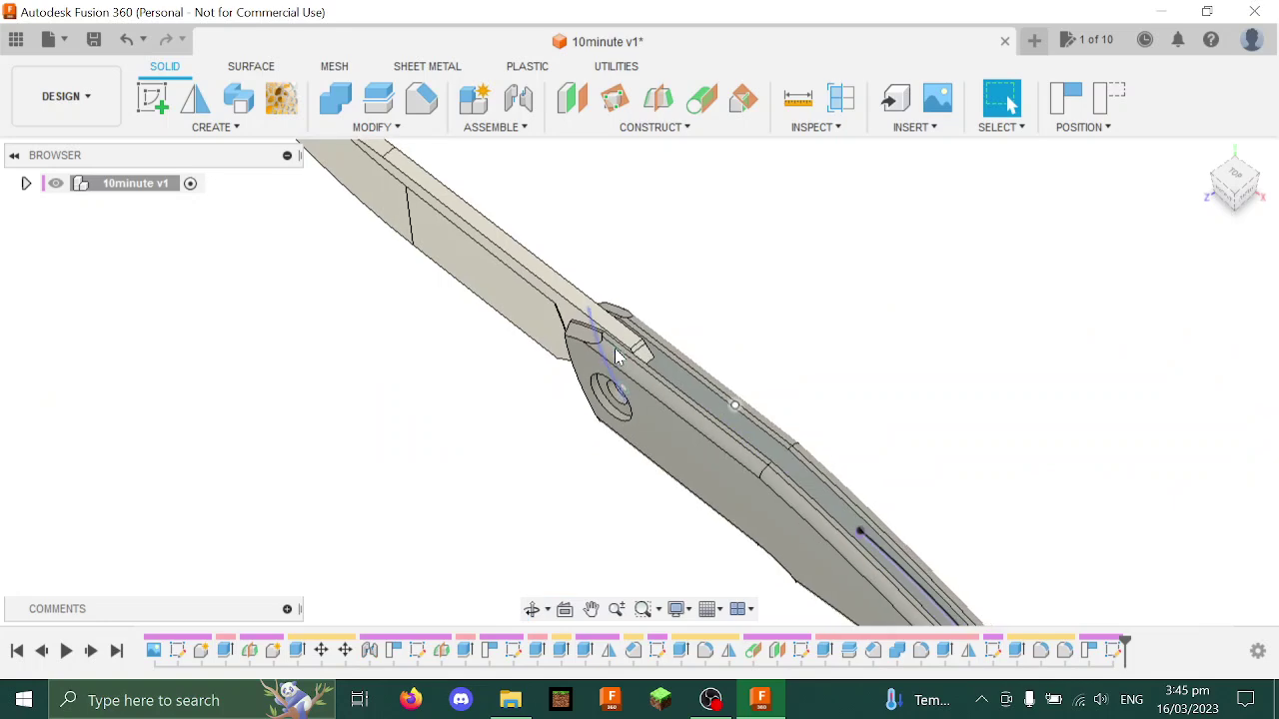
pyautogui.scroll(4, 622, 350)
pyautogui.press('f')
pyautogui.click(661, 339)
pyautogui.write('1')
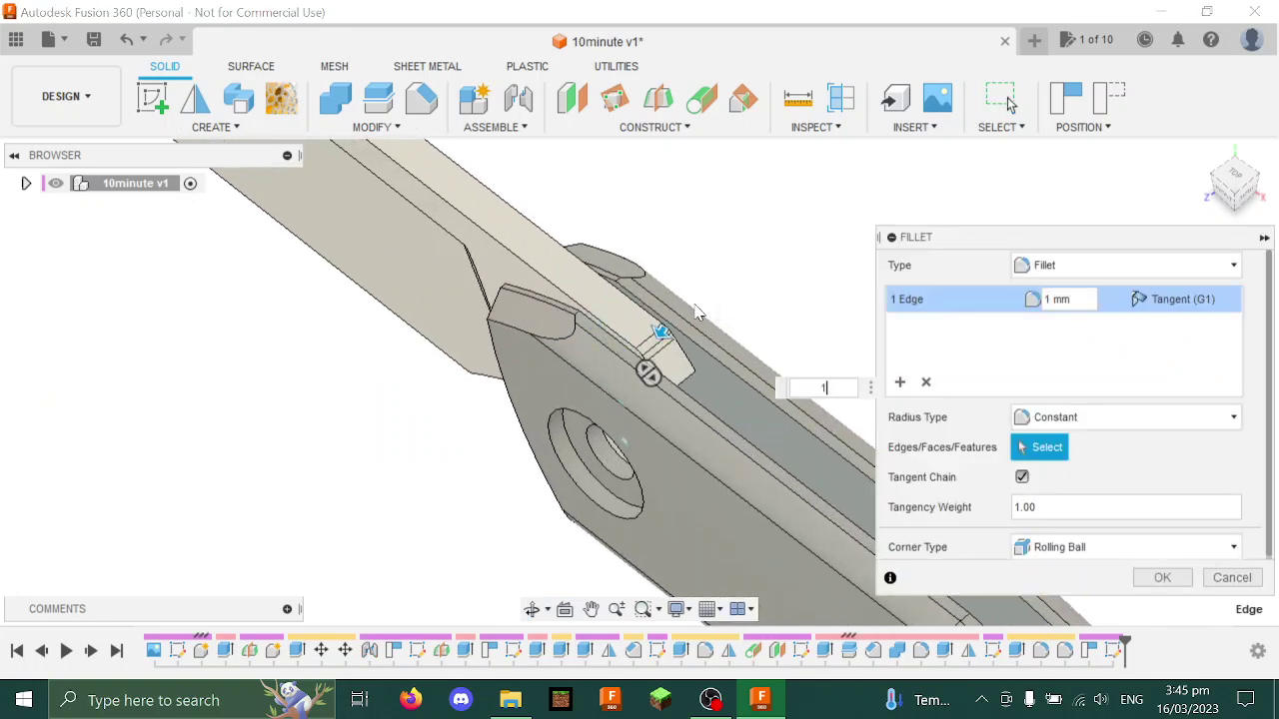
pyautogui.press('Return')
# Fold the filleted blade to 174° to check its fit from the front, and cancel the joint motion
pyautogui.scroll(-3, 694, 307)
pyautogui.keyDown('shift'); pyautogui.moveTo(694, 308); pyautogui.dragTo(845, 255, button='middle'); pyautogui.keyUp('shift')
pyautogui.moveTo(644, 347); pyautogui.dragTo(765, 535)
pyautogui.moveTo(925, 385); pyautogui.dragTo(659, 382, button='middle')
pyautogui.click(1239, 187)
pyautogui.scroll(-2, 879, 317)
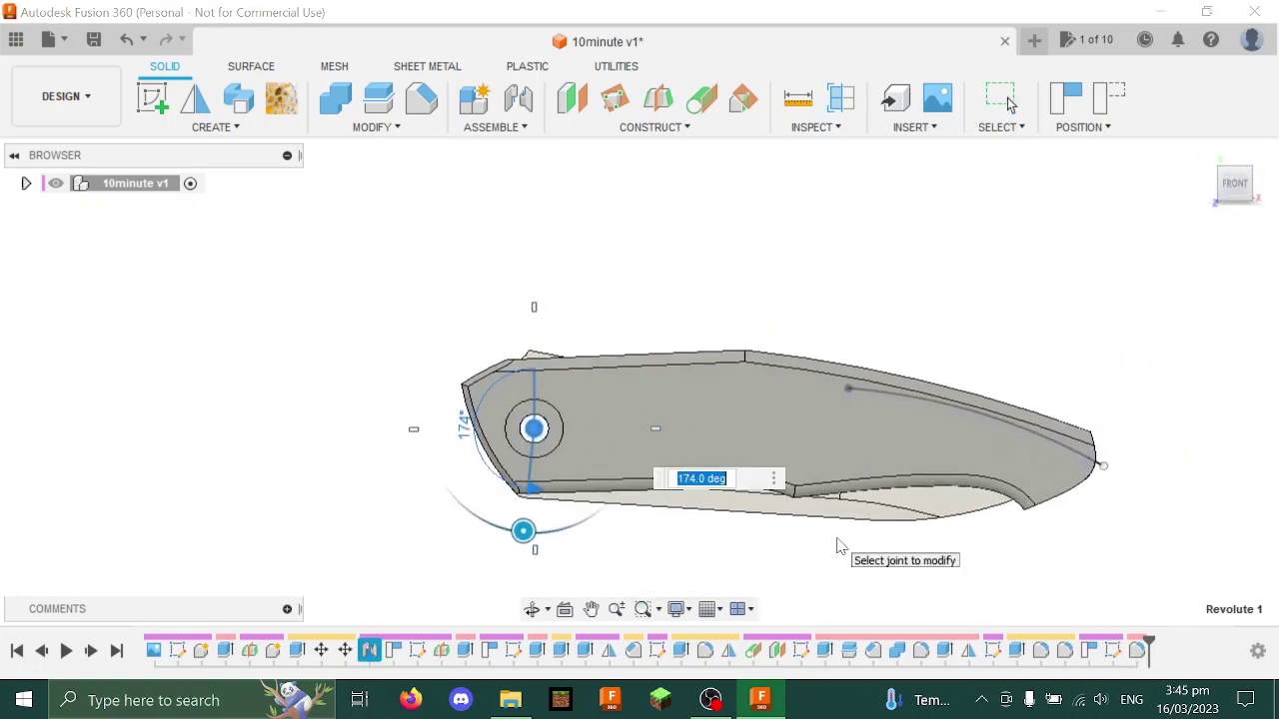
pyautogui.press('Escape')
pyautogui.moveTo(830, 516); pyautogui.dragTo(897, 502, button='middle')
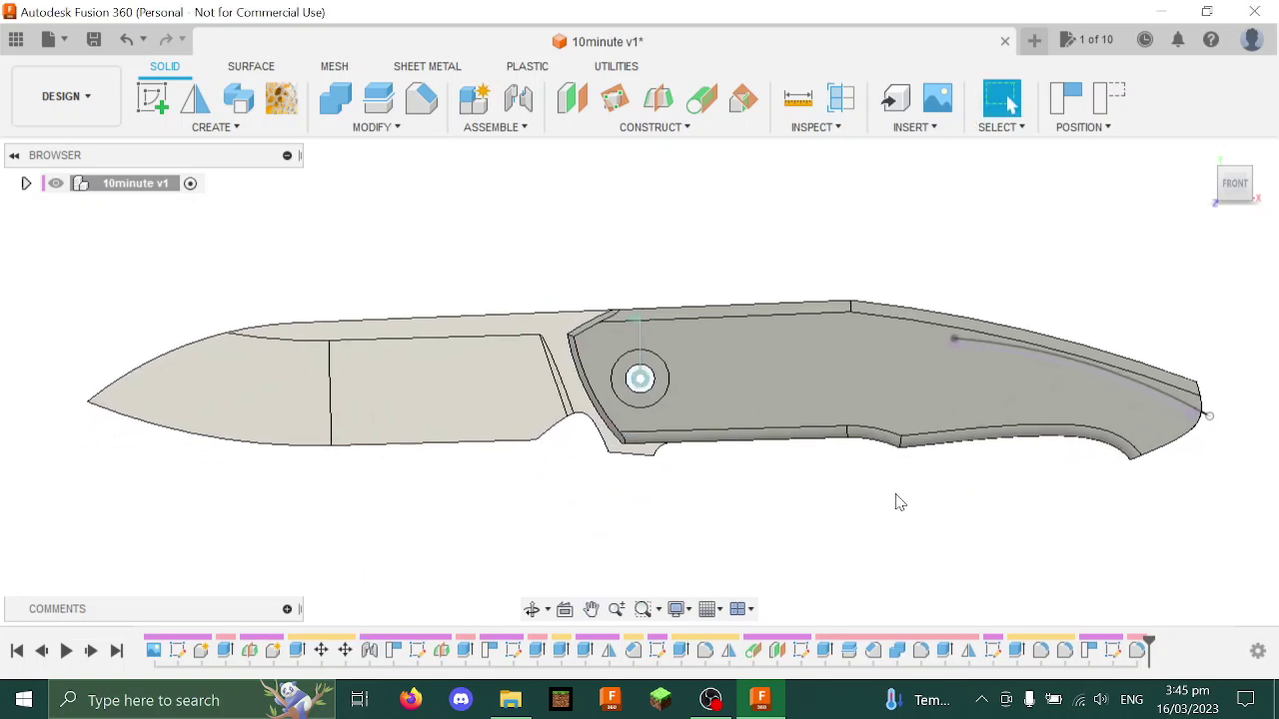